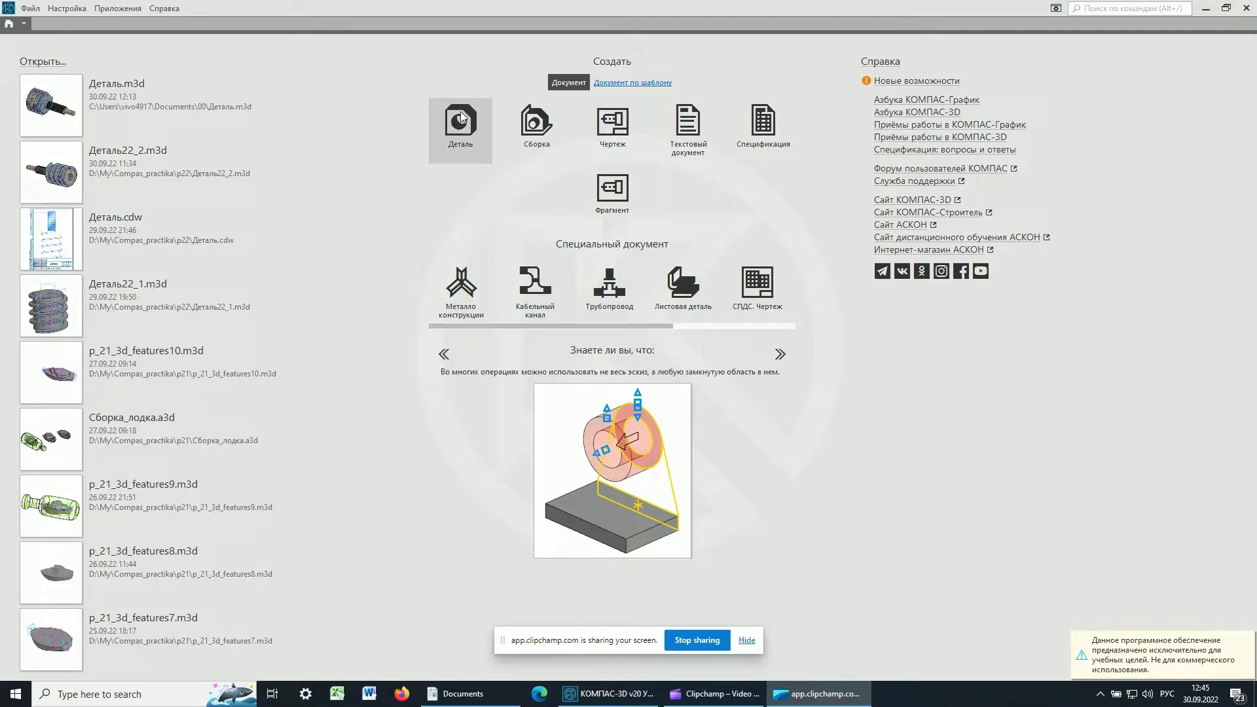
# Create a new part and save it as Деталь.m3d in a new Documents folder '11'
pyautogui.click(460, 128)
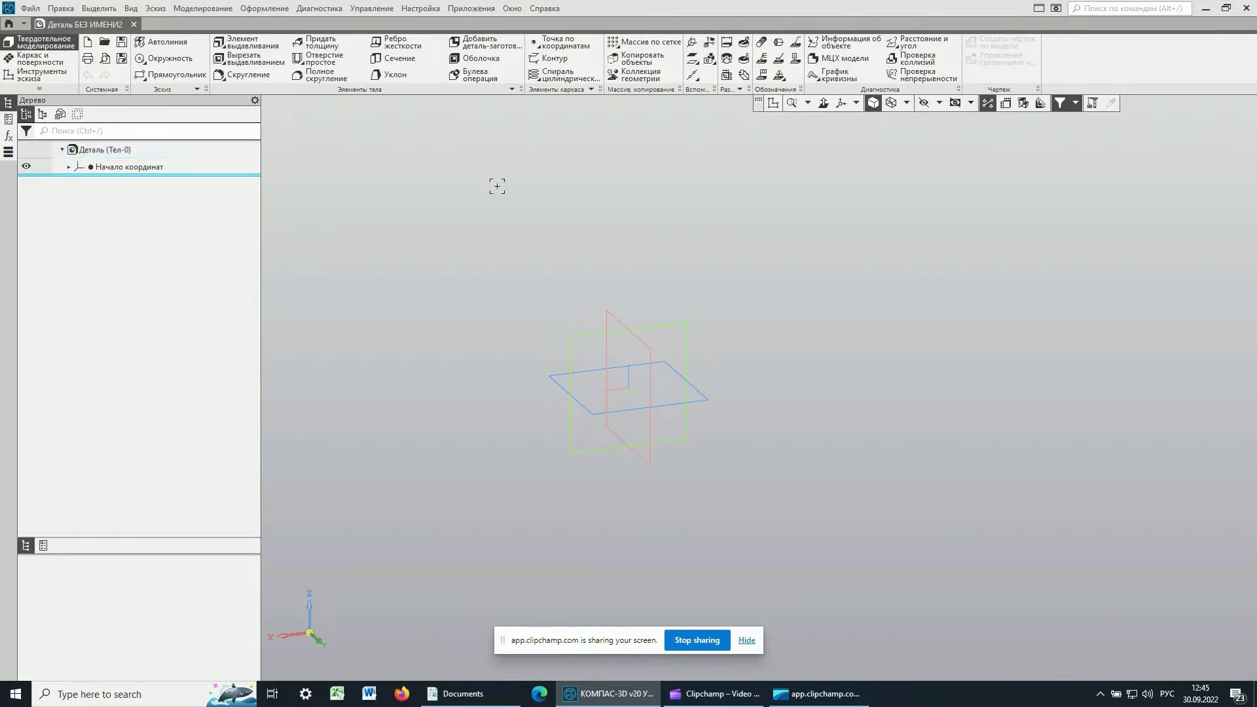
pyautogui.click(122, 42)
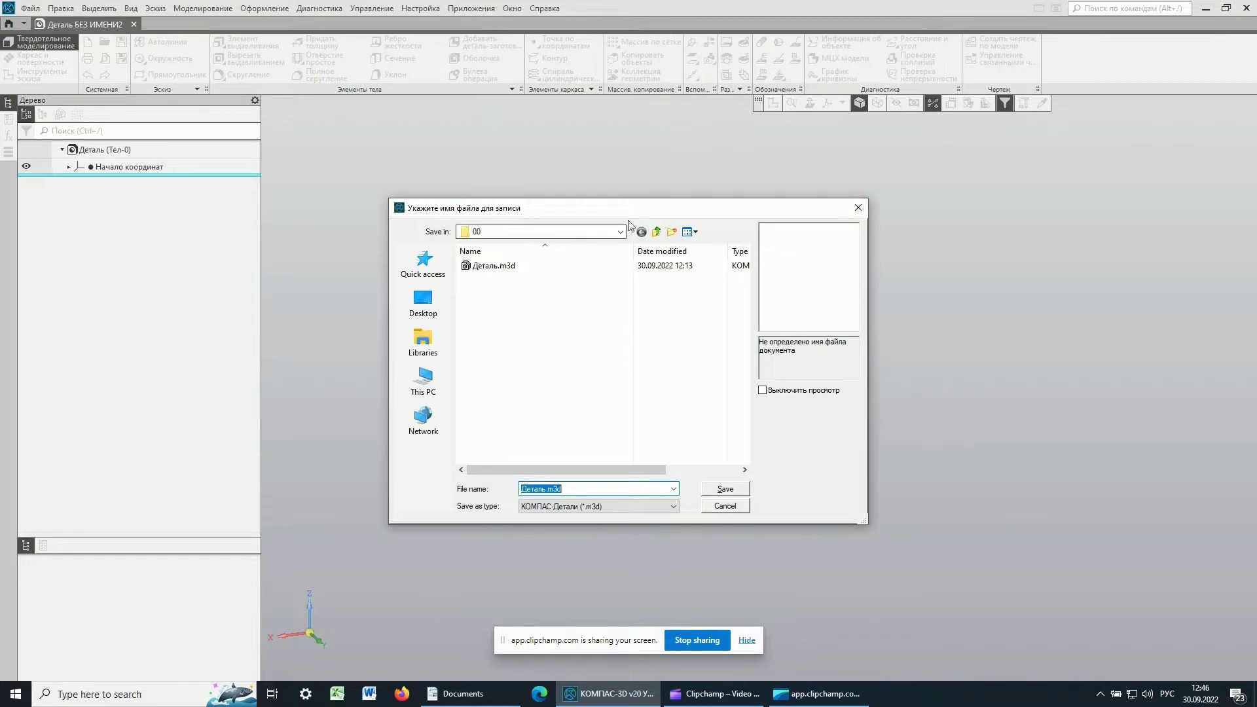
pyautogui.click(657, 236)
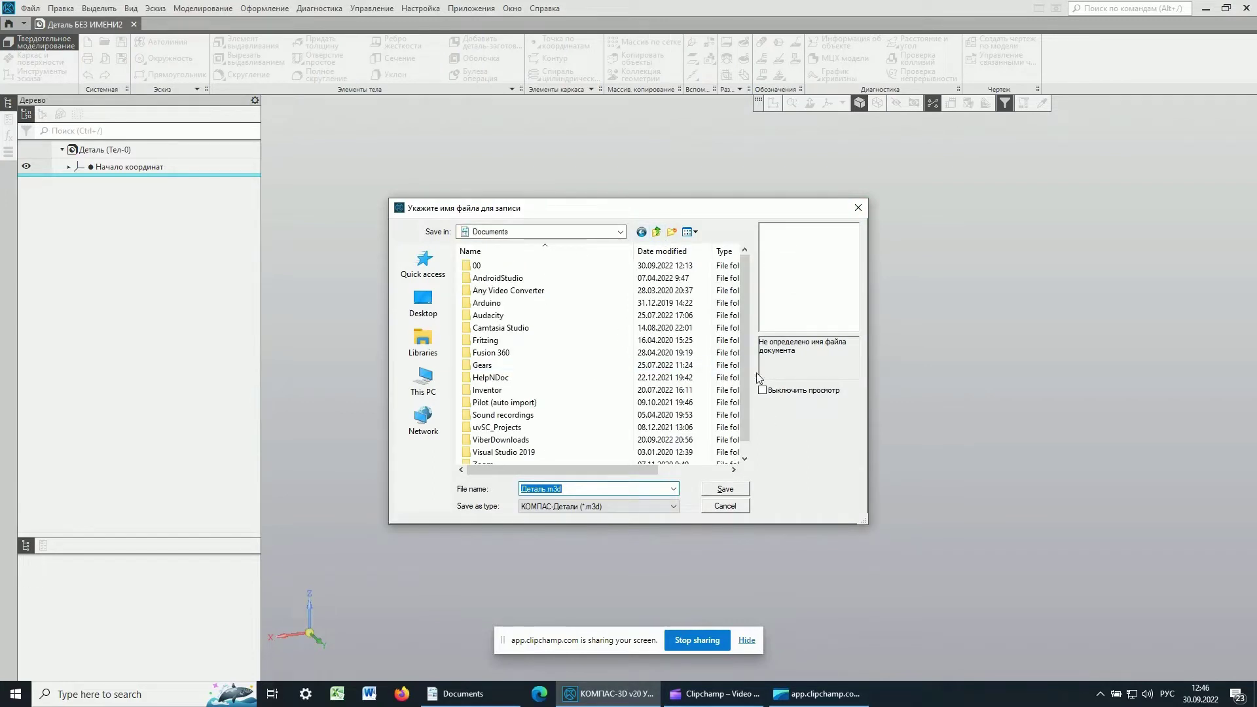
pyautogui.click(672, 232)
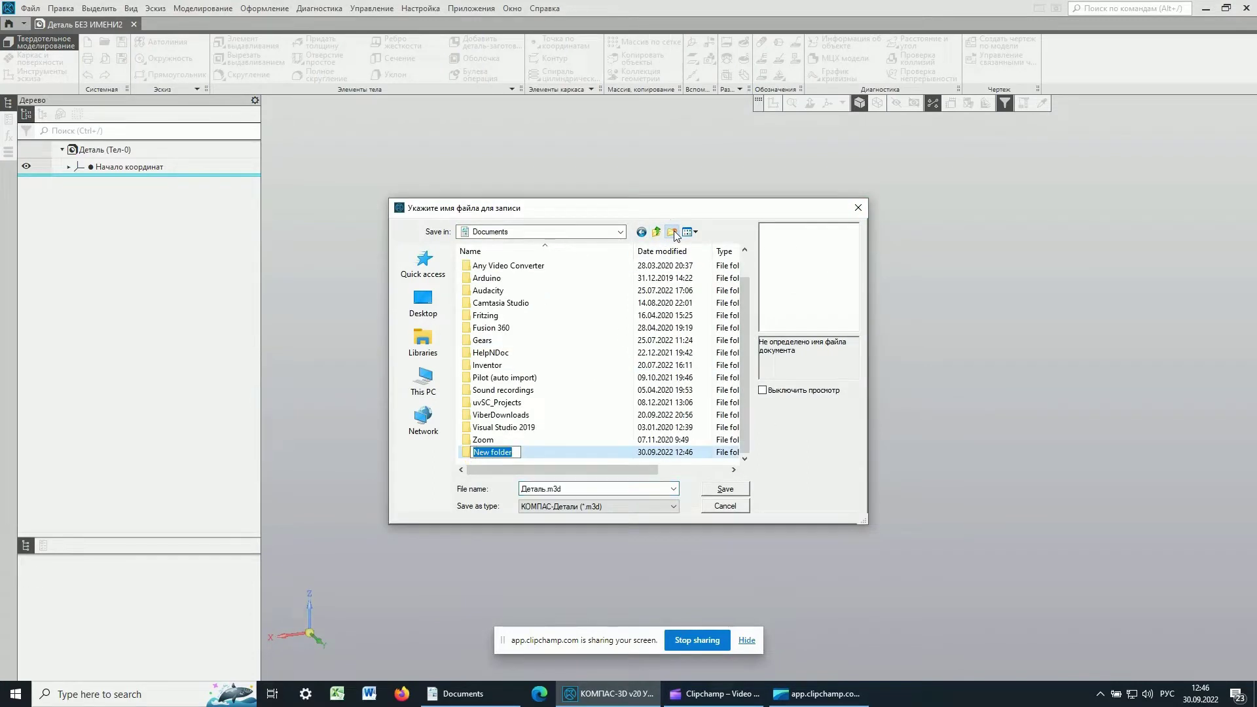
pyautogui.write('11')
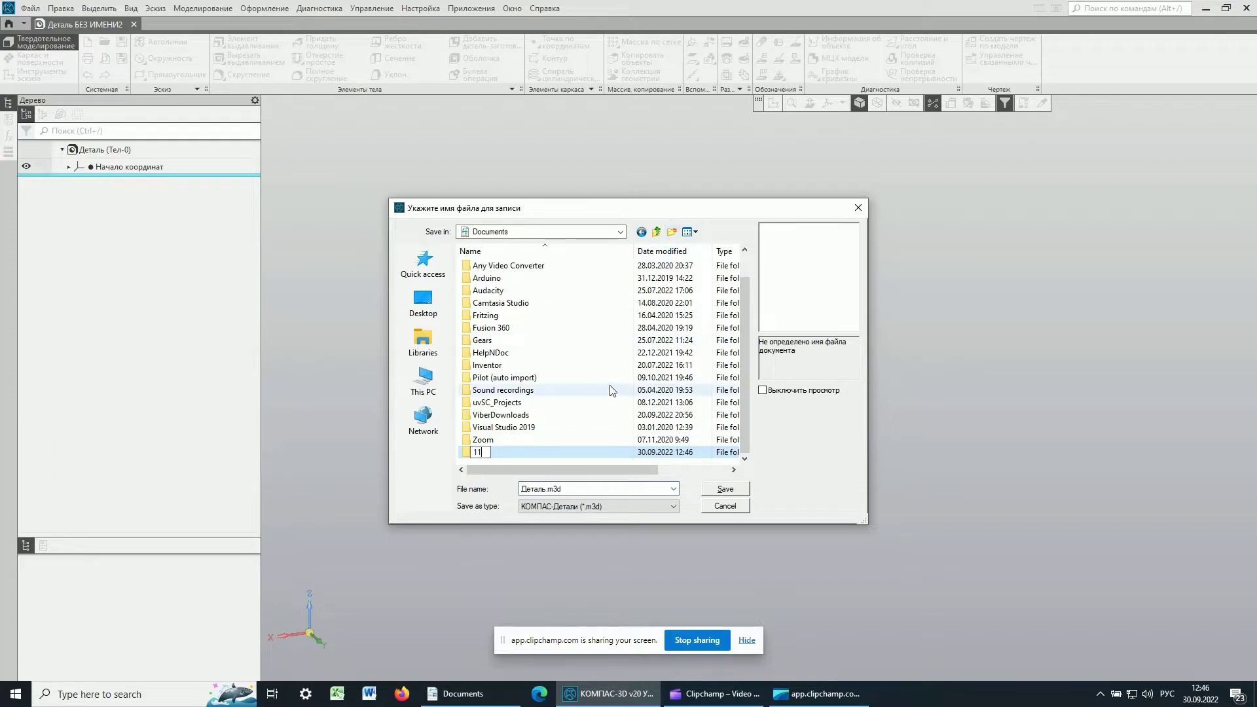
pyautogui.doubleClick(468, 457)
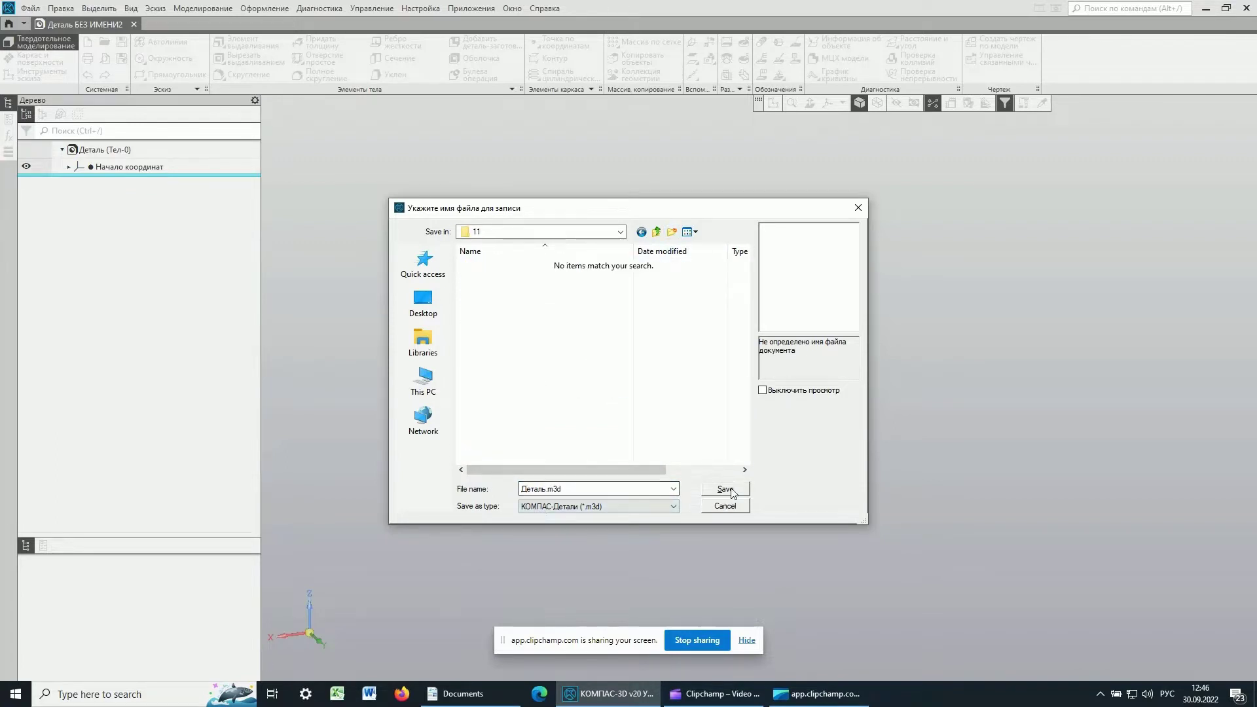
pyautogui.press('Tab')
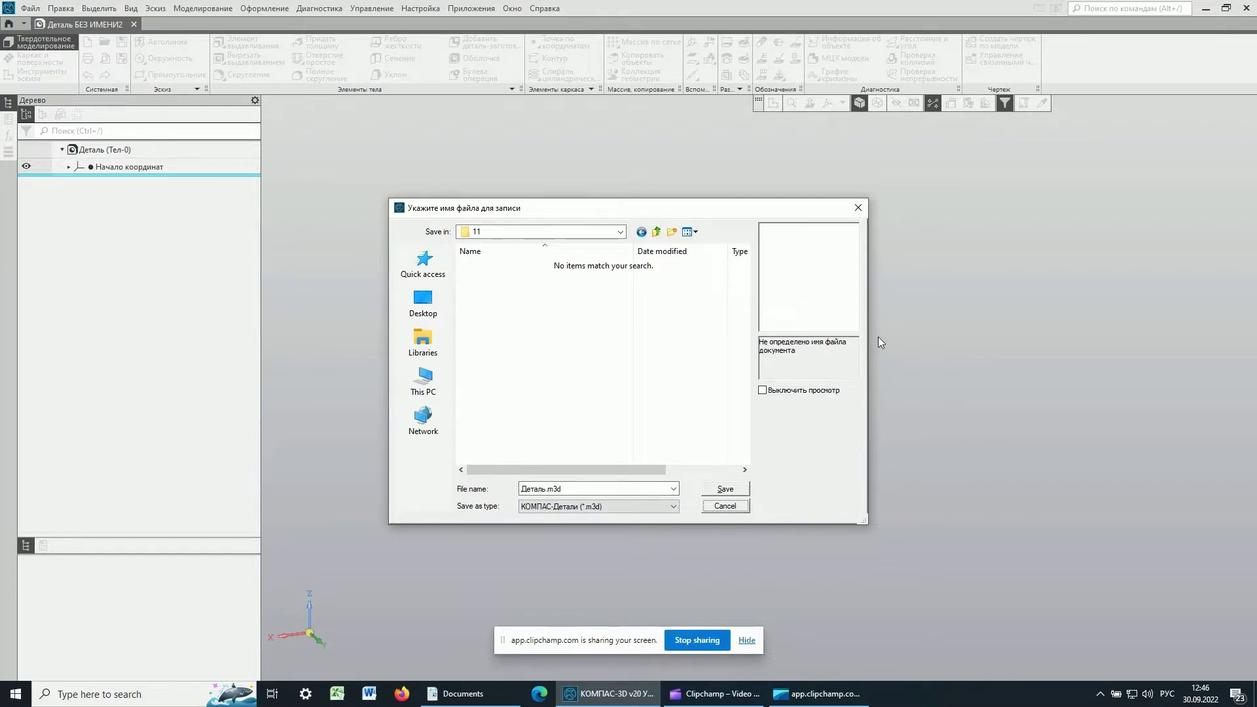
pyautogui.click(723, 488)
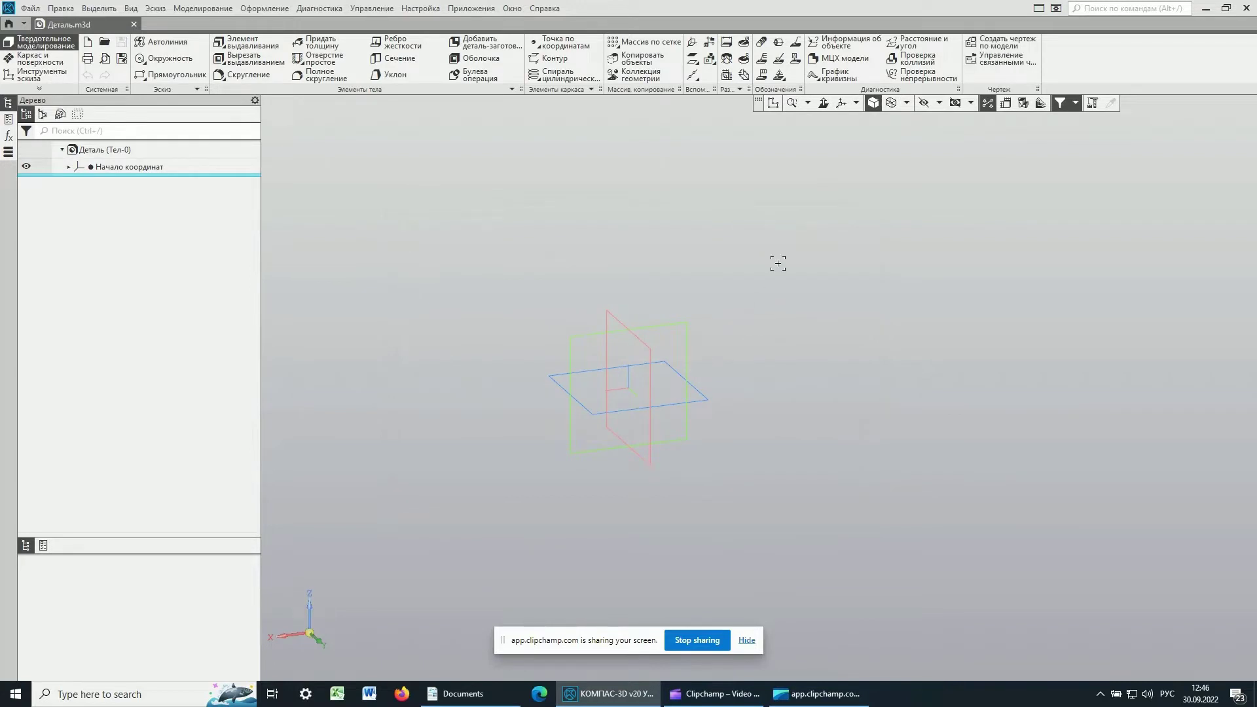
# Start a sketch on the front plane and draw a circle centred on the origin
pyautogui.click(773, 105)
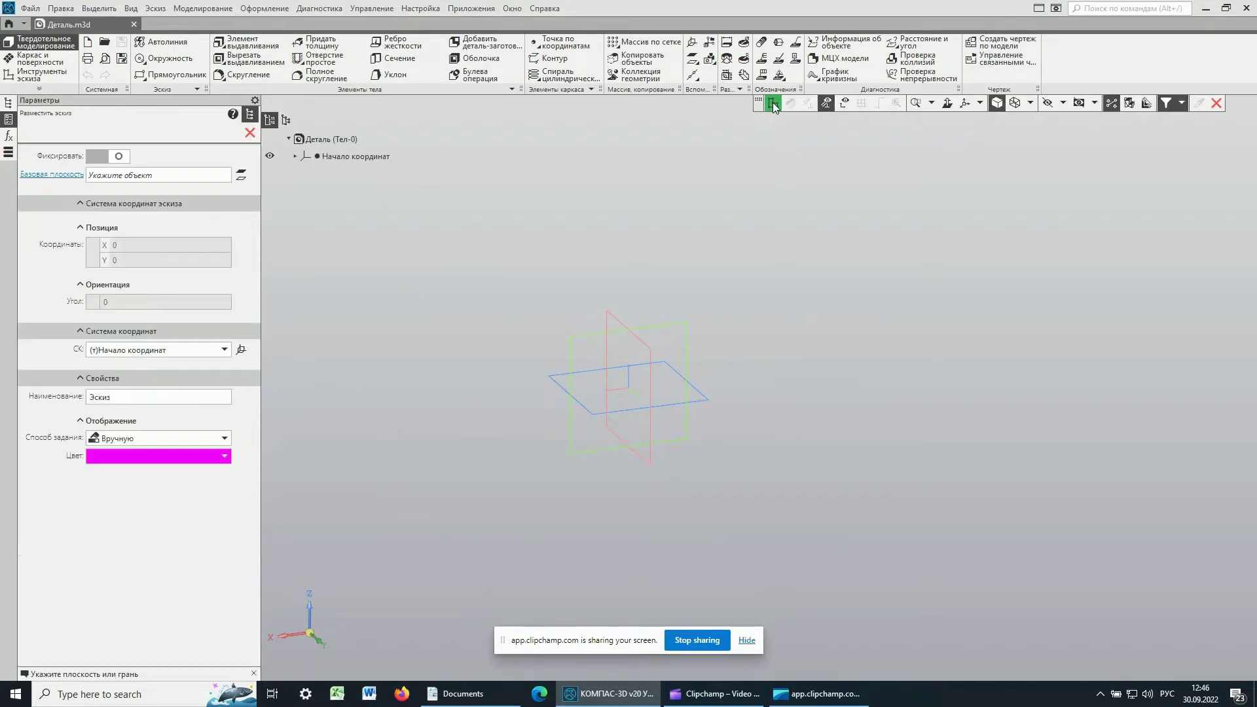
pyautogui.click(585, 337)
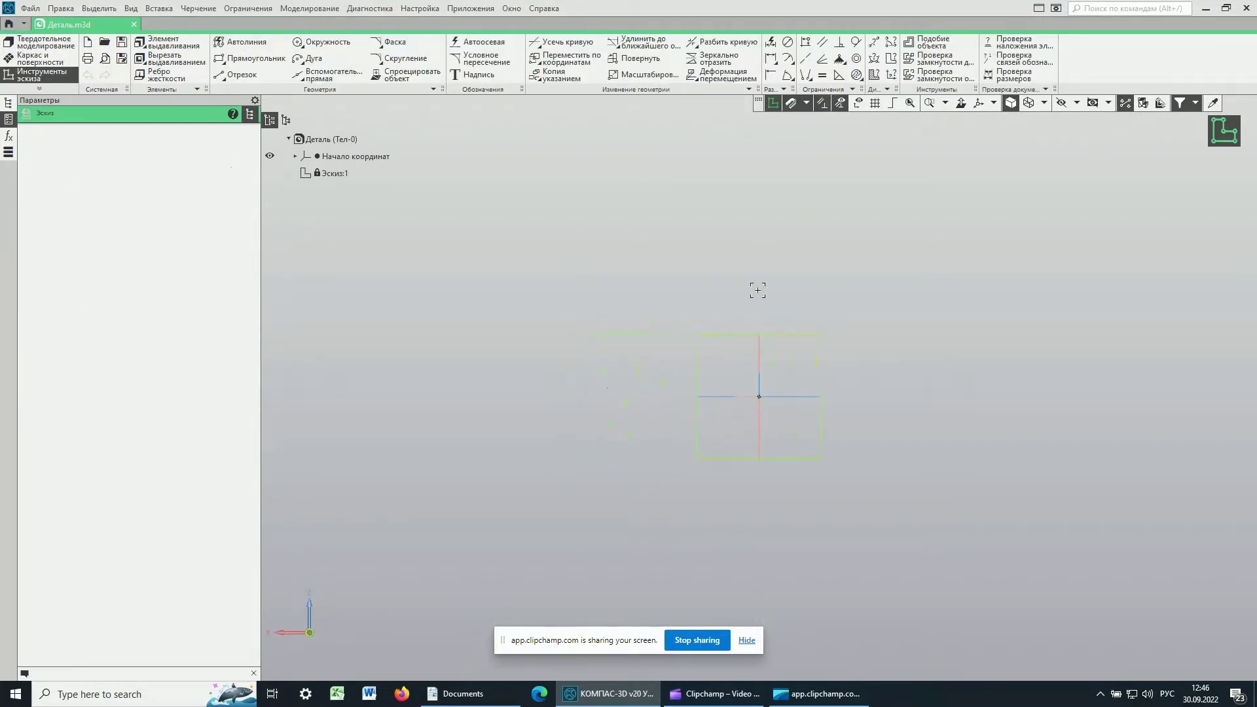
pyautogui.click(401, 76)
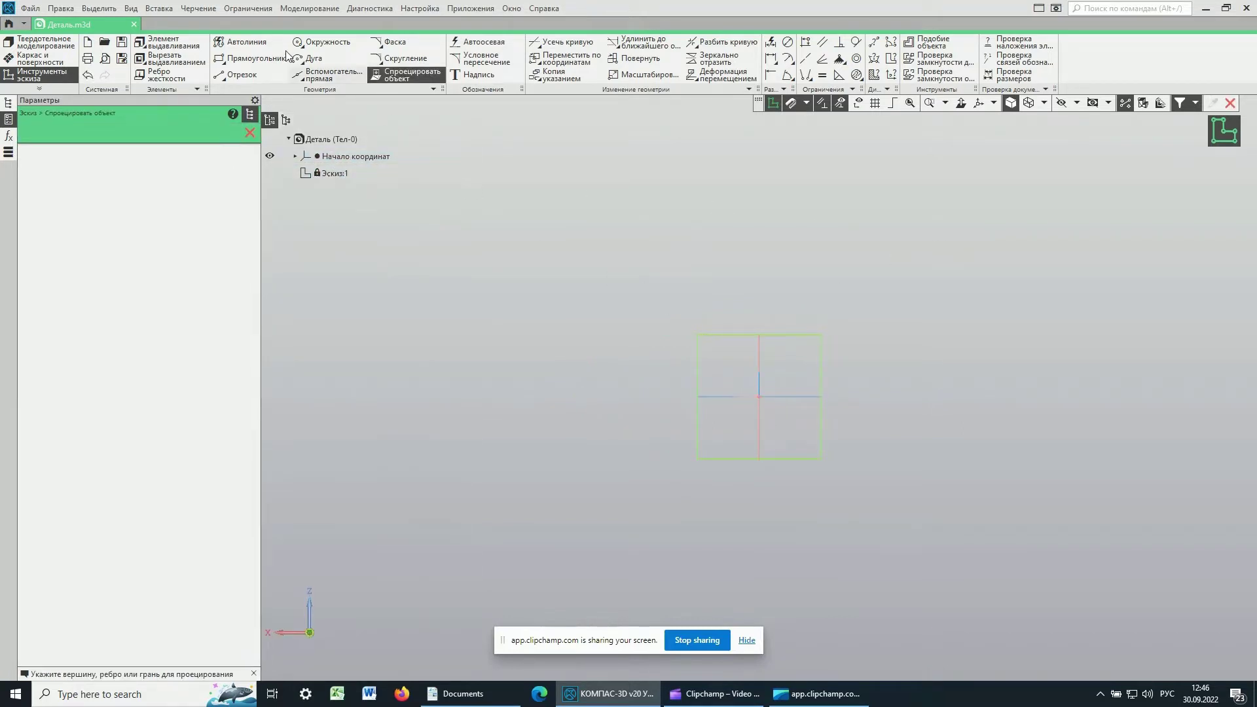
pyautogui.click(324, 42)
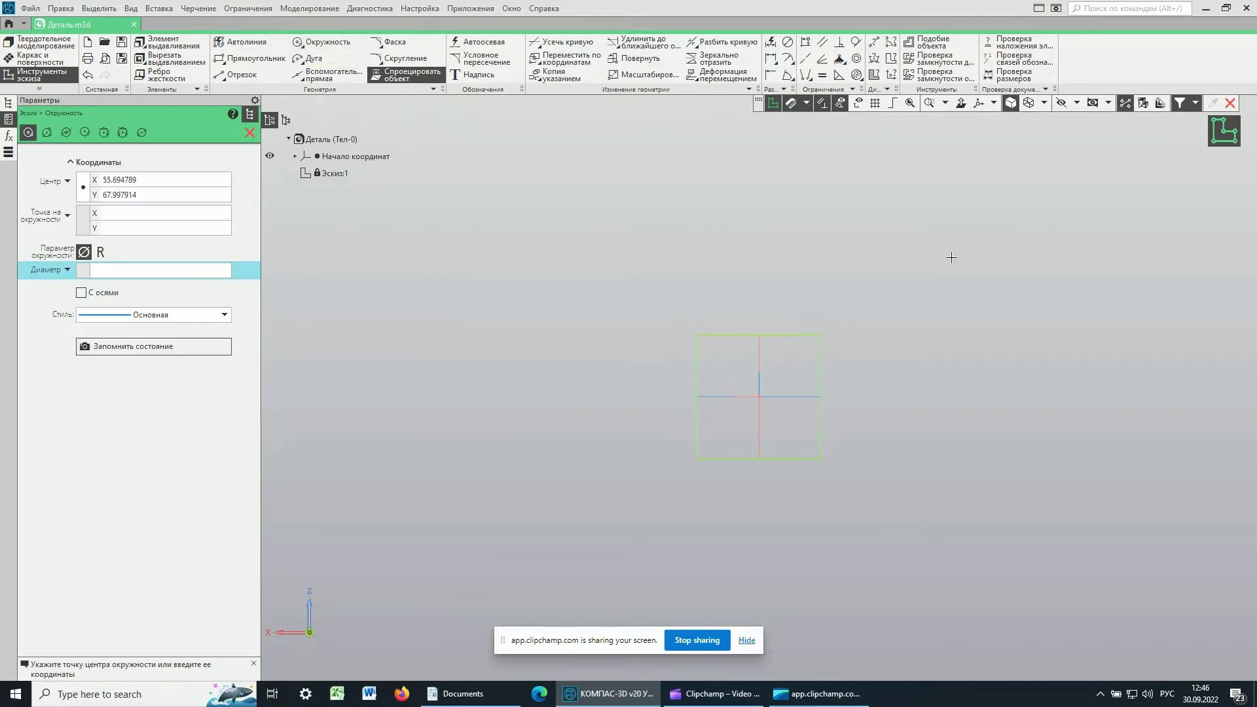
pyautogui.click(759, 397)
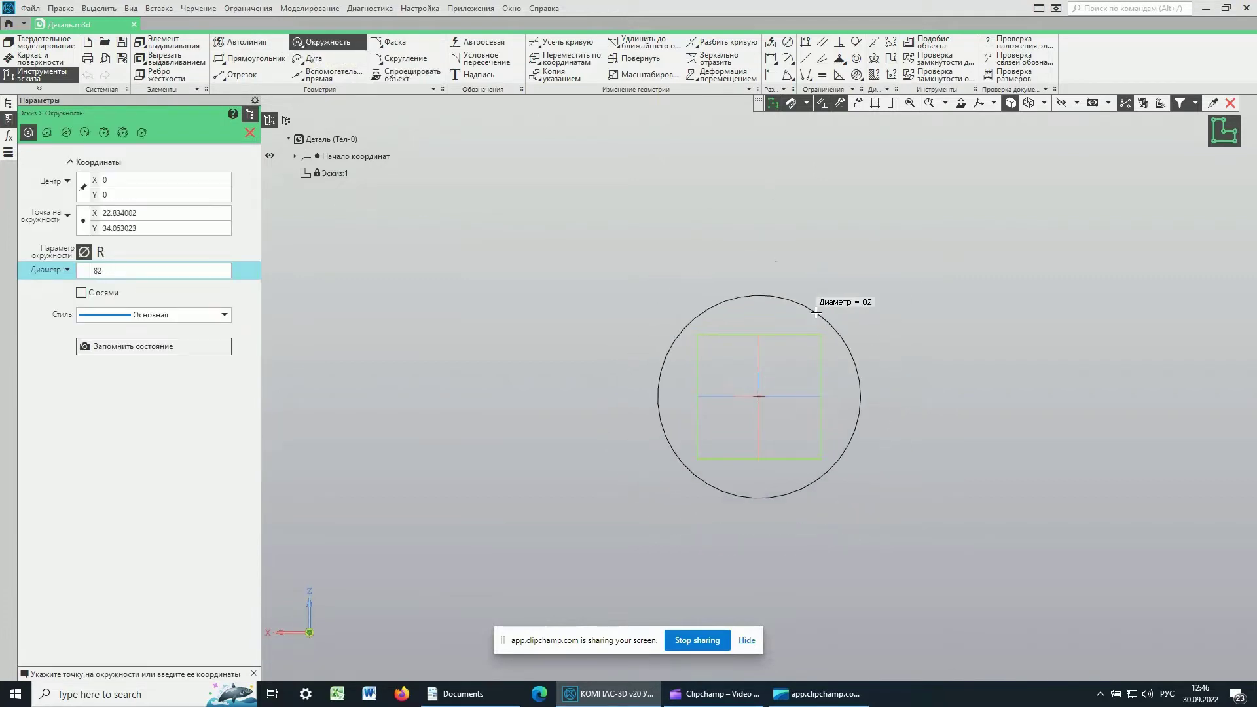
pyautogui.click(833, 290)
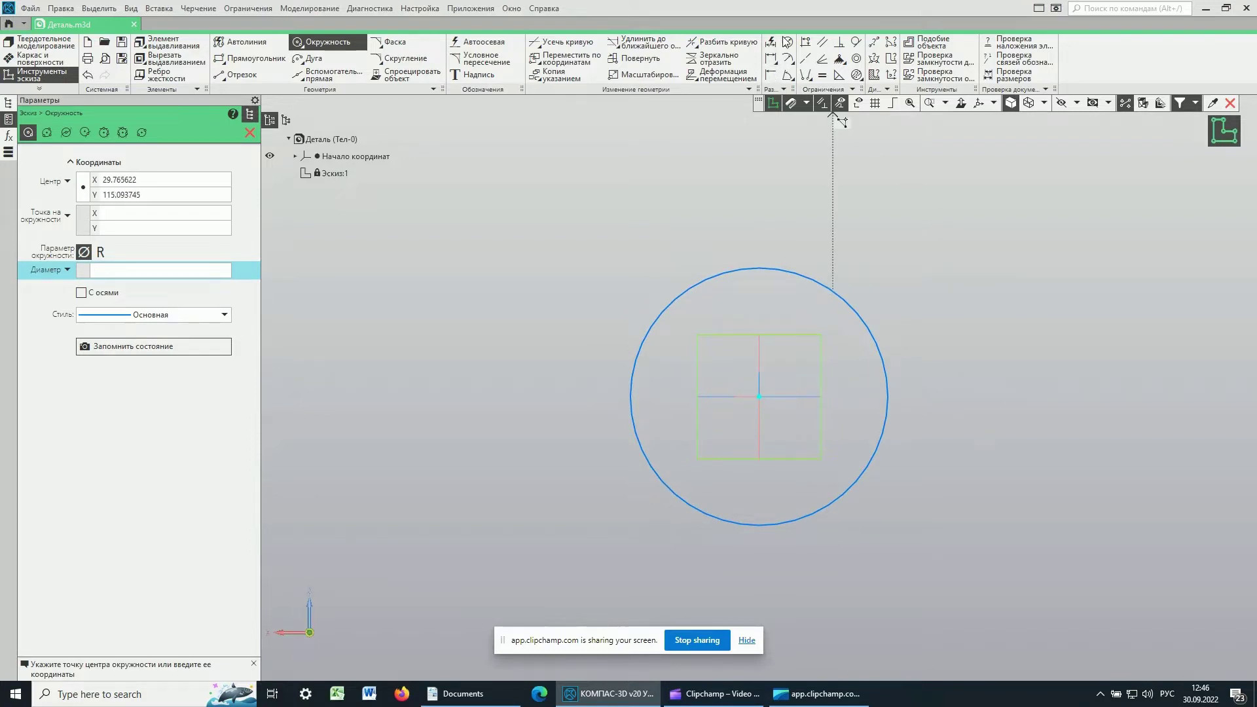
# Dimension the circle's diameter to 80 and close the sketch
pyautogui.click(844, 306)
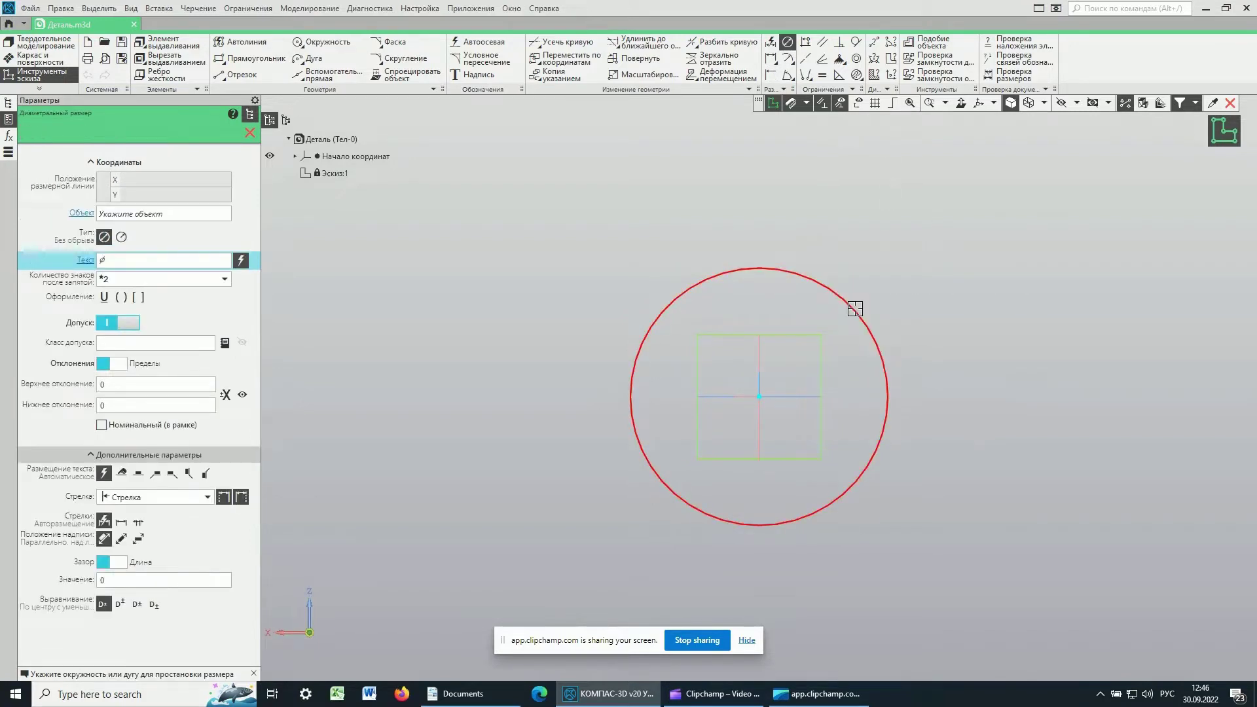
pyautogui.click(903, 280)
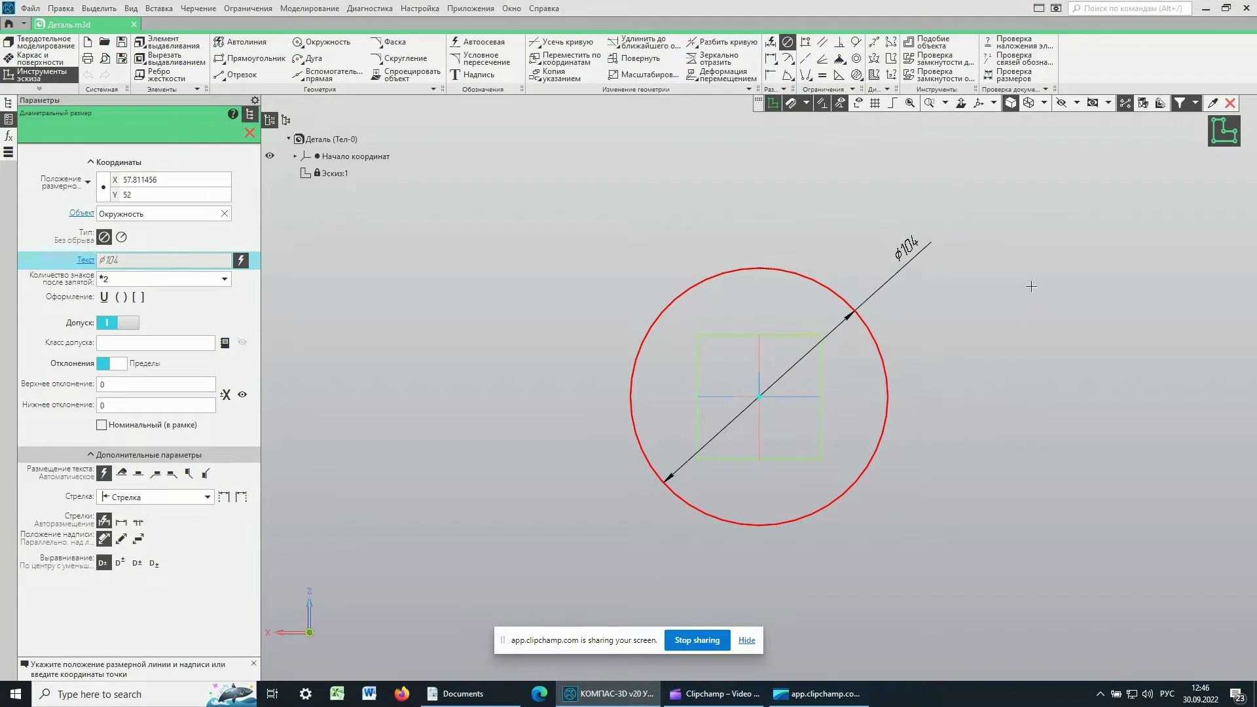
pyautogui.write('80')
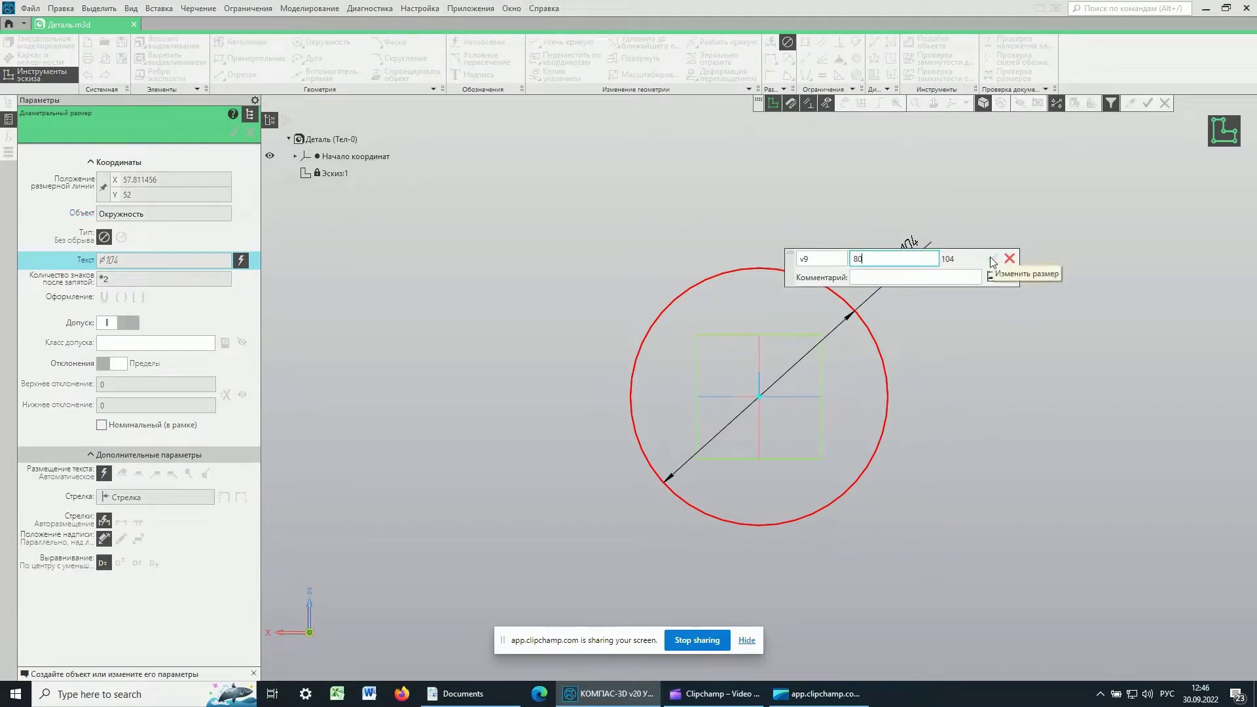
pyautogui.click(991, 258)
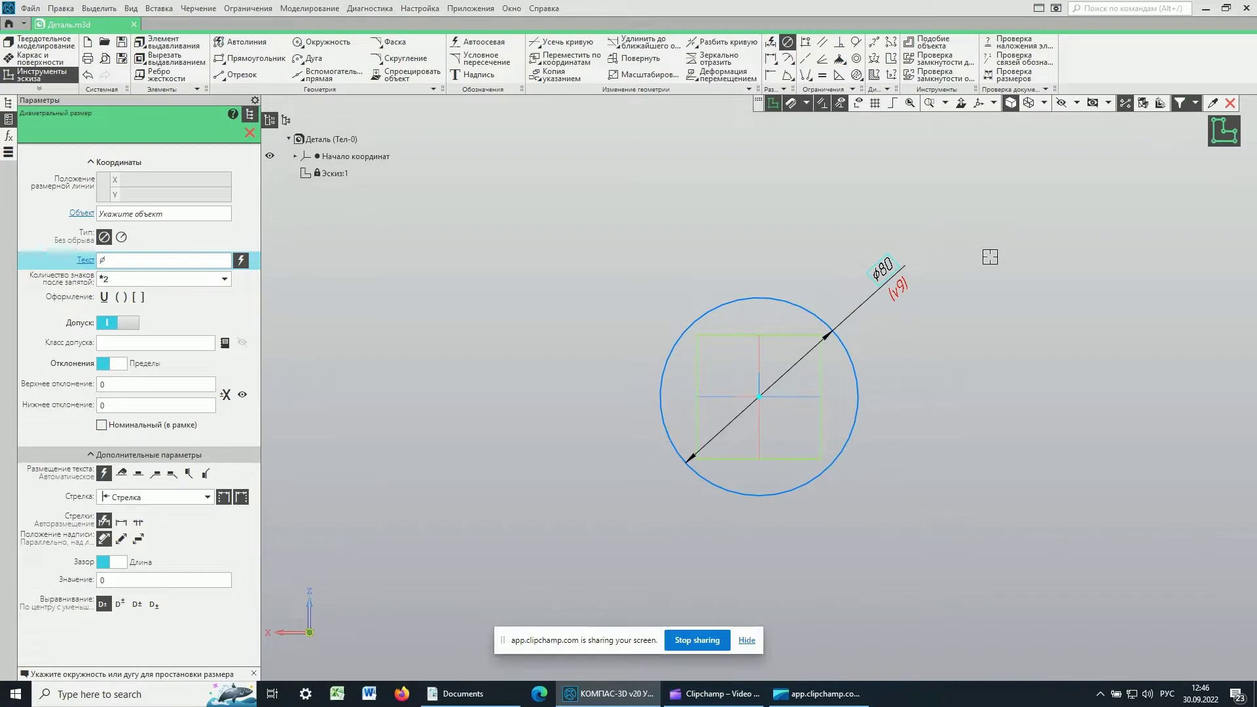
pyautogui.click(250, 134)
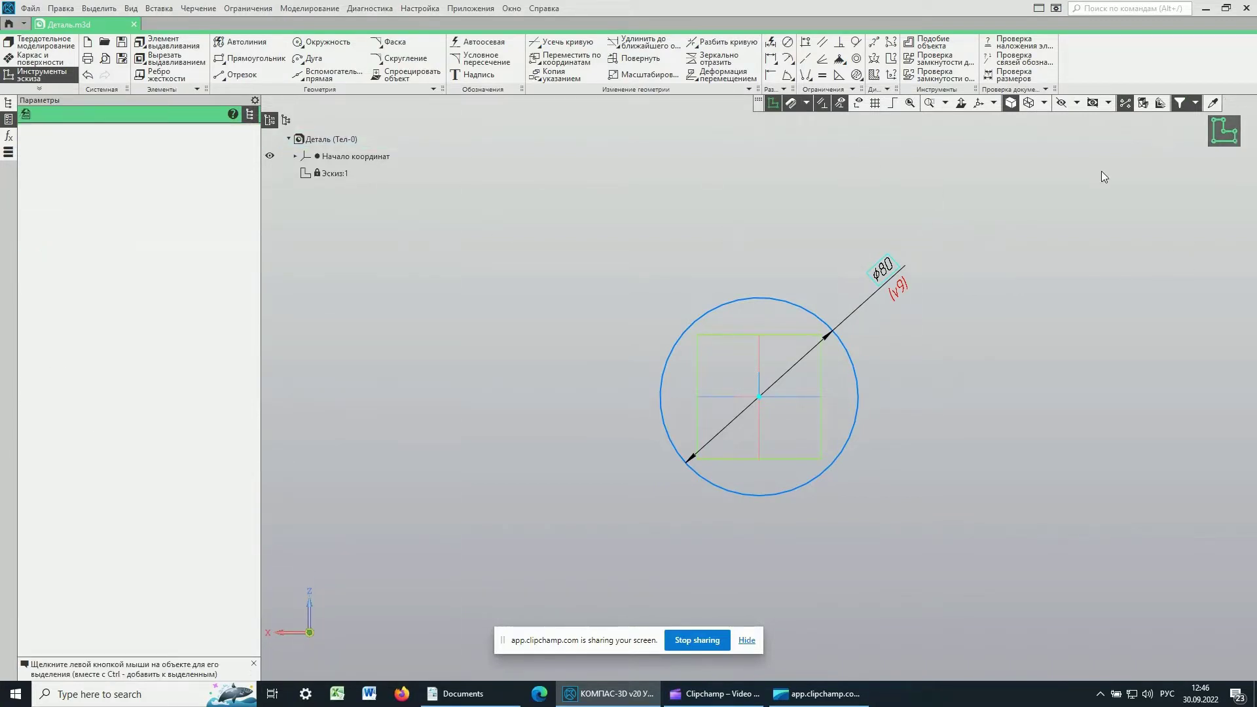
pyautogui.hotkey('ctrl', 'Return')
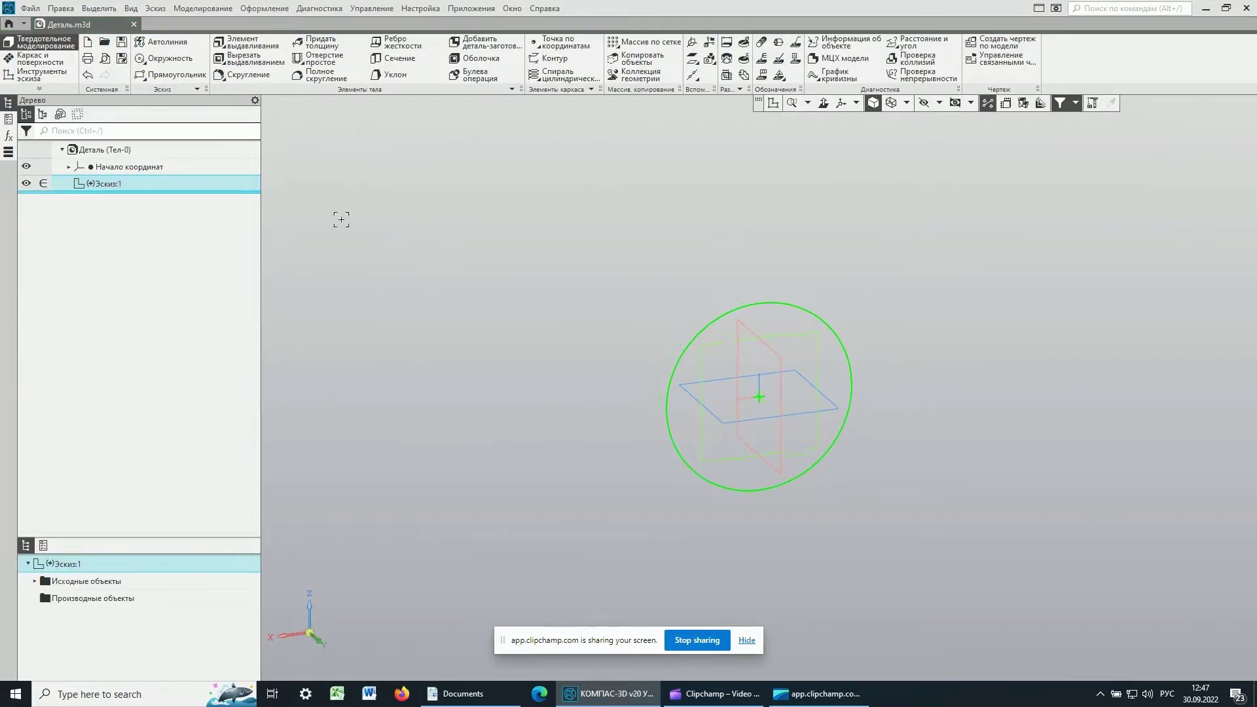
# Extrude the circle sketch a distance of 120 into a solid cylinder
pyautogui.click(242, 44)
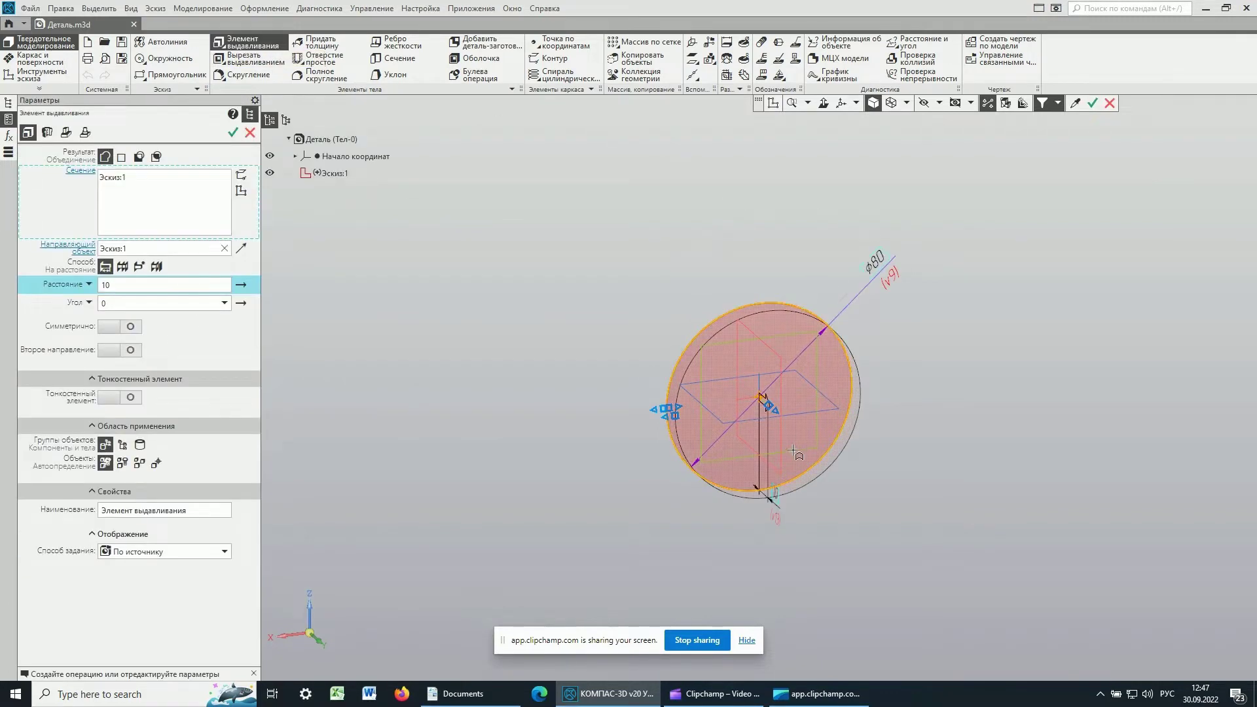
pyautogui.click(70, 286)
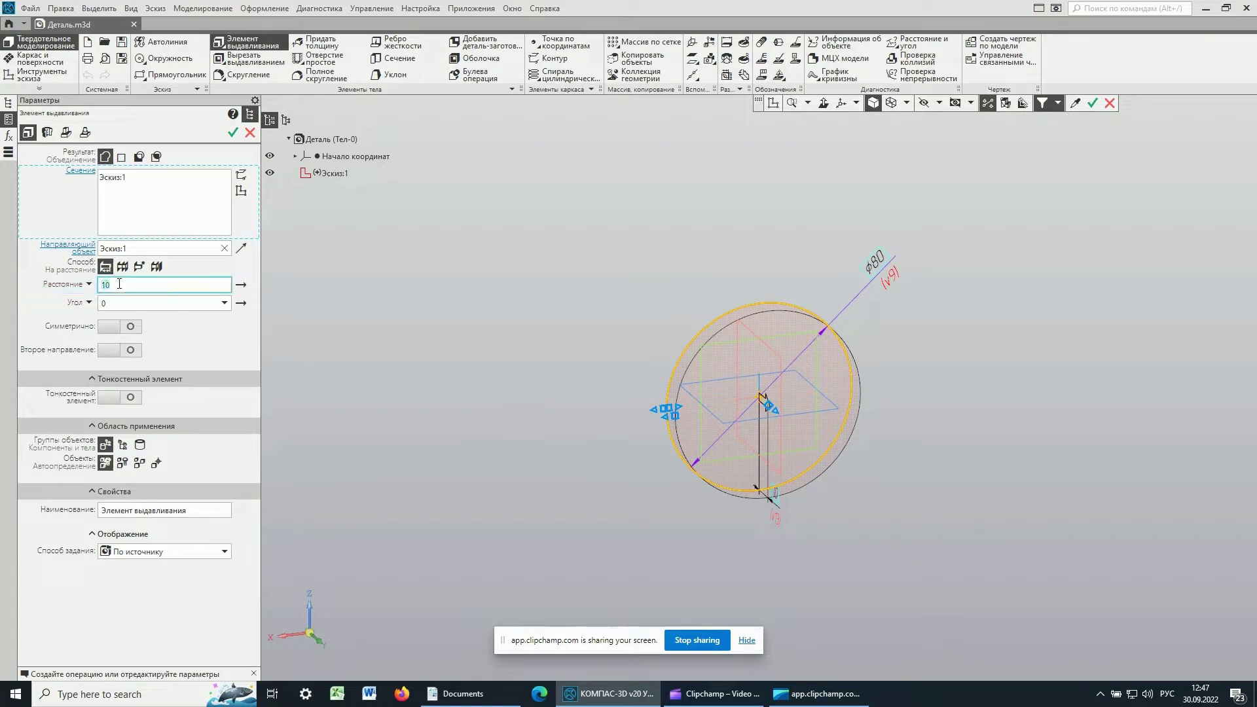
pyautogui.write('12')
pyautogui.press('Return')
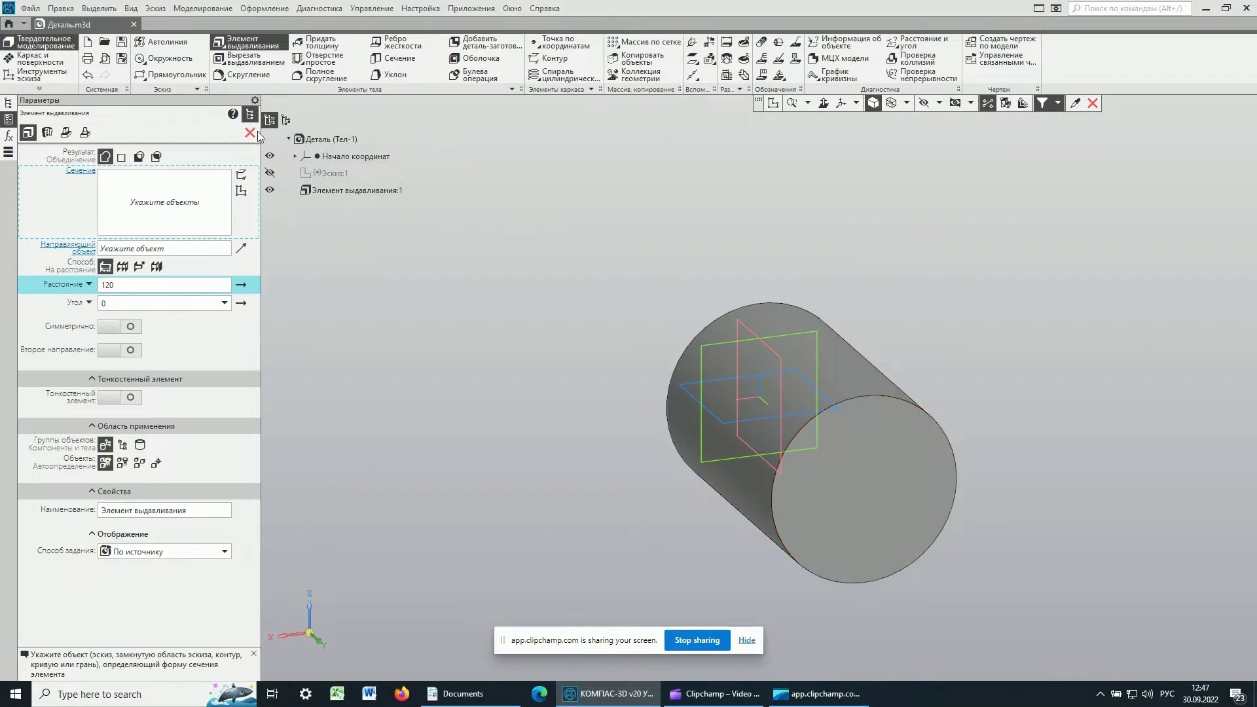
pyautogui.click(250, 133)
pyautogui.moveTo(958, 375); pyautogui.dragTo(828, 225, button='middle')
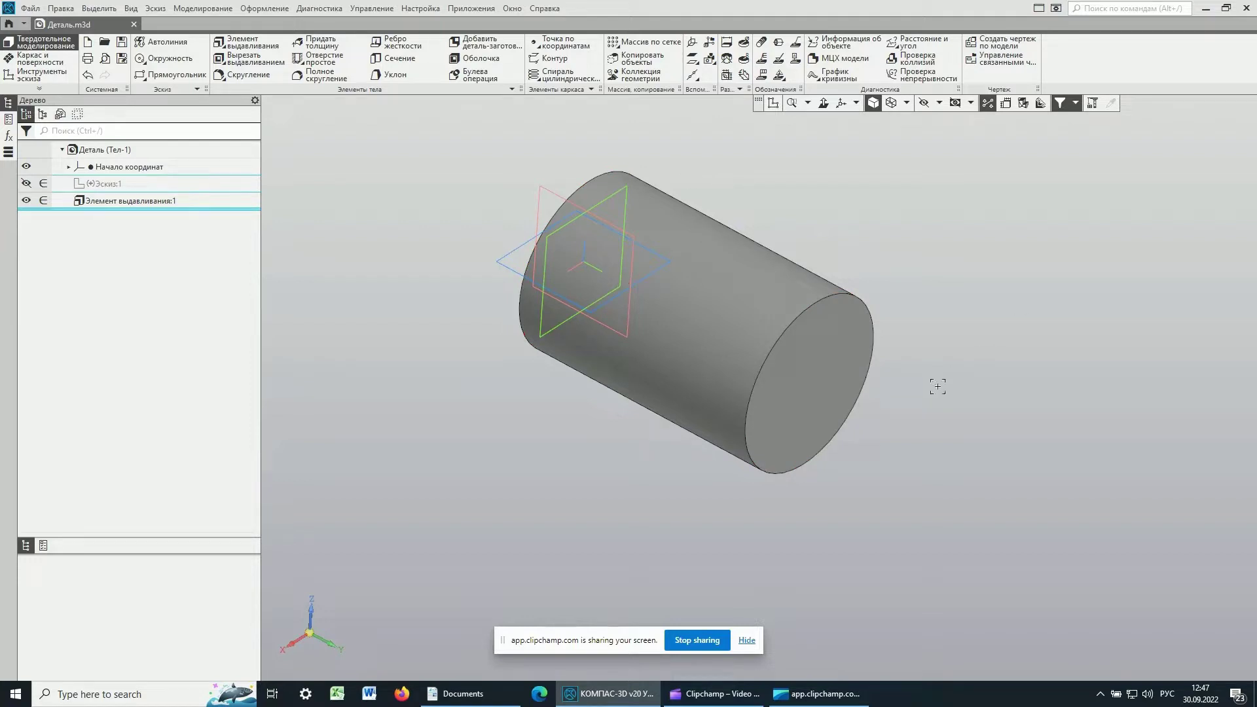
pyautogui.keyDown('shift'); pyautogui.moveTo(816, 240); pyautogui.dragTo(837, 261, button='middle'); pyautogui.keyUp('shift')
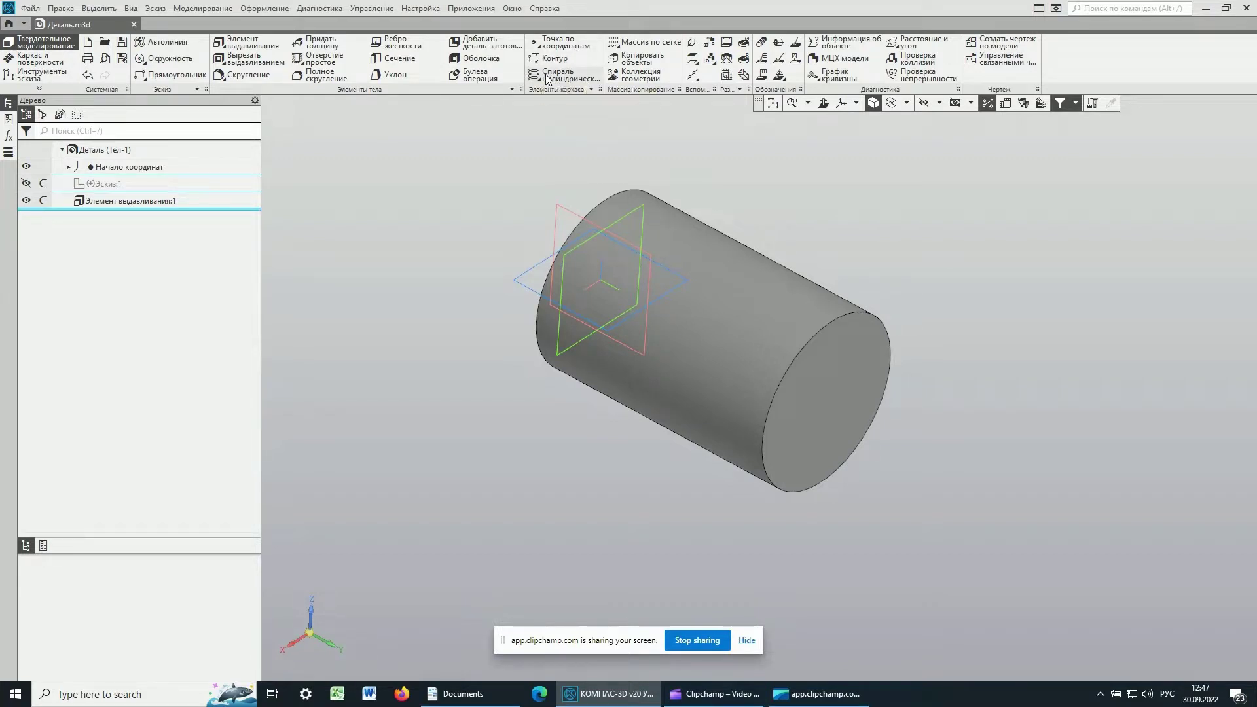
# Start a cylindrical helix based on the ZX plane at the cylinder's end face
pyautogui.click(547, 79)
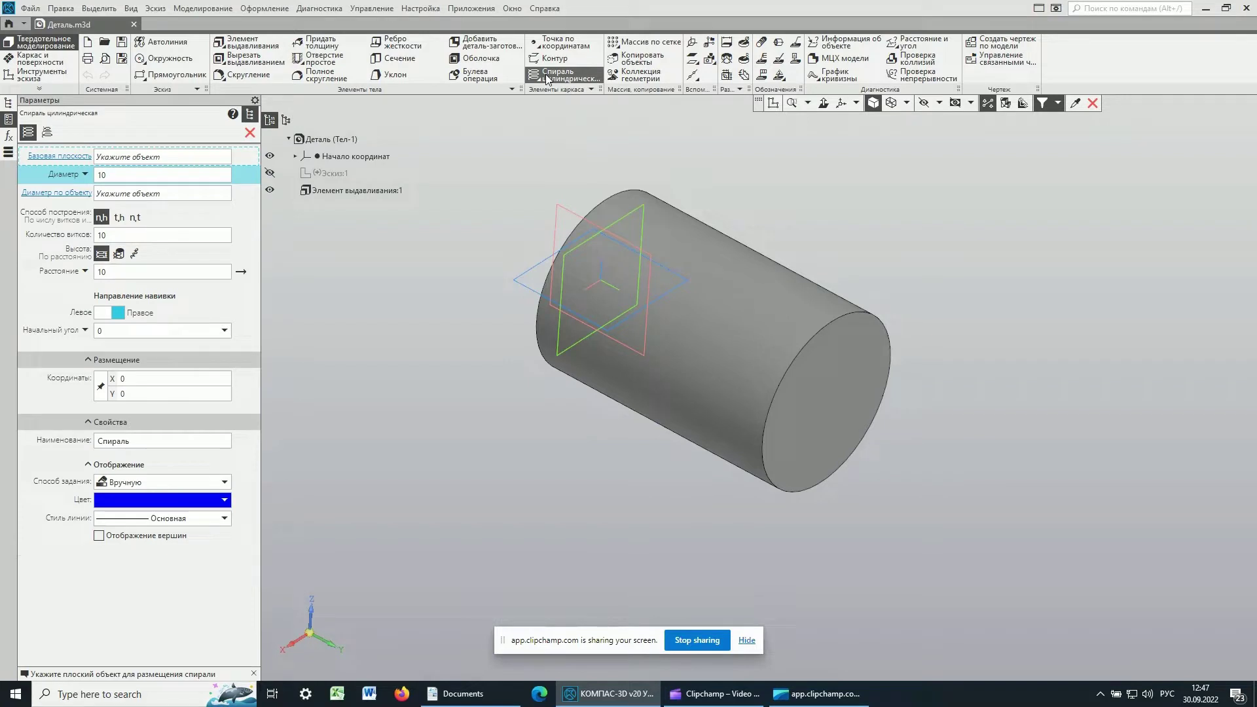
pyautogui.moveTo(449, 415); pyautogui.dragTo(503, 432, button='middle')
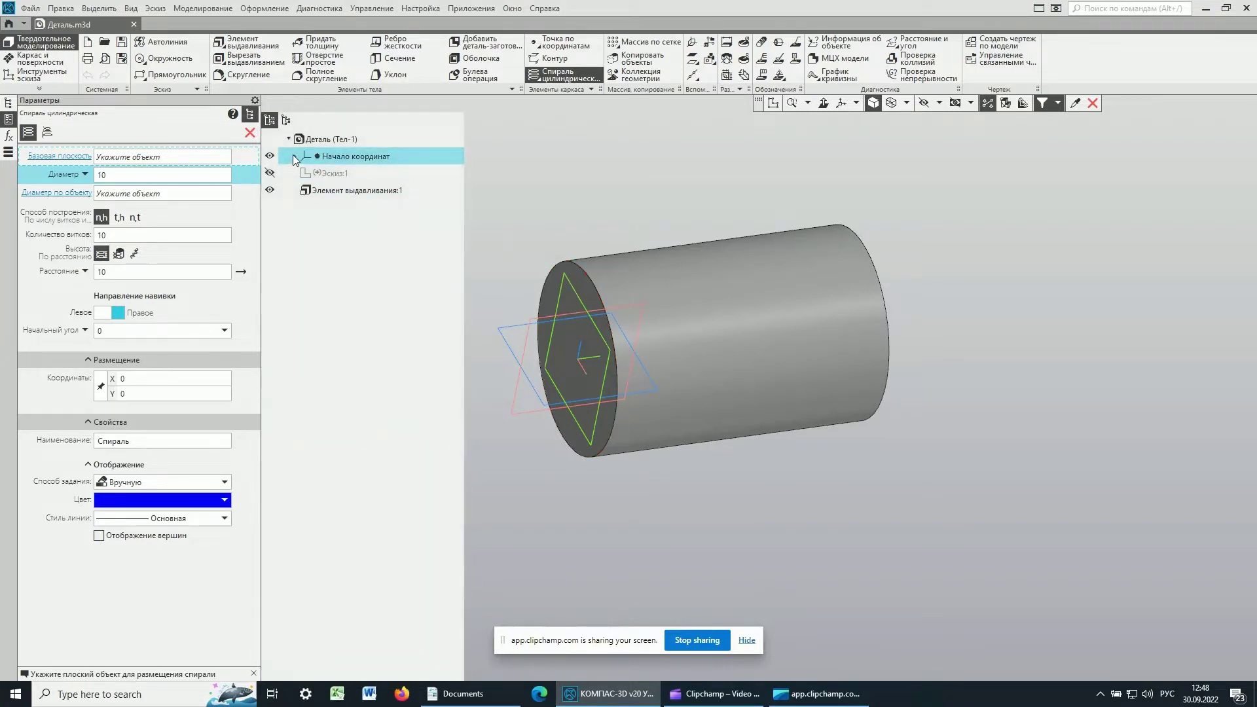
pyautogui.click(294, 156)
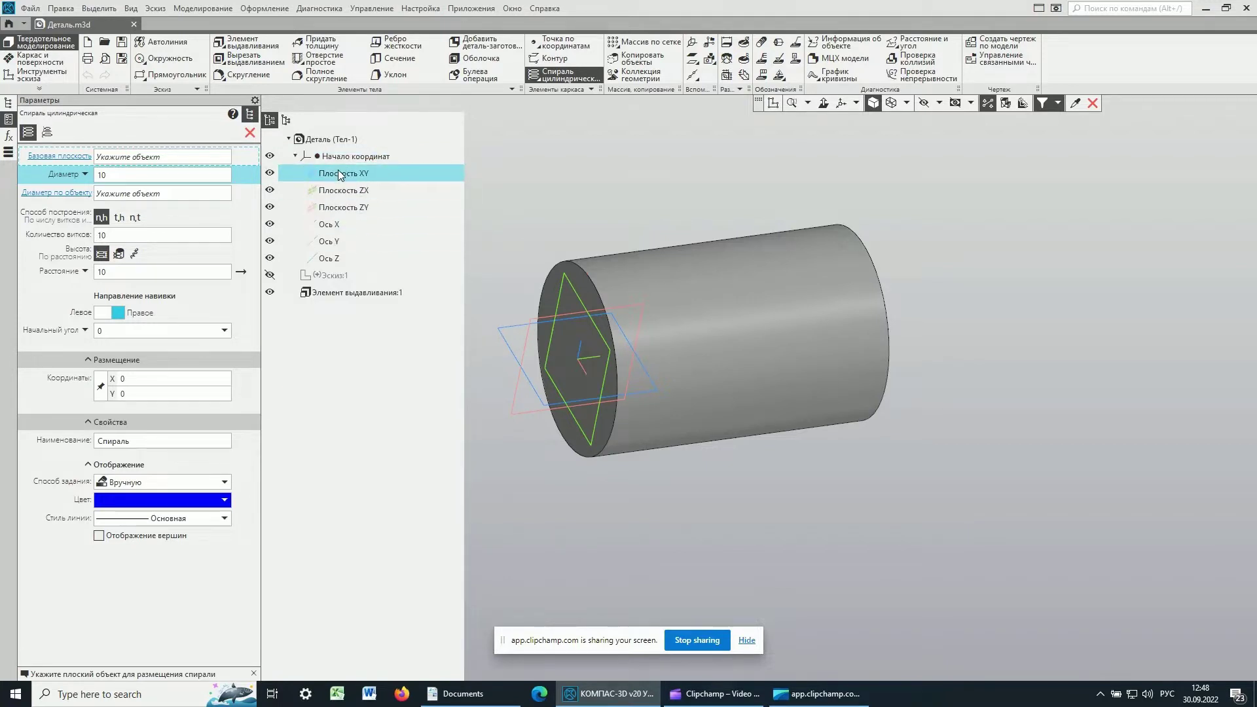
pyautogui.click(336, 191)
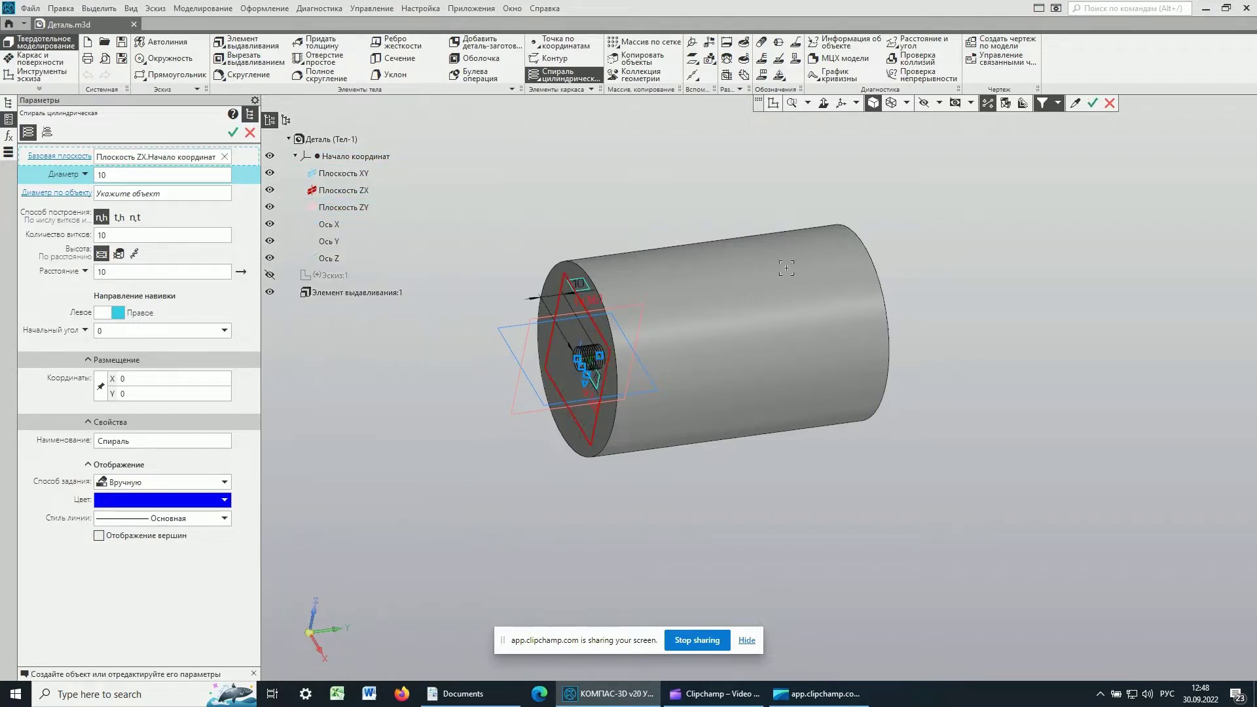
# Check the helix preview (diameter 10, 10 turns) and create it
pyautogui.scroll(2, 563, 382)
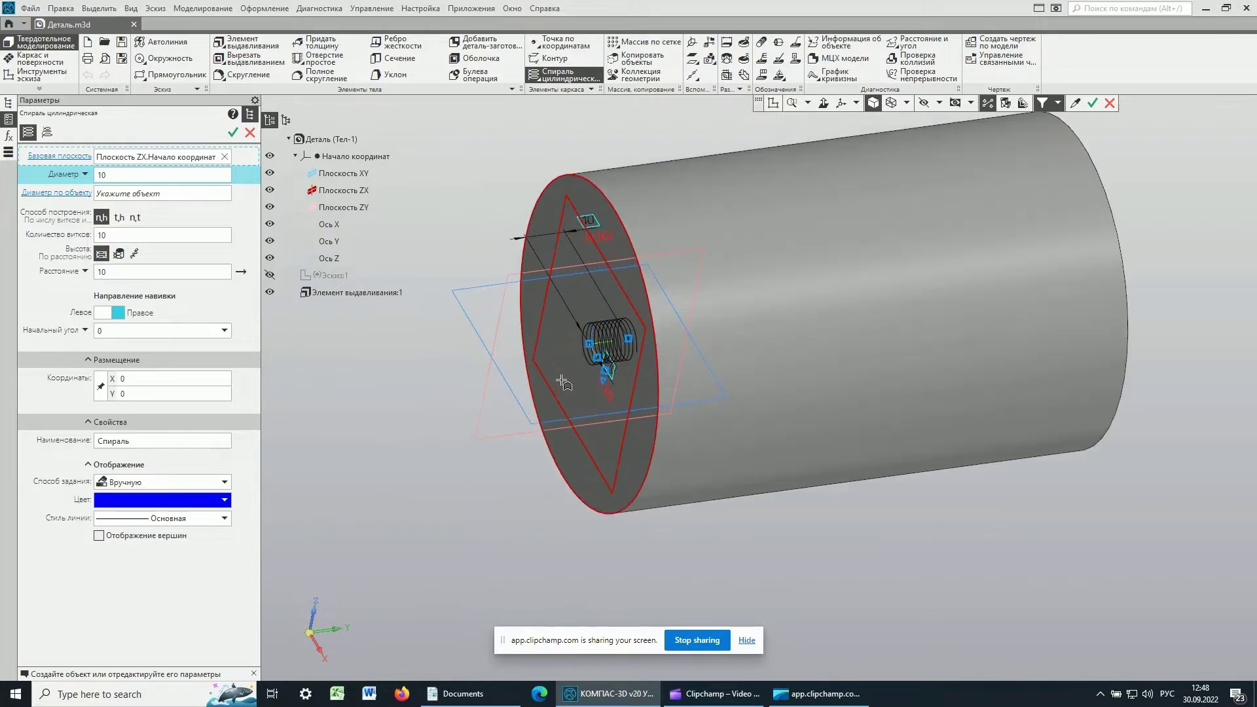
pyautogui.scroll(2, 578, 381)
pyautogui.scroll(2, 578, 380)
pyautogui.scroll(3, 625, 333)
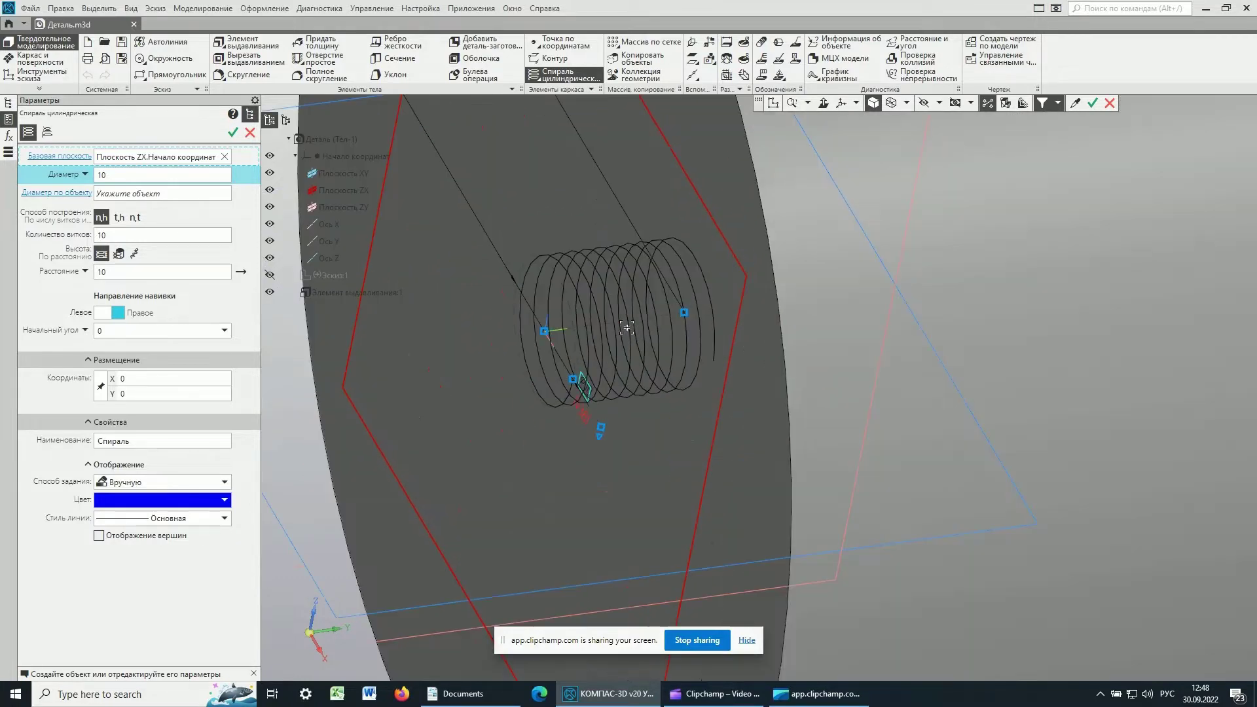
pyautogui.scroll(2, 667, 373)
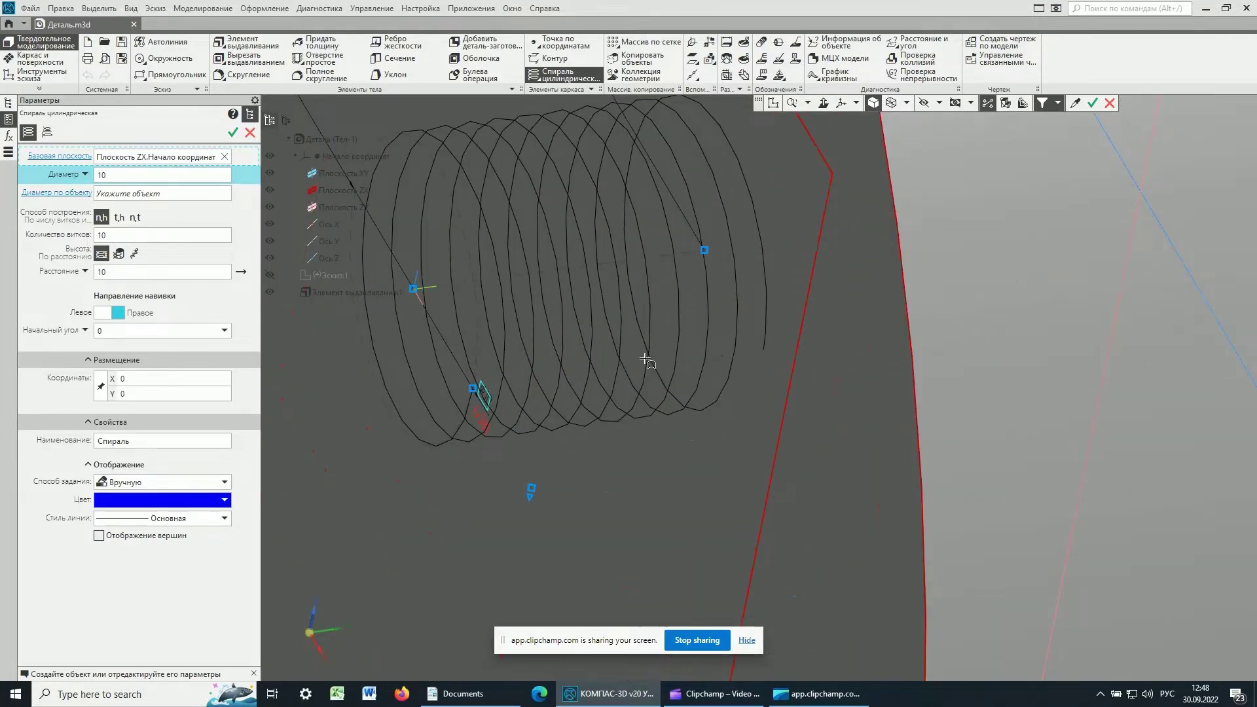
pyautogui.scroll(-2, 647, 364)
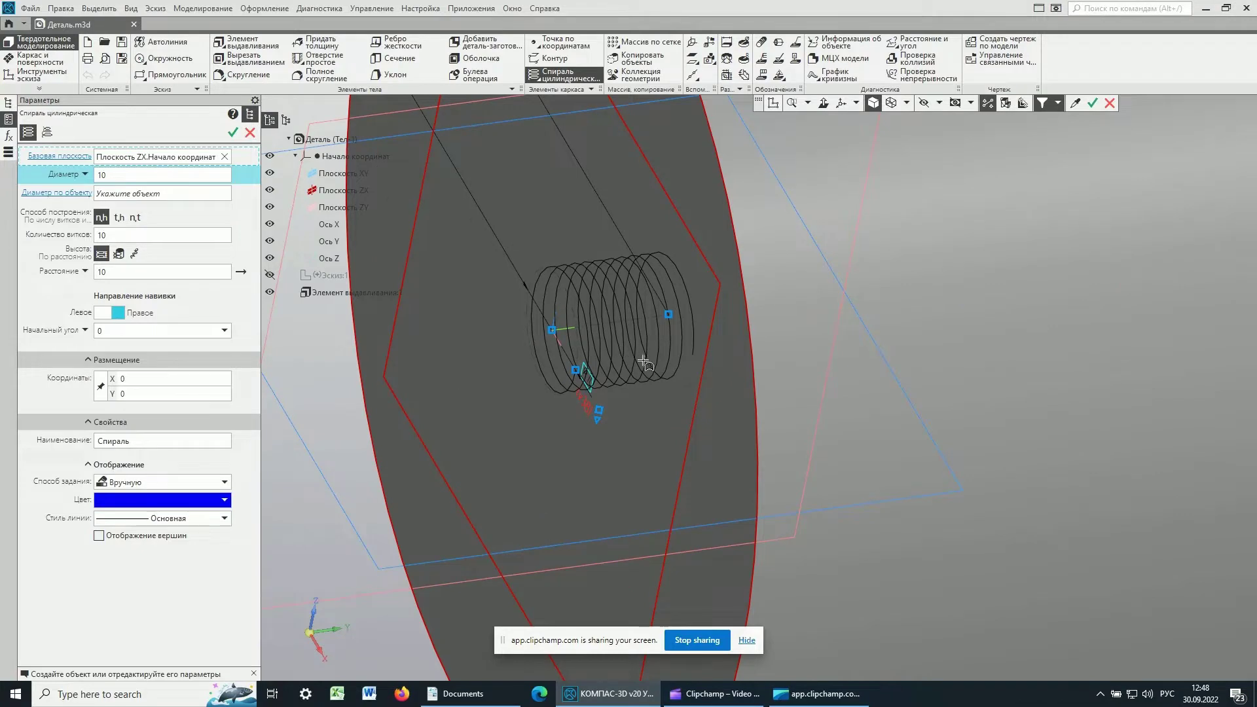
pyautogui.scroll(-3, 642, 363)
pyautogui.scroll(-2, 631, 367)
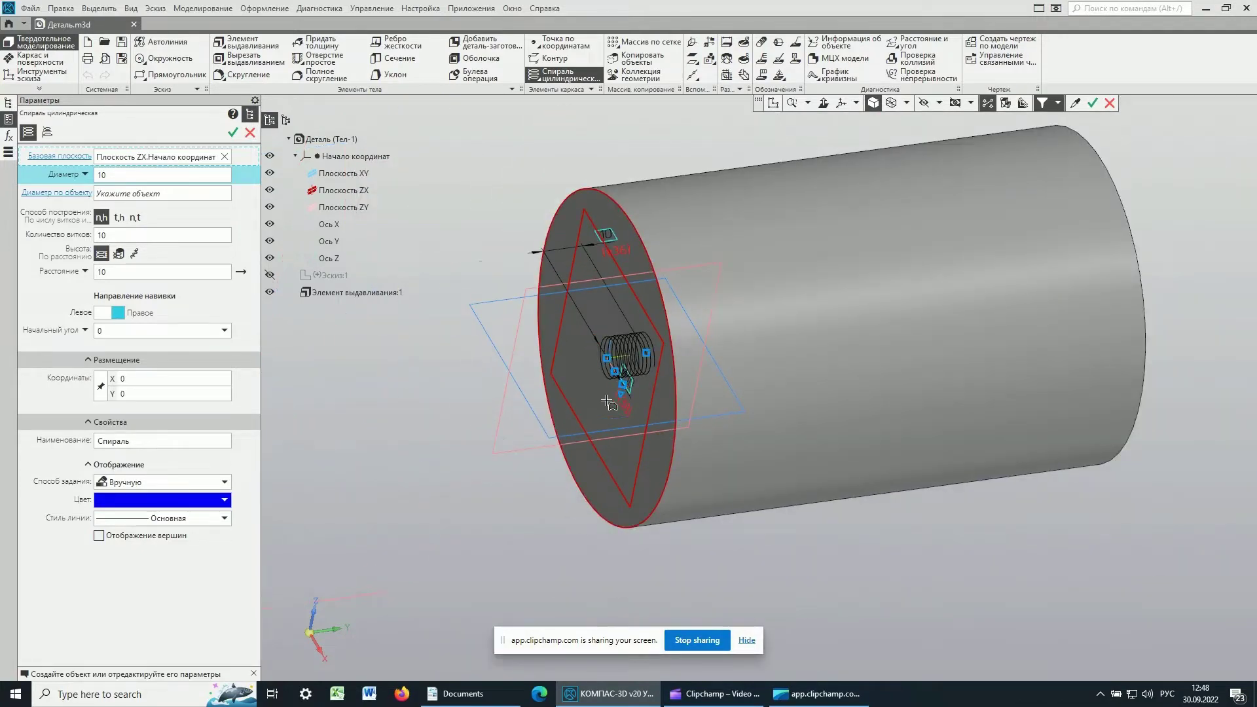
pyautogui.scroll(4, 674, 366)
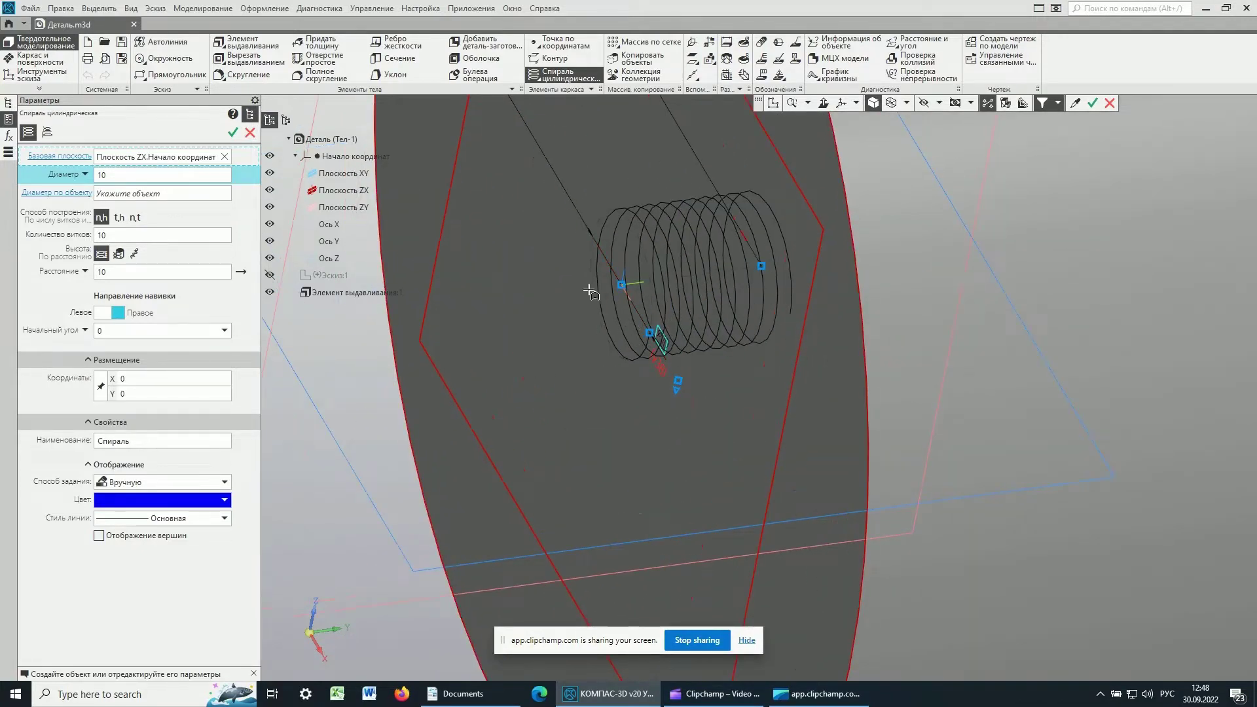
pyautogui.scroll(-2, 744, 408)
pyautogui.scroll(-2, 743, 409)
pyautogui.scroll(-1, 744, 408)
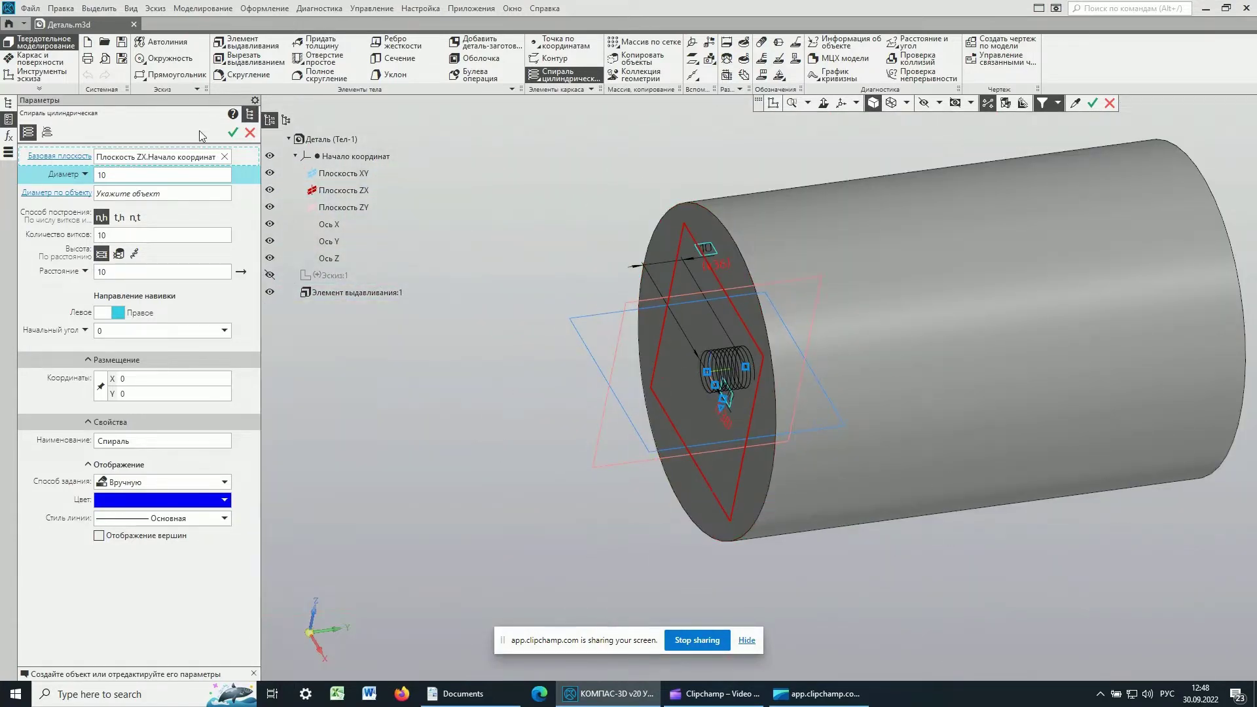
pyautogui.click(233, 136)
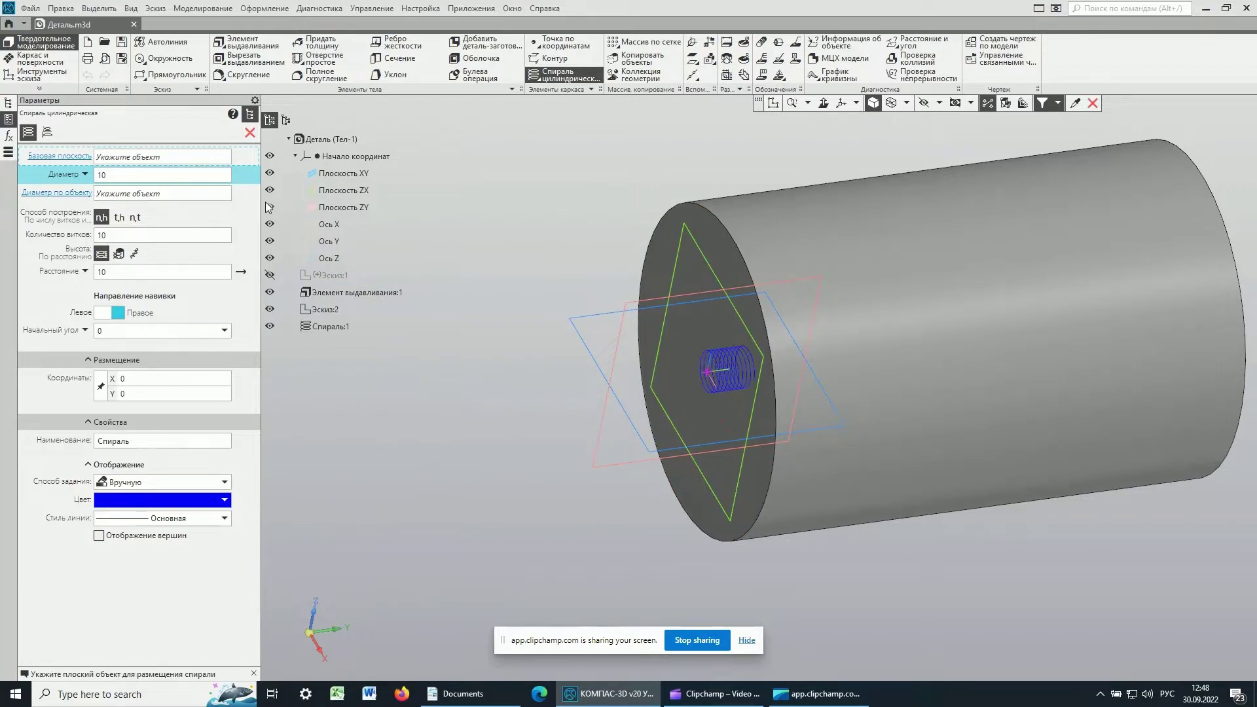
pyautogui.click(251, 136)
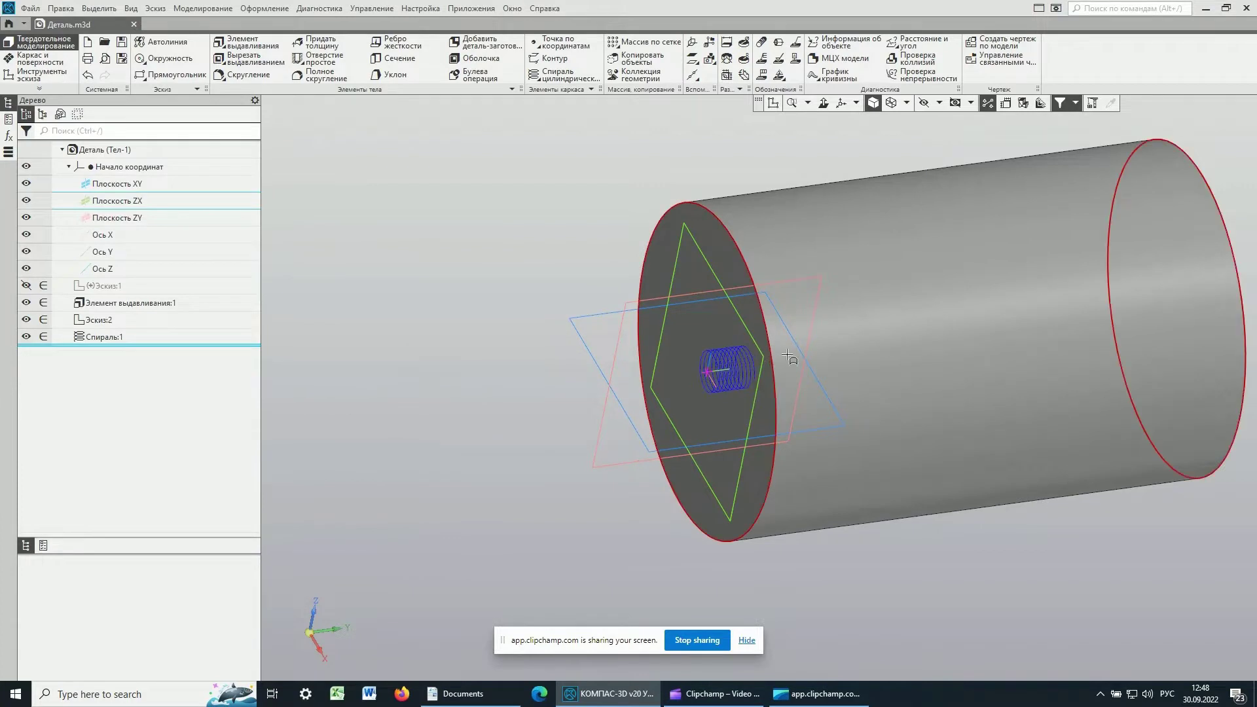
pyautogui.moveTo(883, 356); pyautogui.dragTo(811, 367, button='middle')
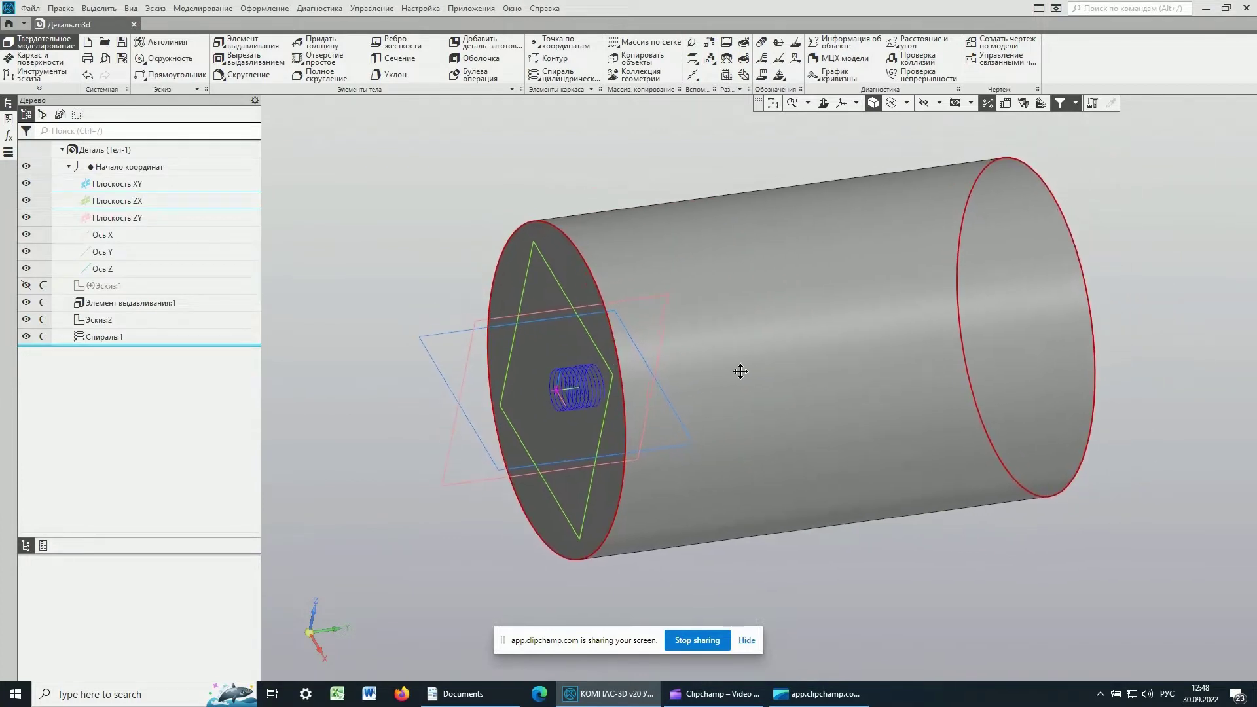
pyautogui.moveTo(708, 402)
pyautogui.mouseDown(button='middle')
pyautogui.moveTo(796, 370)
pyautogui.moveTo(589, 373)
pyautogui.mouseUp(button='middle')
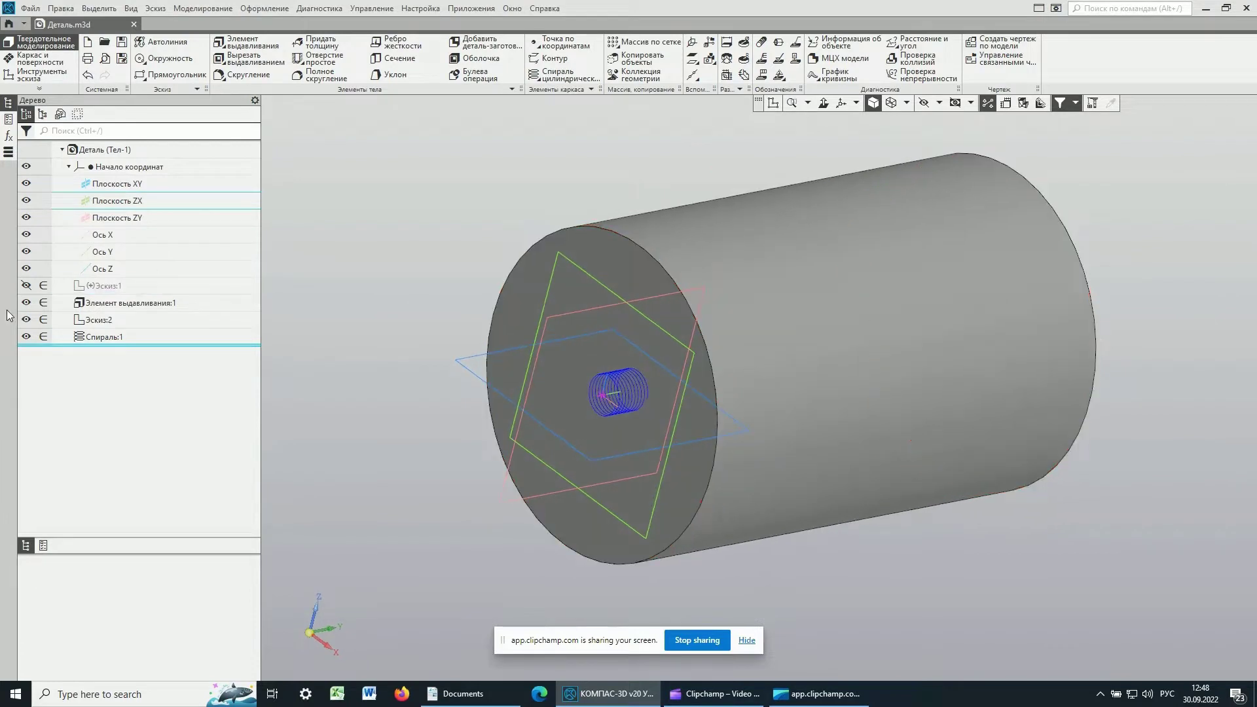
pyautogui.click(89, 337)
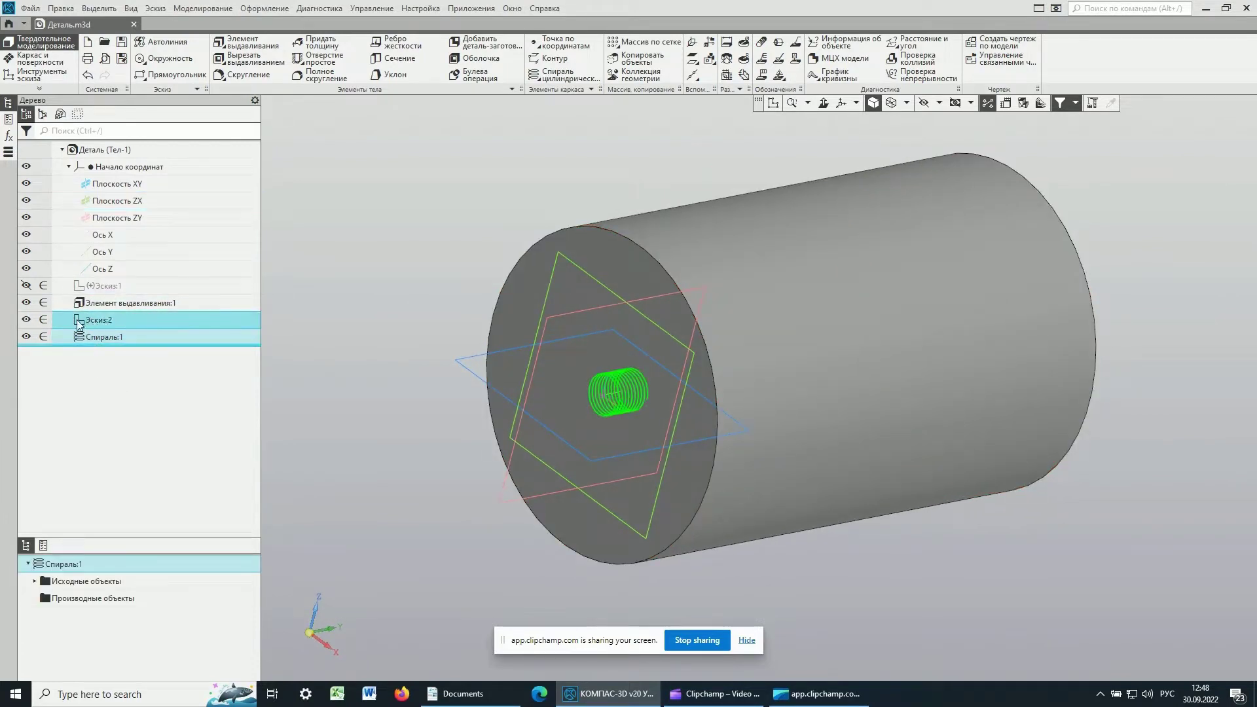
pyautogui.click(85, 322)
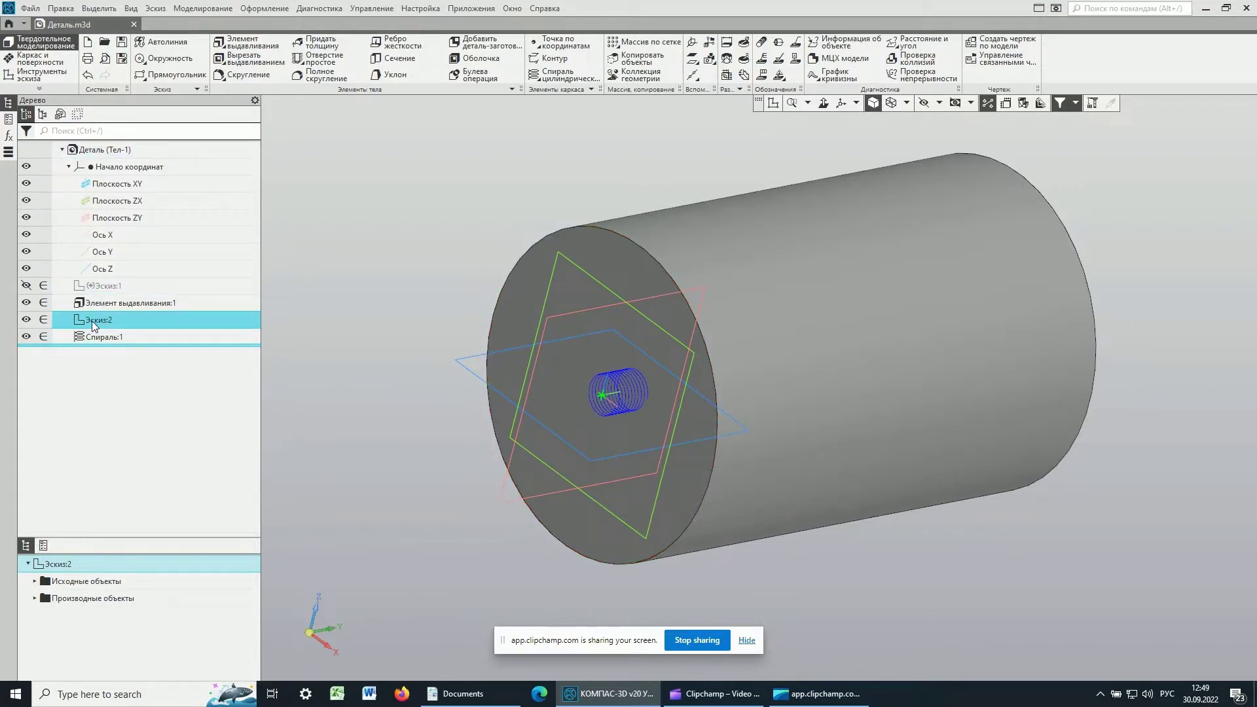
pyautogui.scroll(5, 510, 394)
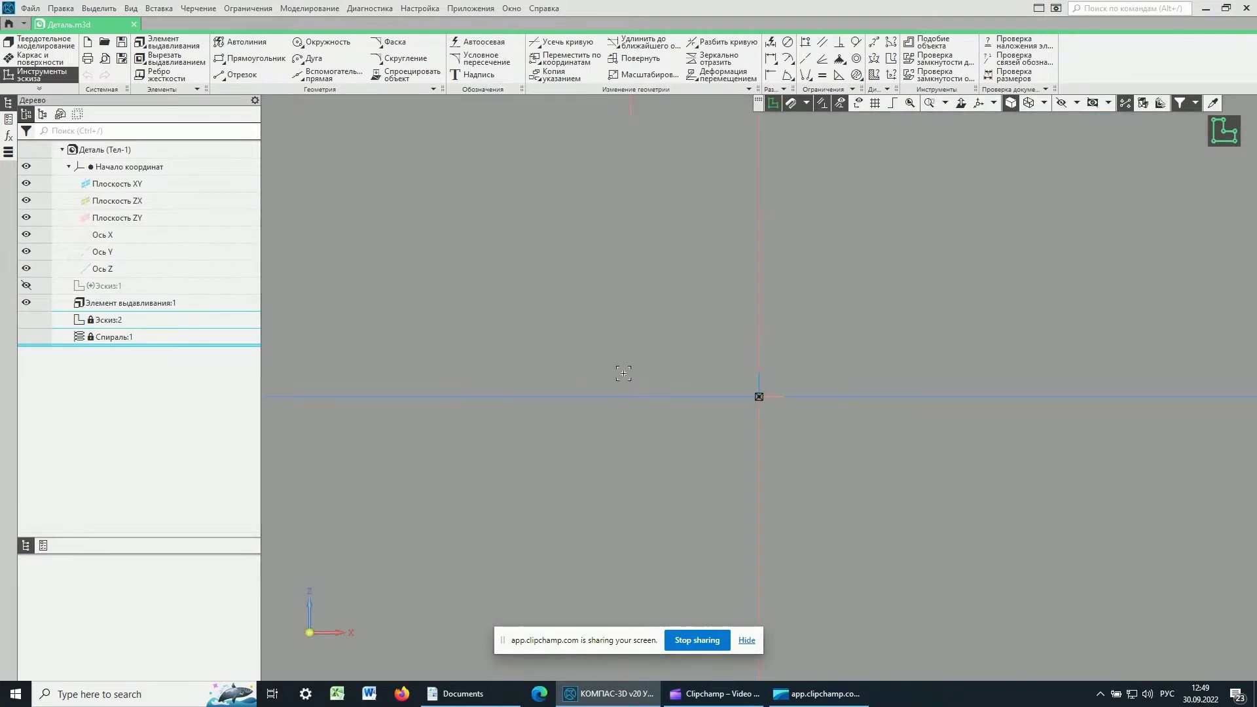
# Move Эскиз:2's point toward the end face's upper-left edge and exit the sketch
pyautogui.scroll(-5, 629, 380)
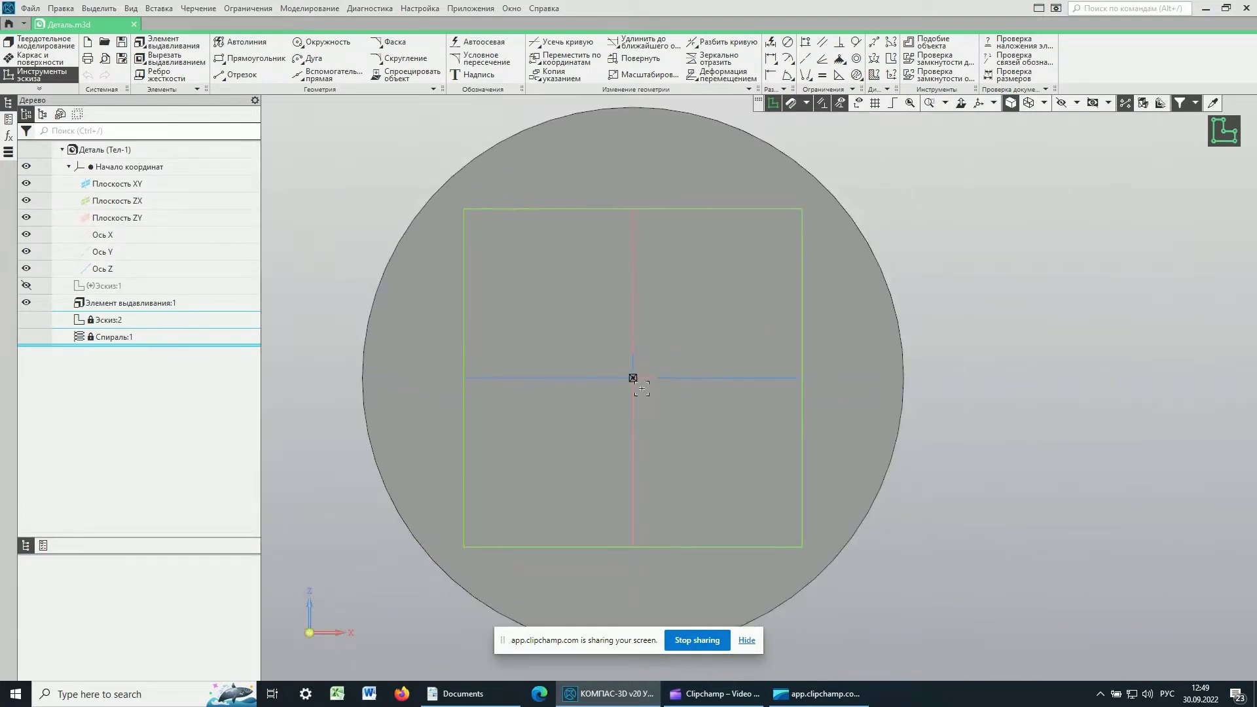
pyautogui.click(470, 289)
pyautogui.click(1226, 133)
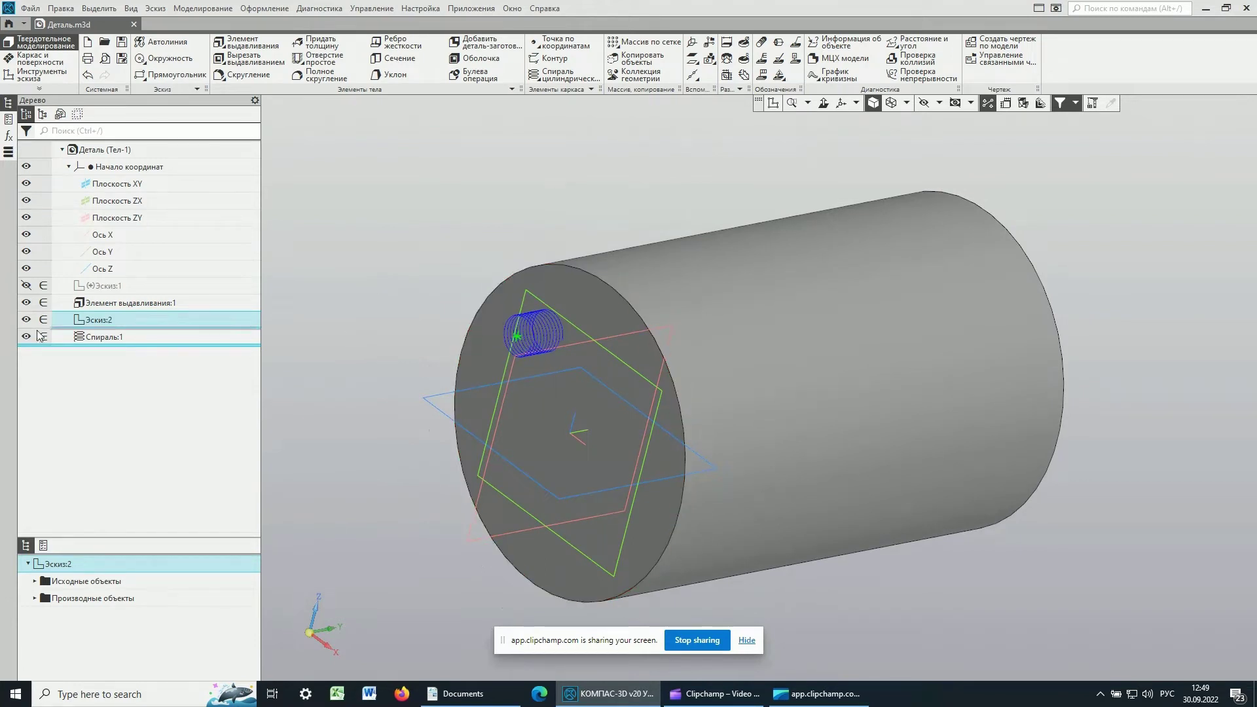
# Reopen Эскиз:2, project the origin, and merge the off-centre point onto it
pyautogui.click(92, 320)
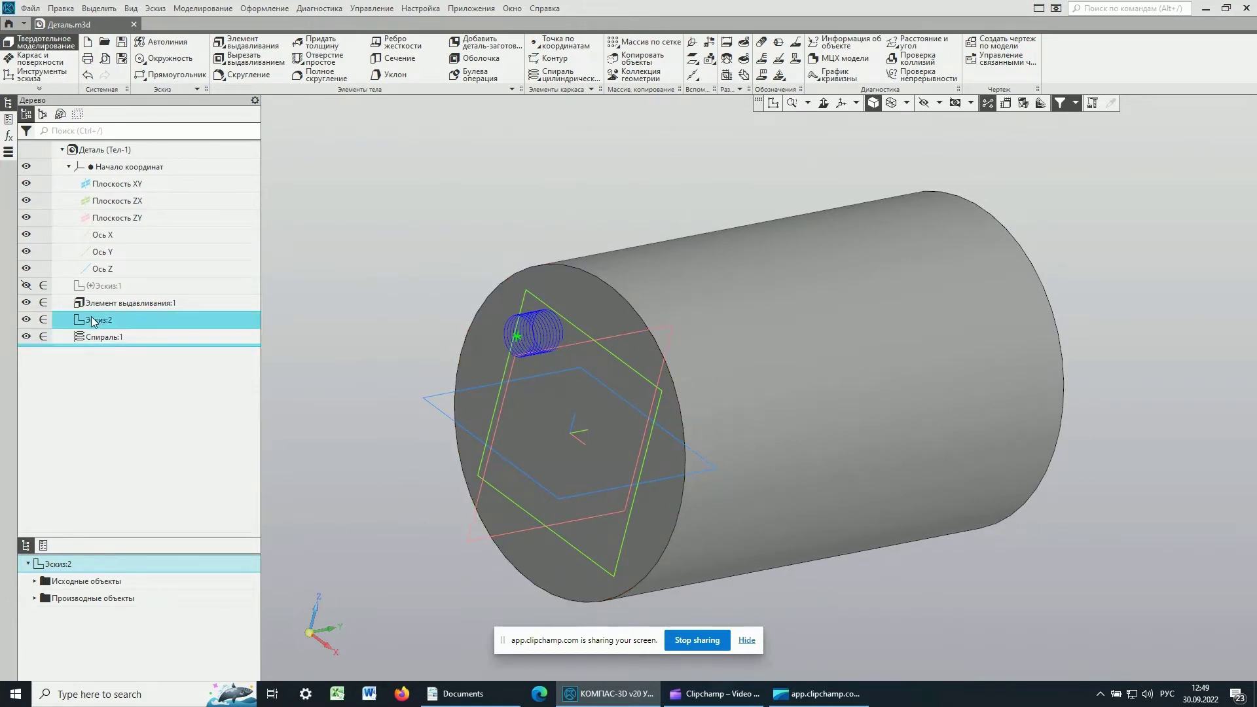
pyautogui.doubleClick(92, 320)
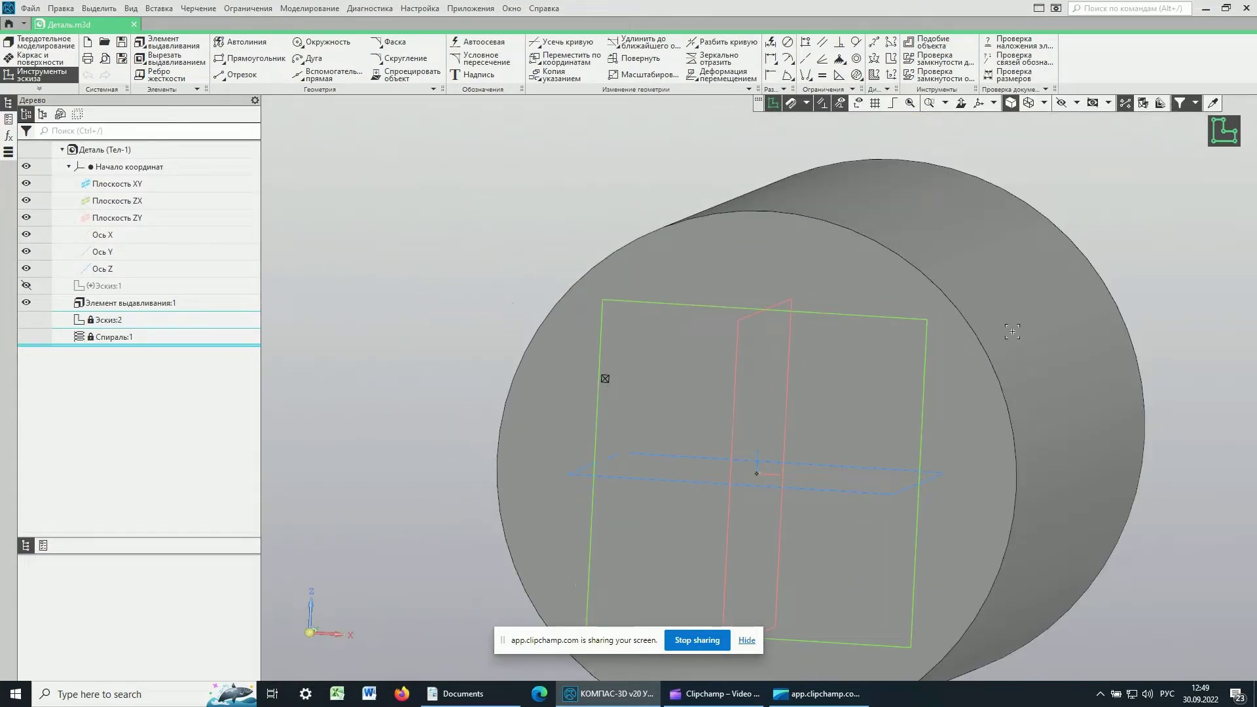
pyautogui.click(391, 77)
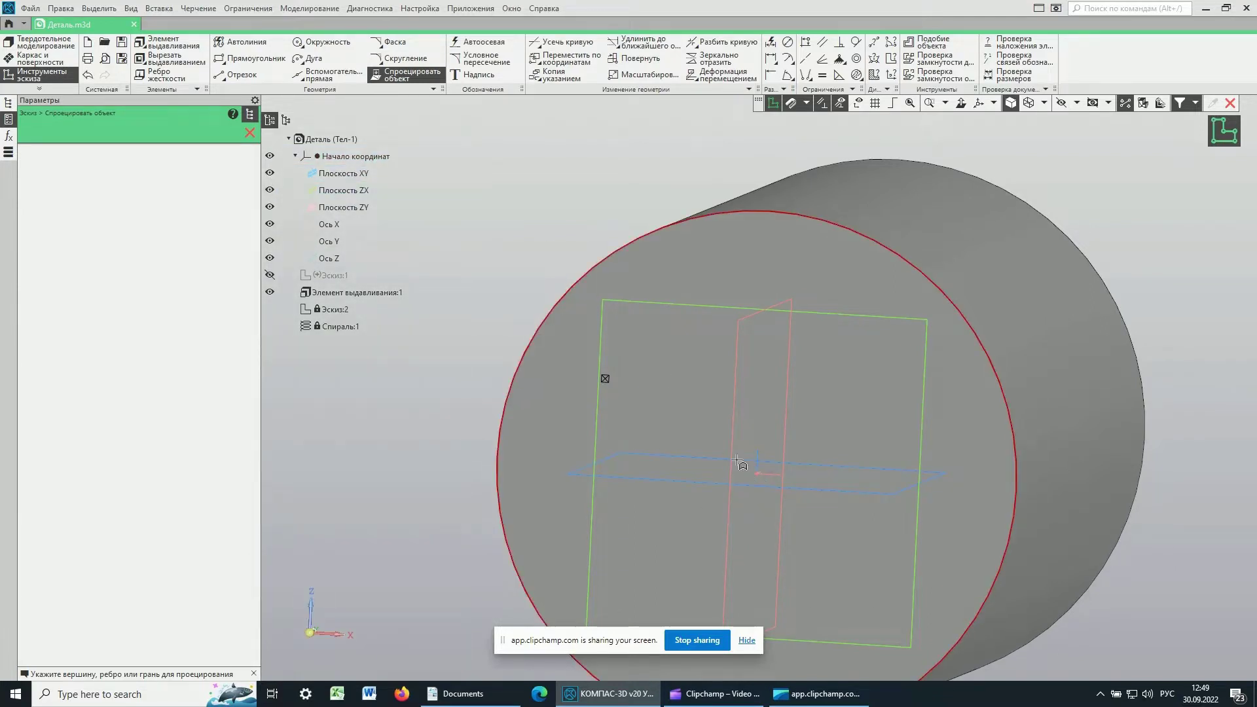
pyautogui.click(601, 391)
pyautogui.click(804, 77)
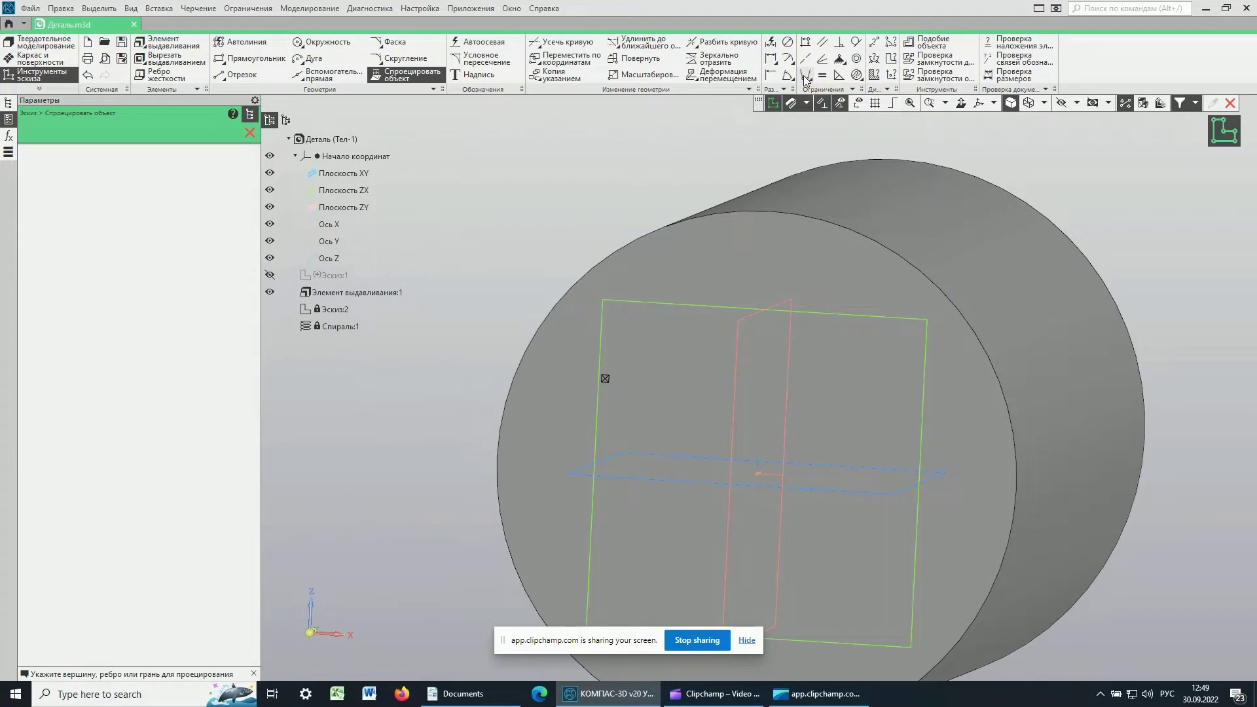
pyautogui.click(605, 378)
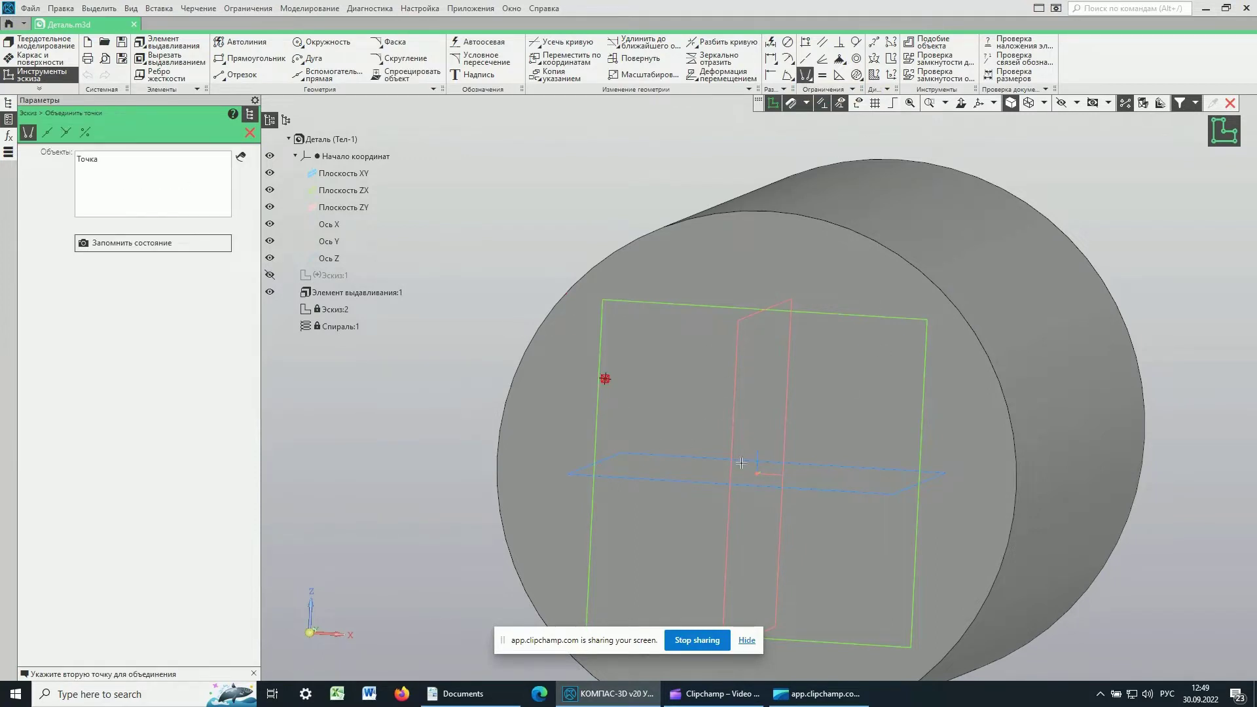
pyautogui.click(757, 476)
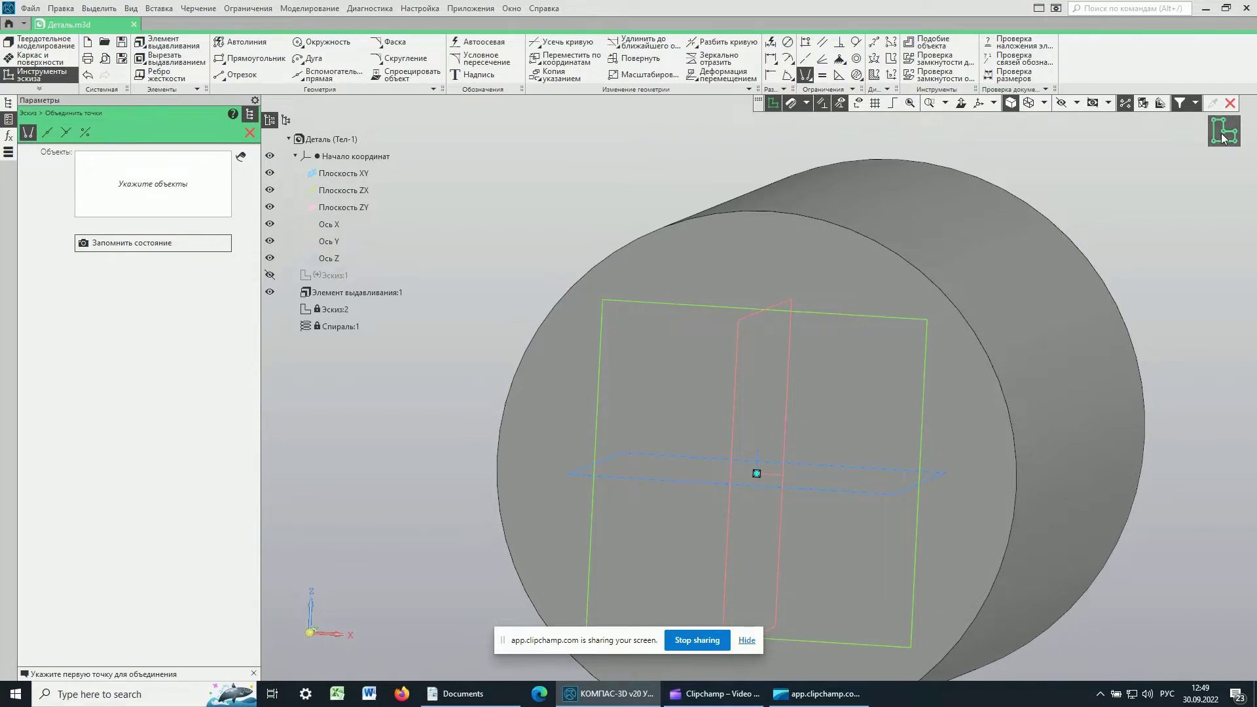
pyautogui.press('Escape')
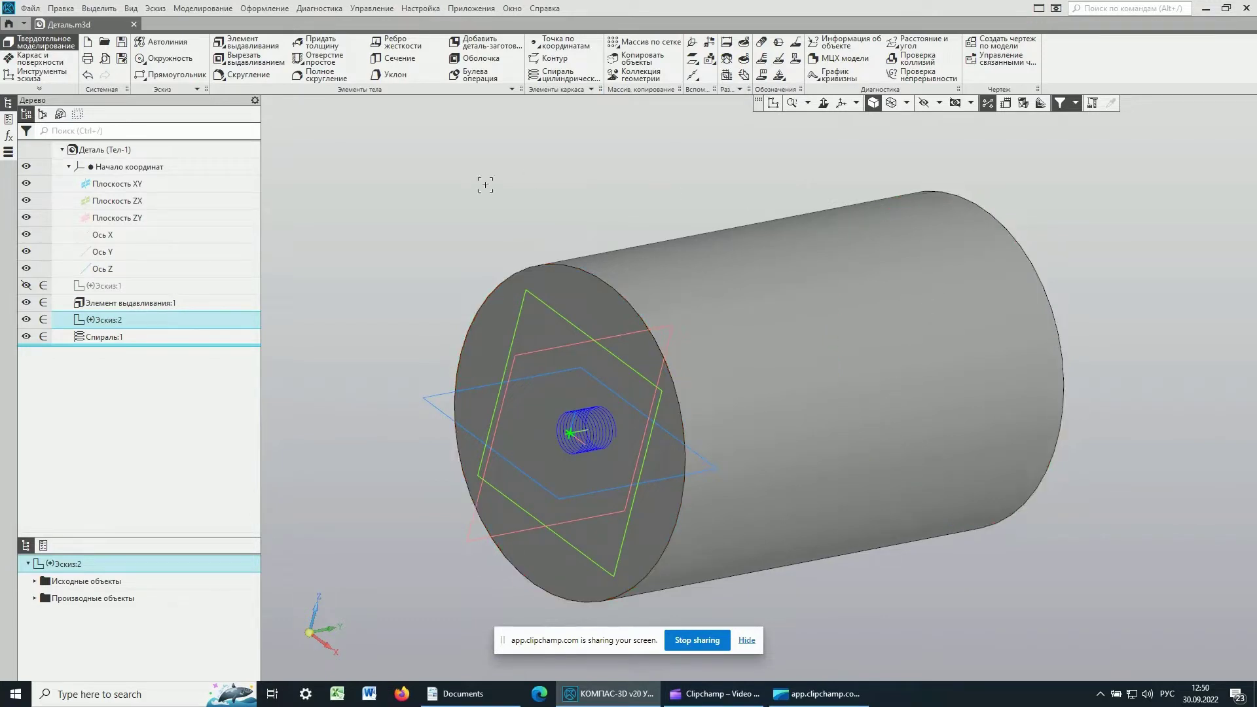
# Edit Спираль:1 to a diameter of 100 spanning a distance of 150
pyautogui.keyDown('ctrl'); pyautogui.click(144, 336); pyautogui.keyUp('ctrl')
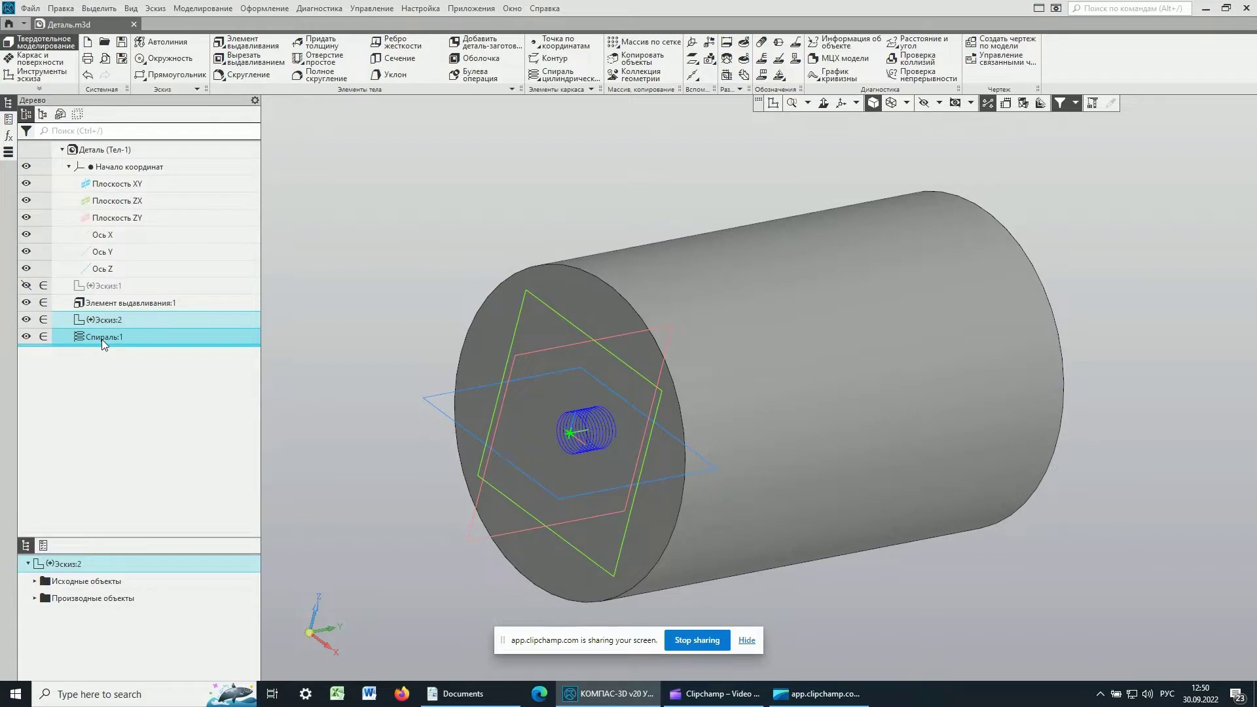
pyautogui.click(101, 339)
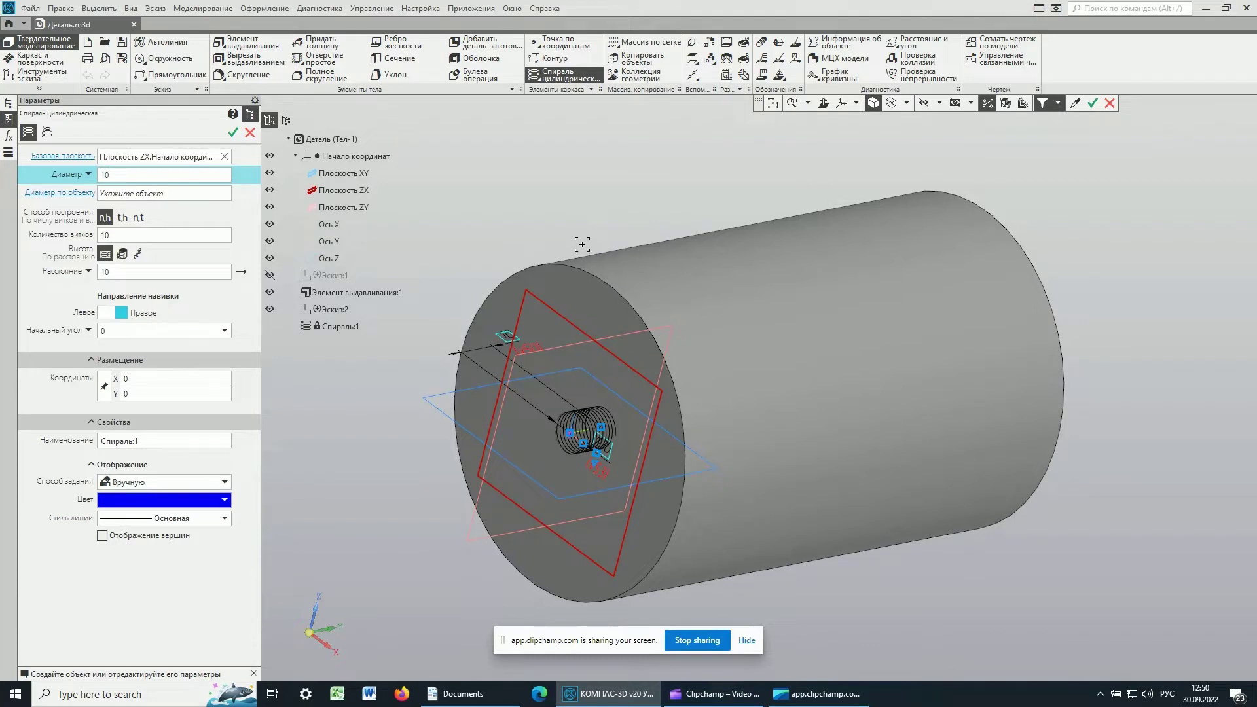
pyautogui.keyDown('shift'); pyautogui.moveTo(582, 235); pyautogui.dragTo(655, 191, button='middle'); pyautogui.keyUp('shift')
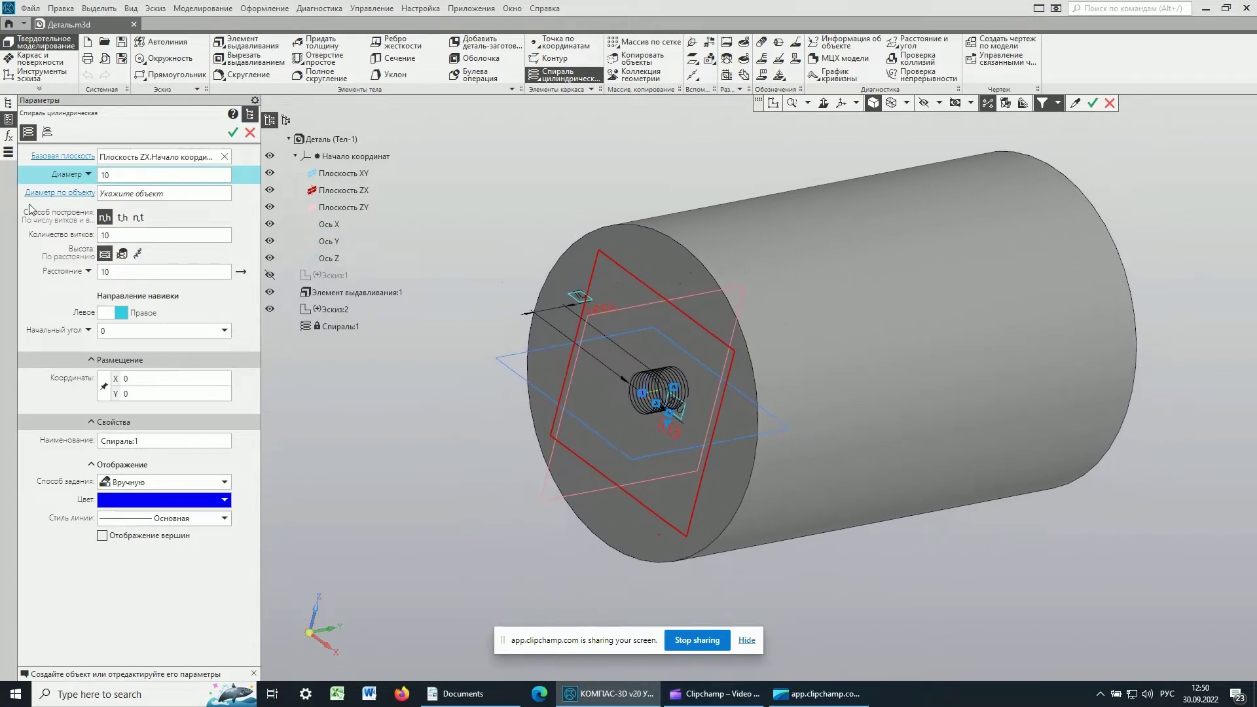
pyautogui.click(116, 173)
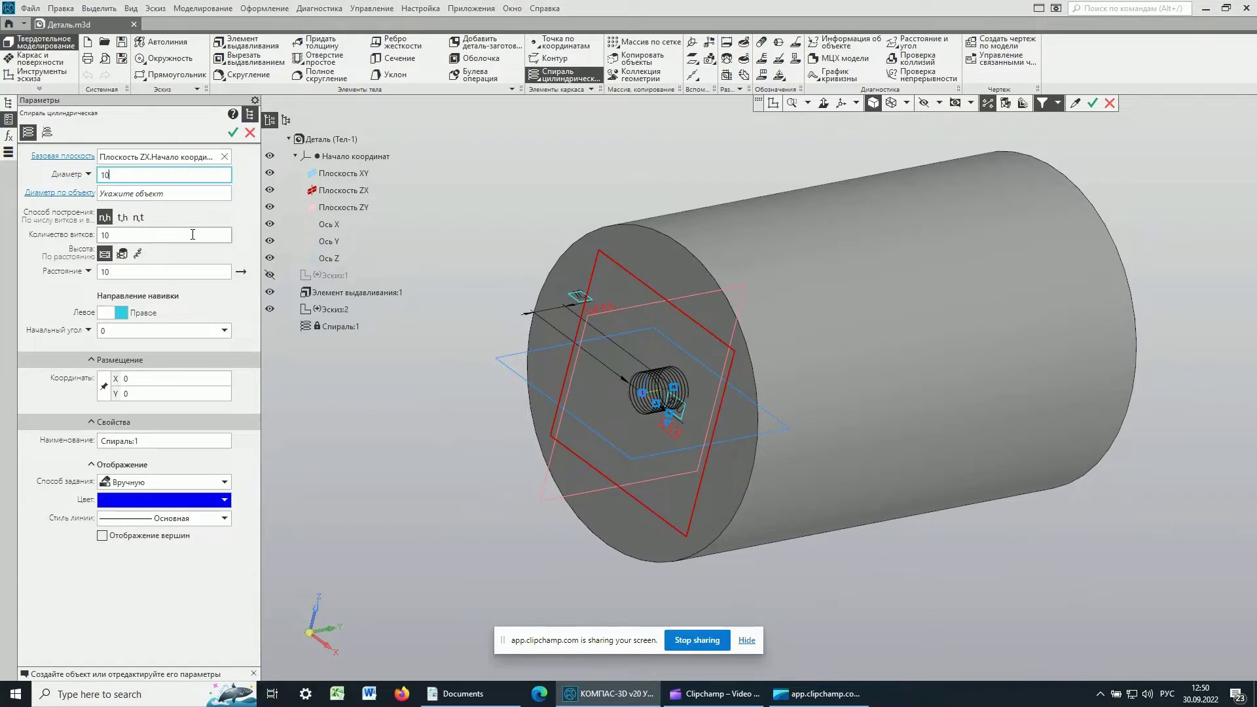
pyautogui.write('0')
pyautogui.click(114, 235)
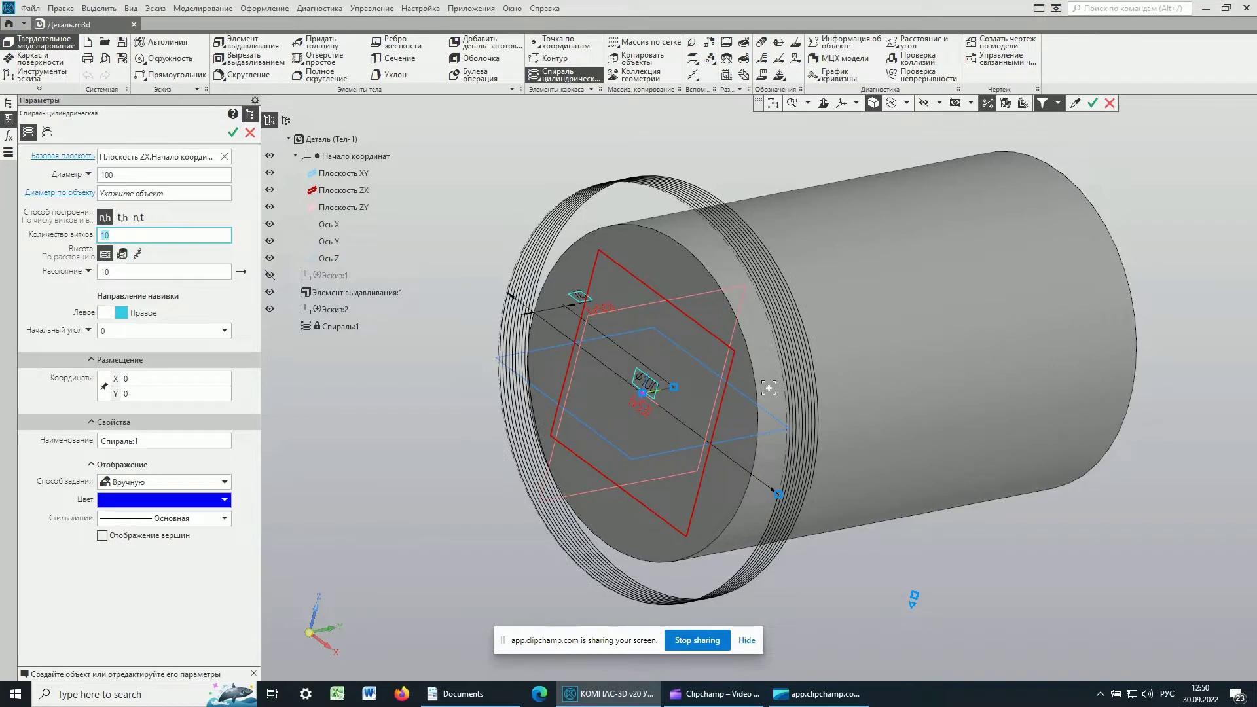
pyautogui.press('Tab')
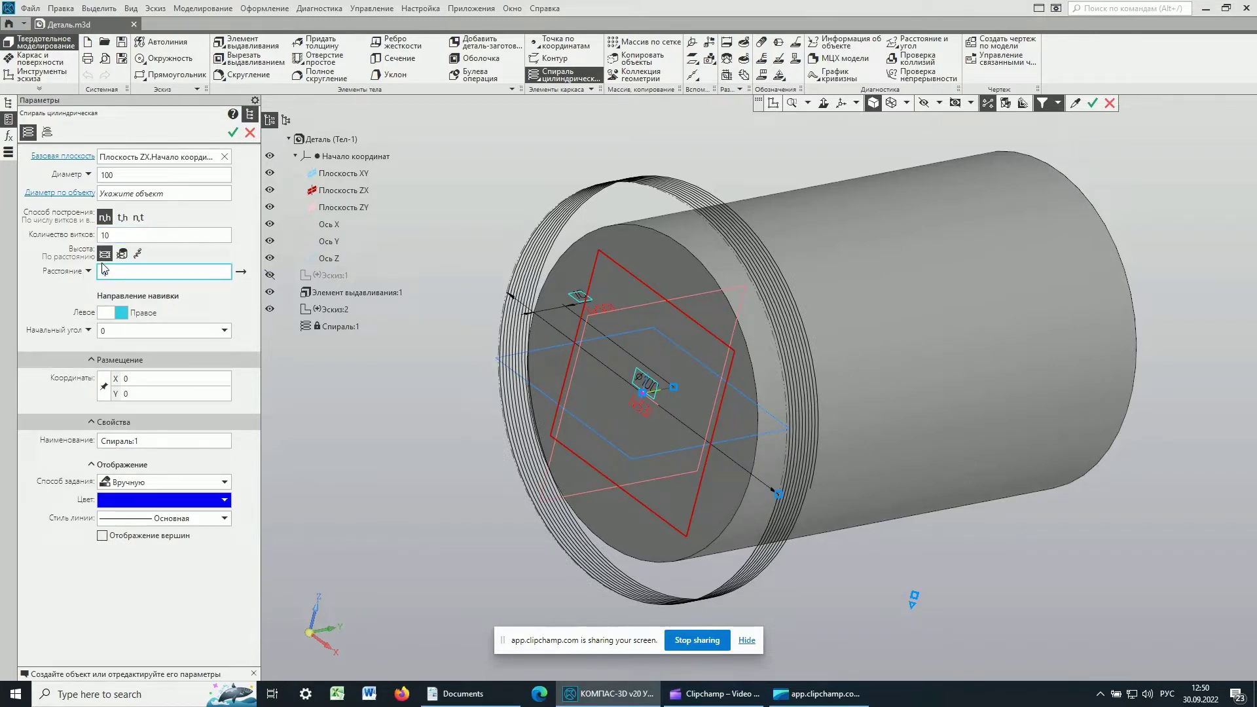
pyautogui.write('150')
pyautogui.press('Return')
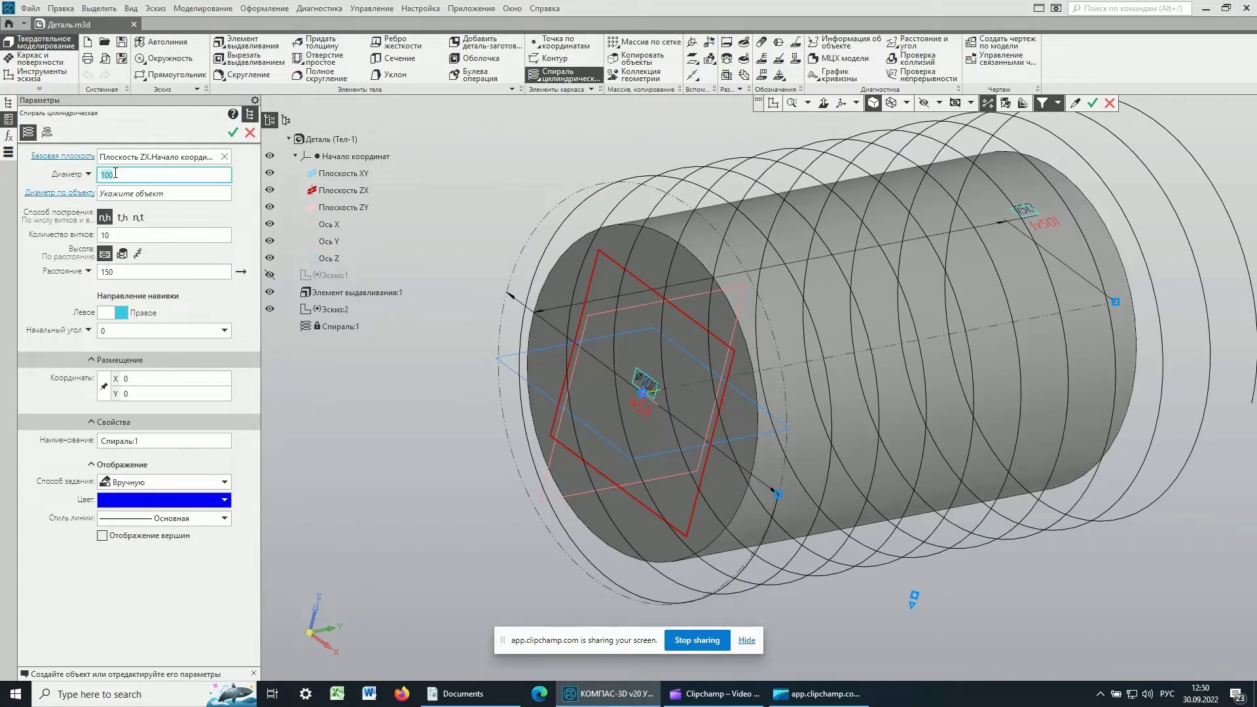
pyautogui.scroll(-2, 693, 389)
pyautogui.moveTo(1068, 478); pyautogui.dragTo(1067, 492, button='middle')
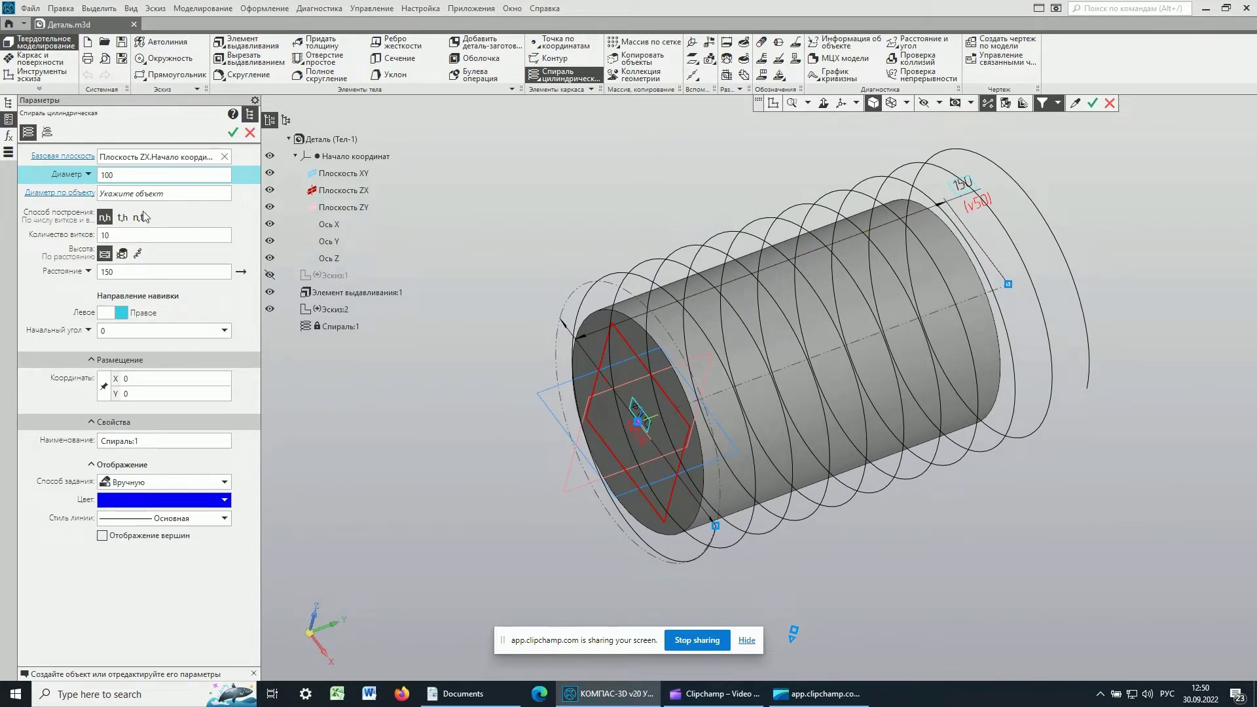
pyautogui.click(111, 235)
# Set Спираль:1 to 4 turns and apply the edited helix around the cylinder
pyautogui.doubleClick(114, 235)
pyautogui.write('4')
pyautogui.click(122, 273)
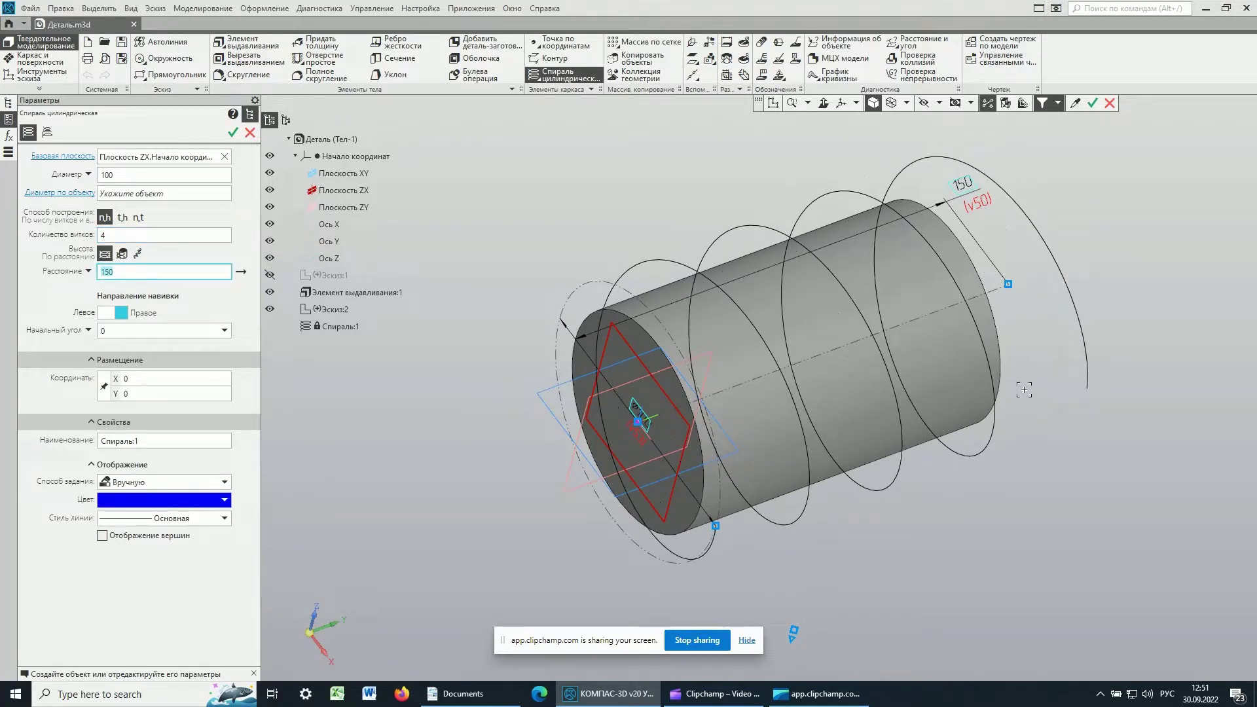
pyautogui.moveTo(1095, 425); pyautogui.dragTo(1094, 429, button='middle')
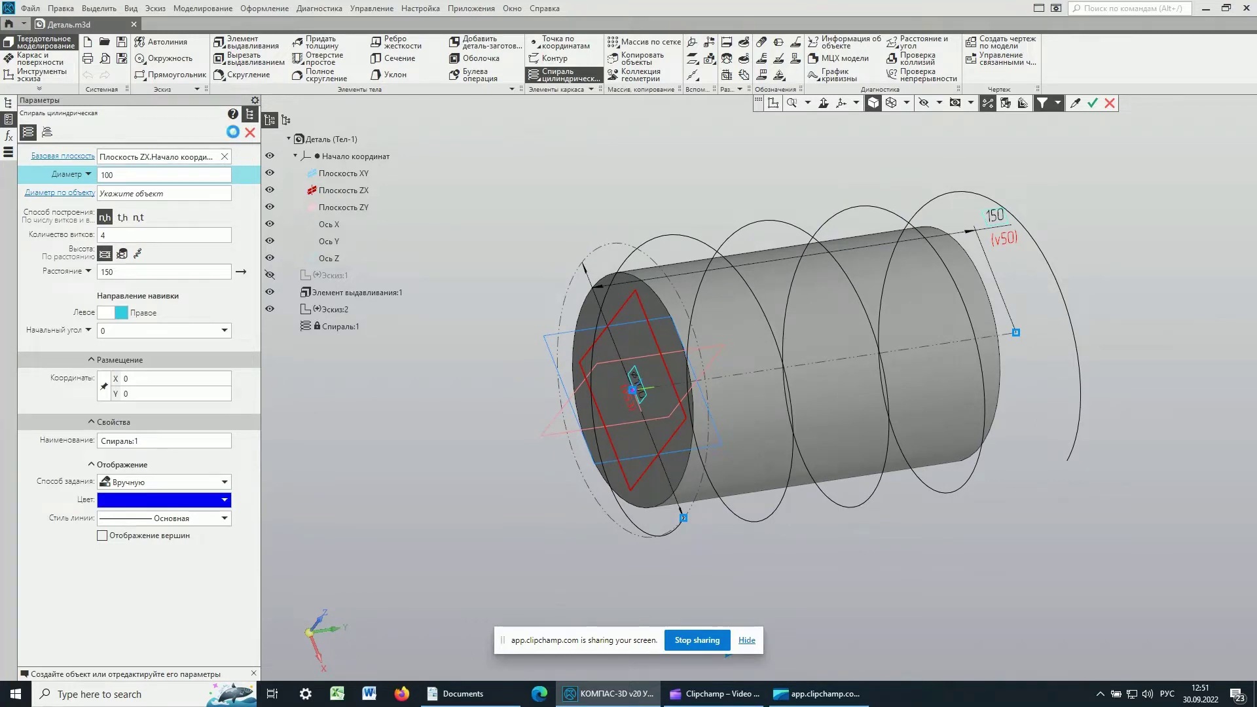
pyautogui.click(233, 135)
pyautogui.moveTo(986, 533)
pyautogui.mouseDown(button='middle')
pyautogui.moveTo(926, 397)
pyautogui.moveTo(917, 419)
pyautogui.moveTo(930, 416)
pyautogui.mouseUp(button='middle')
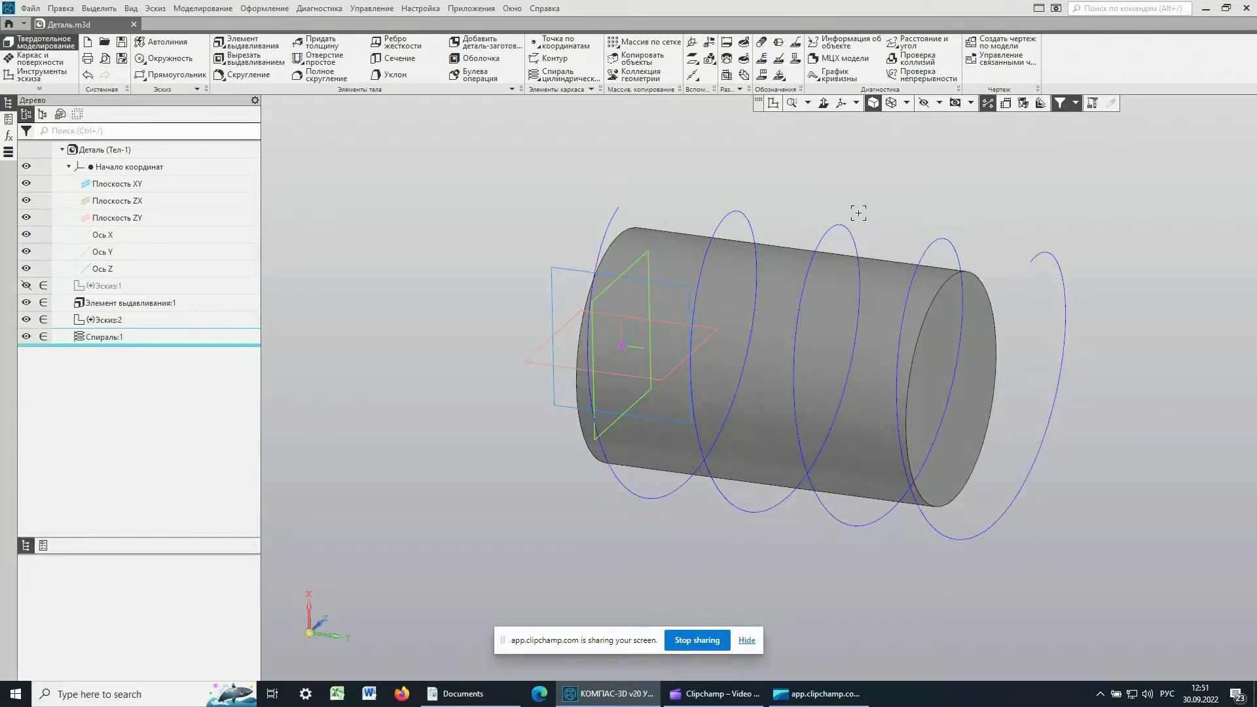
pyautogui.moveTo(648, 183); pyautogui.dragTo(683, 186, button='middle')
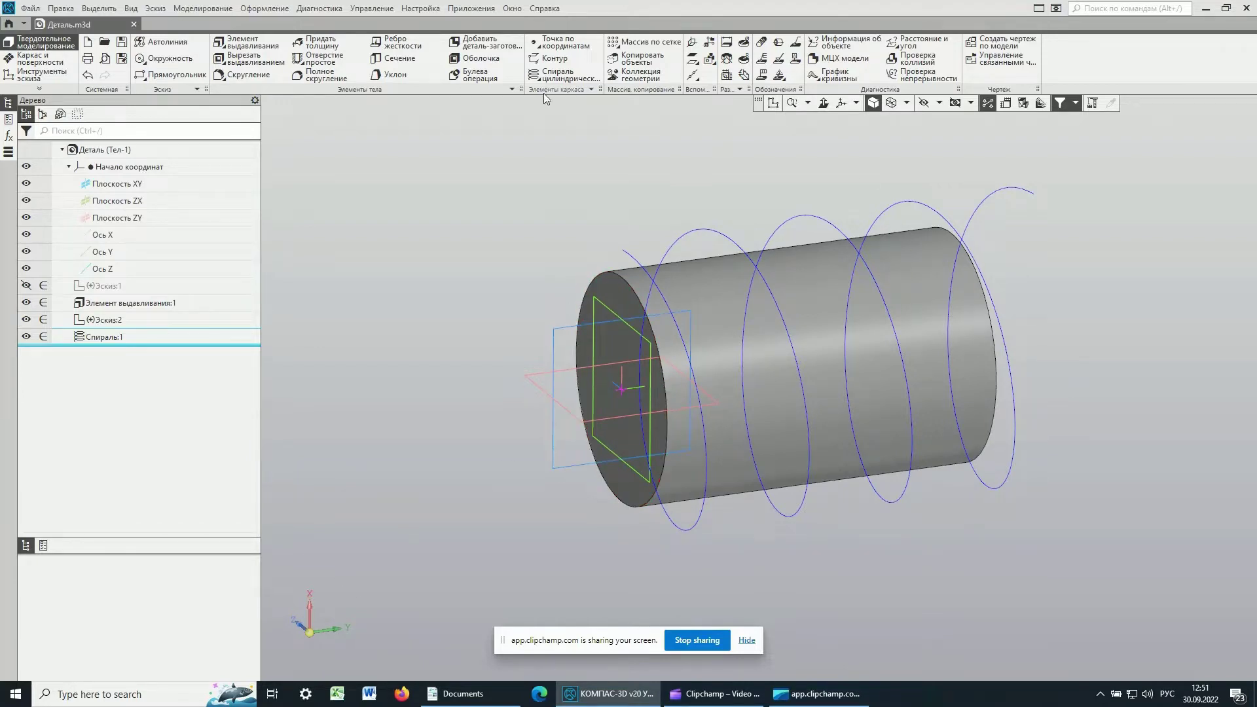
# Start Эскиз:3 on the helix plane, viewed normal and zoomed near the helix start
pyautogui.click(774, 105)
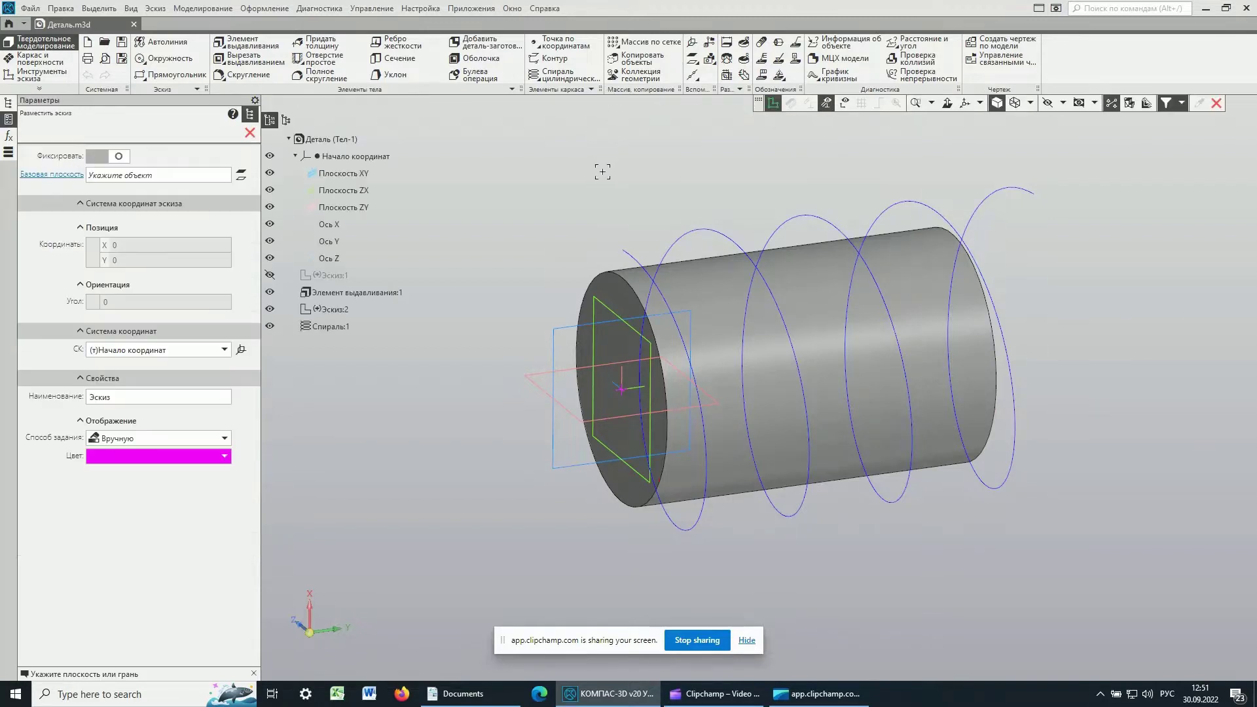
pyautogui.click(566, 330)
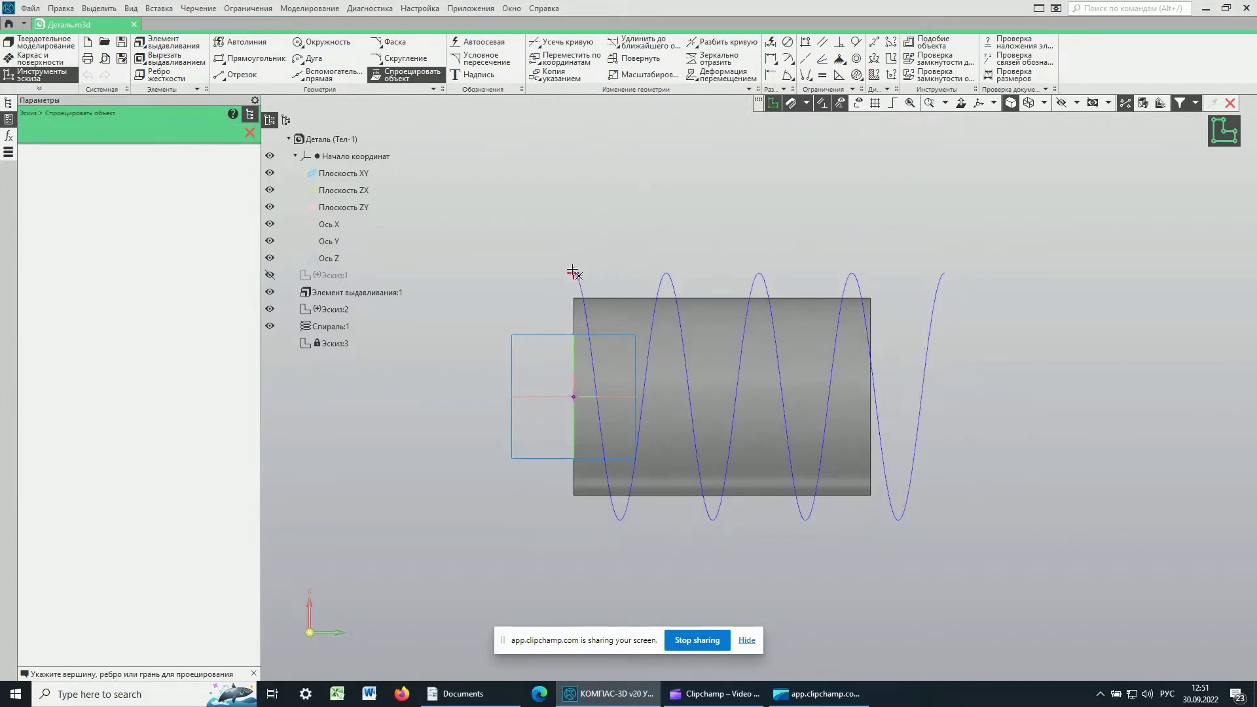
pyautogui.moveTo(631, 254); pyautogui.dragTo(624, 231, button='middle')
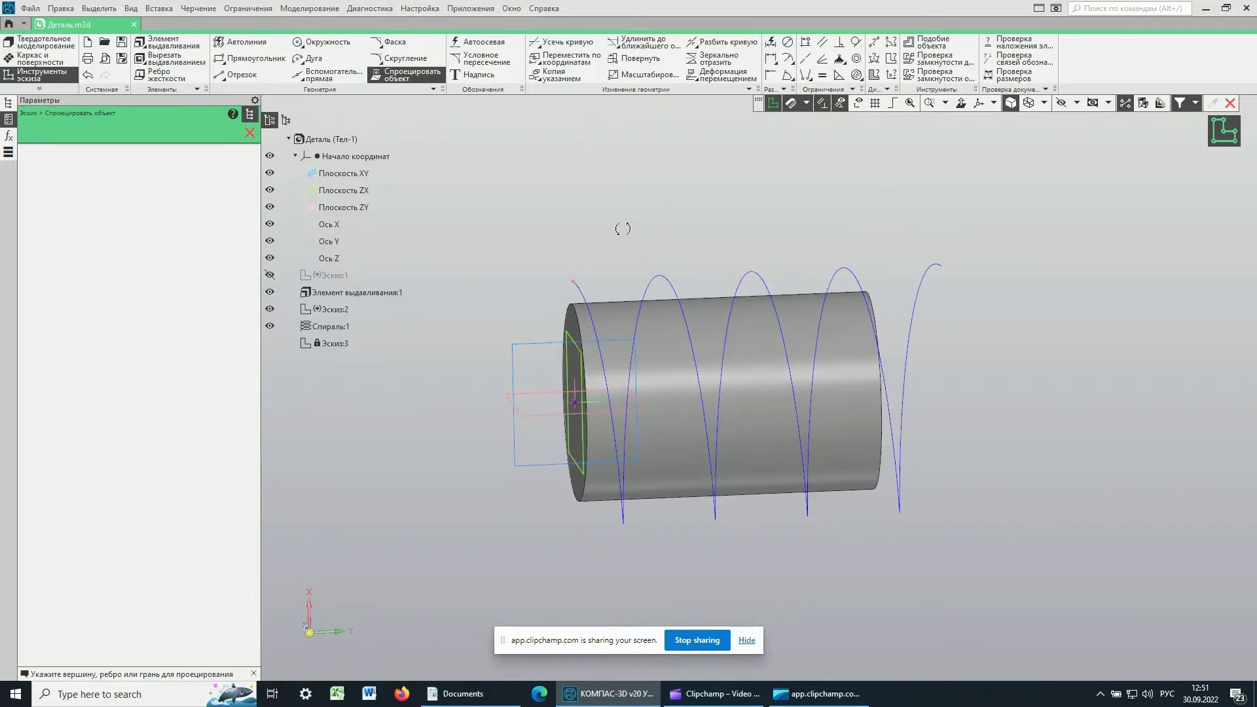
pyautogui.click(961, 106)
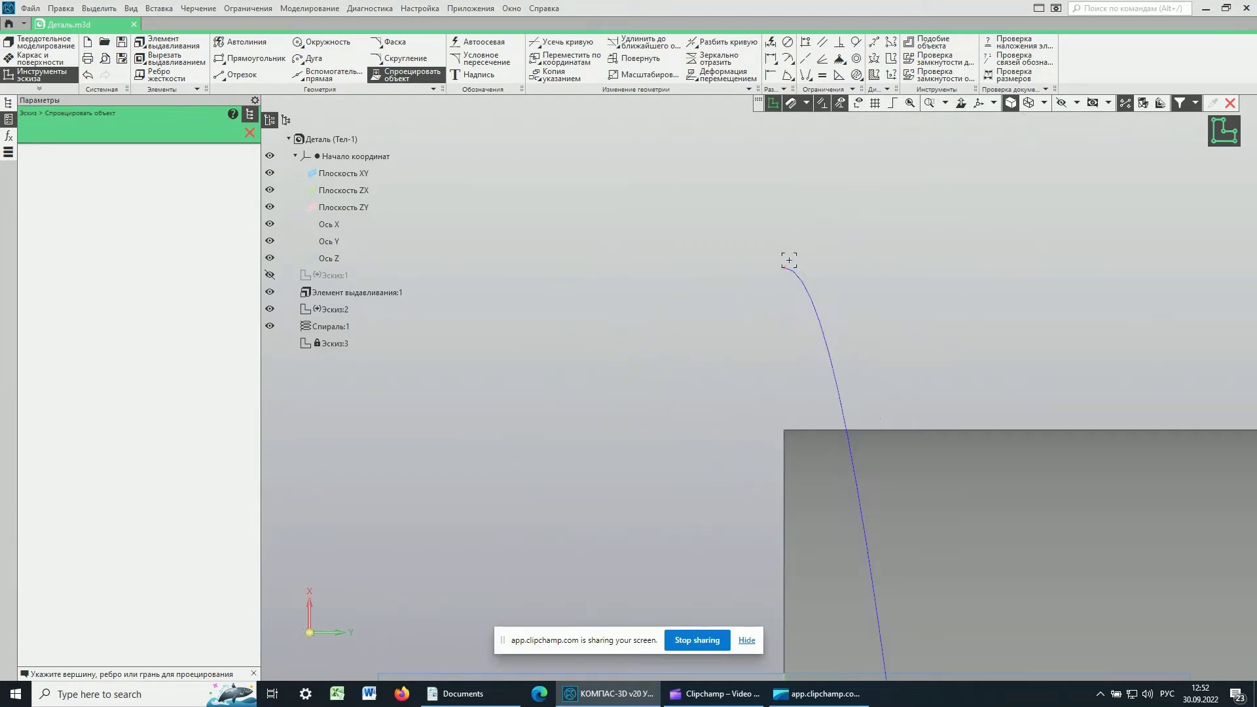
pyautogui.scroll(2, 803, 271)
pyautogui.scroll(2, 823, 262)
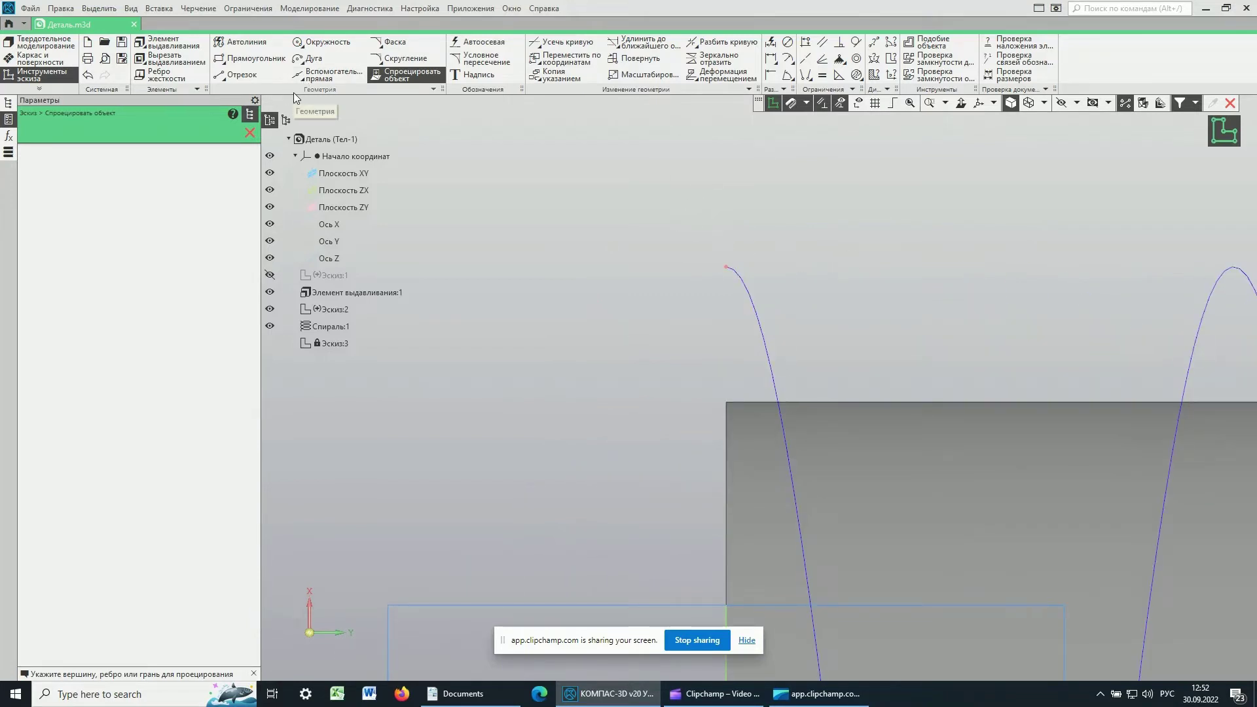
# Draw a closed trapezoid outline with Автолиния just above the helix start point
pyautogui.click(234, 43)
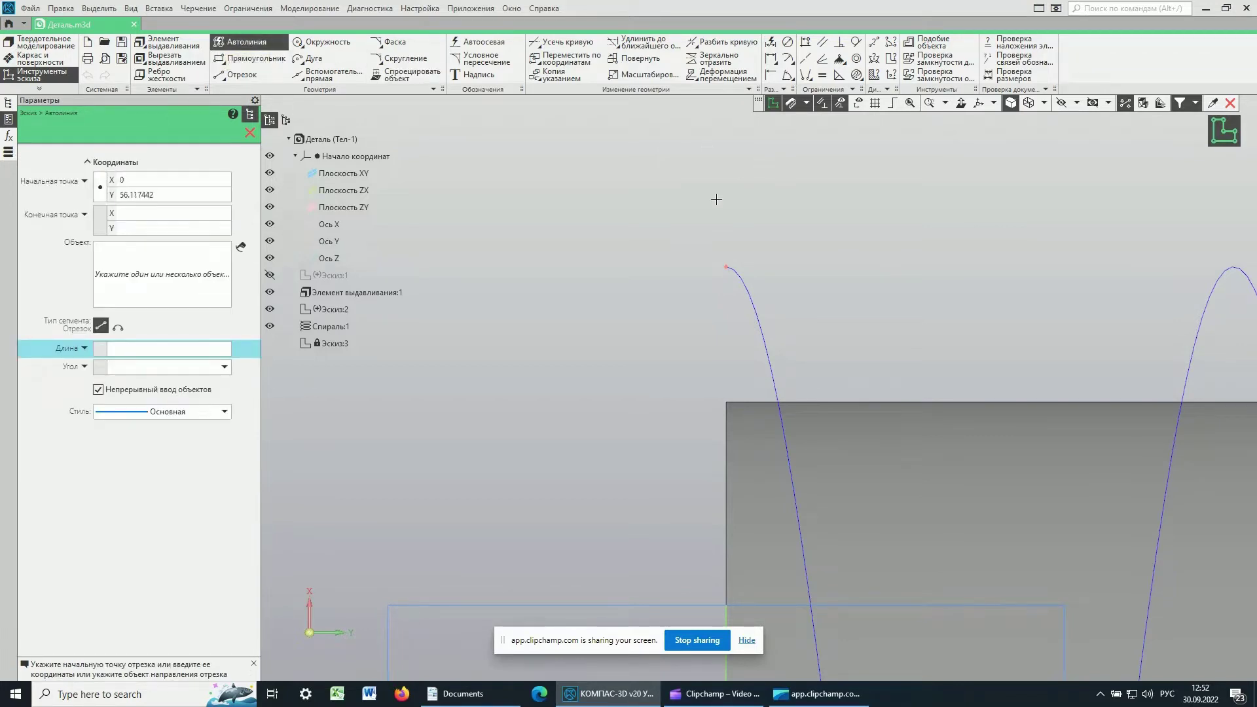
pyautogui.click(653, 237)
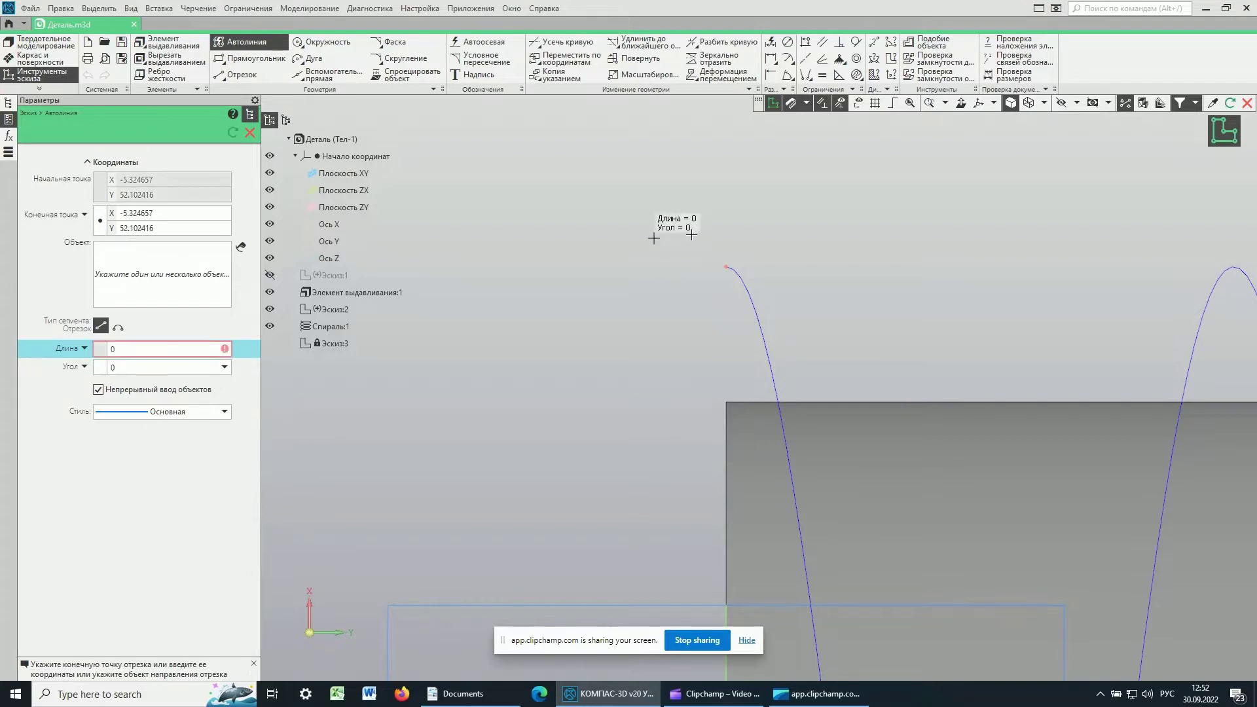
pyautogui.click(786, 238)
pyautogui.moveTo(794, 239); pyautogui.dragTo(783, 332, button='middle')
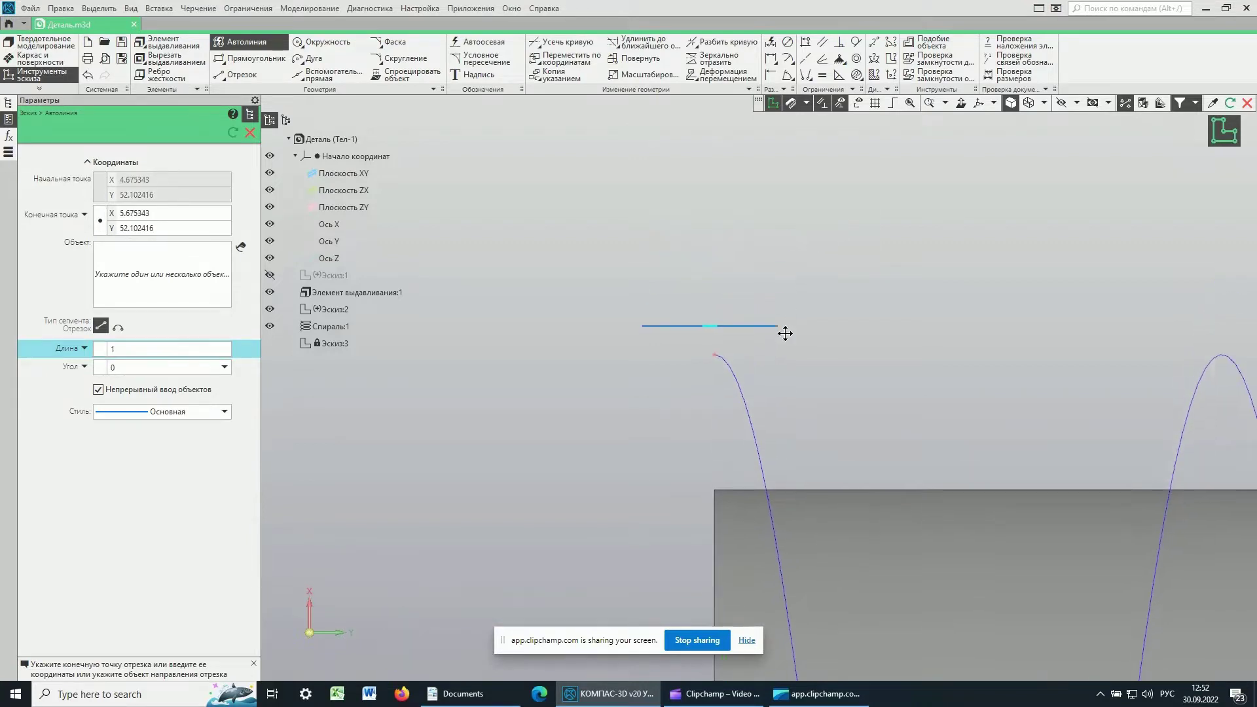
pyautogui.click(741, 212)
pyautogui.click(675, 212)
pyautogui.click(639, 329)
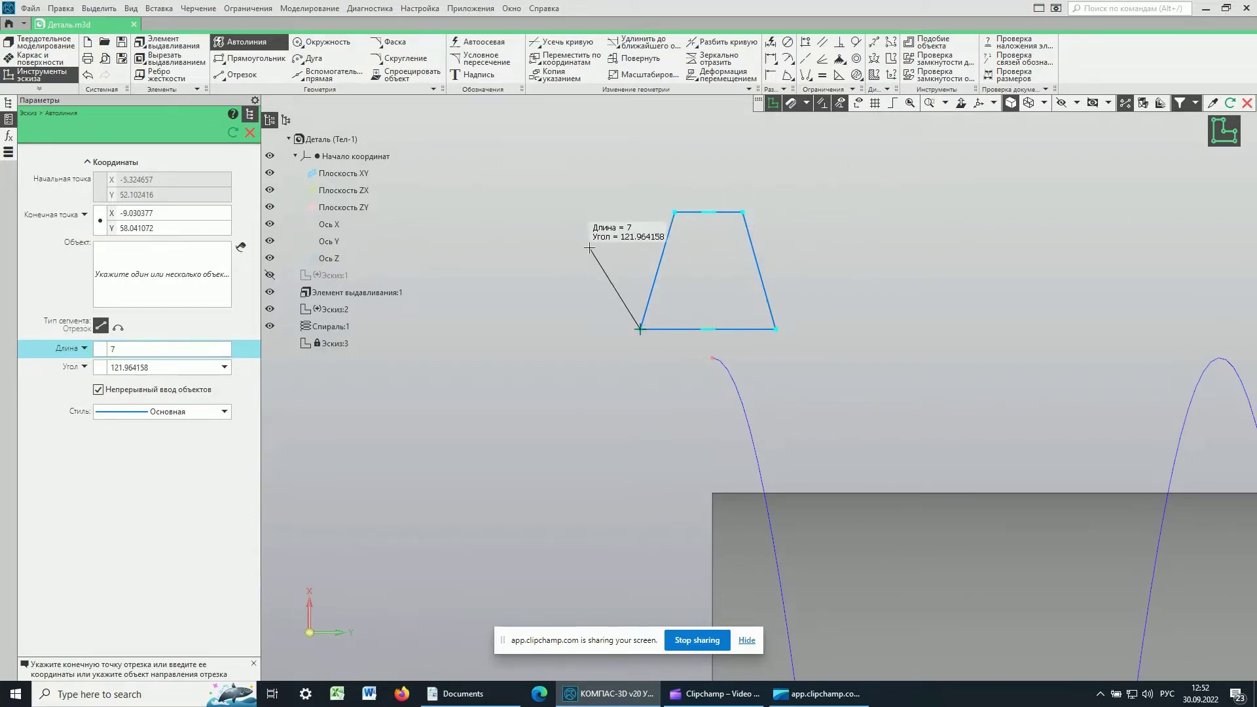
pyautogui.press('Escape')
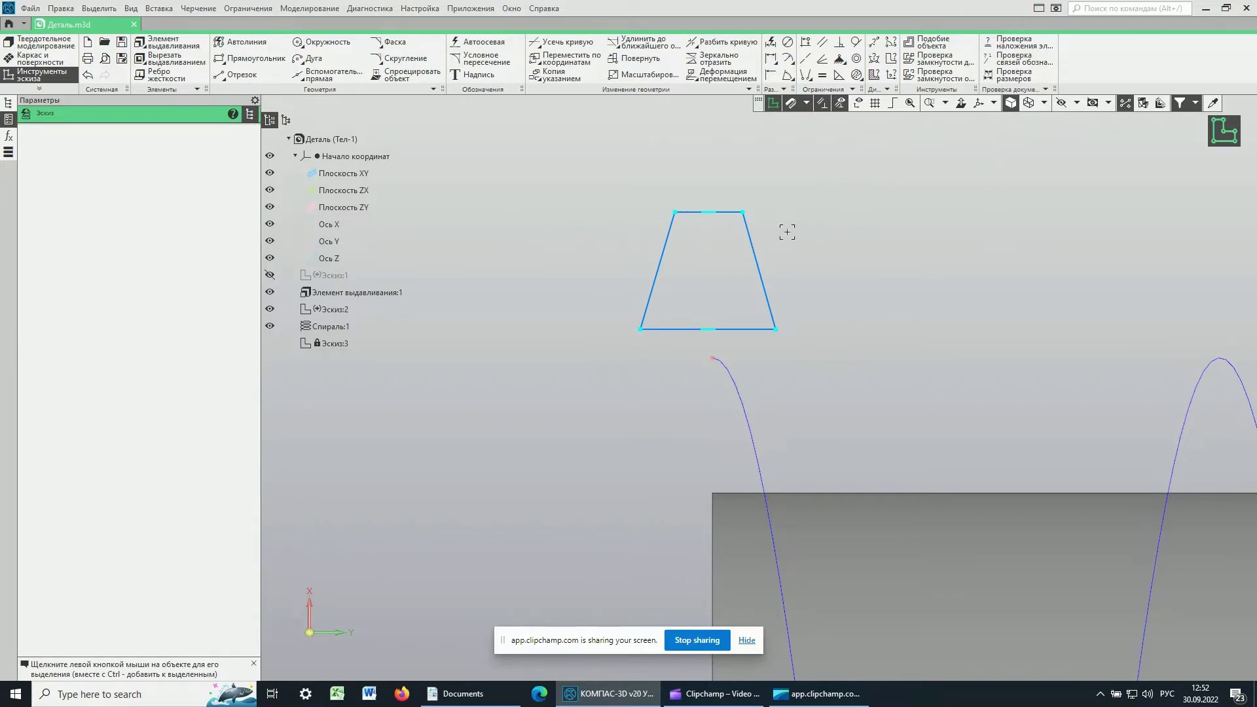
# Nudge the trapezoid's right side slightly outward
pyautogui.click(744, 226)
pyautogui.moveTo(743, 229); pyautogui.dragTo(756, 229)
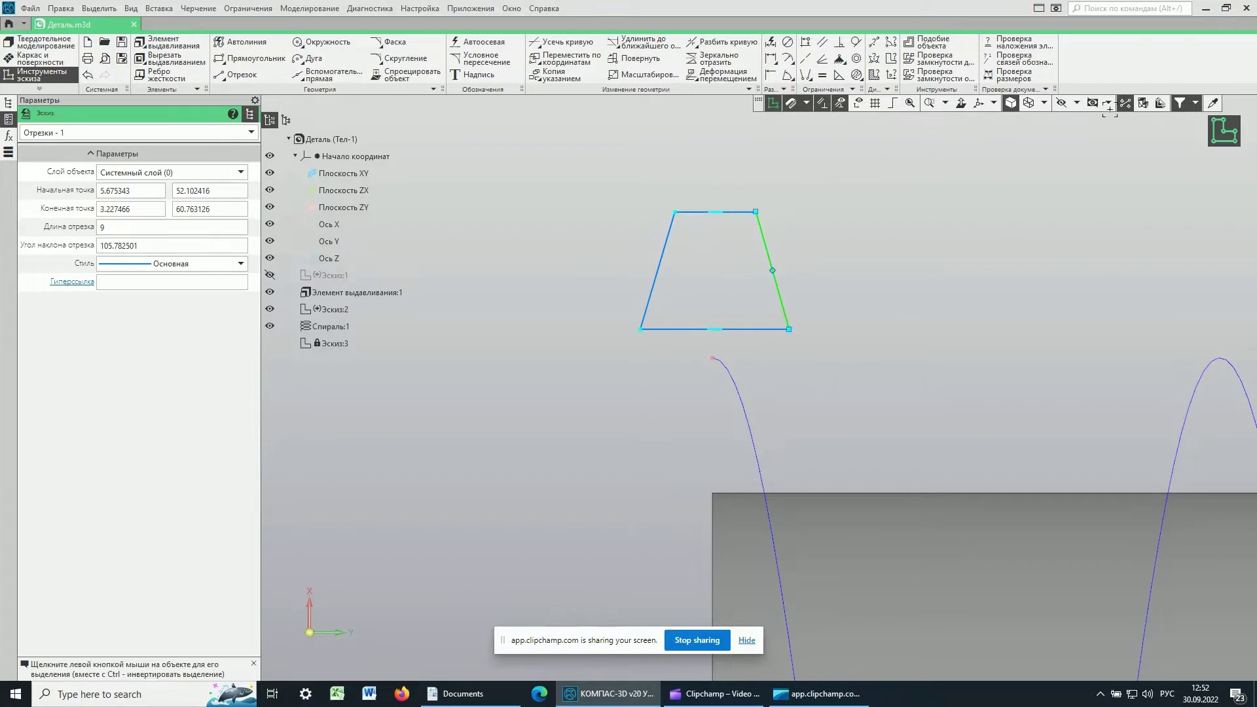
pyautogui.click(809, 44)
pyautogui.click(714, 328)
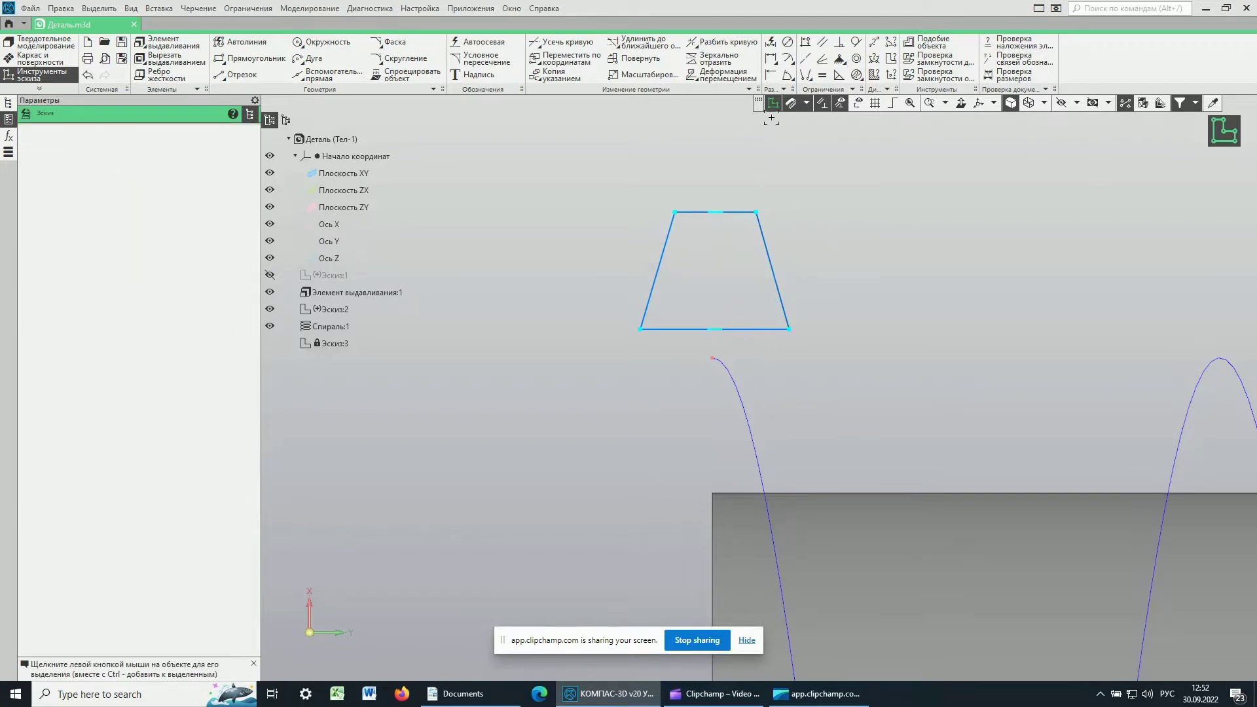
# Align the midpoints of the trapezoid's top and bottom sides vertically
pyautogui.click(808, 44)
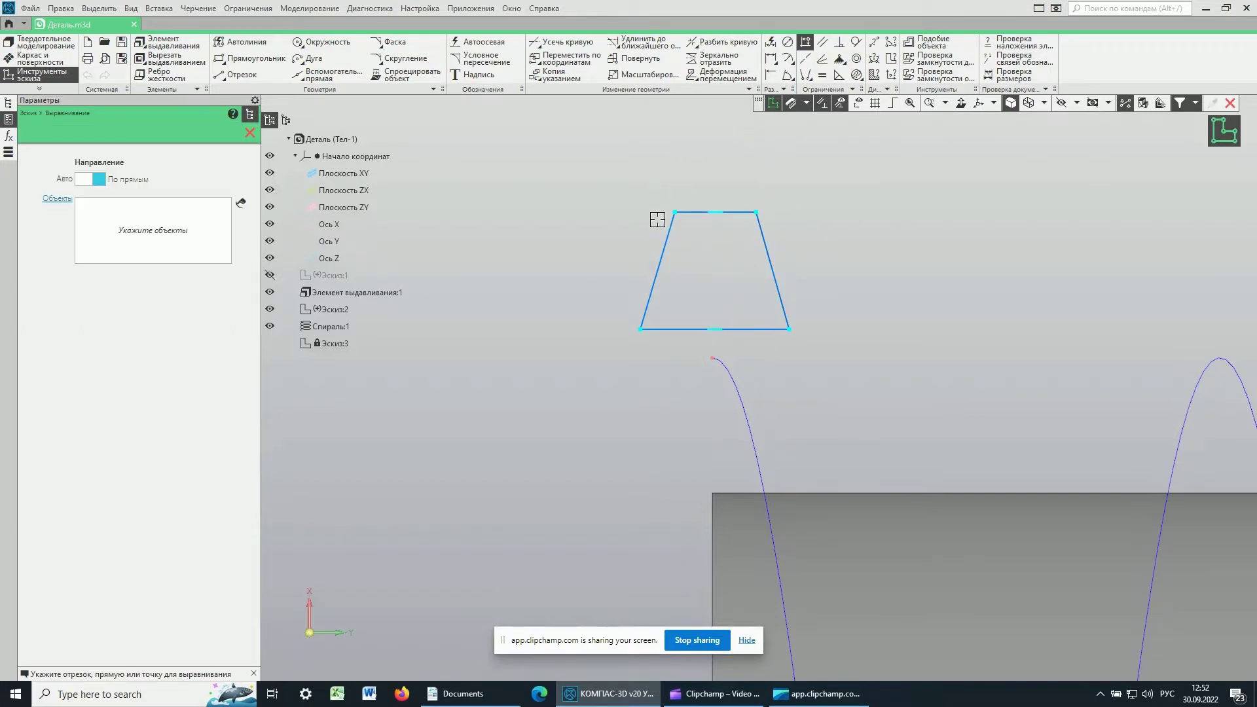
pyautogui.click(718, 213)
pyautogui.click(714, 330)
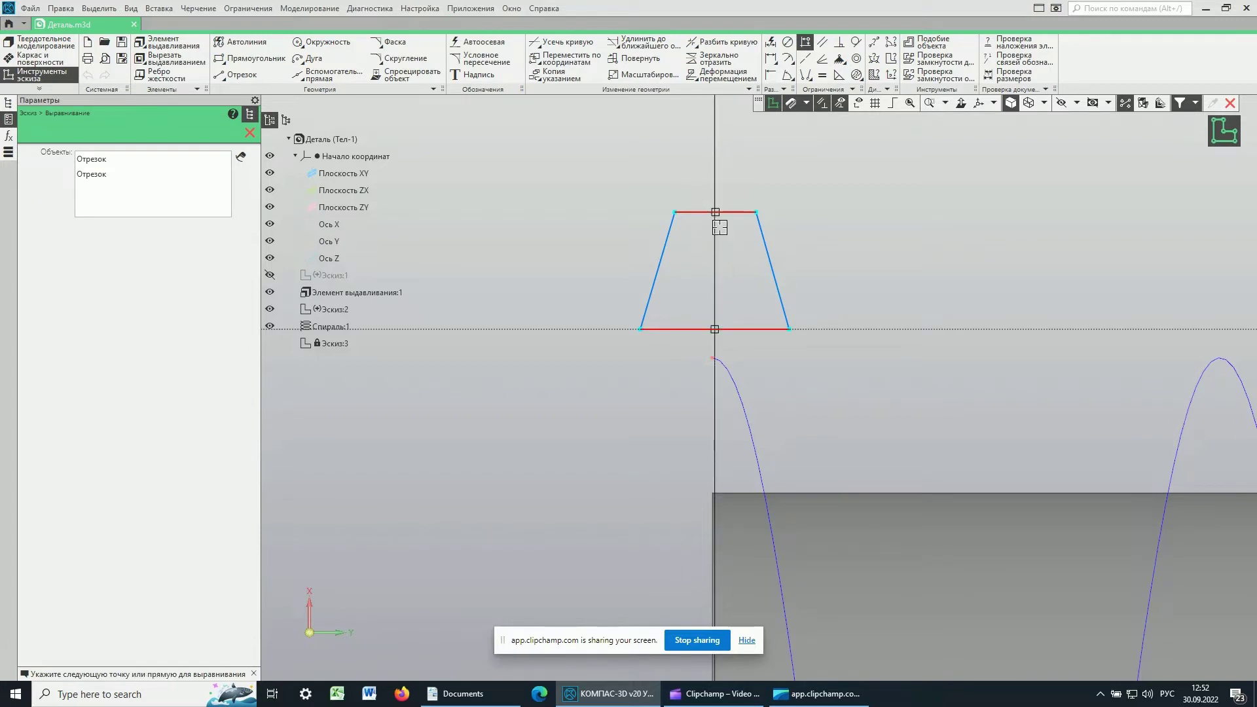
pyautogui.click(713, 155)
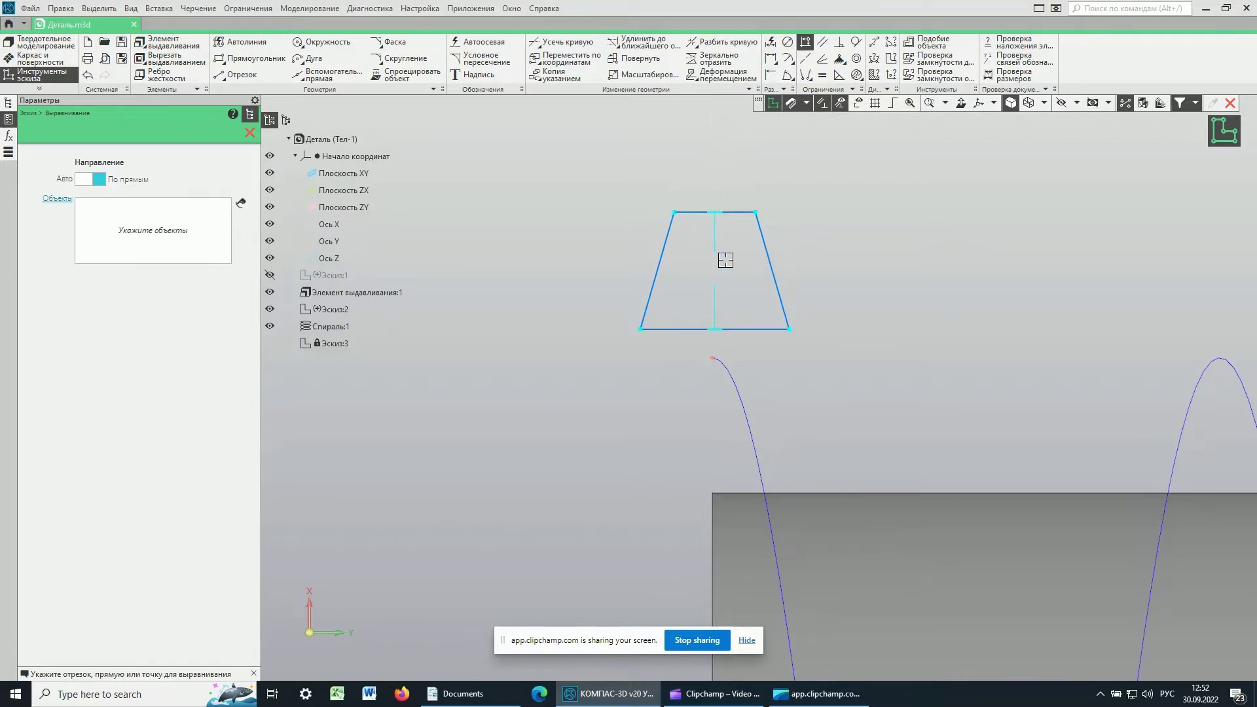
# Merge the trapezoid's bottom midpoint onto the helix start point
pyautogui.click(805, 75)
pyautogui.click(714, 330)
pyautogui.click(712, 358)
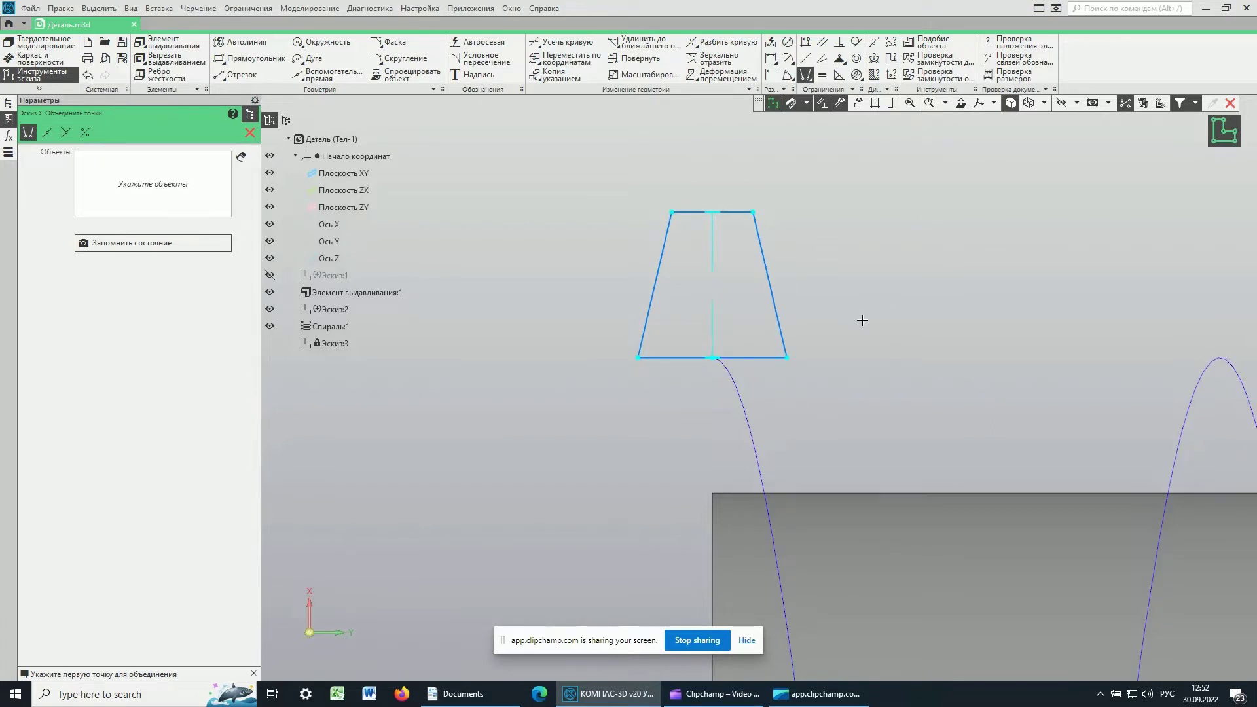
# Dimension the trapezoid's top width as 4 and its bottom width as 10
pyautogui.click(770, 58)
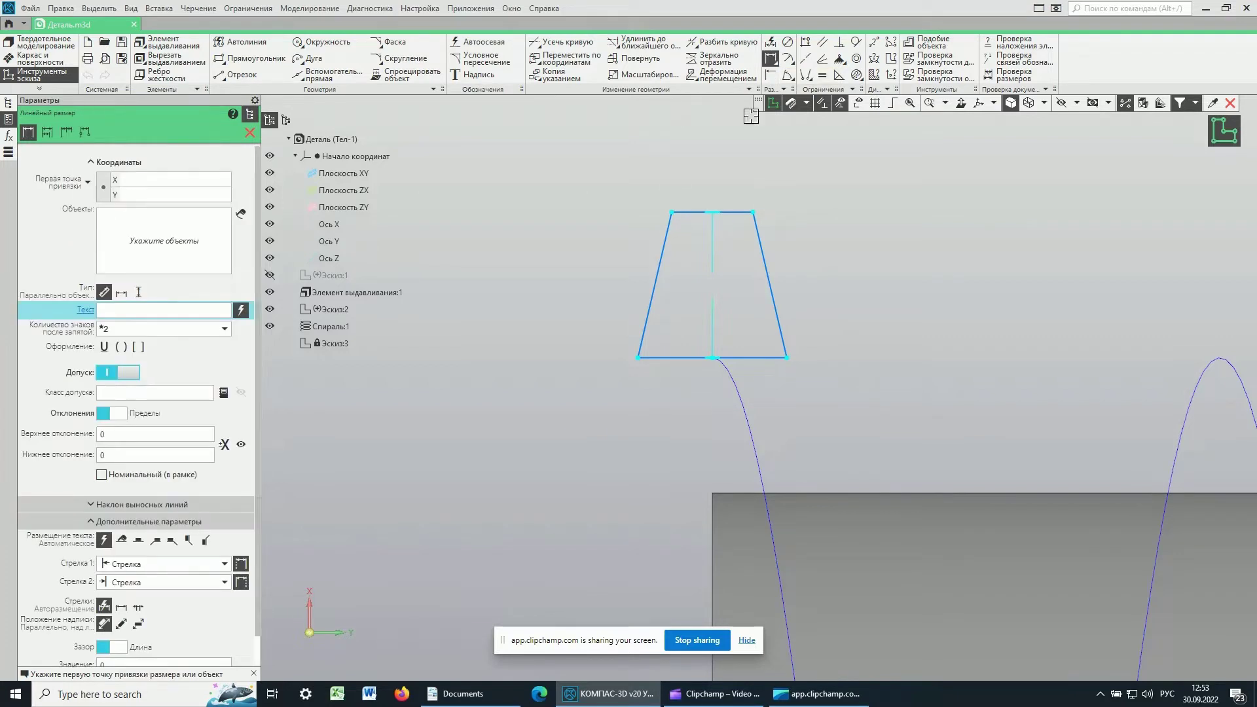
pyautogui.click(671, 211)
pyautogui.click(753, 212)
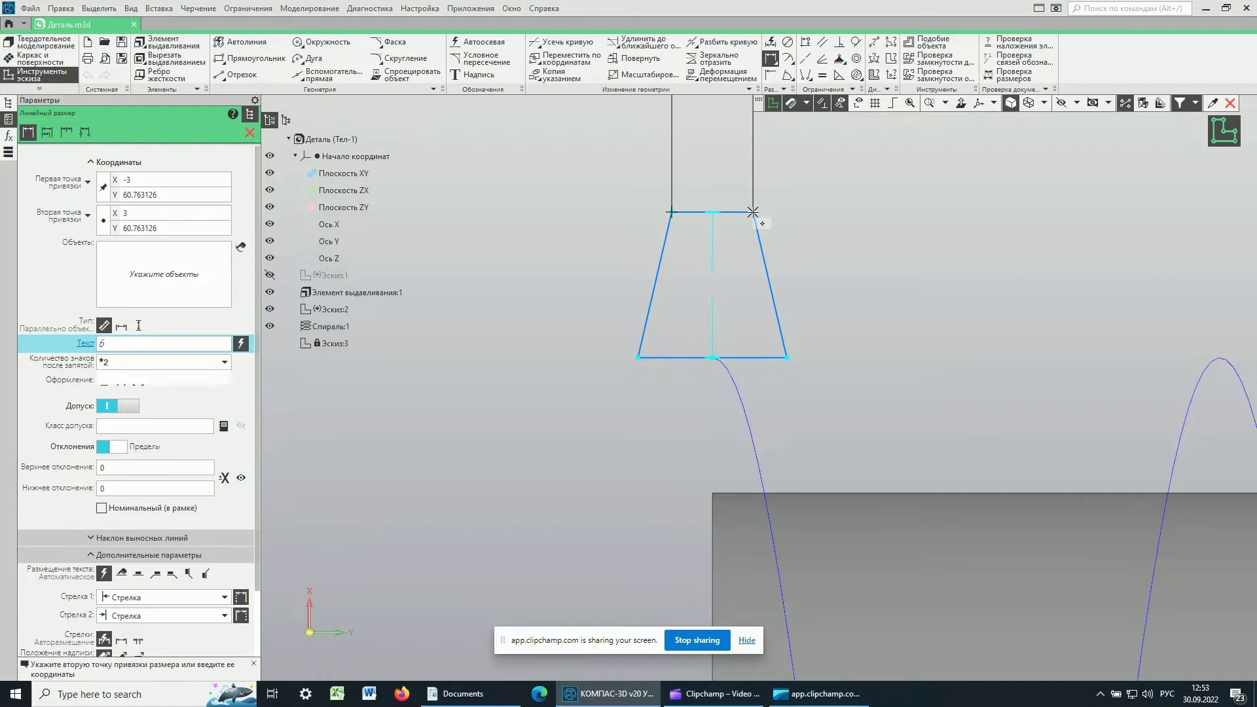
pyautogui.click(599, 179)
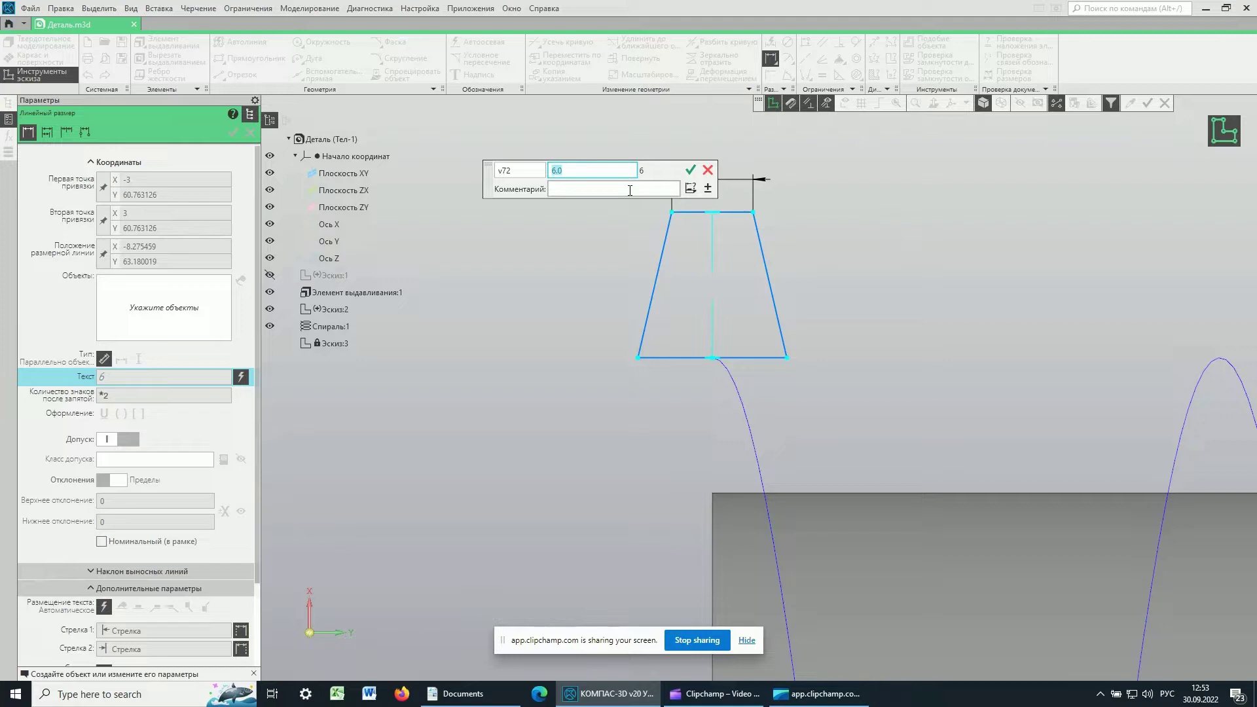
pyautogui.write('4')
pyautogui.click(690, 170)
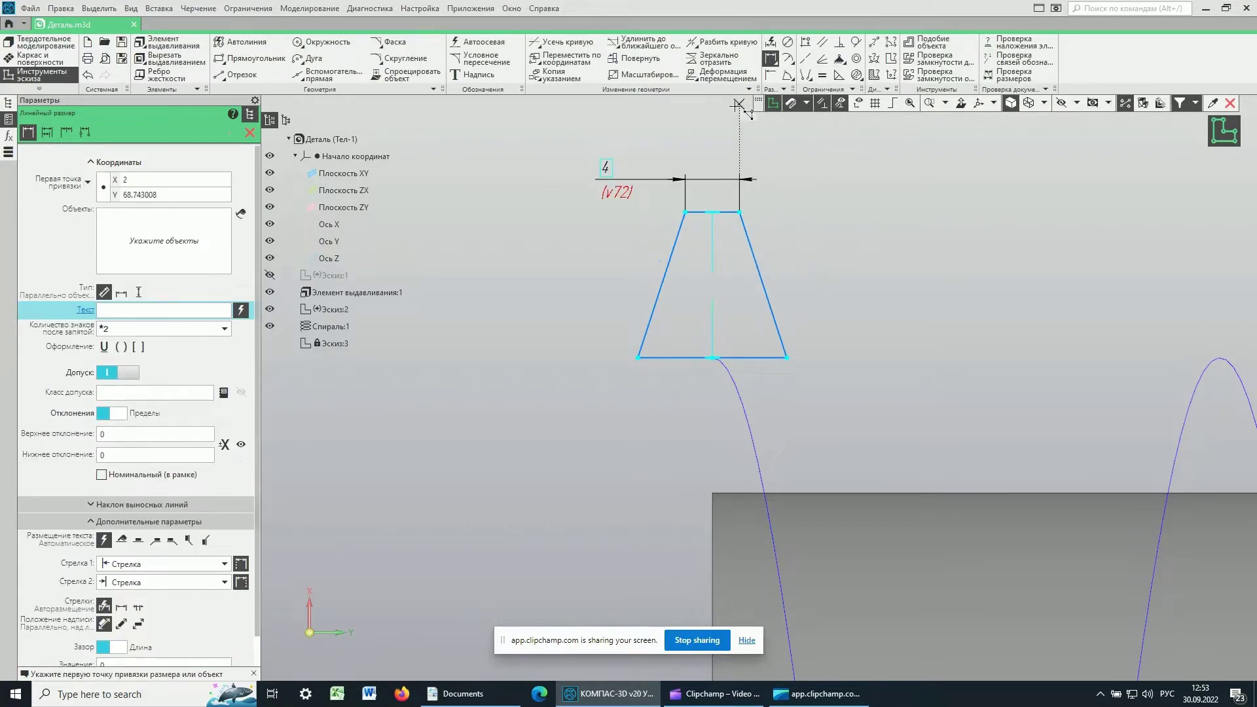
pyautogui.click(637, 360)
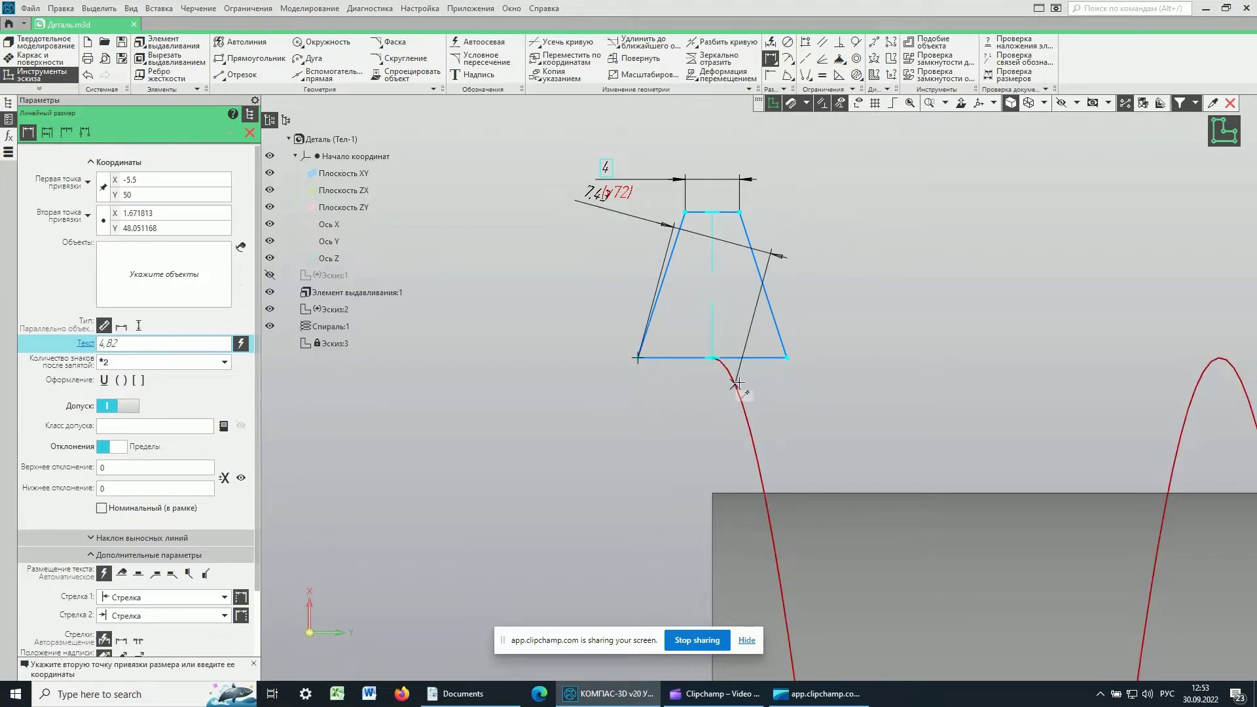
pyautogui.click(787, 357)
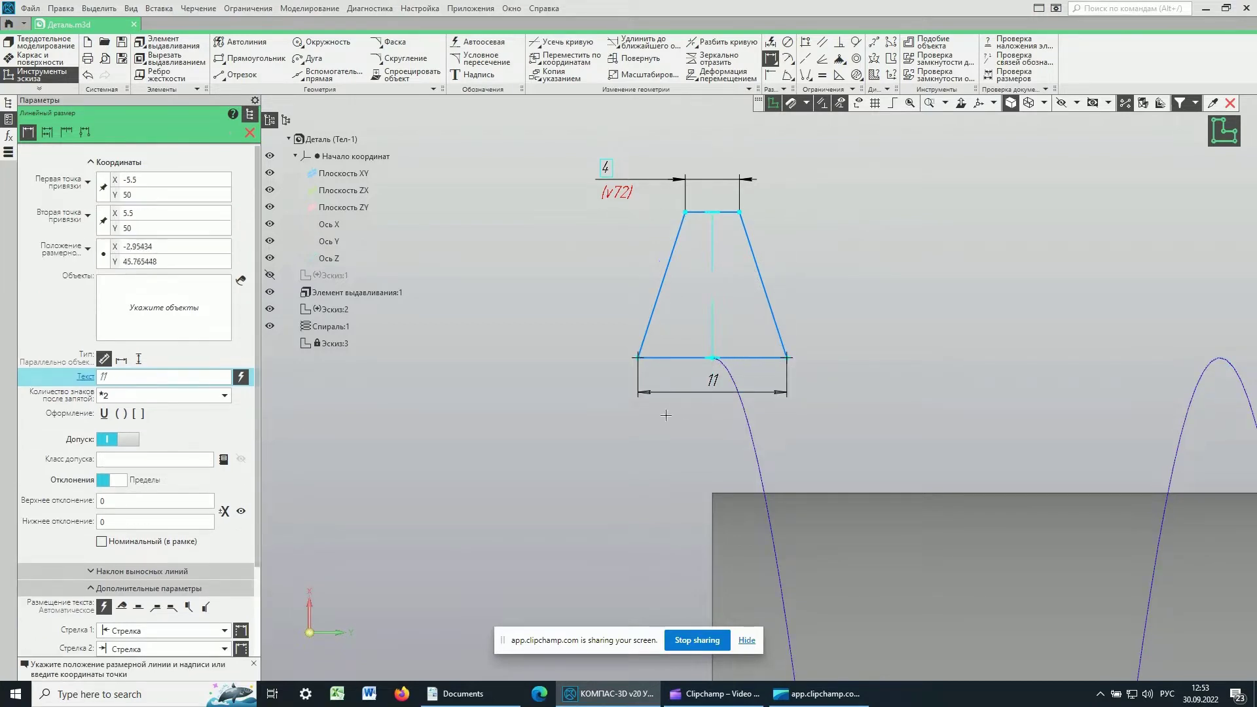
pyautogui.click(596, 404)
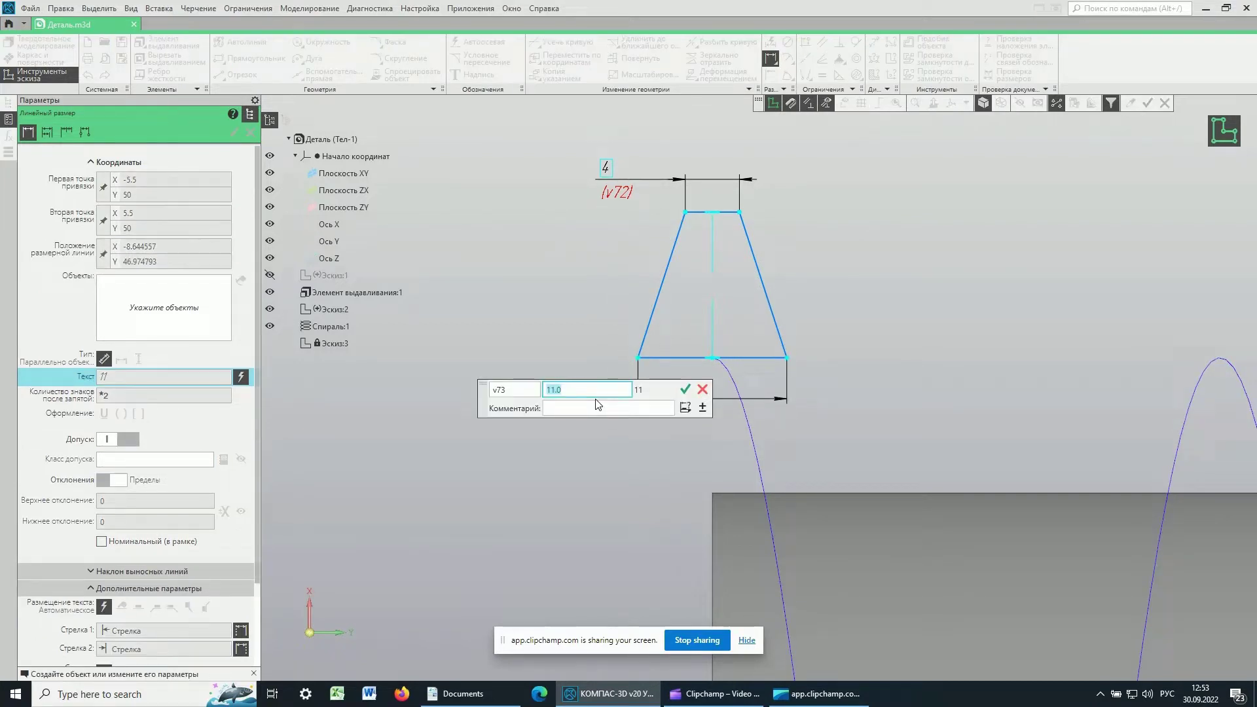
pyautogui.write('10')
pyautogui.click(685, 389)
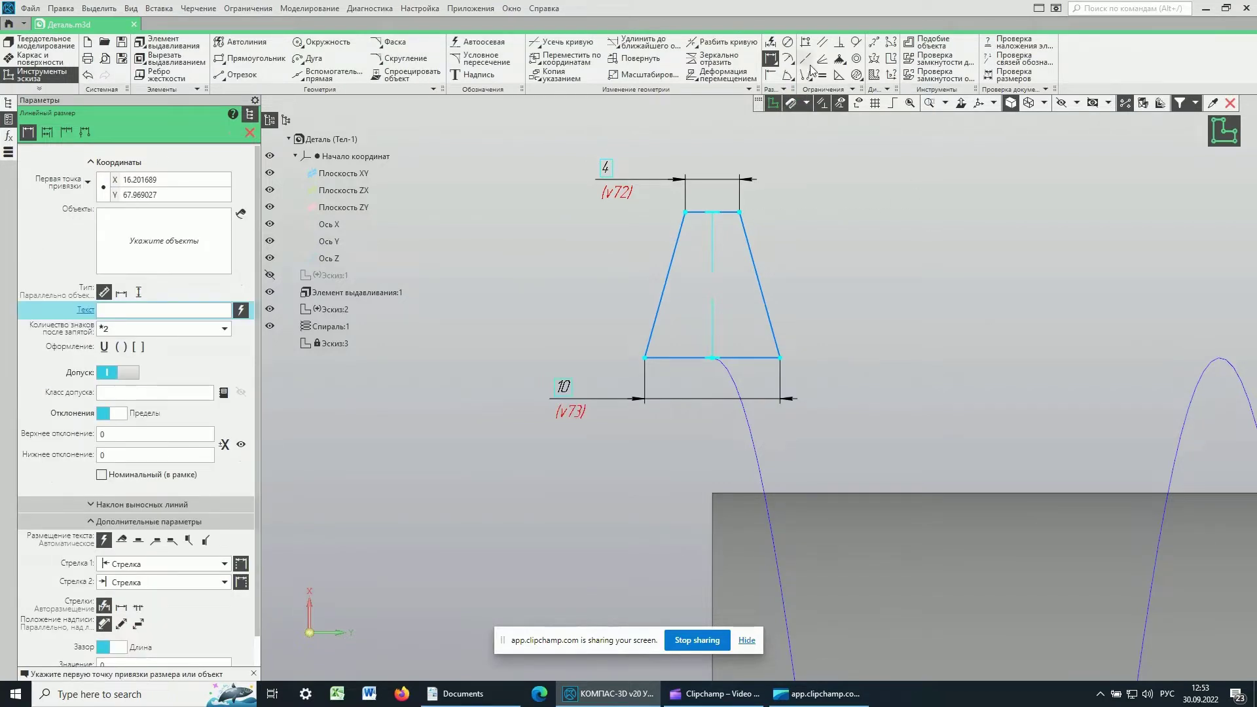
# Add a height dimension of 10 from the bottom edge to the top-right corner
pyautogui.click(772, 59)
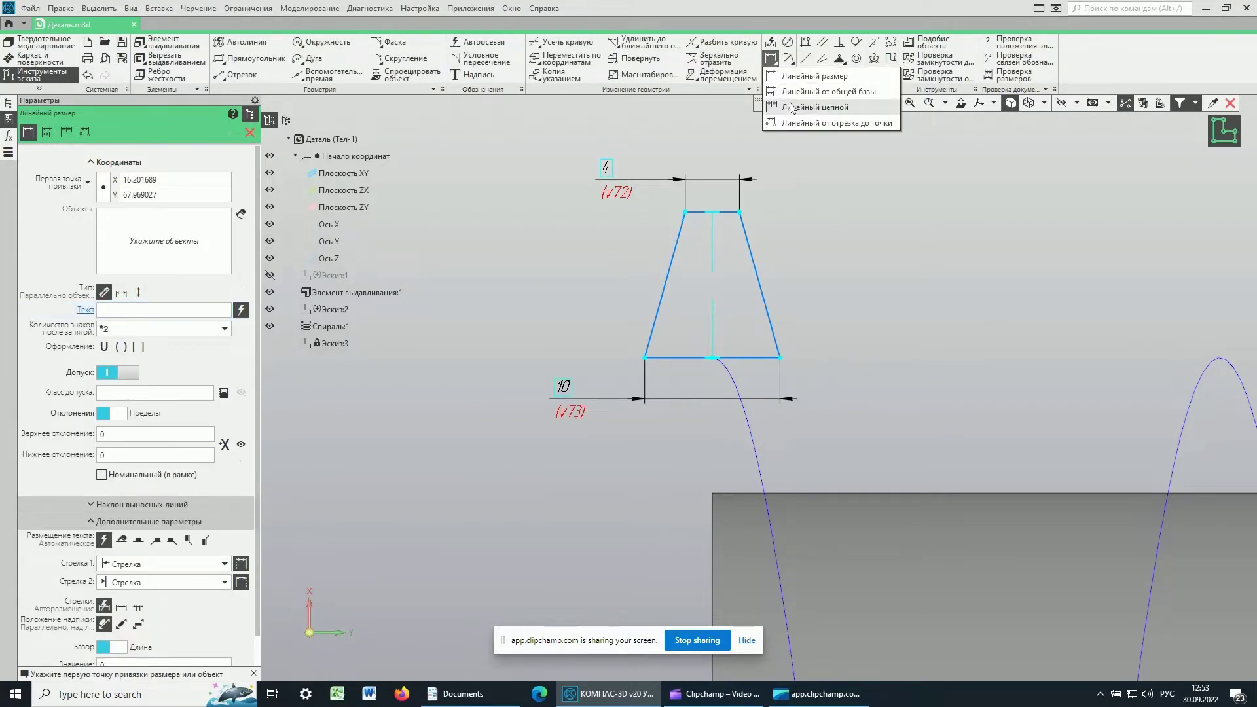
pyautogui.click(802, 123)
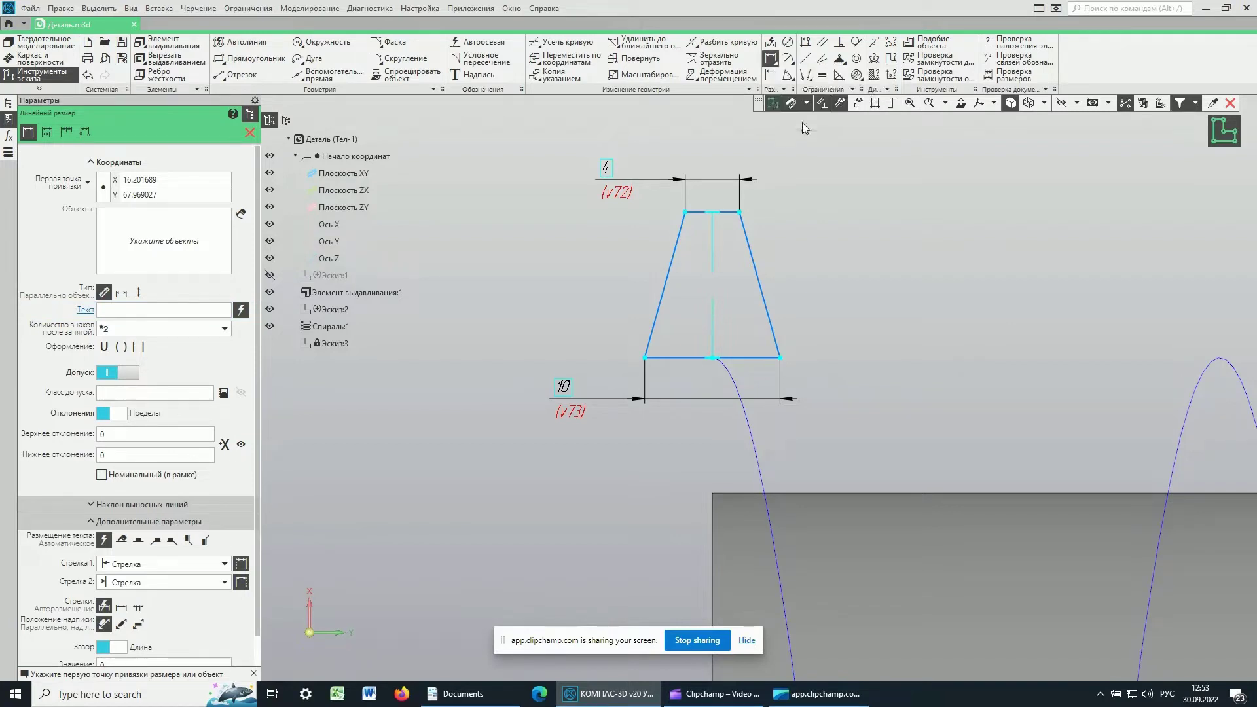
pyautogui.click(764, 358)
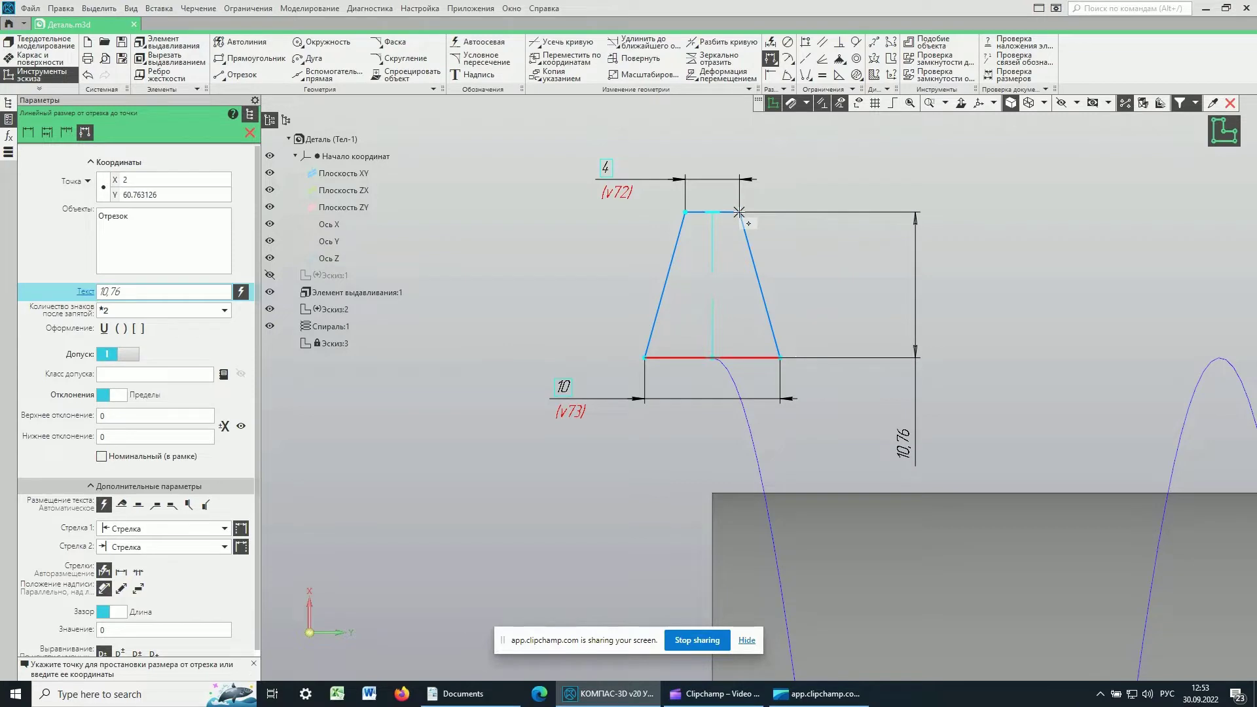
pyautogui.click(739, 211)
pyautogui.click(865, 239)
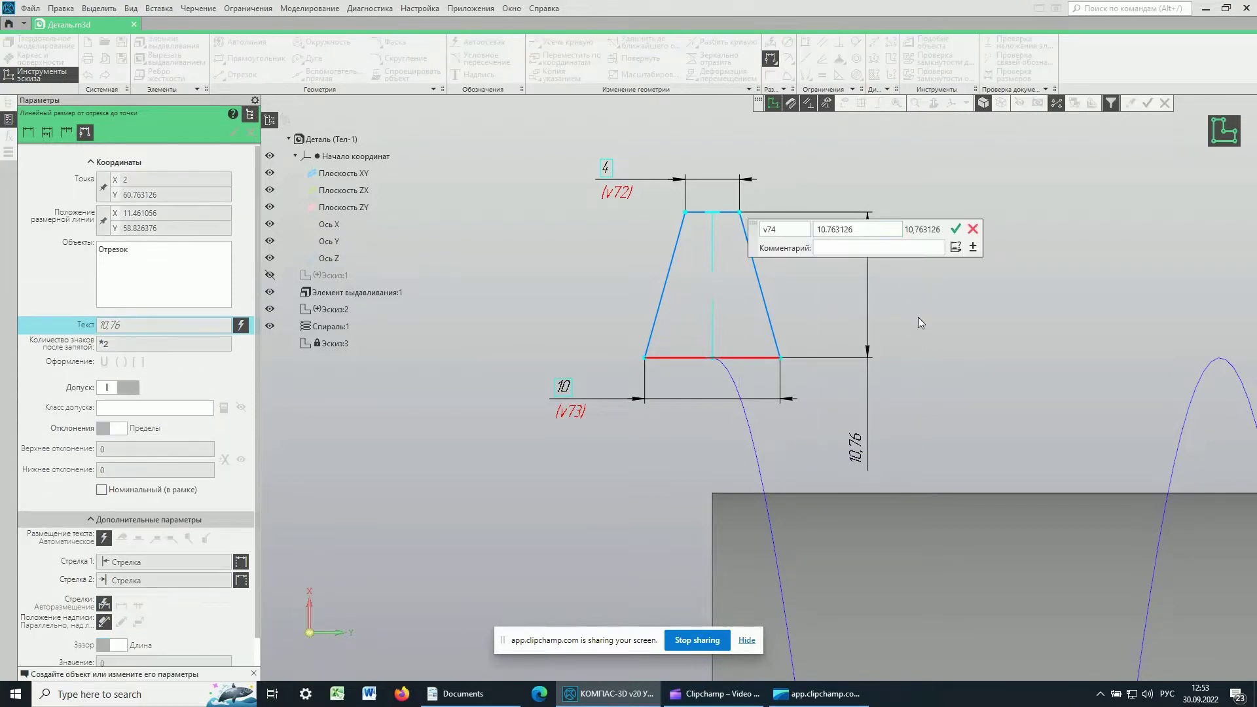
pyautogui.write('10')
pyautogui.click(955, 229)
pyautogui.scroll(-3, 724, 305)
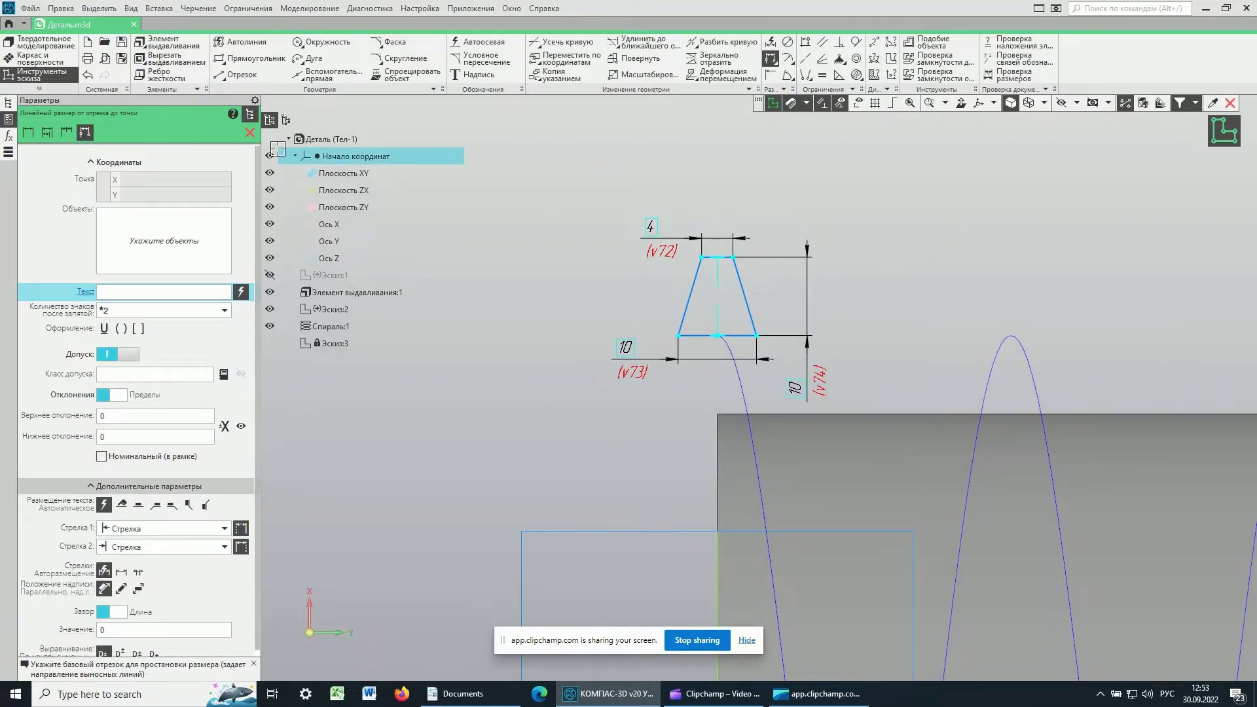
pyautogui.click(250, 132)
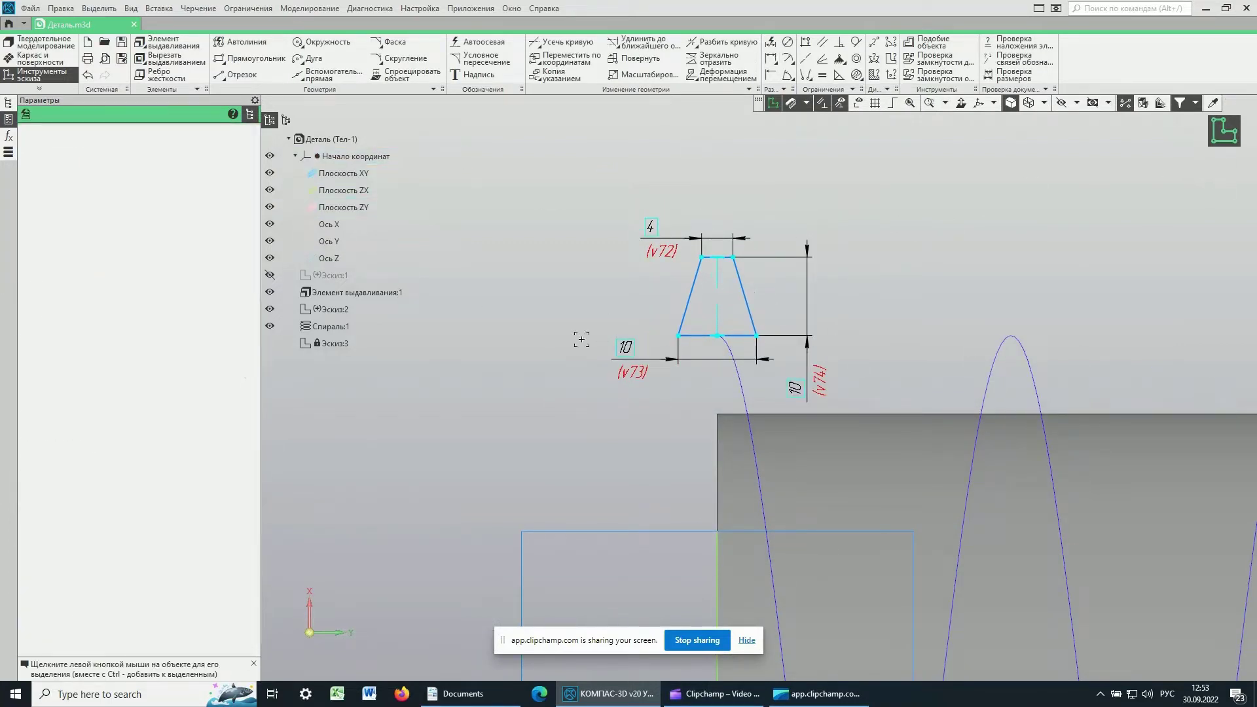
# Finish the sketch and start Элемент по траектории using Эскиз:3 as the section
pyautogui.click(1223, 134)
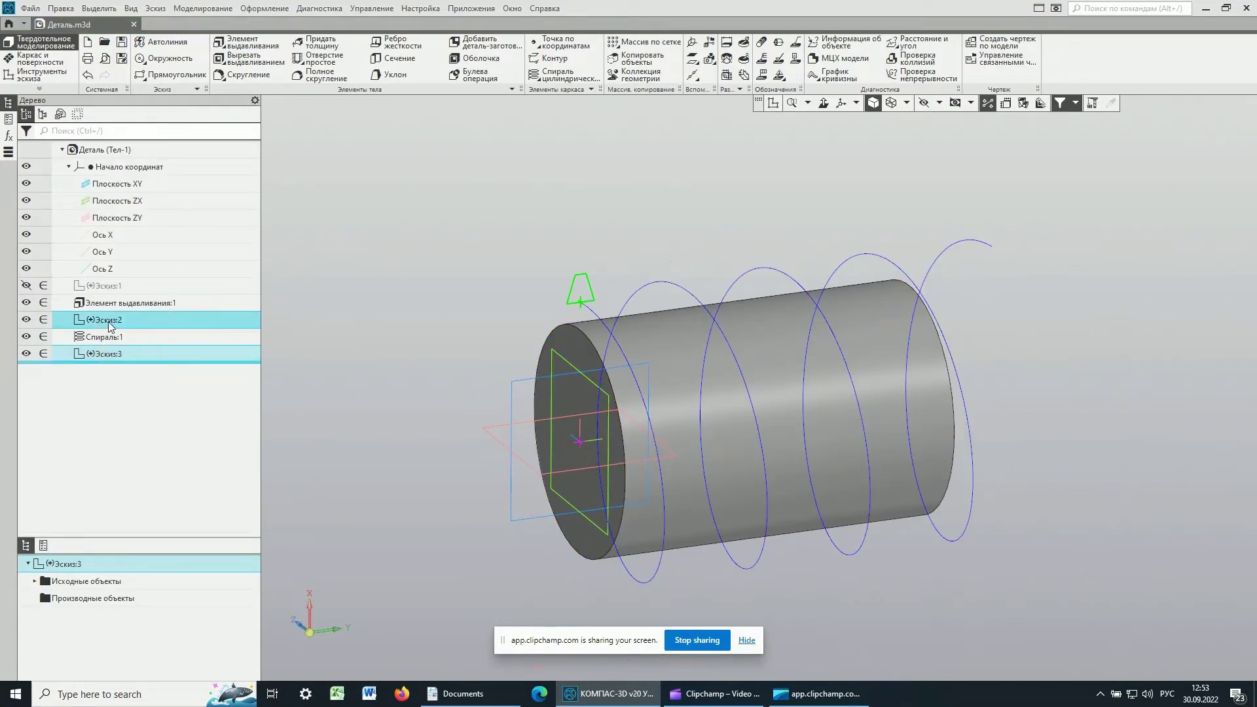
pyautogui.click(104, 338)
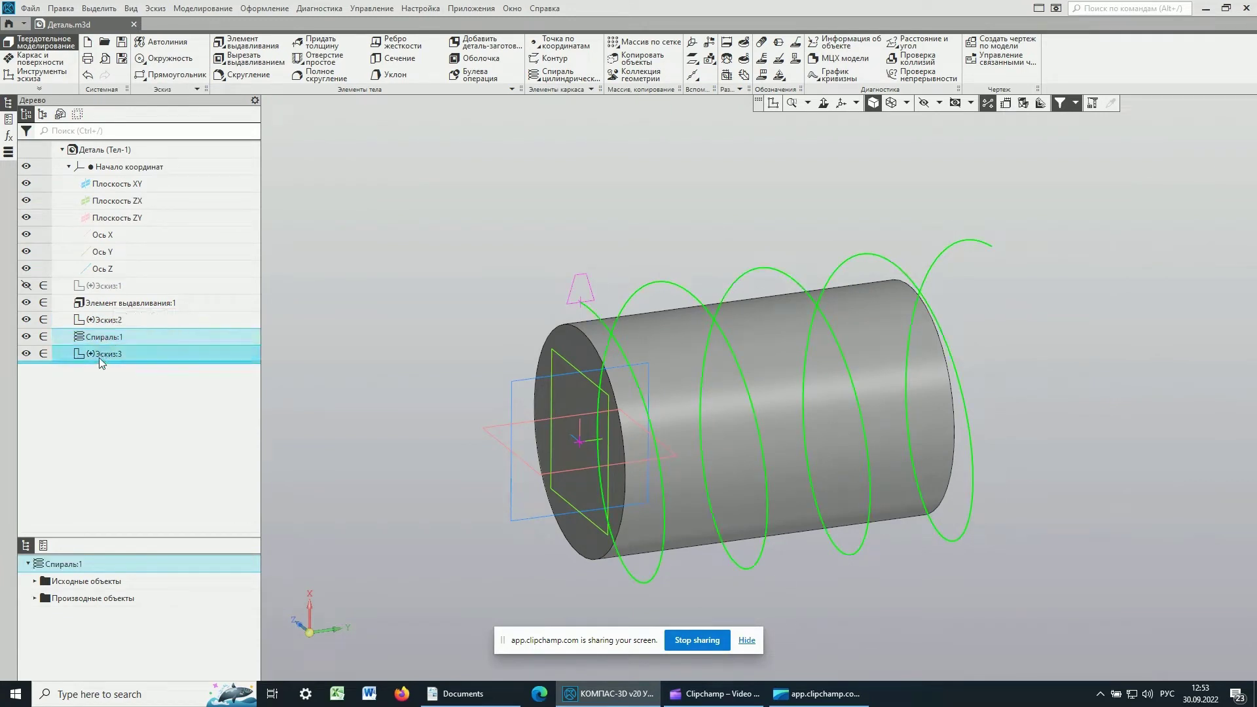
pyautogui.click(102, 354)
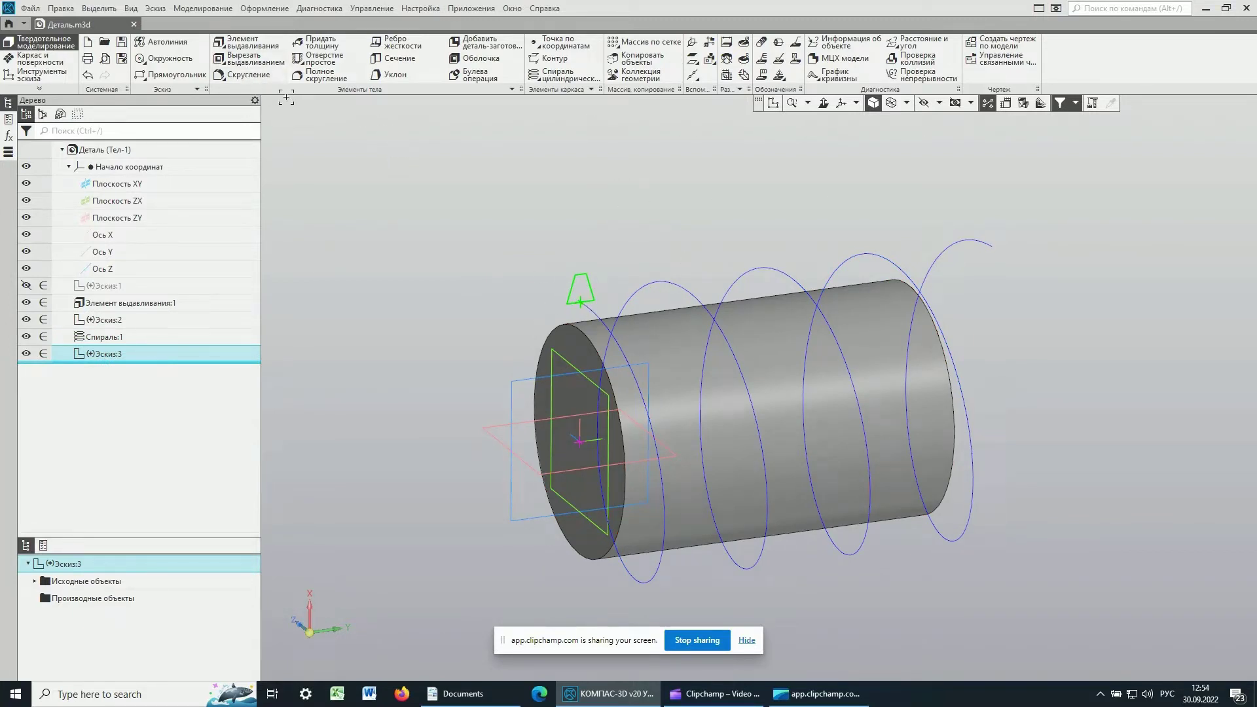
pyautogui.click(230, 49)
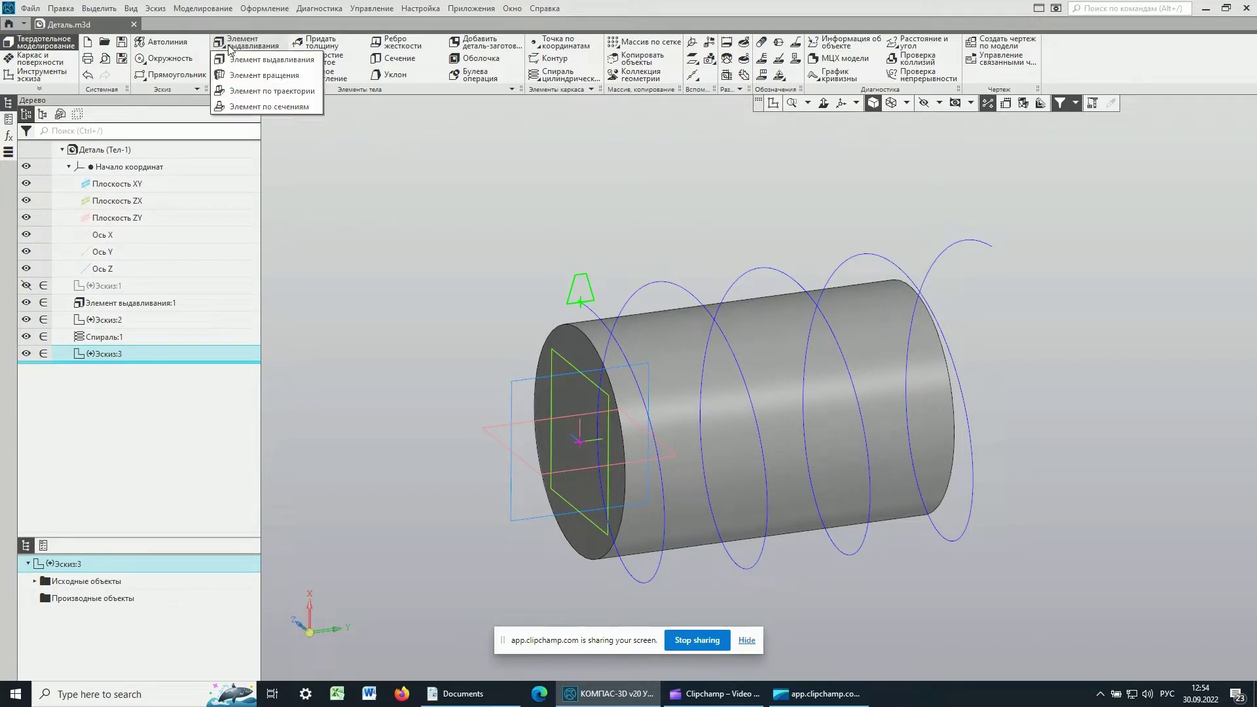
pyautogui.click(232, 91)
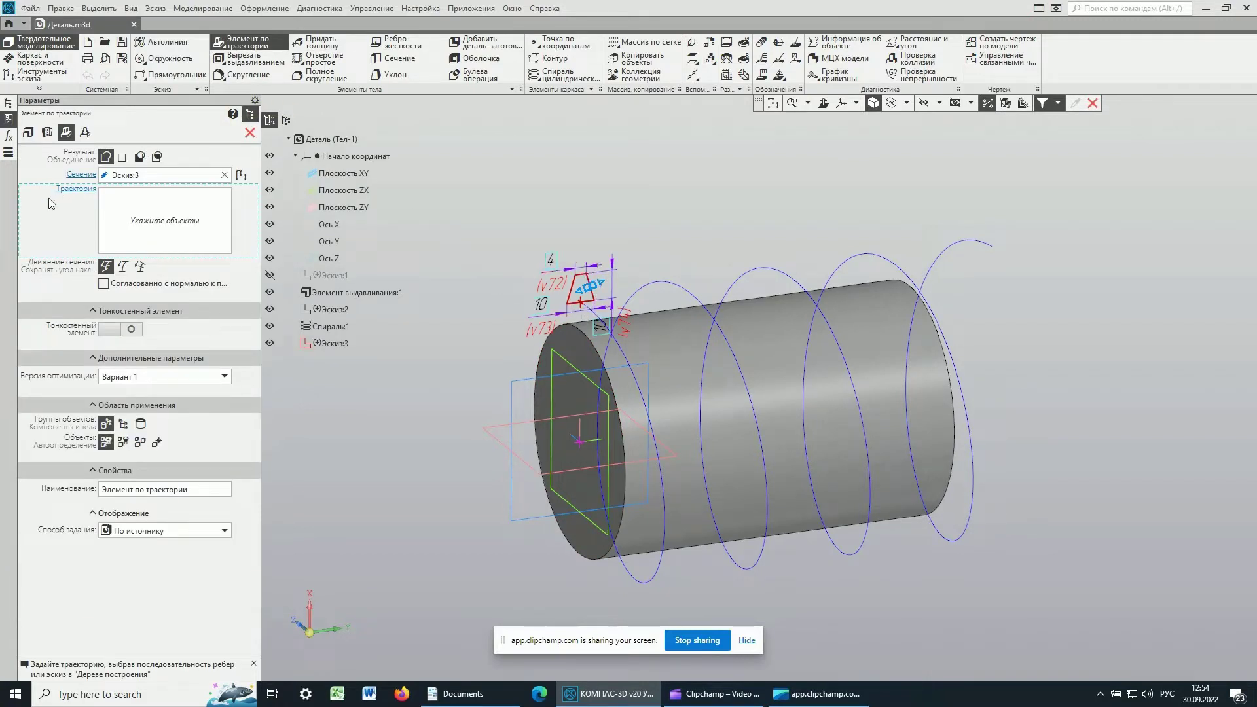
# Sweep the trapezoid along Спираль:1 as Новое тело, then orbit to inspect the coil
pyautogui.click(636, 364)
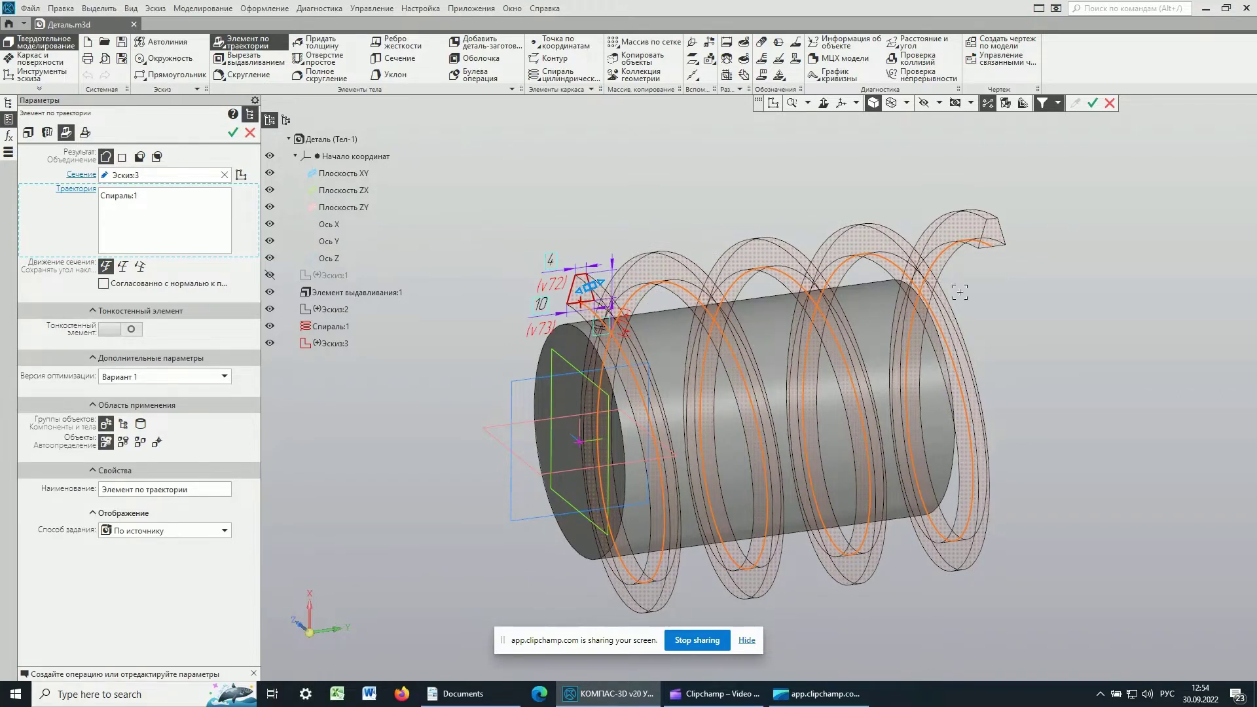
pyautogui.click(121, 159)
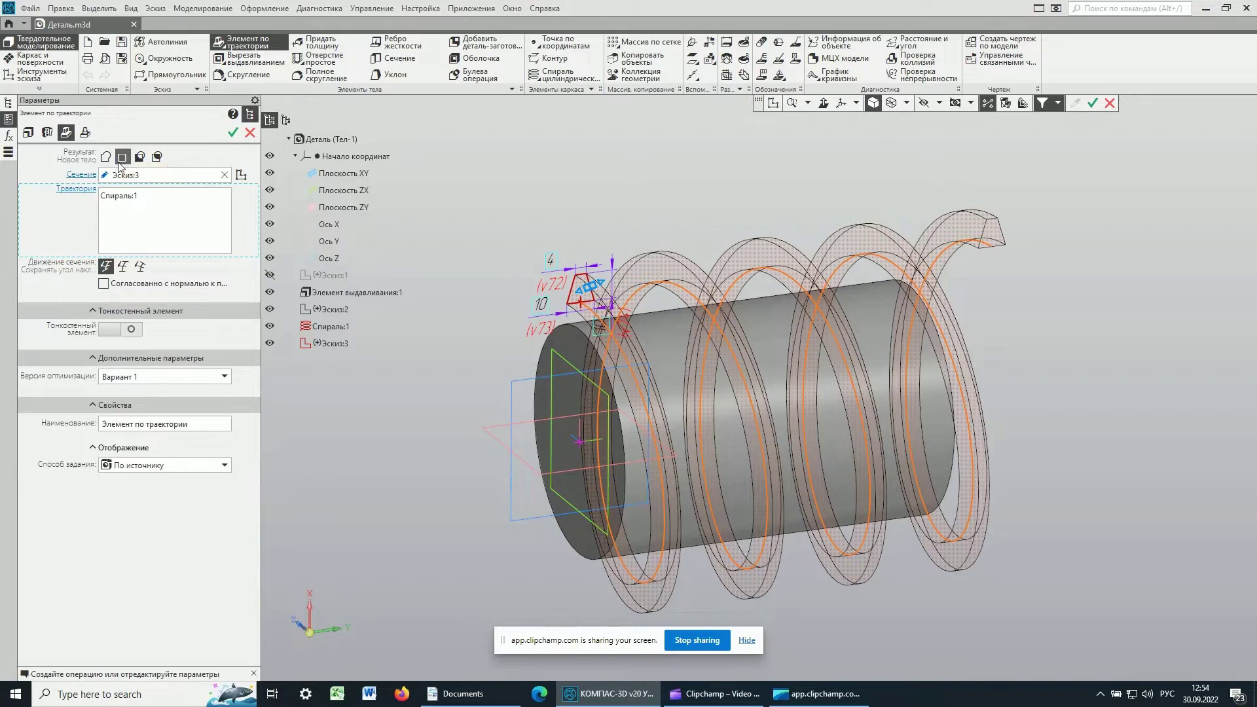
pyautogui.click(234, 134)
pyautogui.moveTo(1124, 338)
pyautogui.mouseDown(button='middle')
pyautogui.moveTo(1077, 293)
pyautogui.moveTo(1088, 319)
pyautogui.mouseUp(button='middle')
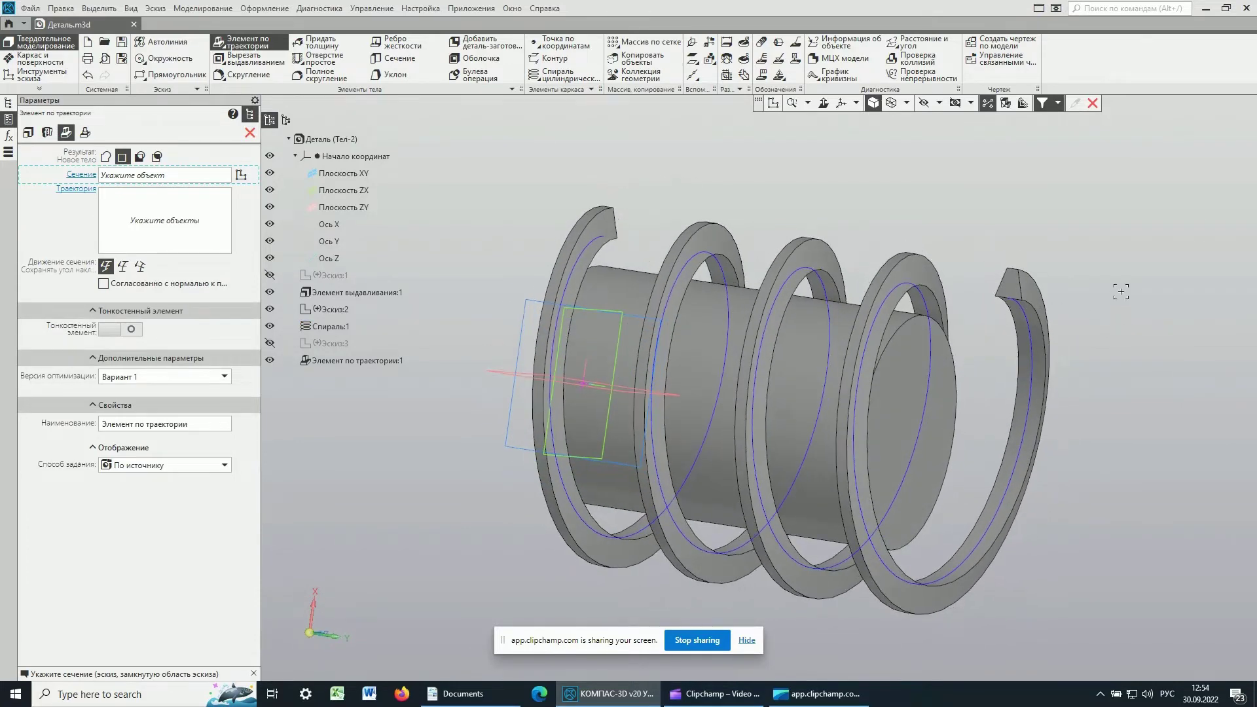
pyautogui.click(251, 135)
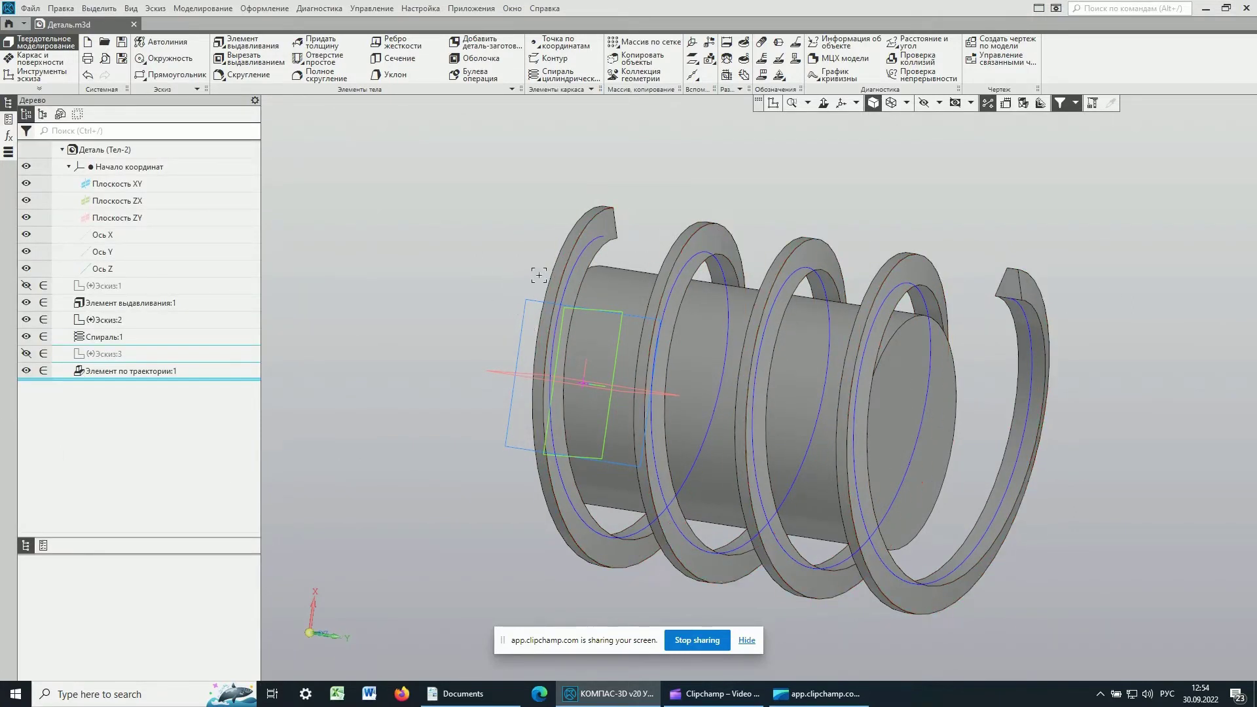
pyautogui.moveTo(475, 255); pyautogui.dragTo(524, 269, button='middle')
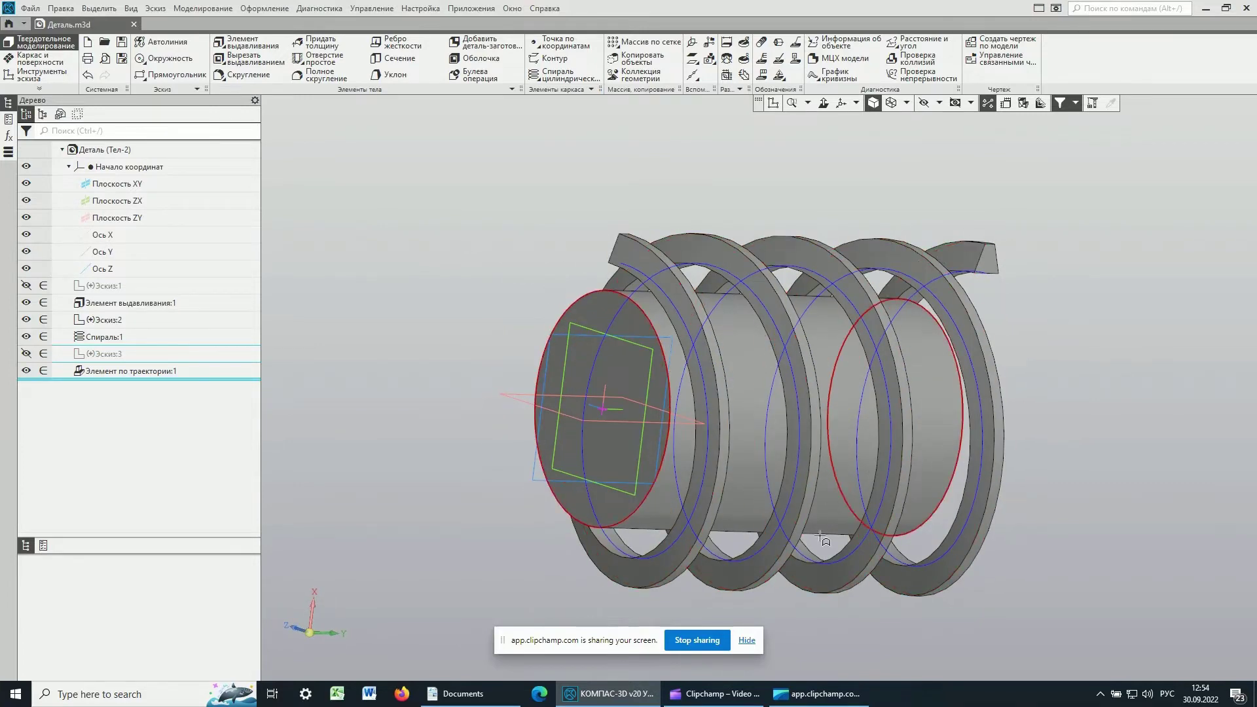
pyautogui.moveTo(1116, 346)
pyautogui.mouseDown(button='middle')
pyautogui.moveTo(1156, 347)
pyautogui.moveTo(1043, 356)
pyautogui.mouseUp(button='middle')
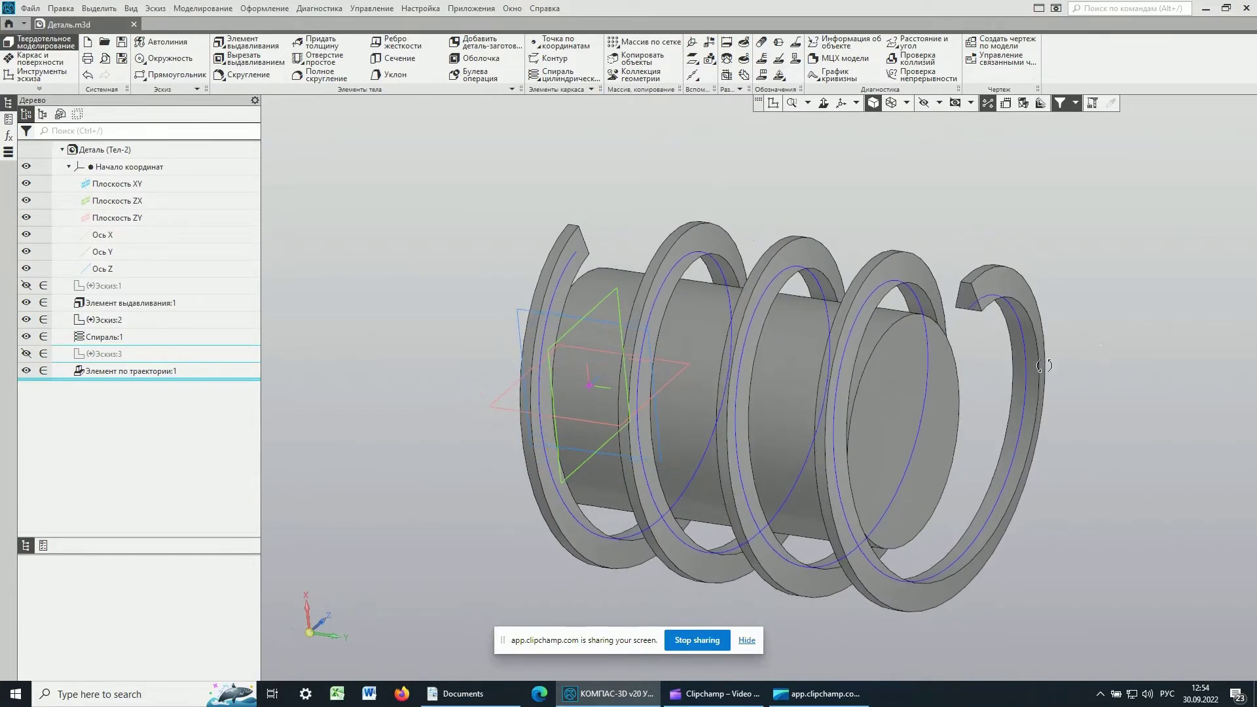
pyautogui.moveTo(1078, 423); pyautogui.dragTo(1121, 421, button='middle')
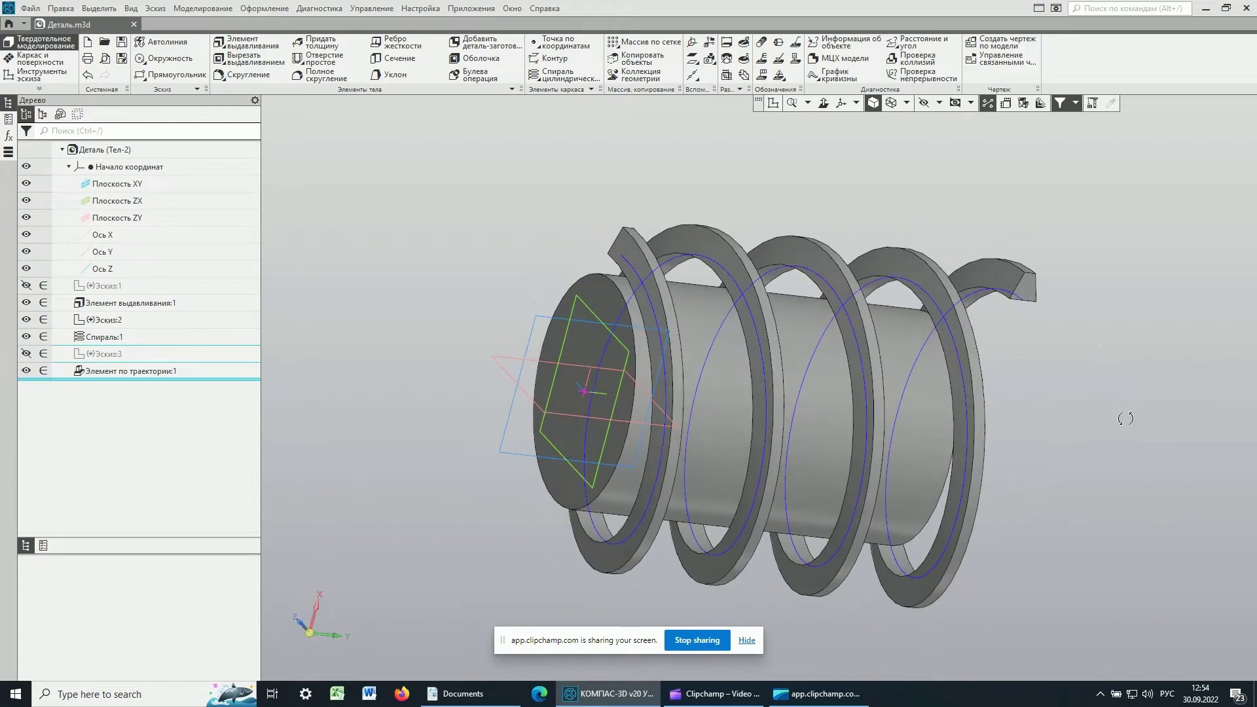
# Add variable D = 80 in the Переменные table and set v9's expression to D
pyautogui.click(8, 136)
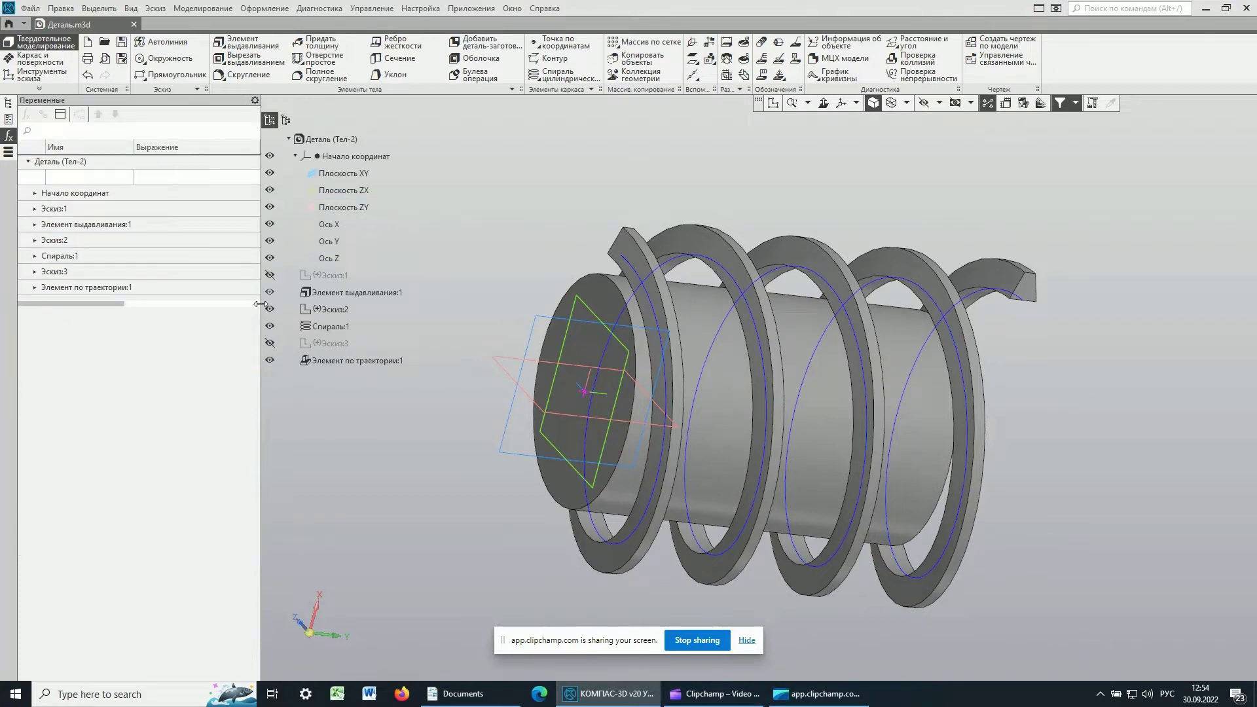
pyautogui.click(35, 208)
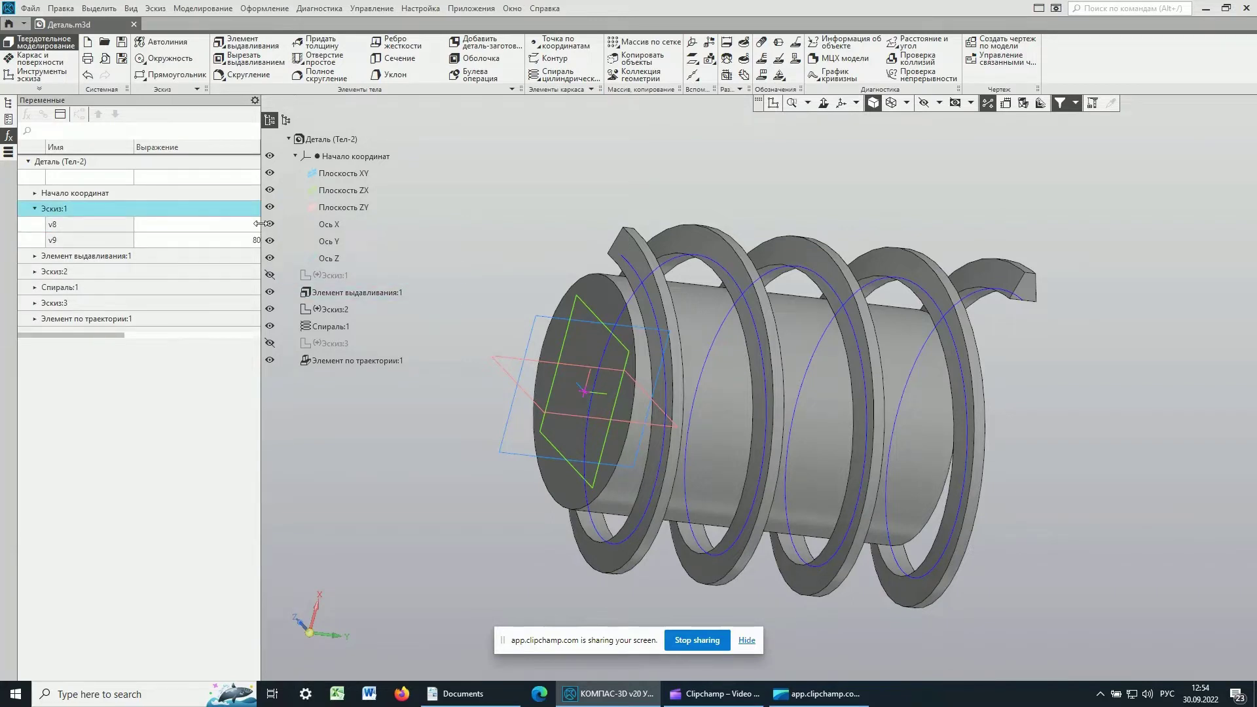
pyautogui.moveTo(258, 223); pyautogui.dragTo(445, 223)
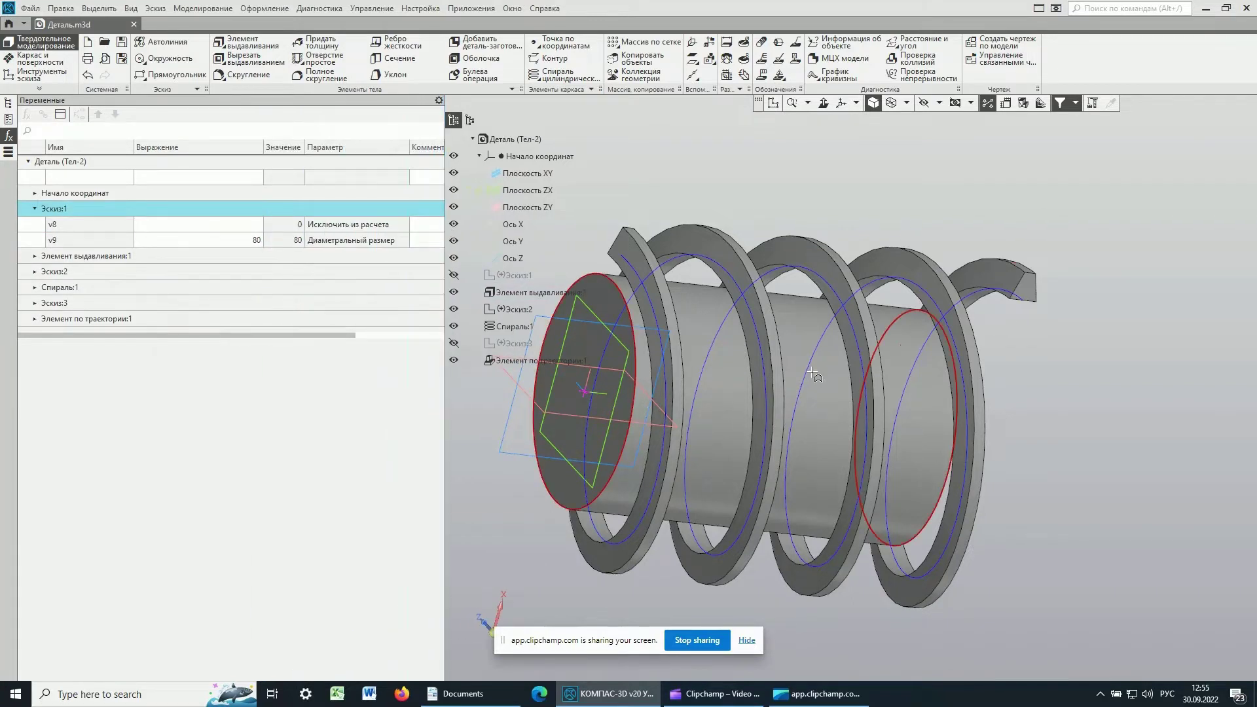
pyautogui.click(244, 239)
pyautogui.click(72, 178)
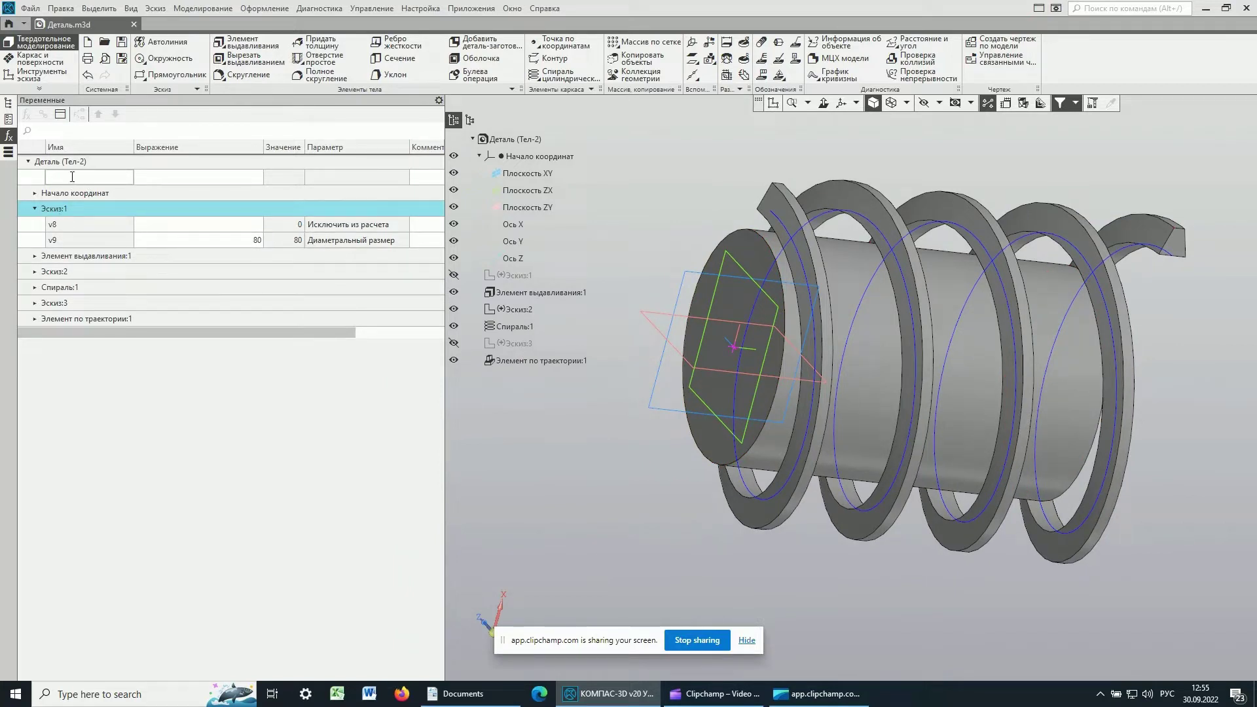
pyautogui.click(72, 177)
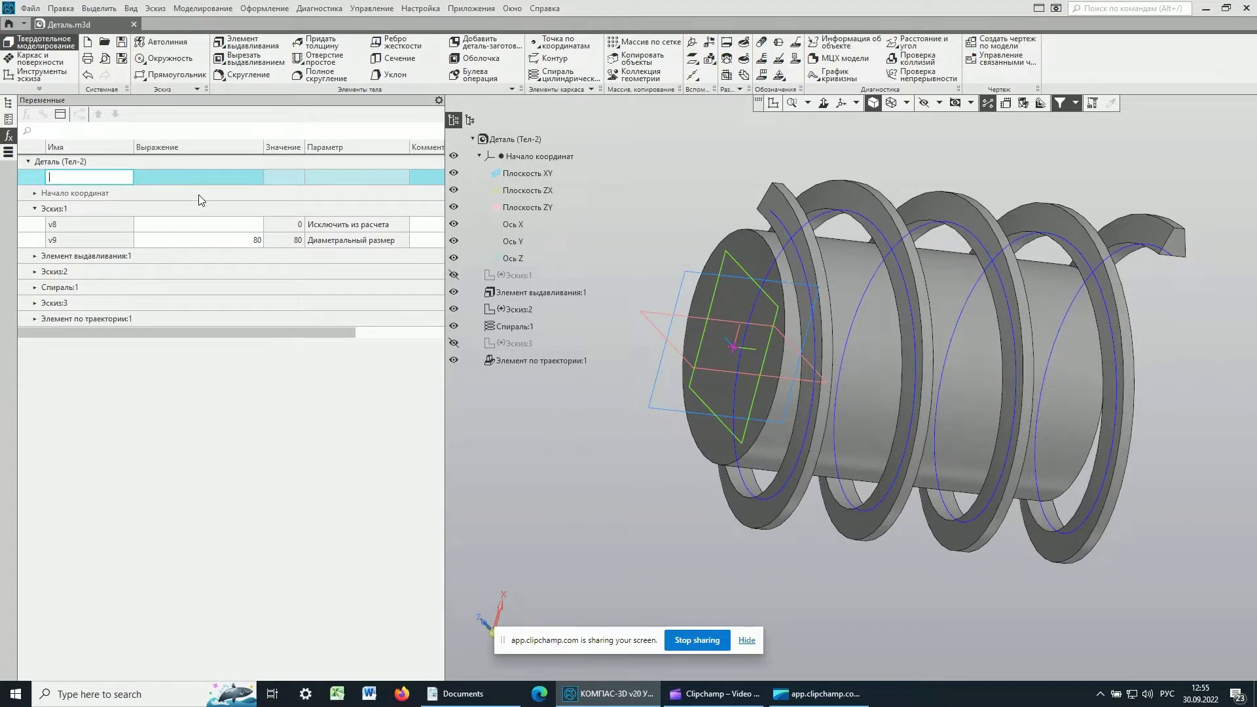
pyautogui.write('D')
pyautogui.press('Return')
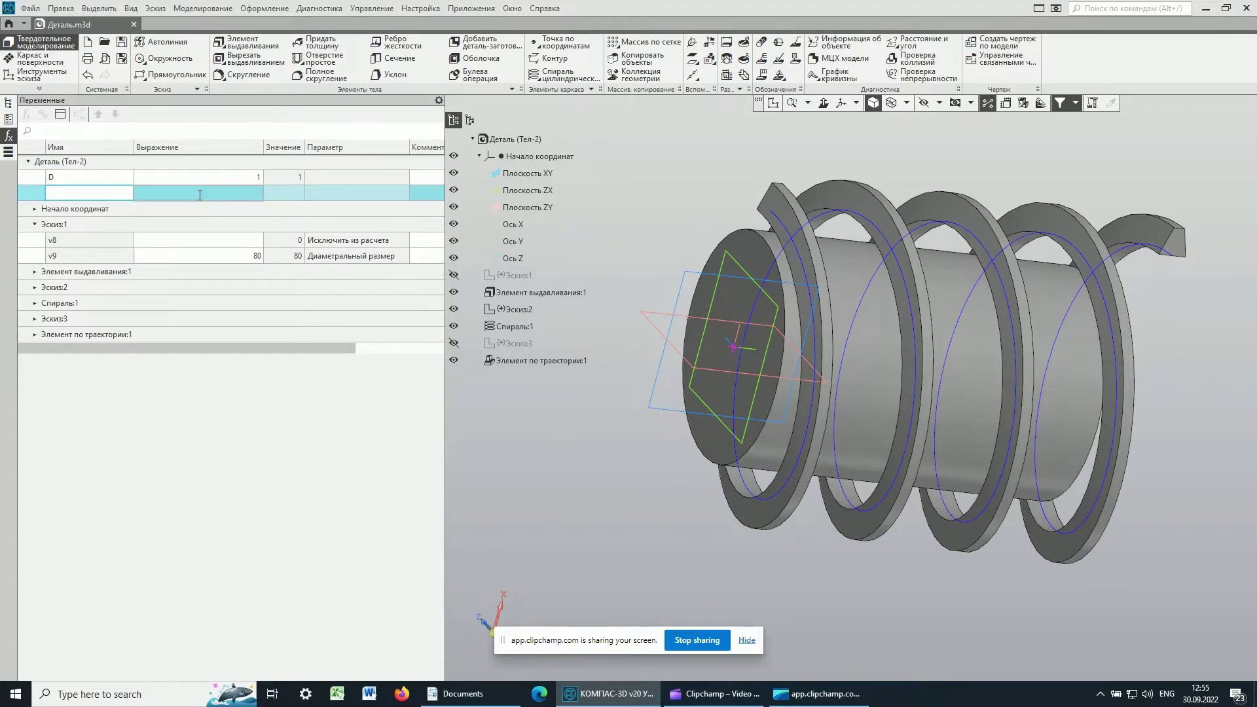
pyautogui.moveTo(197, 177)
pyautogui.doubleClick(243, 178)
pyautogui.write('80')
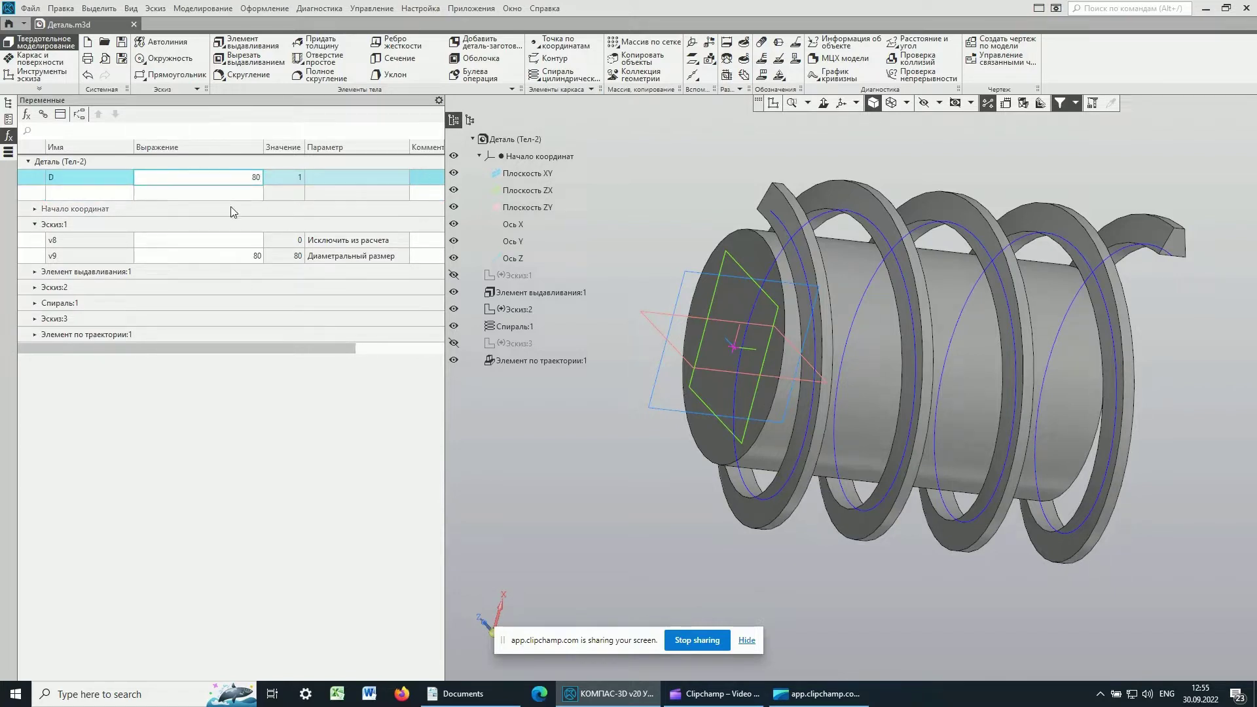
pyautogui.click(221, 191)
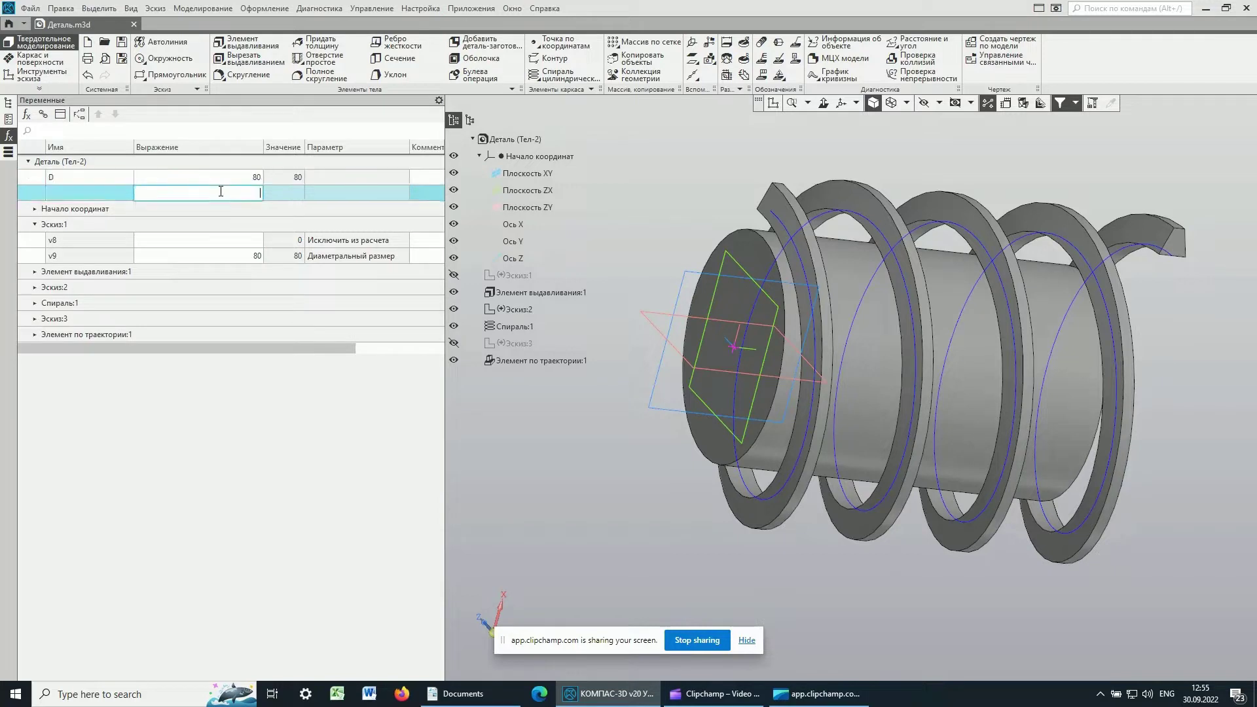
pyautogui.click(252, 254)
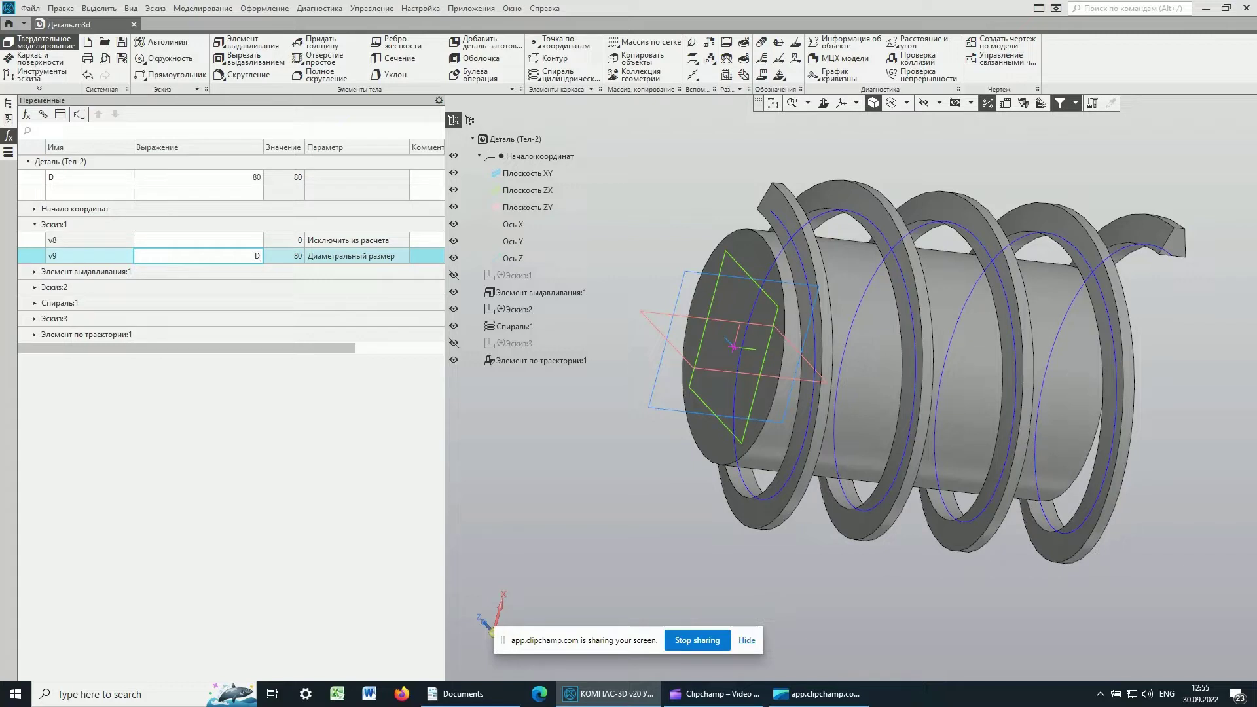
pyautogui.write('D')
pyautogui.click(35, 303)
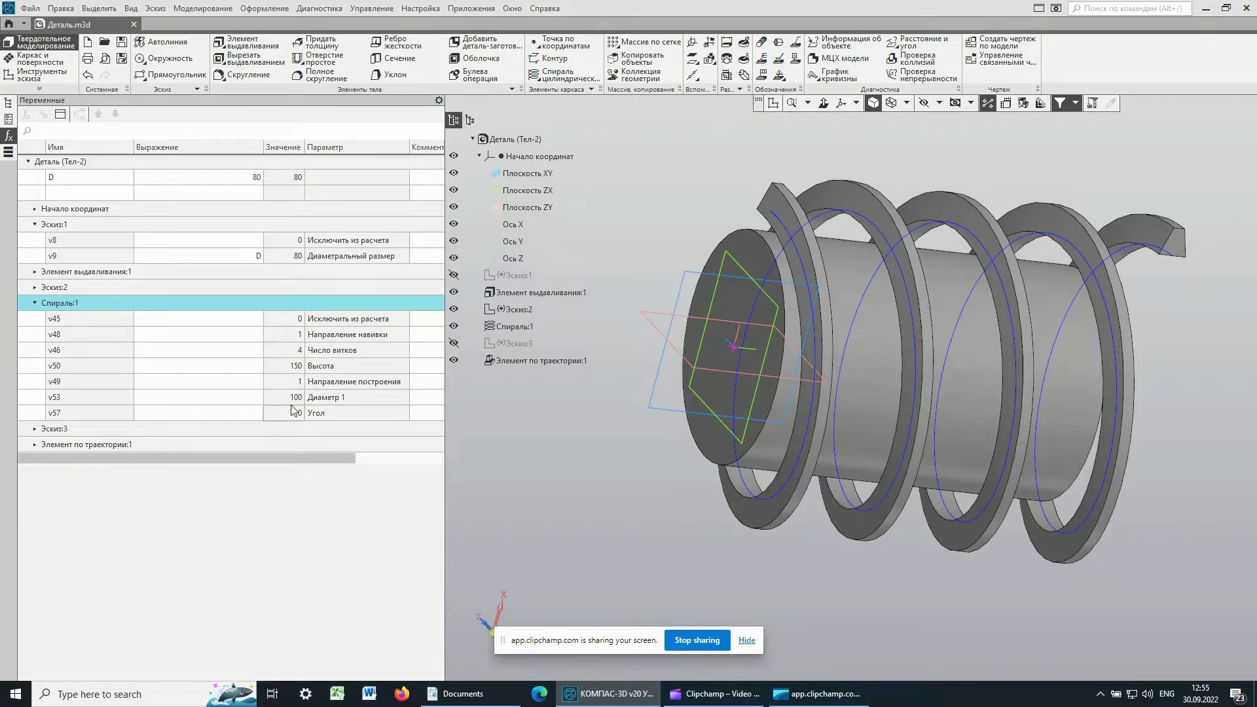
# Set the helix diameter v53 equal to v9, rebuild, and return to the model tree
pyautogui.click(155, 398)
pyautogui.write('v9')
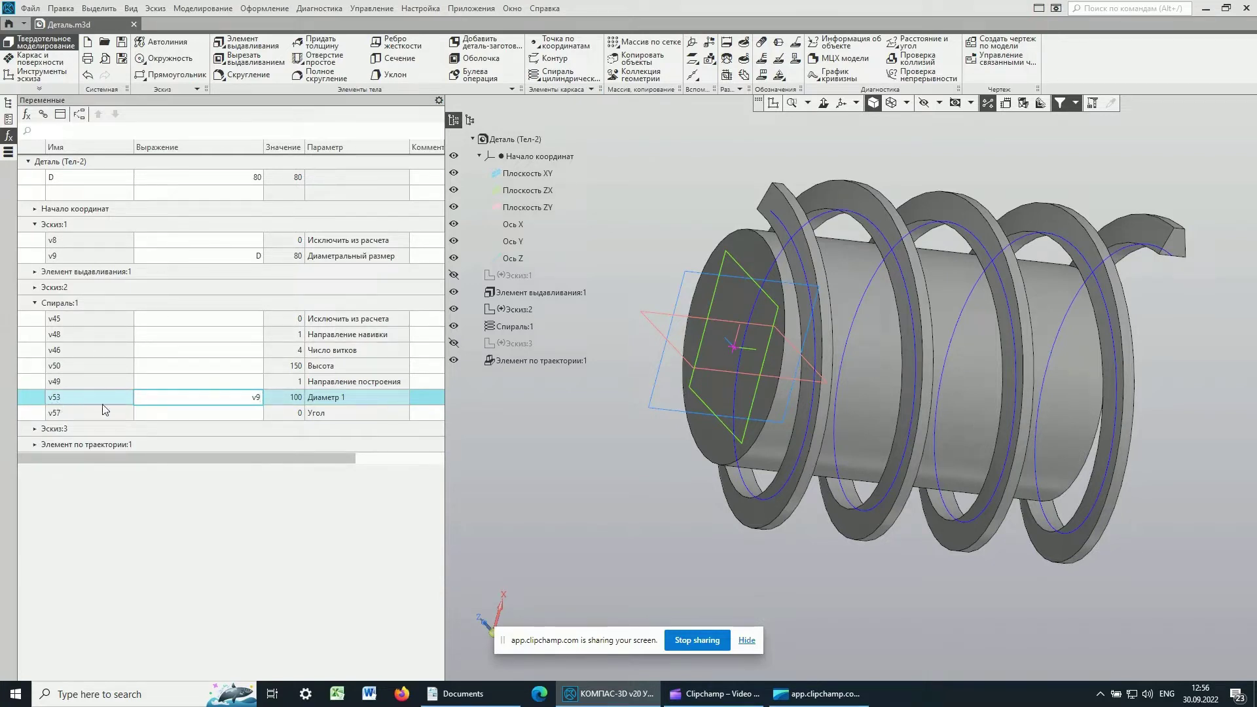
pyautogui.click(252, 381)
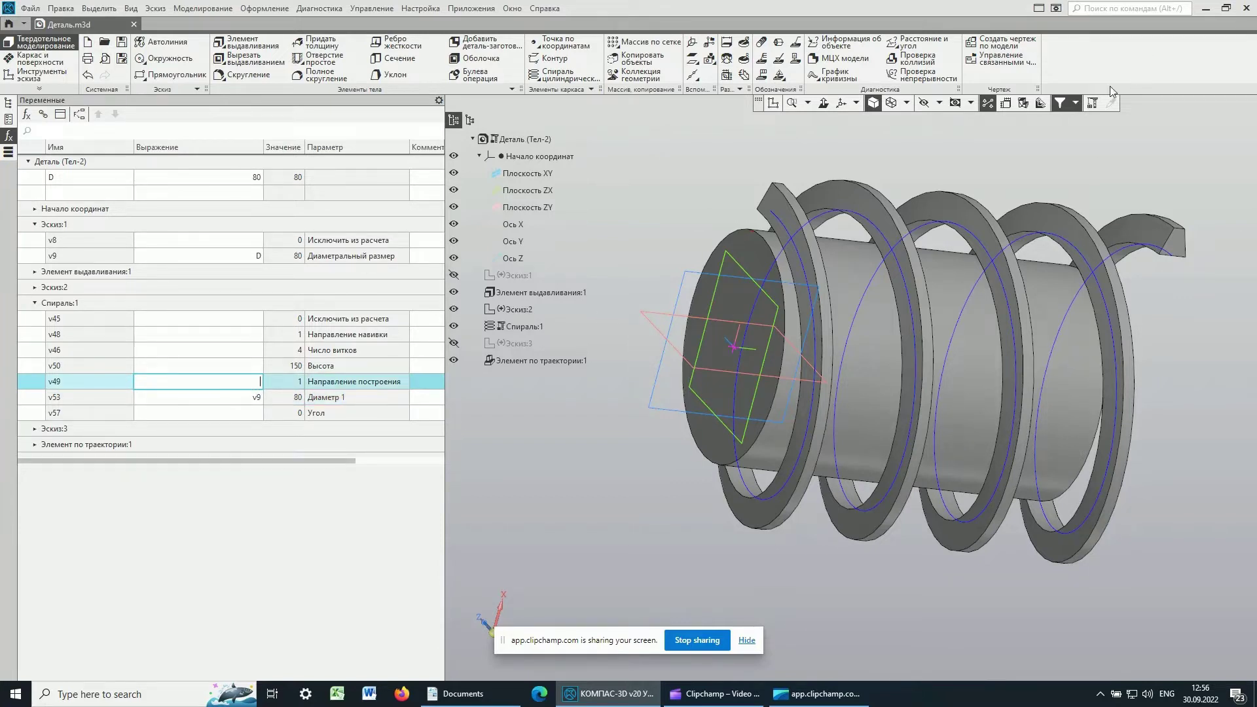
pyautogui.click(1092, 103)
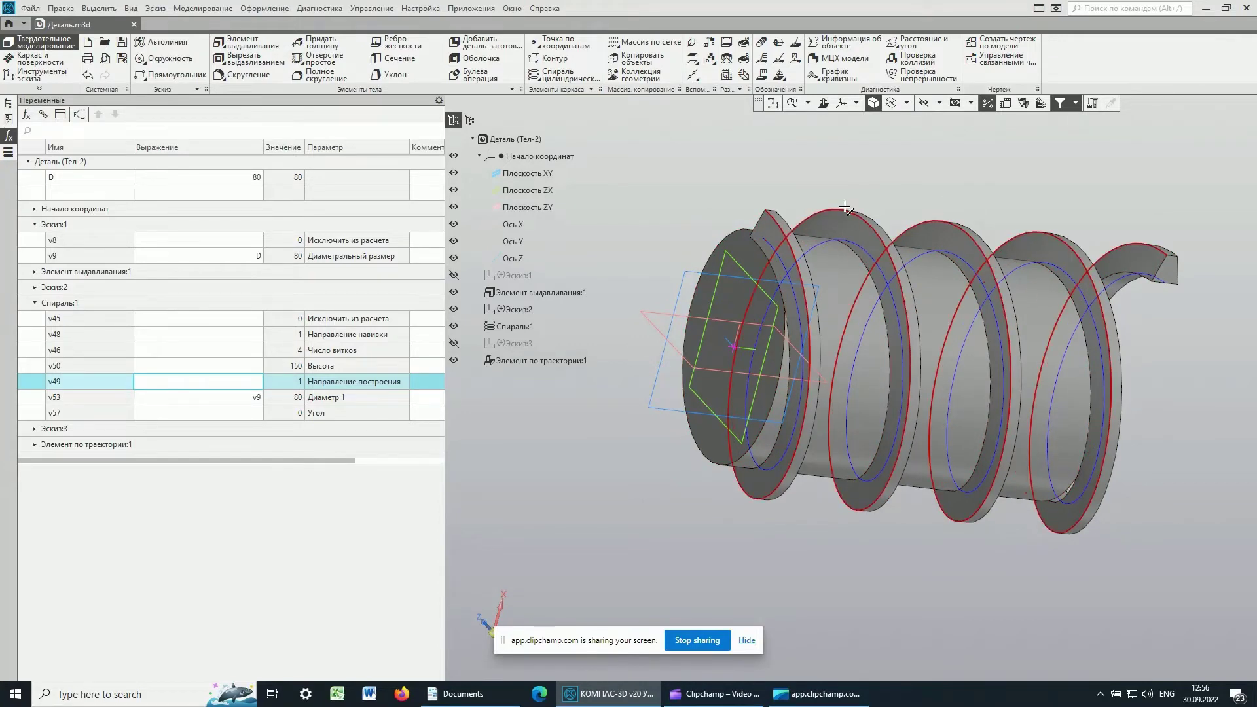
pyautogui.moveTo(790, 193)
pyautogui.mouseDown(button='middle')
pyautogui.moveTo(845, 198)
pyautogui.moveTo(779, 191)
pyautogui.moveTo(744, 202)
pyautogui.moveTo(986, 168)
pyautogui.mouseUp(button='middle')
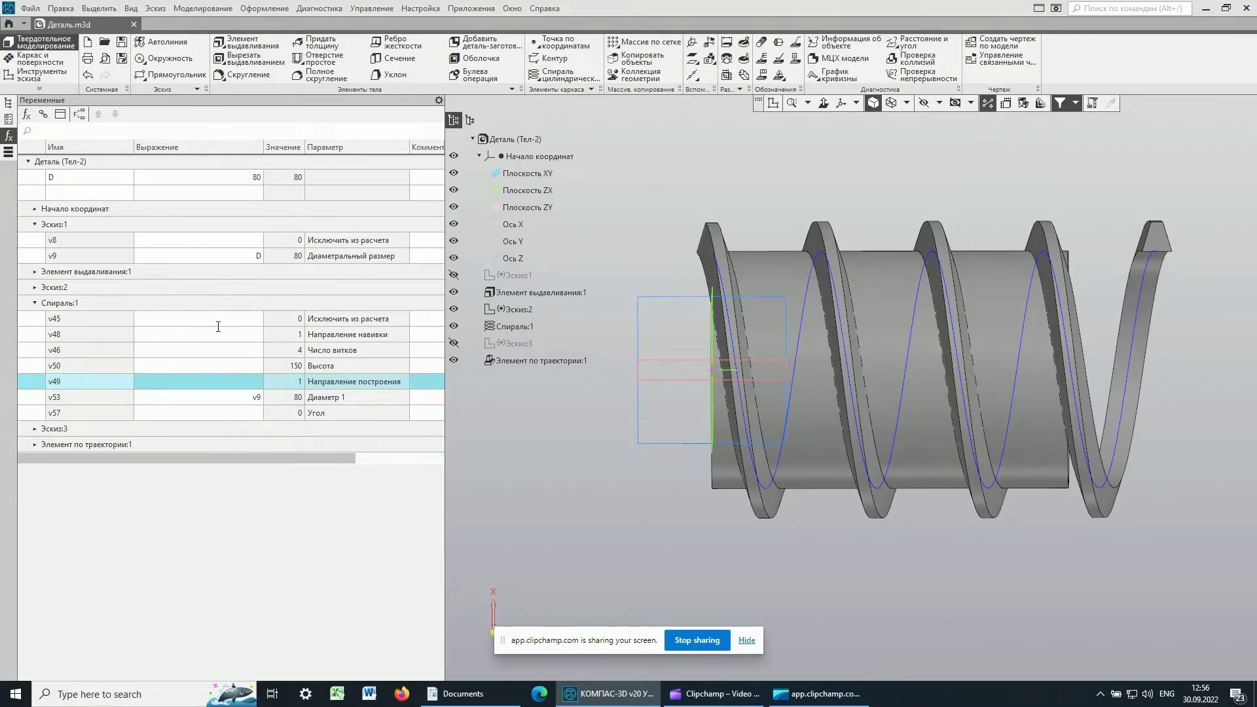
pyautogui.click(8, 103)
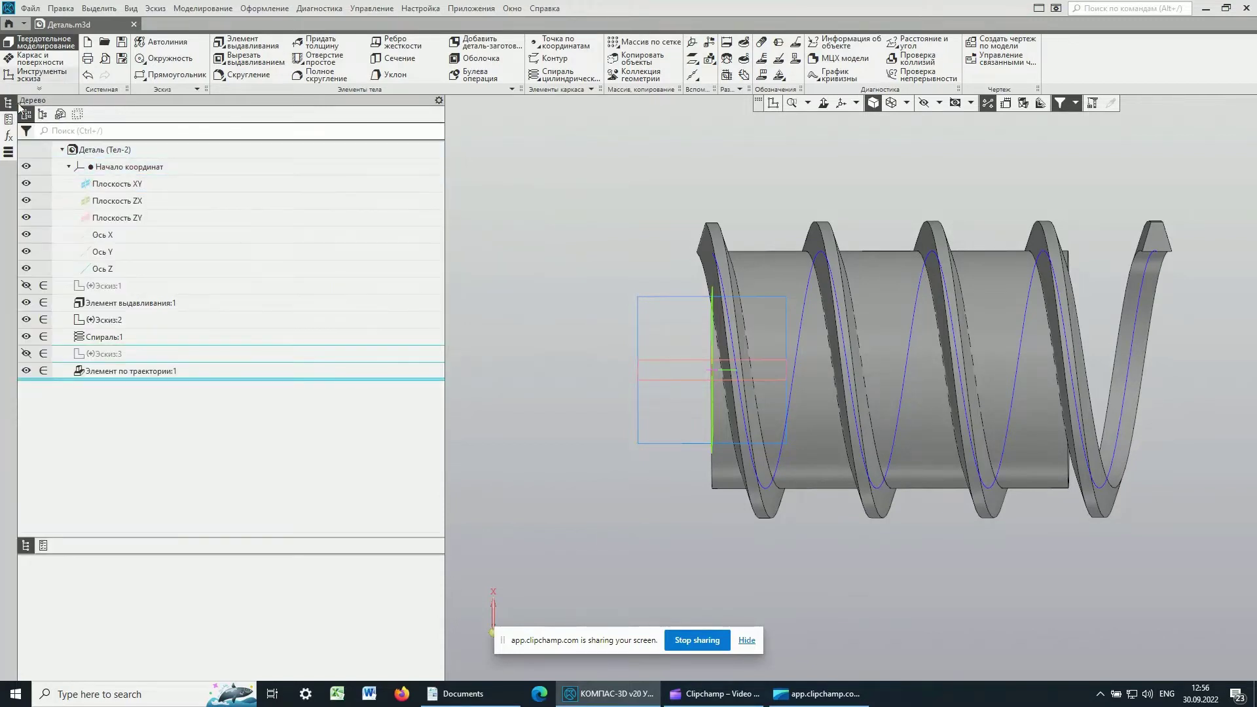
# Change Спираль:1's height to По объекту, limited by the cylinder's end face
pyautogui.click(100, 336)
pyautogui.press('Return')
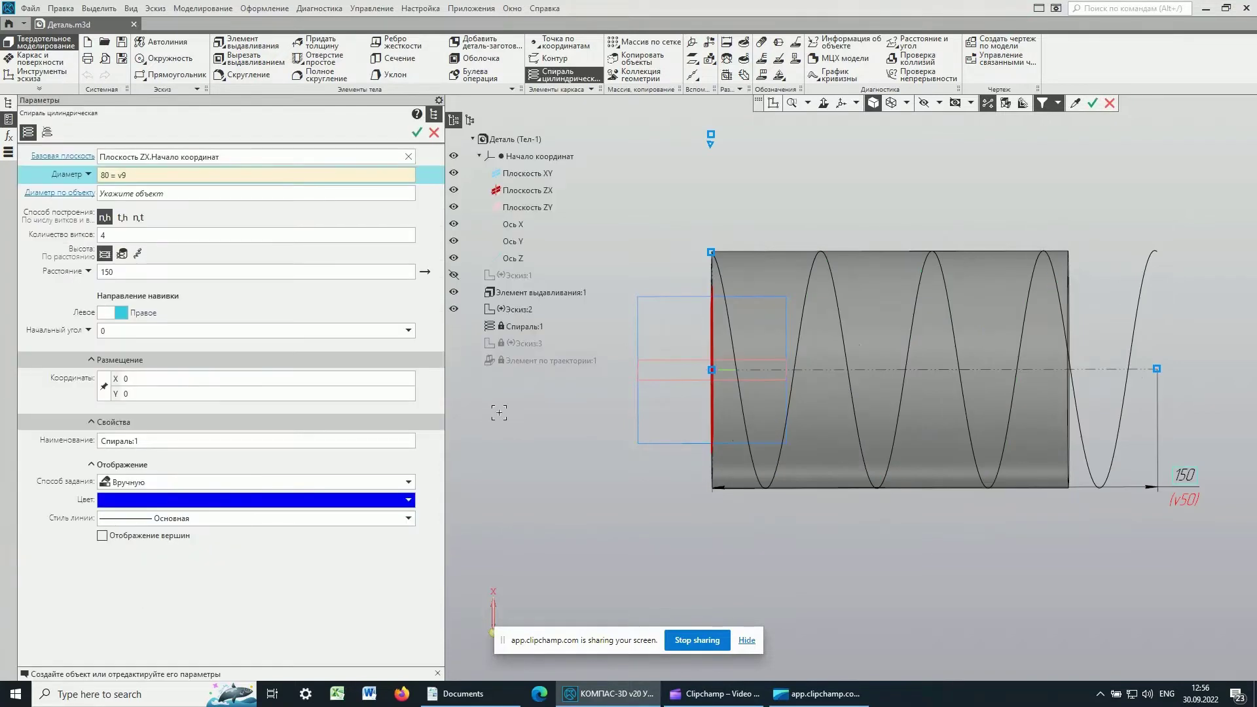
pyautogui.click(112, 272)
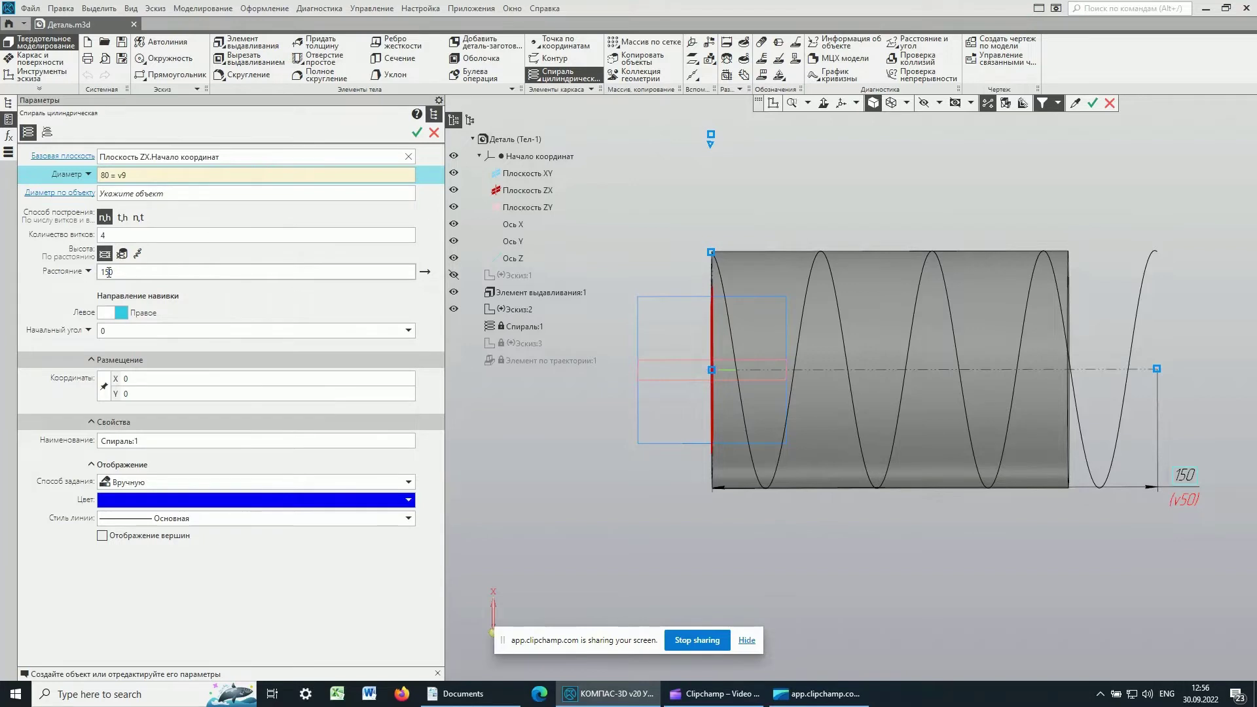
pyautogui.click(122, 256)
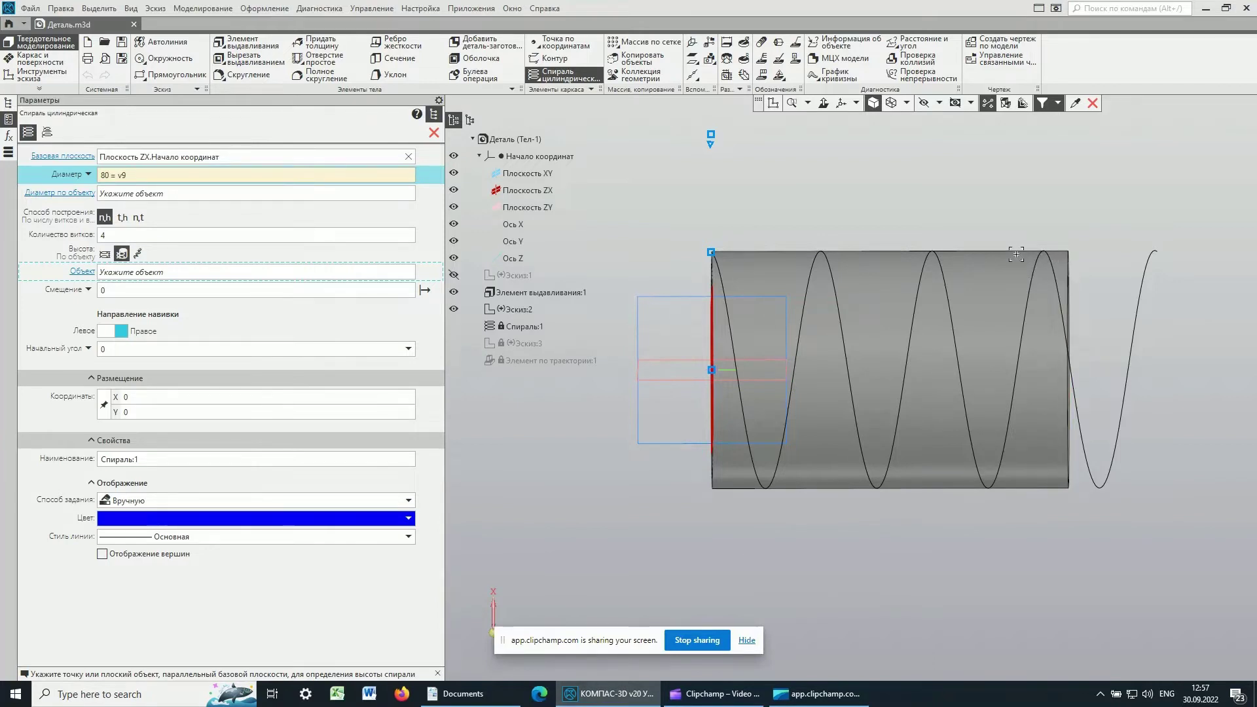
pyautogui.click(1068, 262)
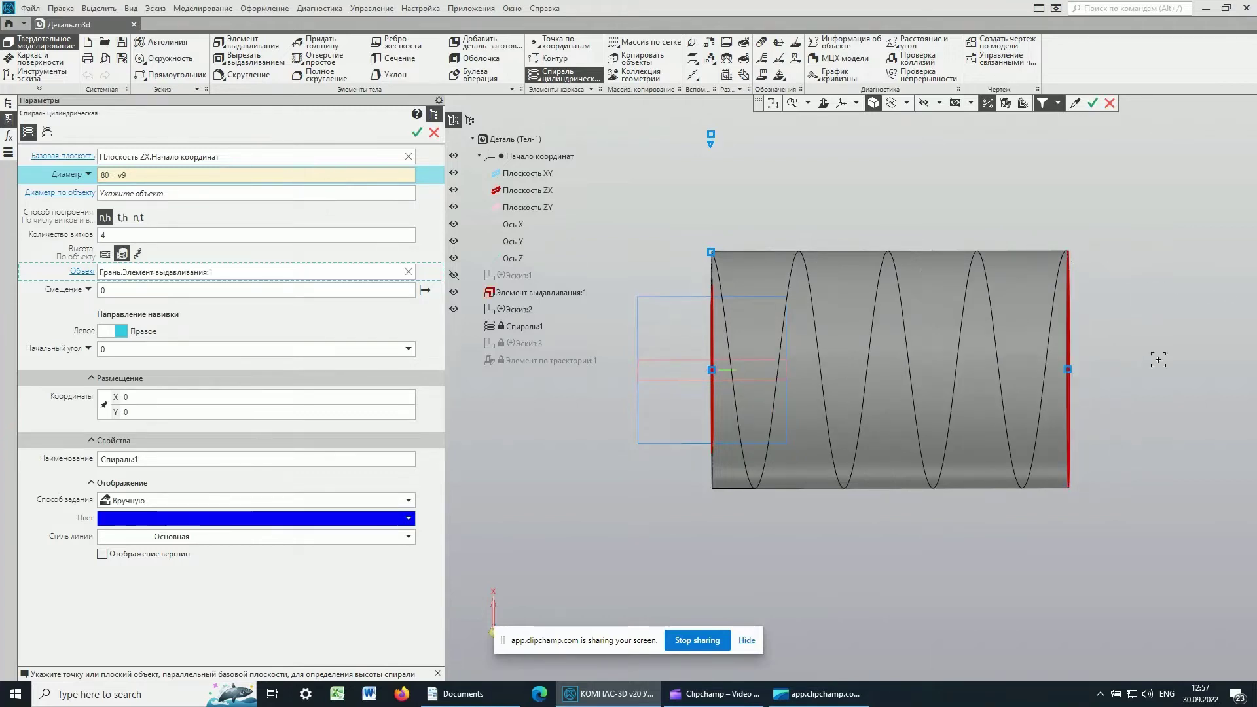
pyautogui.moveTo(1121, 294); pyautogui.dragTo(1022, 400, button='middle')
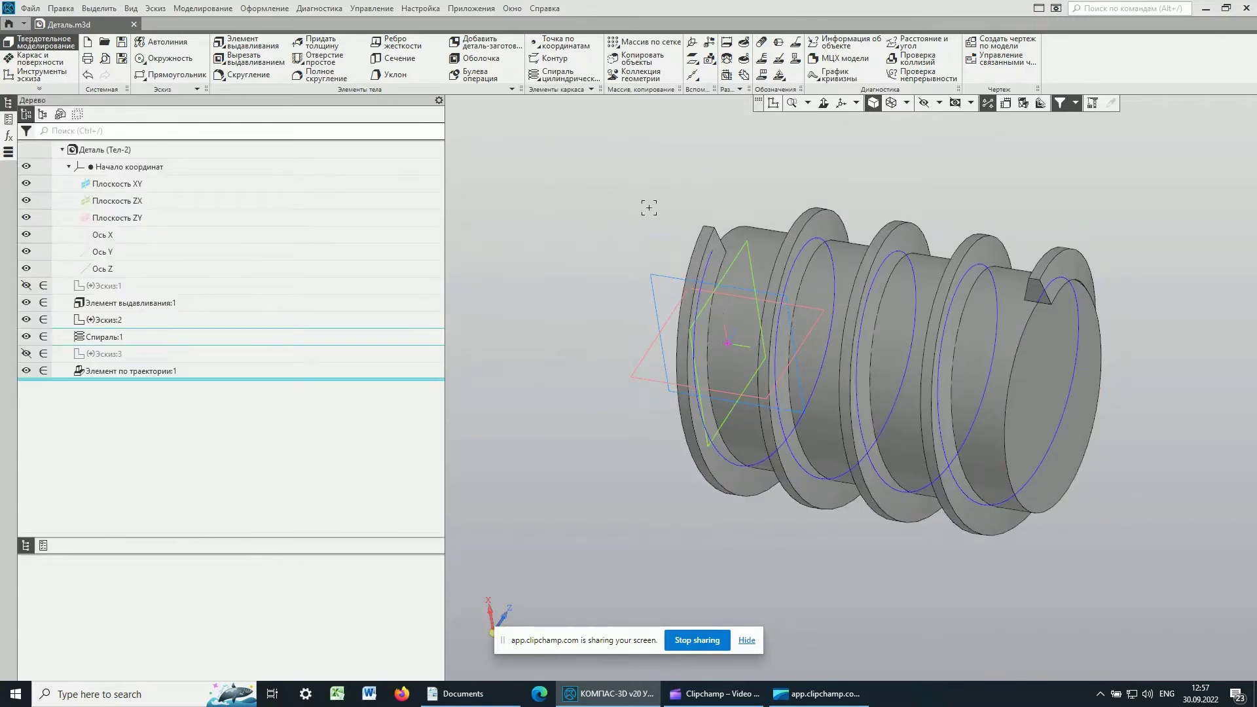
pyautogui.moveTo(714, 197); pyautogui.dragTo(779, 187, button='middle')
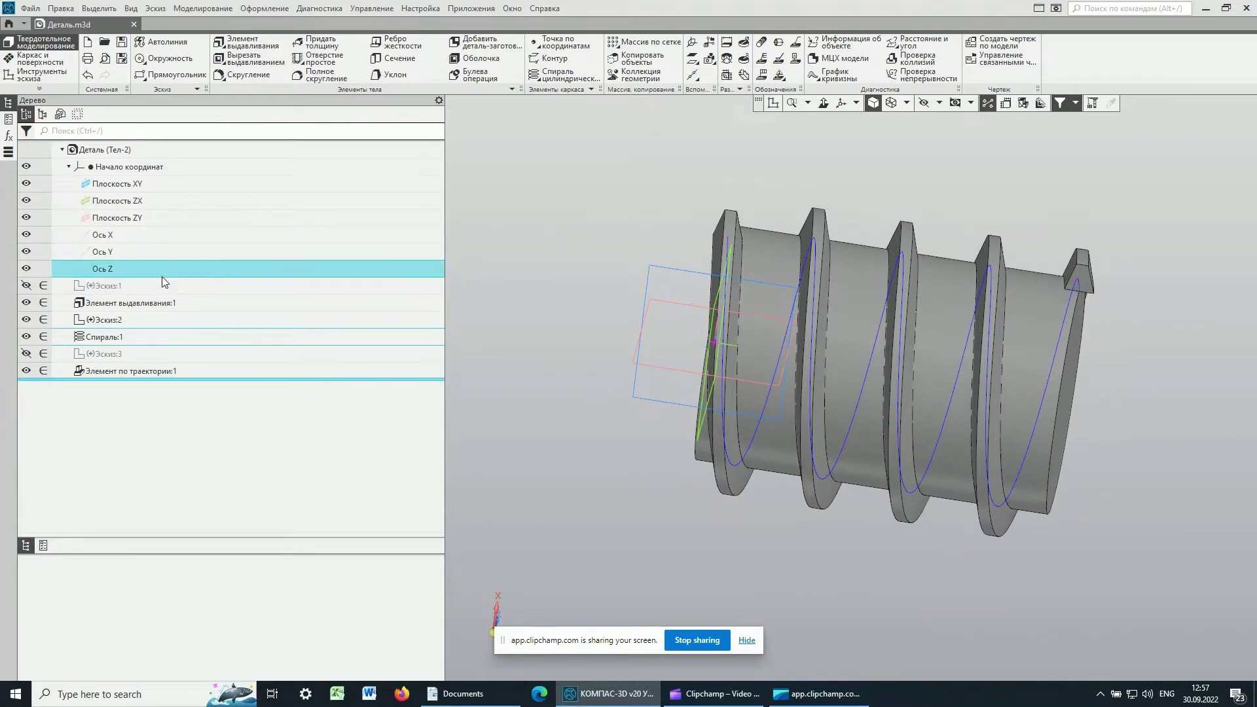
# Add a new variable H with value 120 in the Переменные table
pyautogui.click(10, 136)
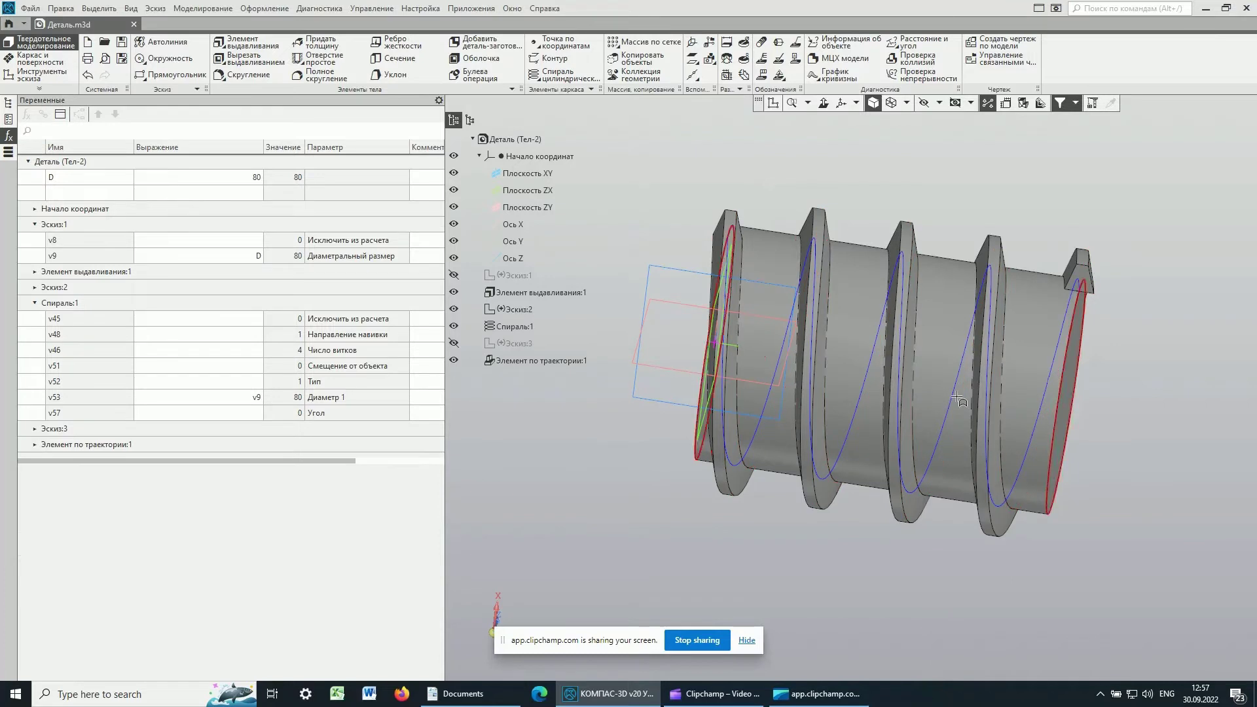
pyautogui.scroll(-2, 700, 404)
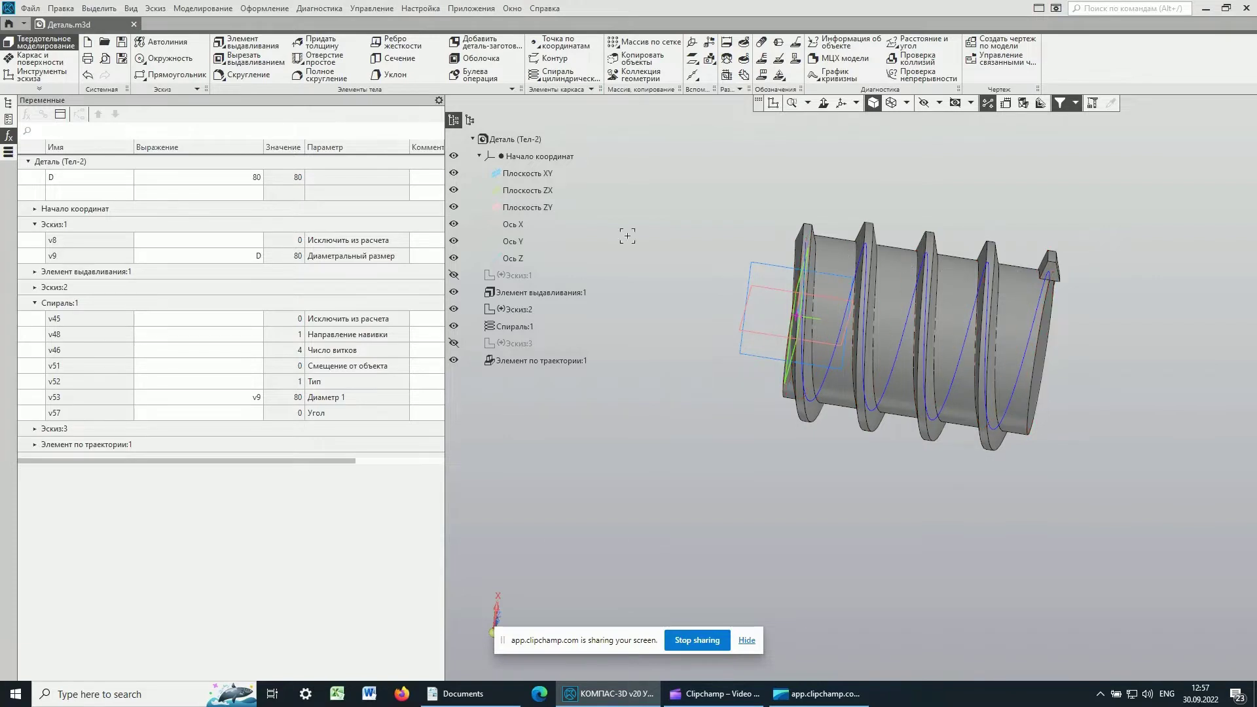
pyautogui.doubleClick(68, 193)
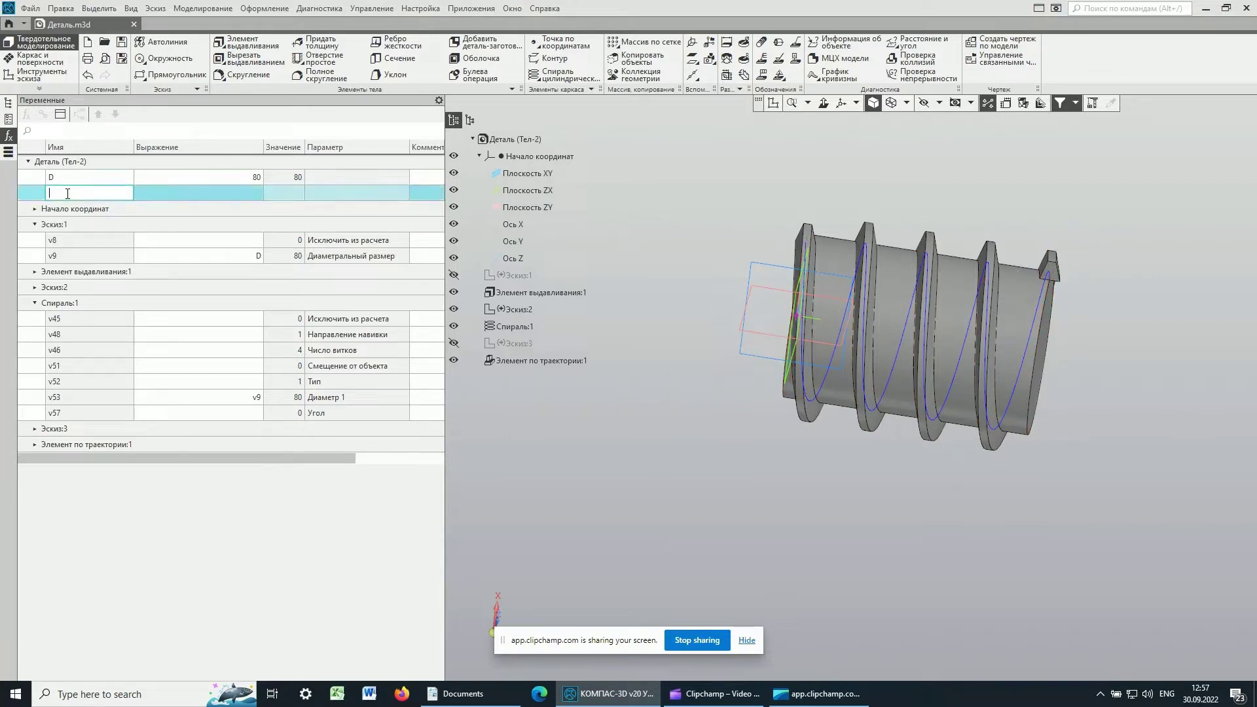
pyautogui.write('H')
pyautogui.click(244, 192)
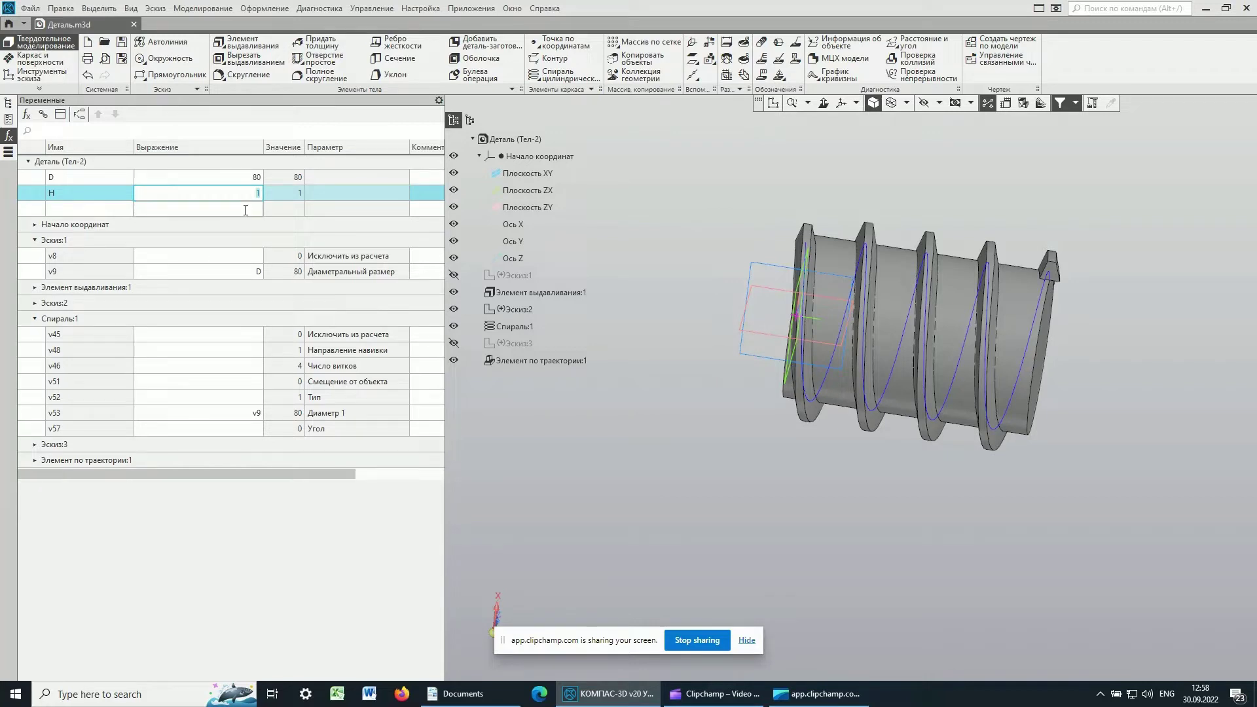
pyautogui.press('Return')
# Drive extrusion length v13 by H, change H to 100, and rebuild
pyautogui.click(33, 289)
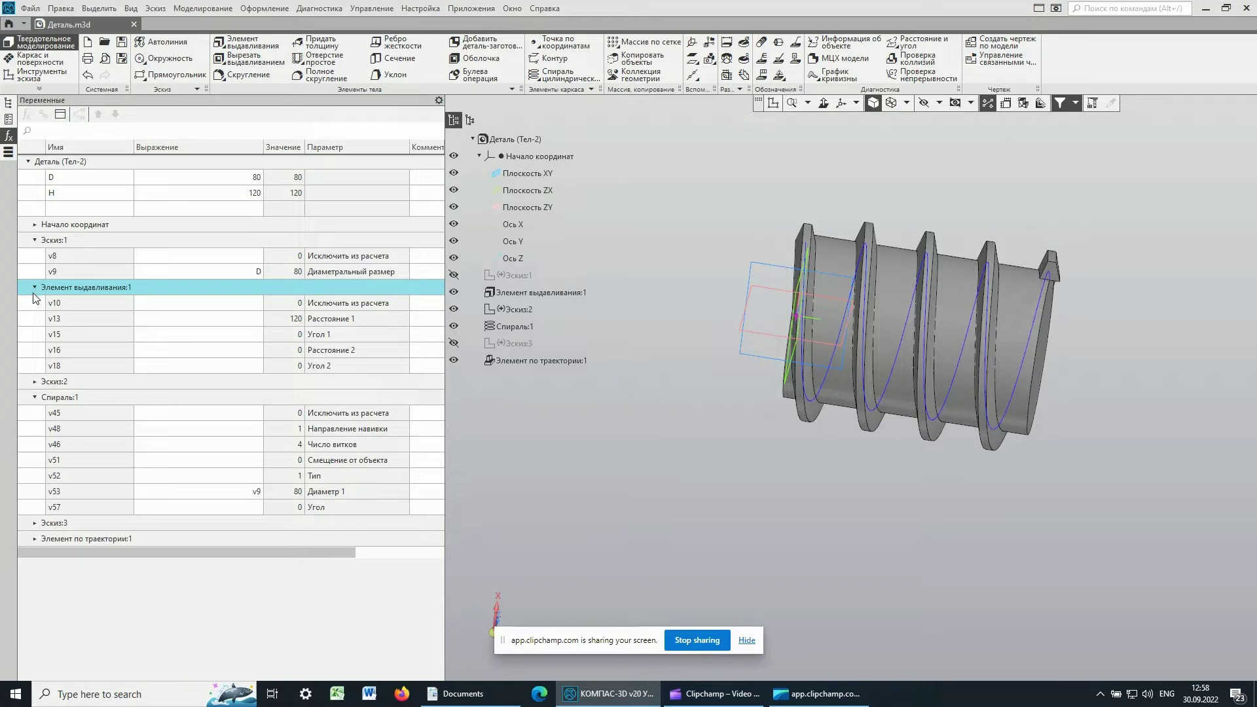
pyautogui.click(231, 319)
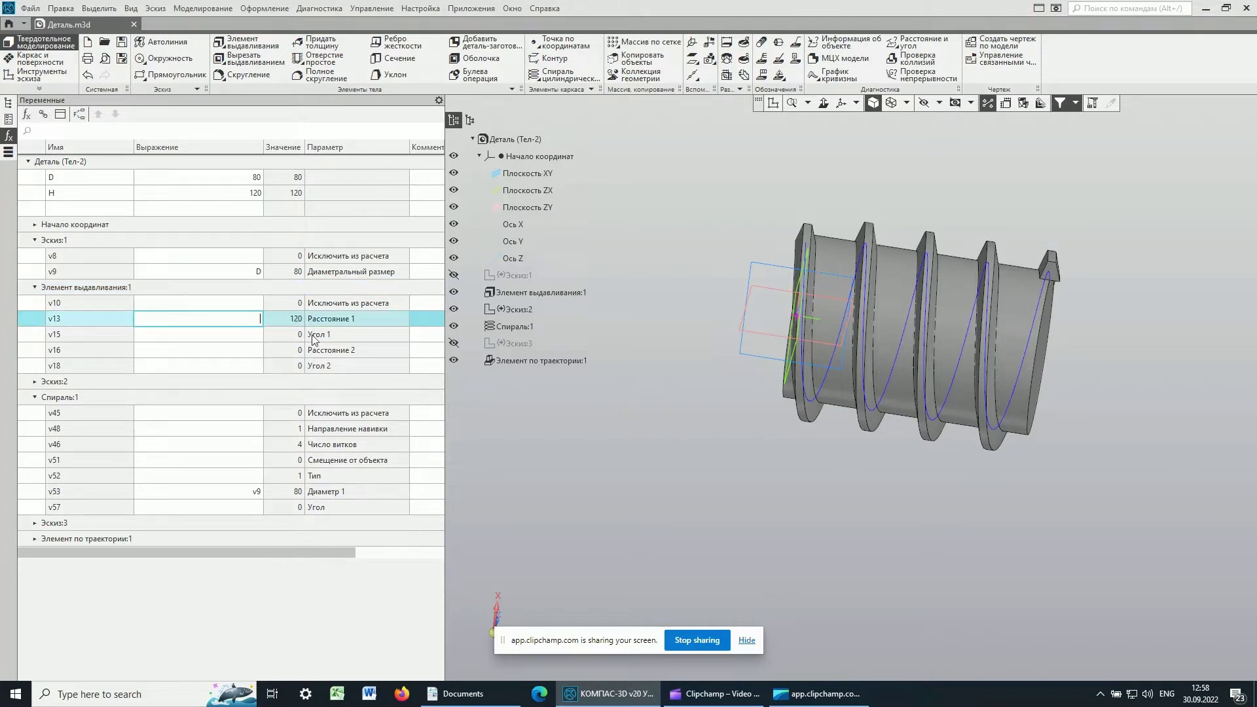
pyautogui.write('H')
pyautogui.click(238, 194)
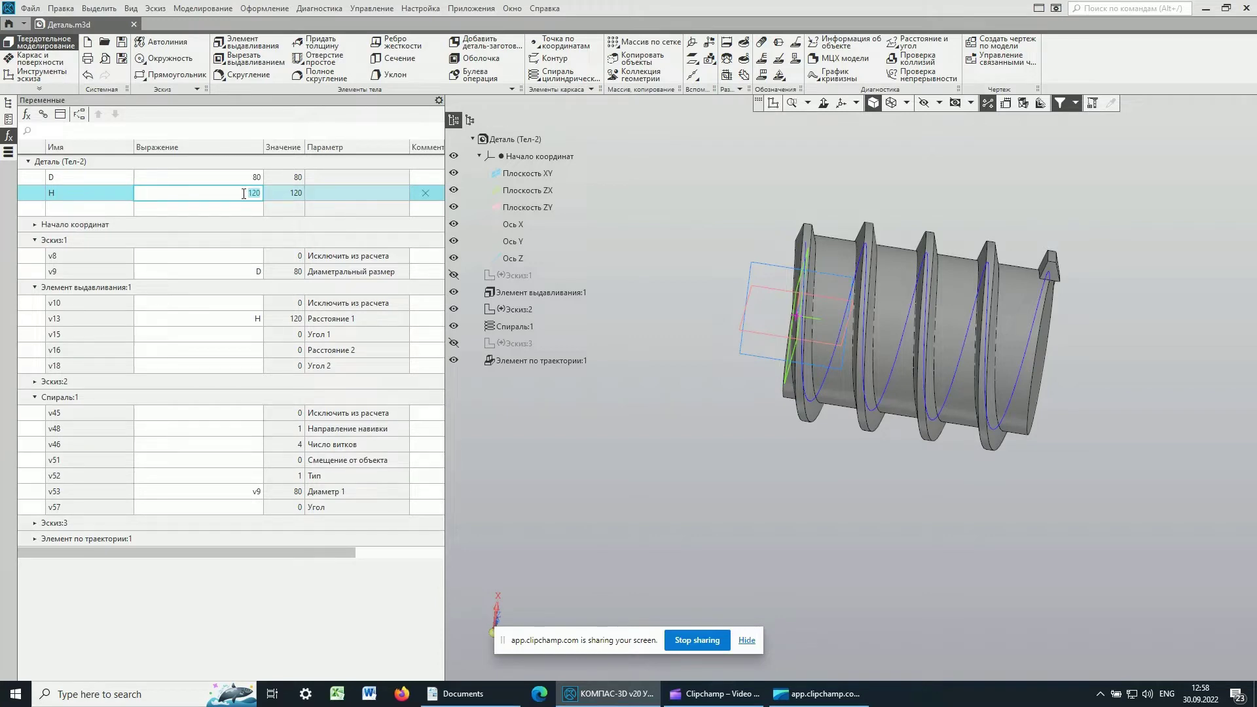
pyautogui.write('1')
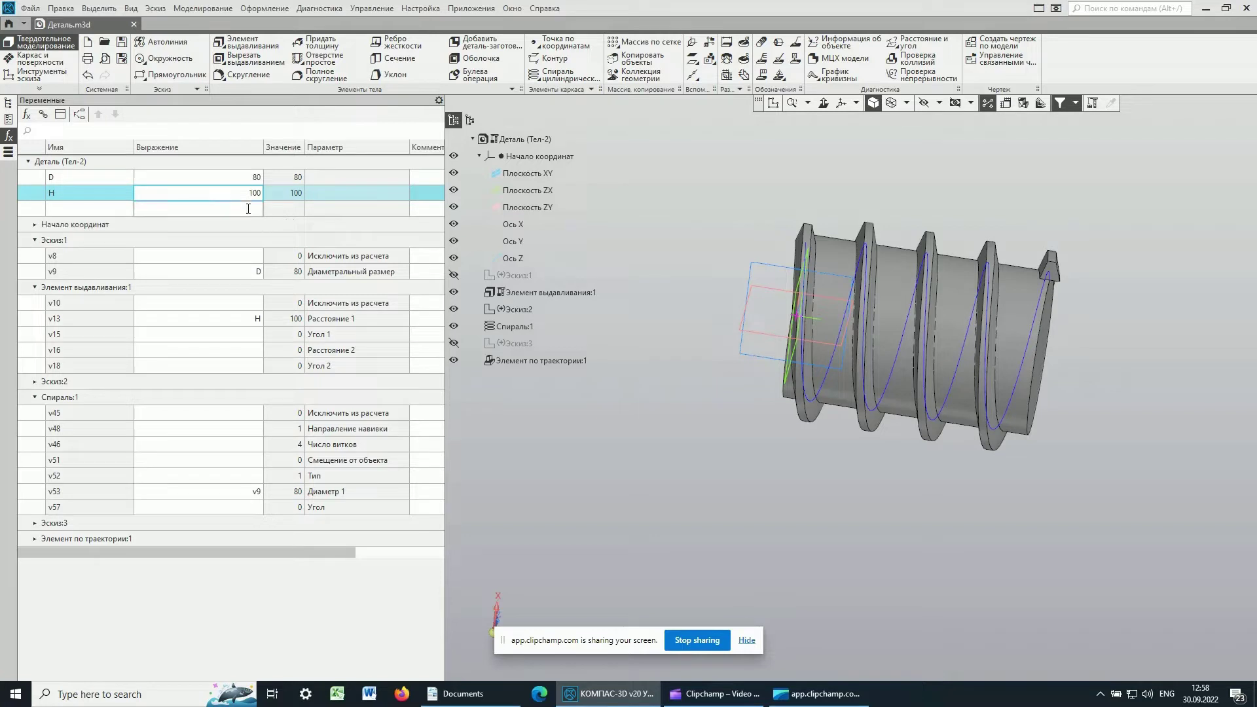
pyautogui.click(231, 319)
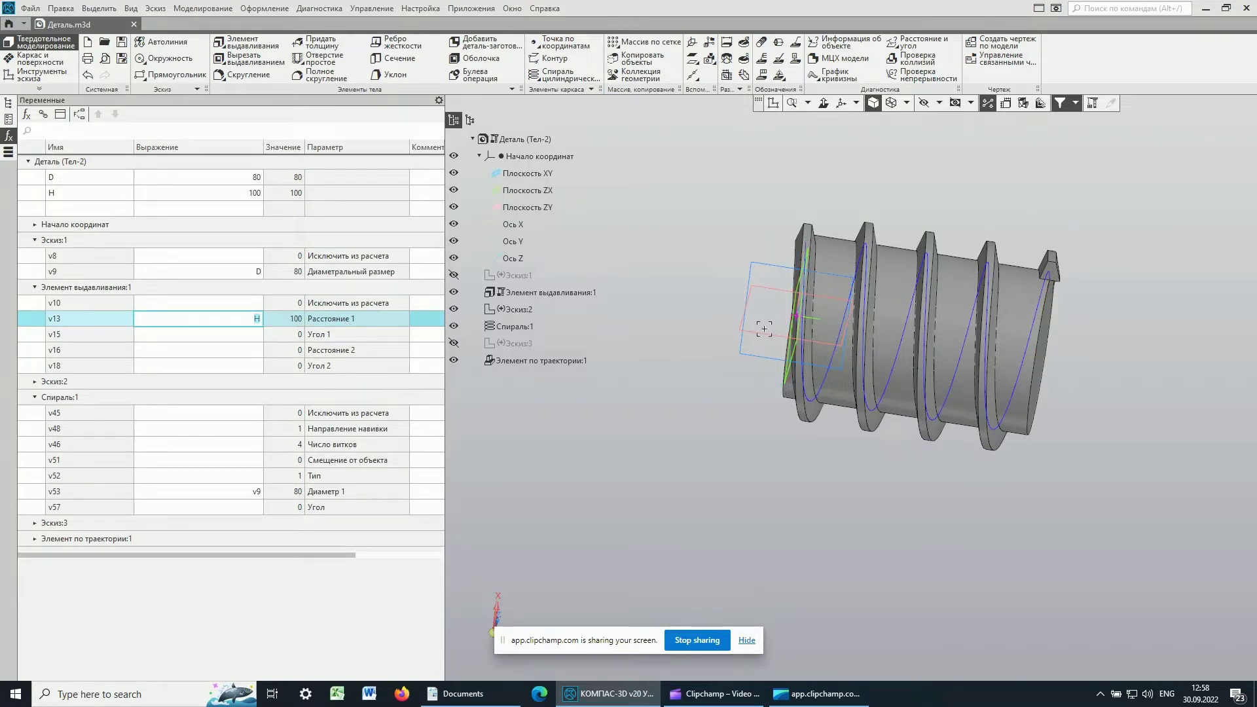
pyautogui.click(1092, 103)
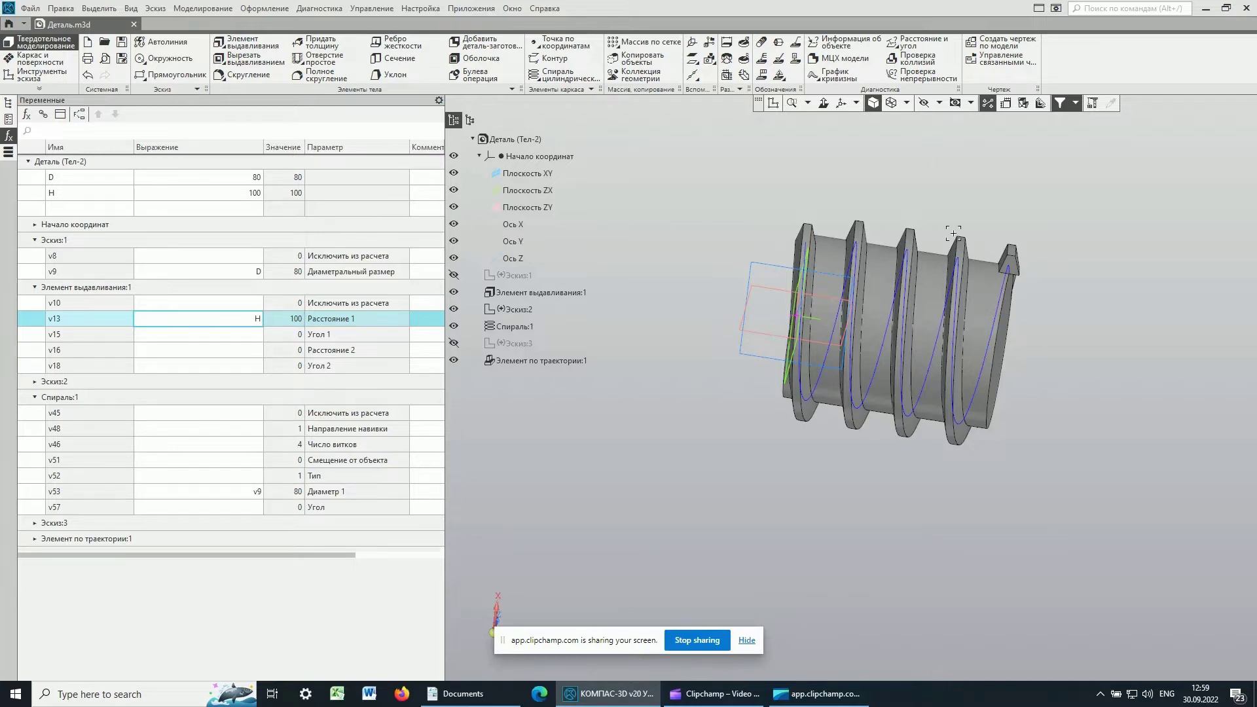
# Return to the model tree and orbit and zoom in on the thread
pyautogui.click(8, 104)
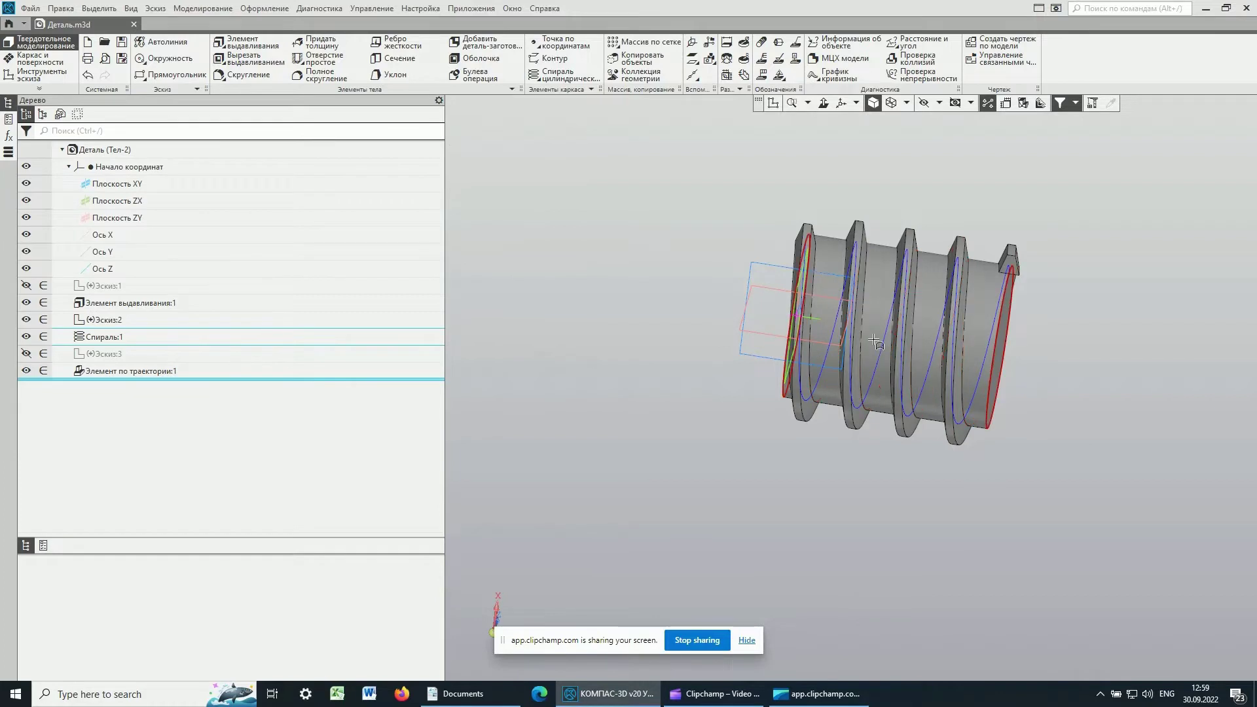
pyautogui.moveTo(1075, 252)
pyautogui.mouseDown(button='middle')
pyautogui.moveTo(1059, 246)
pyautogui.moveTo(1097, 256)
pyautogui.moveTo(1080, 277)
pyautogui.mouseUp(button='middle')
pyautogui.scroll(3, 979, 257)
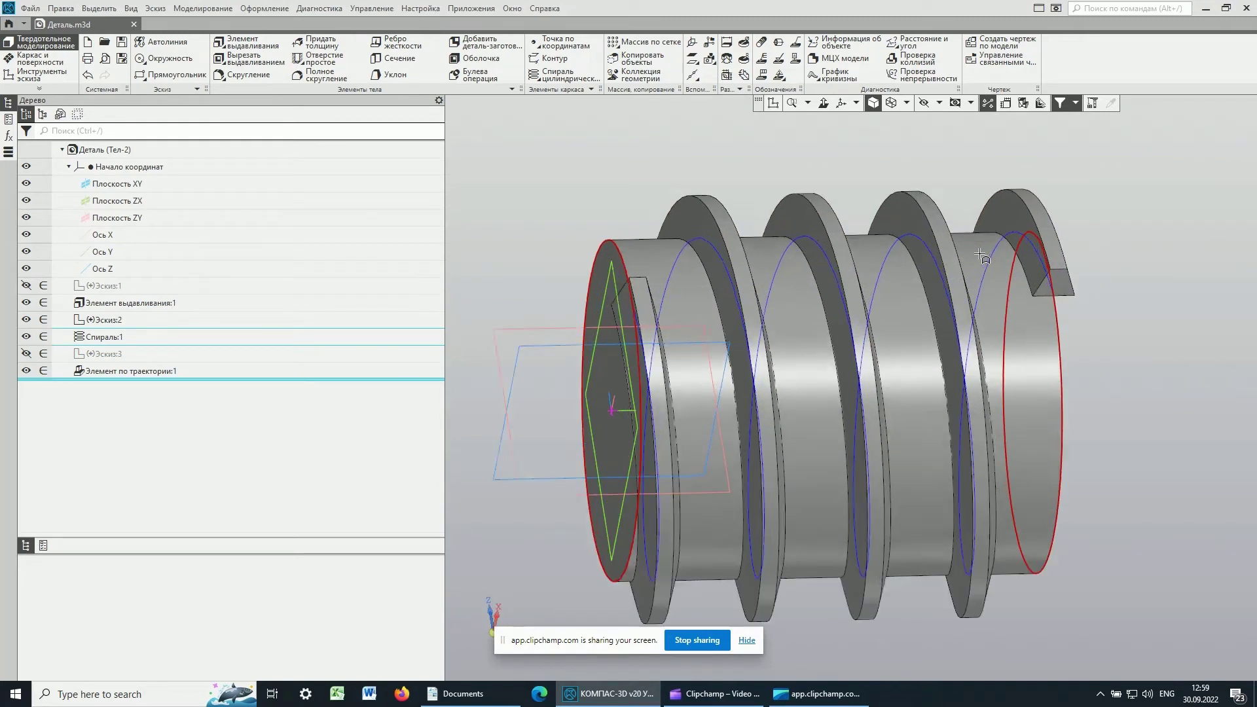
pyautogui.scroll(2, 979, 257)
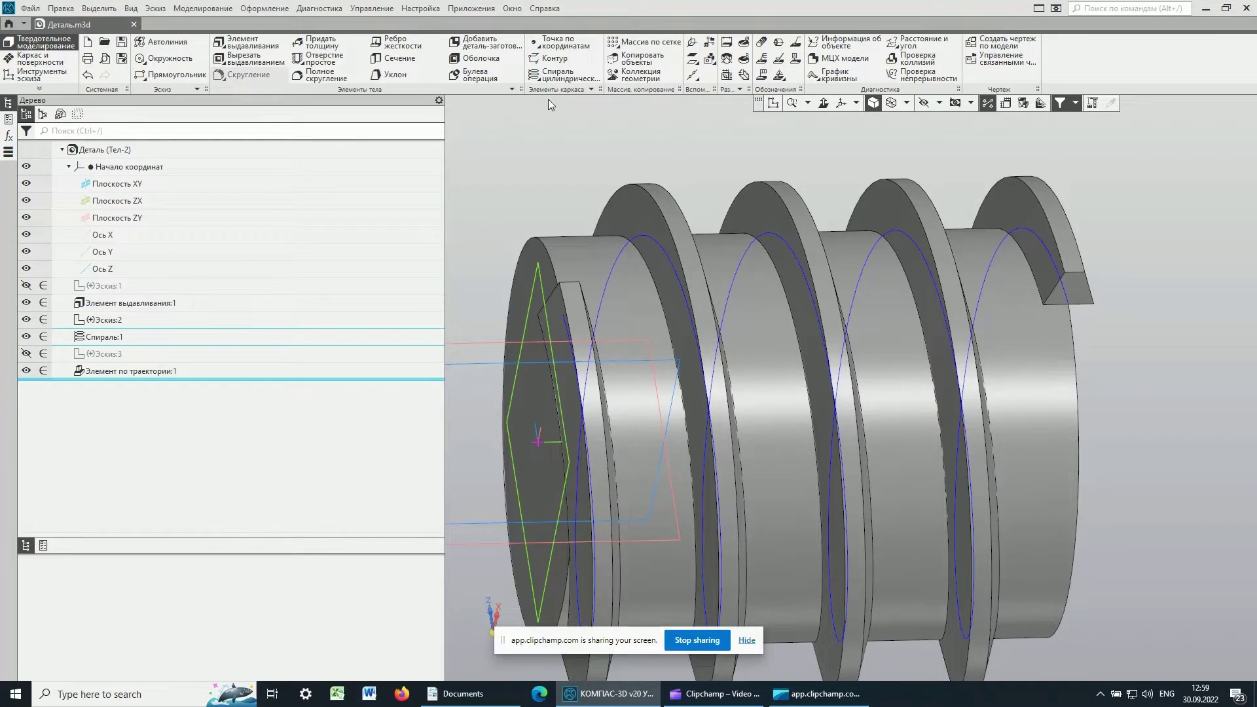
# Fillet the thread edge with radius 3, then orbit and zoom to inspect it
pyautogui.click(630, 243)
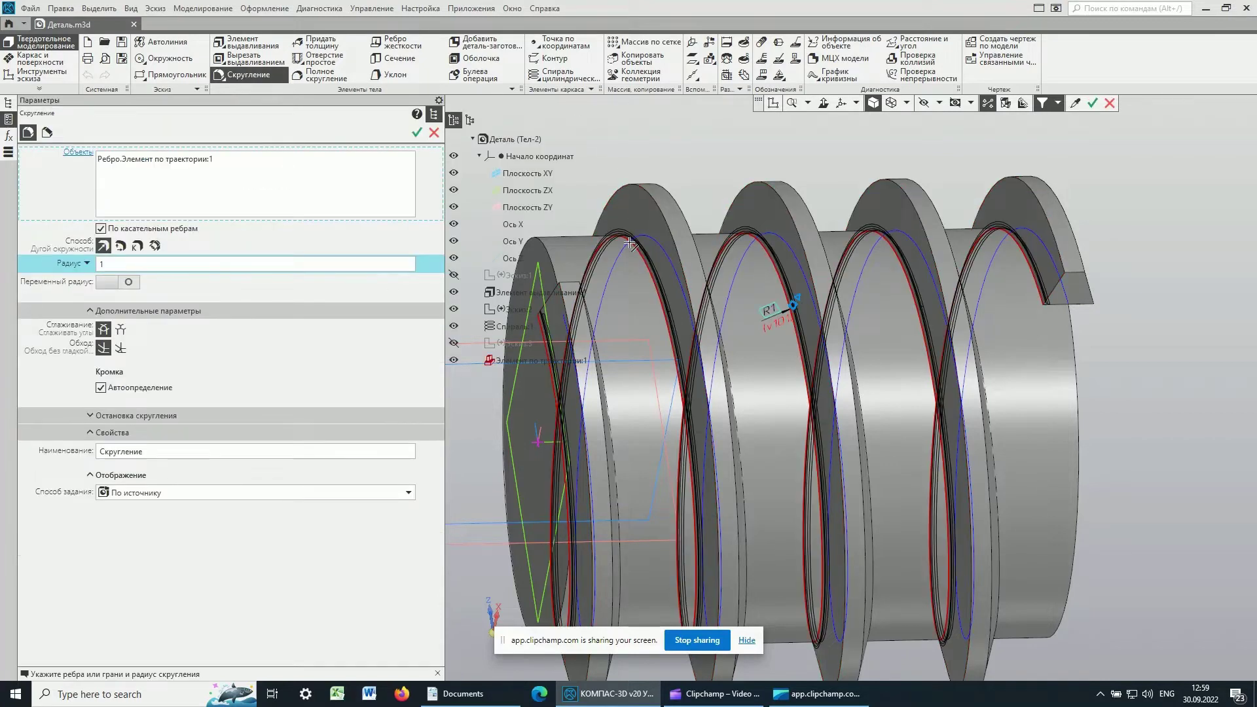
pyautogui.click(112, 265)
pyautogui.write('3')
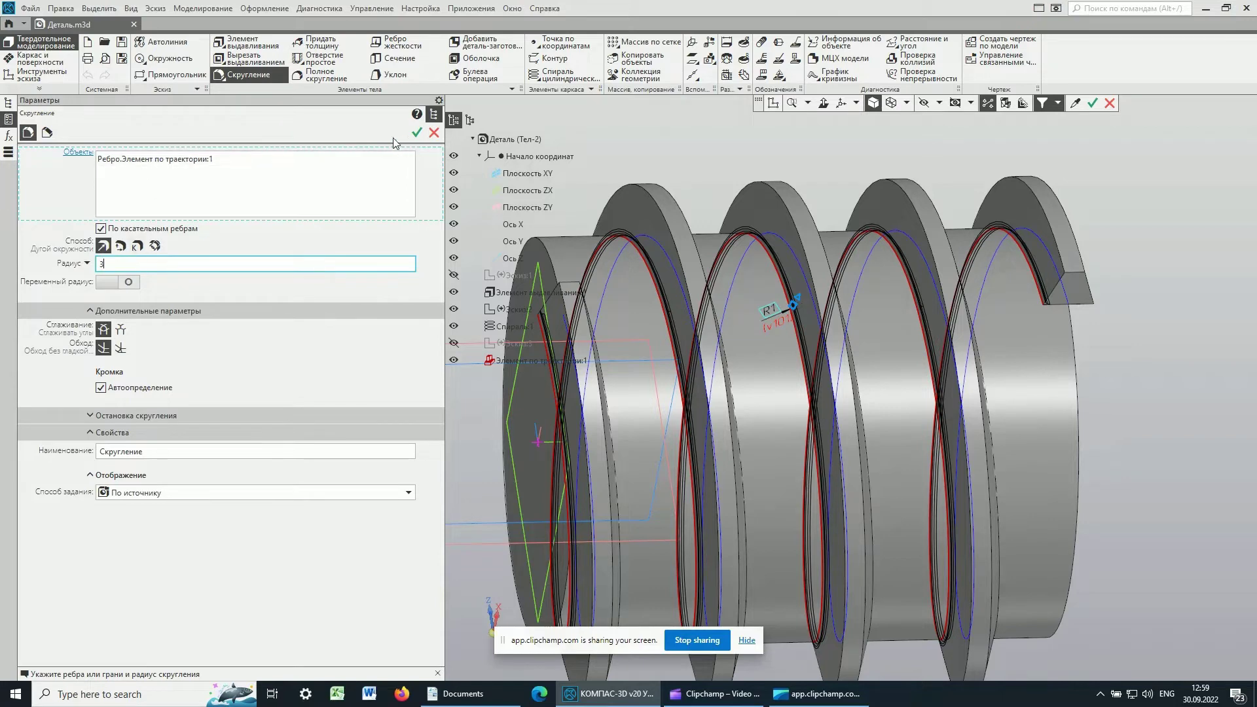
pyautogui.click(419, 135)
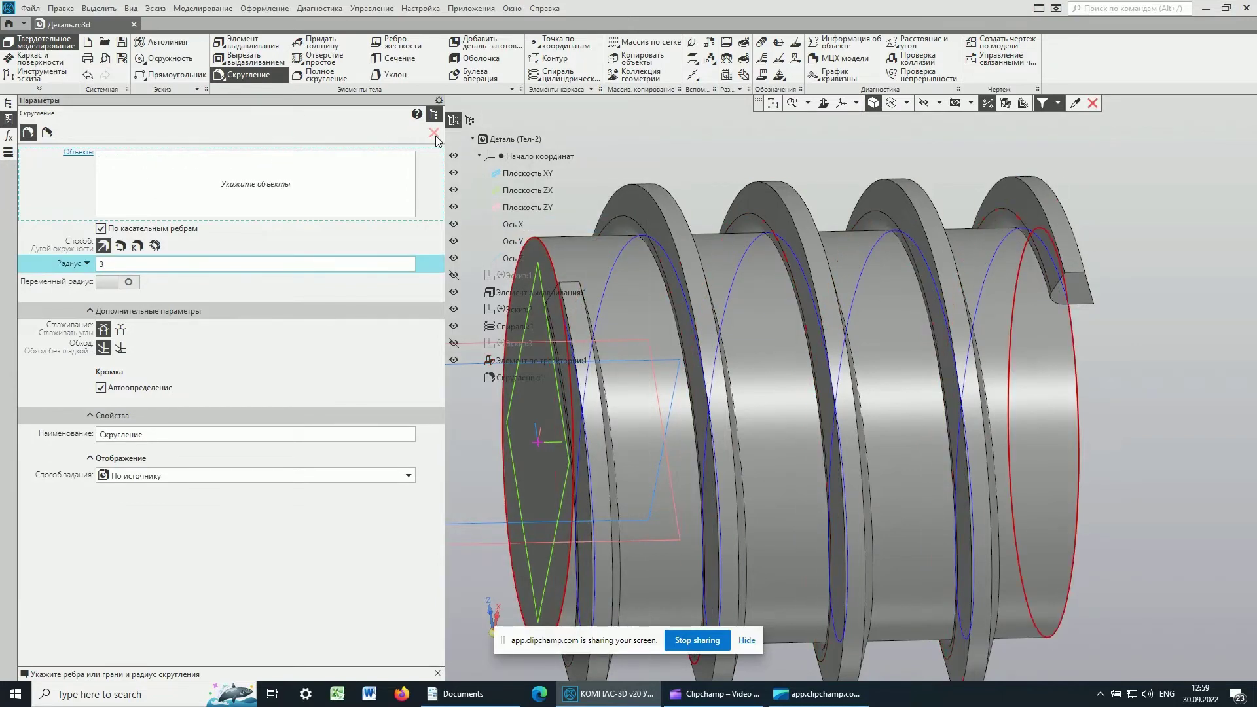
pyautogui.press('Escape')
pyautogui.moveTo(718, 206)
pyautogui.mouseDown(button='middle')
pyautogui.moveTo(720, 182)
pyautogui.moveTo(982, 209)
pyautogui.mouseUp(button='middle')
pyautogui.scroll(5, 1047, 268)
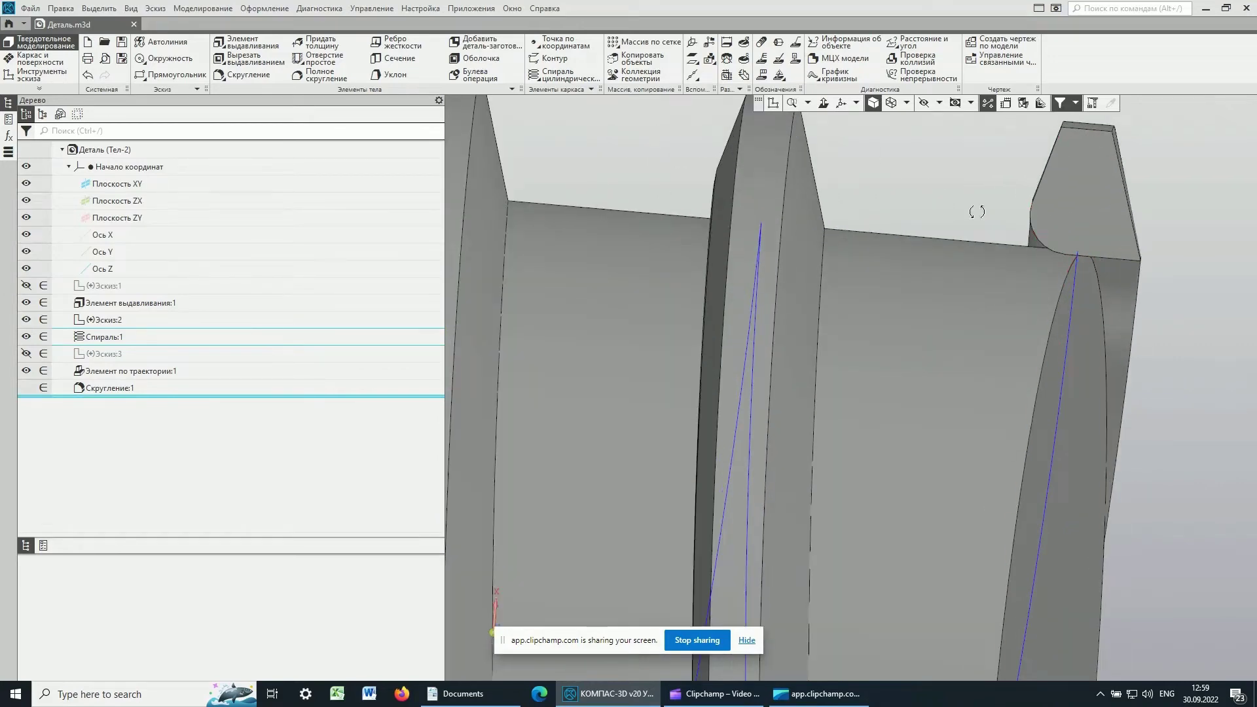
pyautogui.scroll(-2, 977, 212)
pyautogui.scroll(-2, 995, 209)
pyautogui.scroll(-3, 1015, 208)
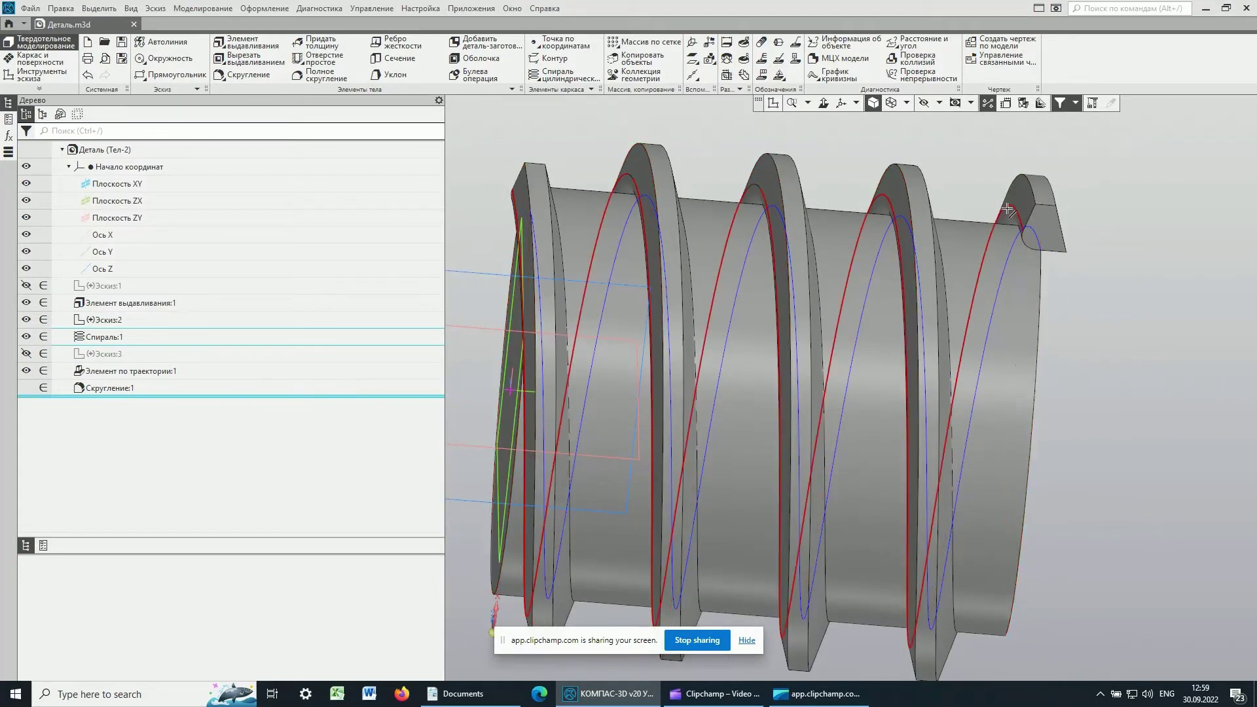
pyautogui.scroll(3, 1008, 211)
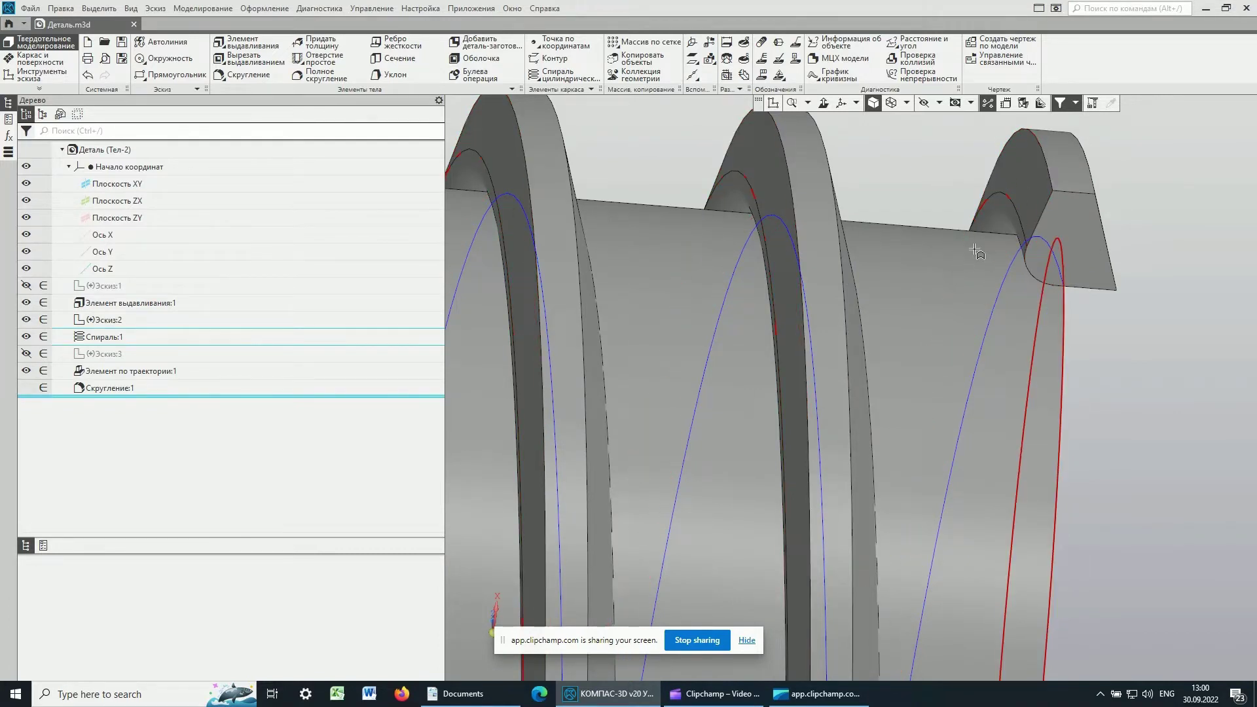
pyautogui.scroll(-4, 975, 252)
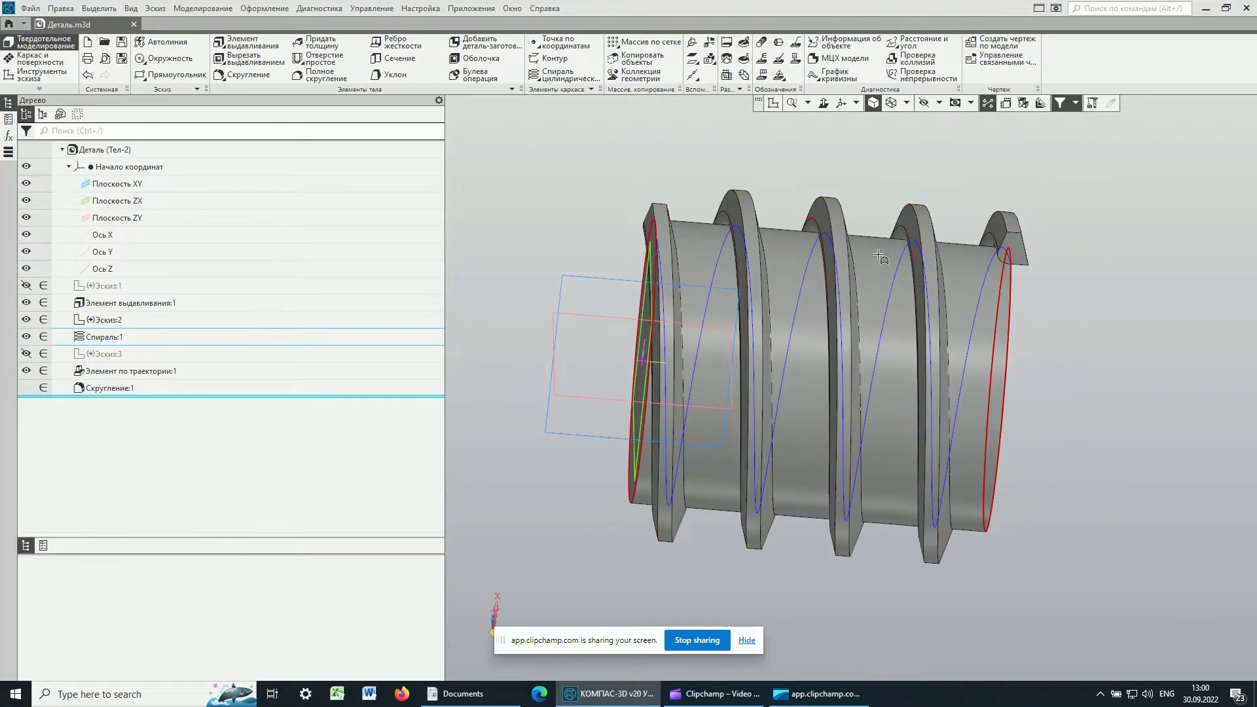
# Delete the Скругление:1 fillet feature from the part
pyautogui.click(118, 390)
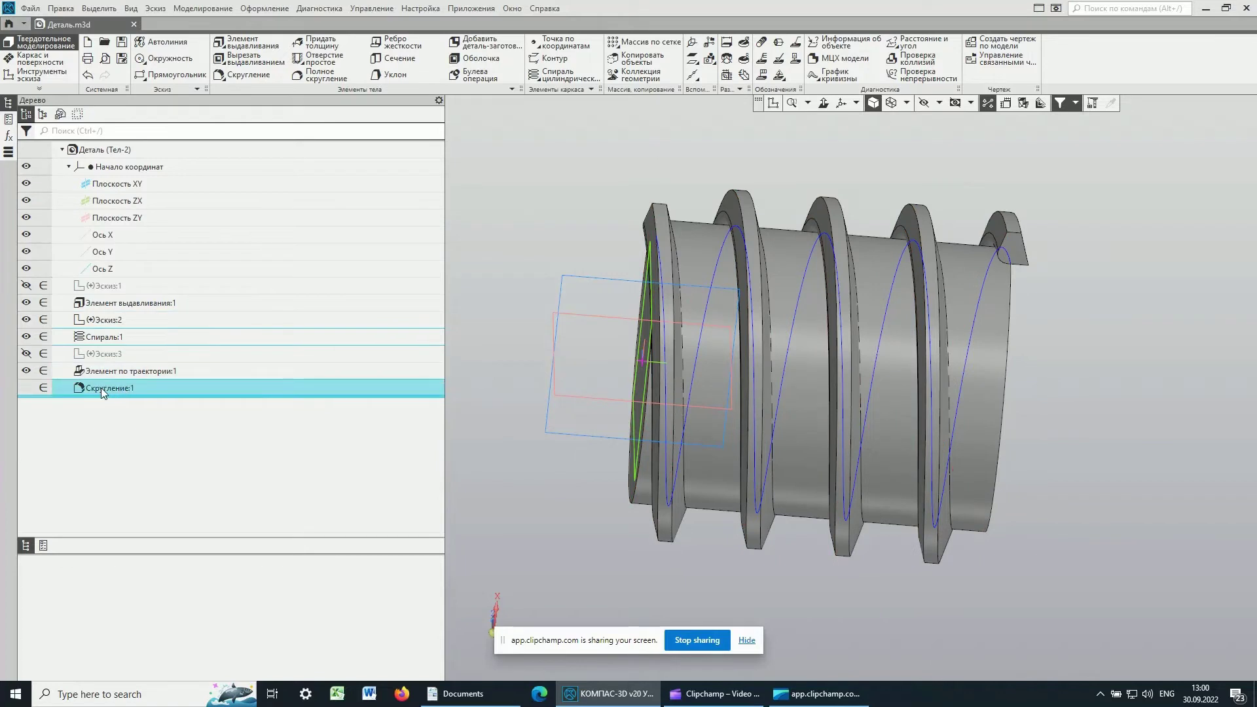
pyautogui.rightClick(103, 388)
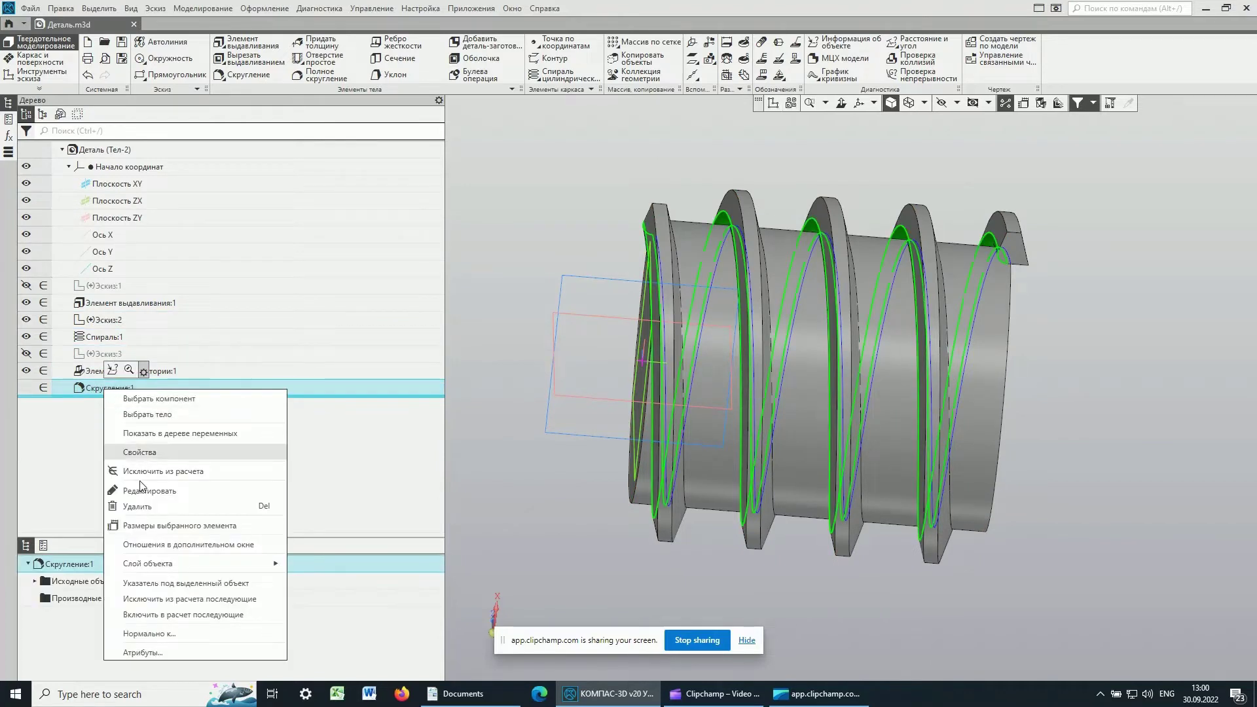
pyautogui.click(131, 506)
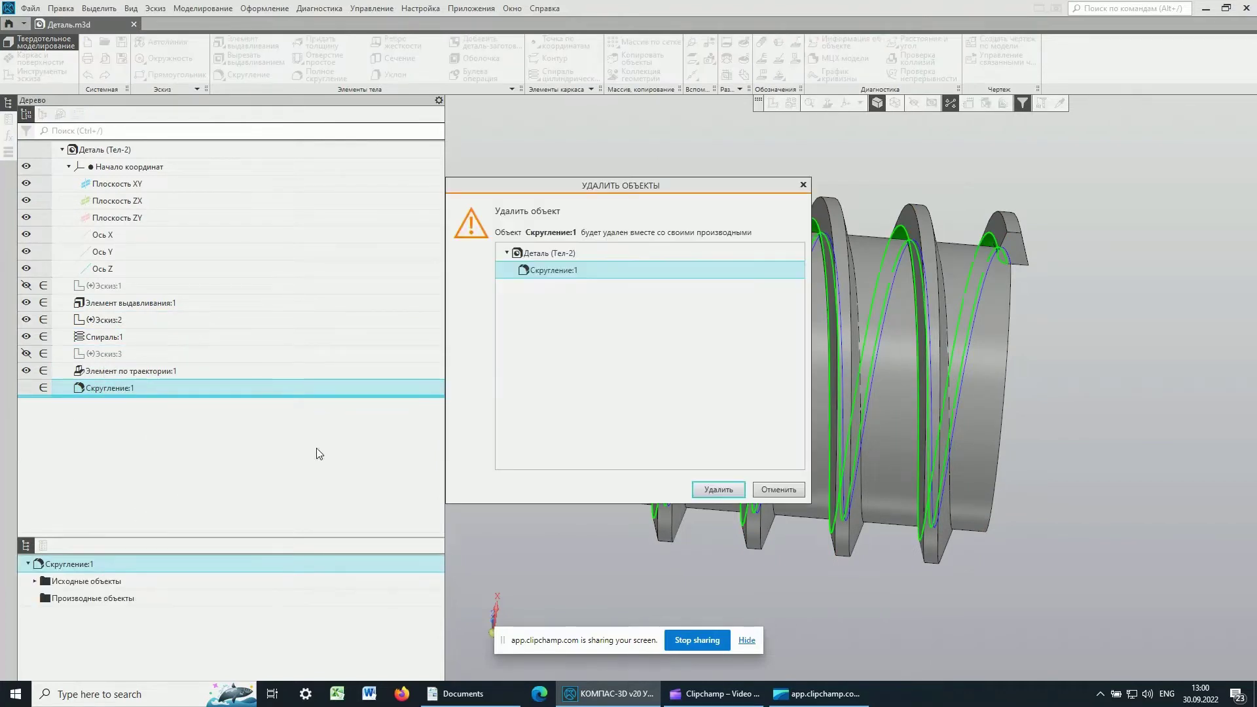
pyautogui.click(717, 489)
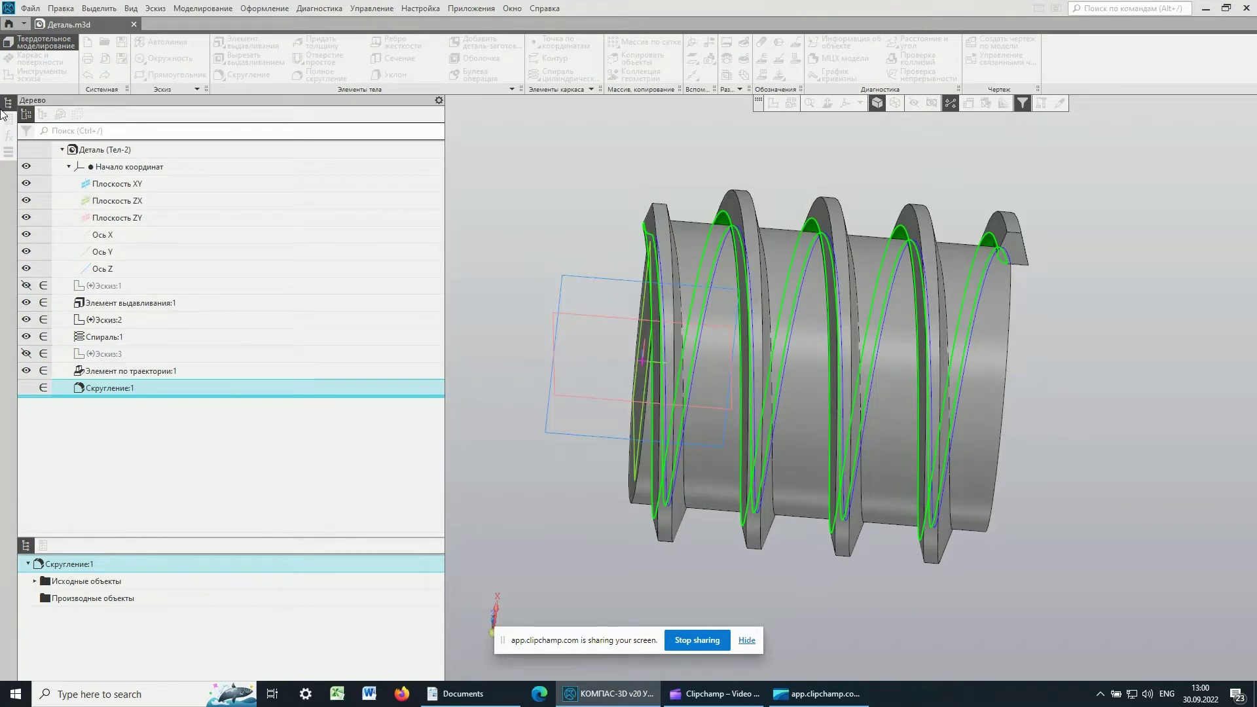
# Show the tree by structure and expand Тела to inspect Тело 1 and Тело 2
pyautogui.click(43, 115)
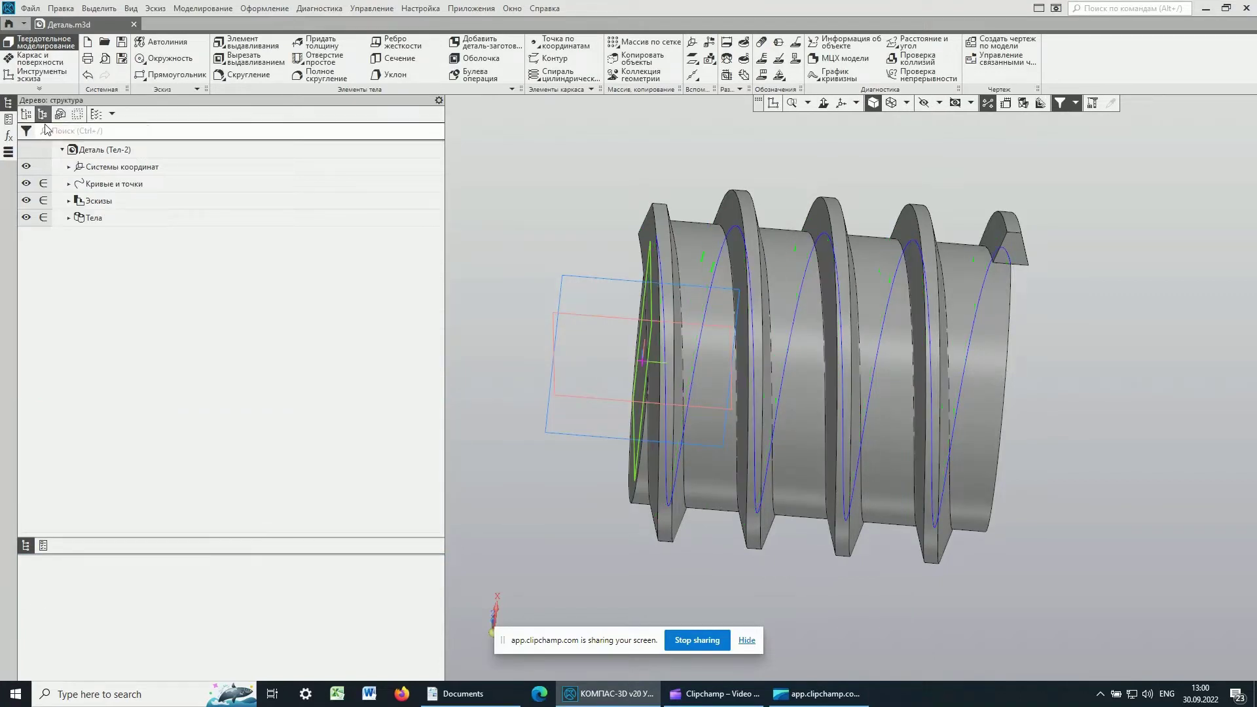
pyautogui.click(66, 219)
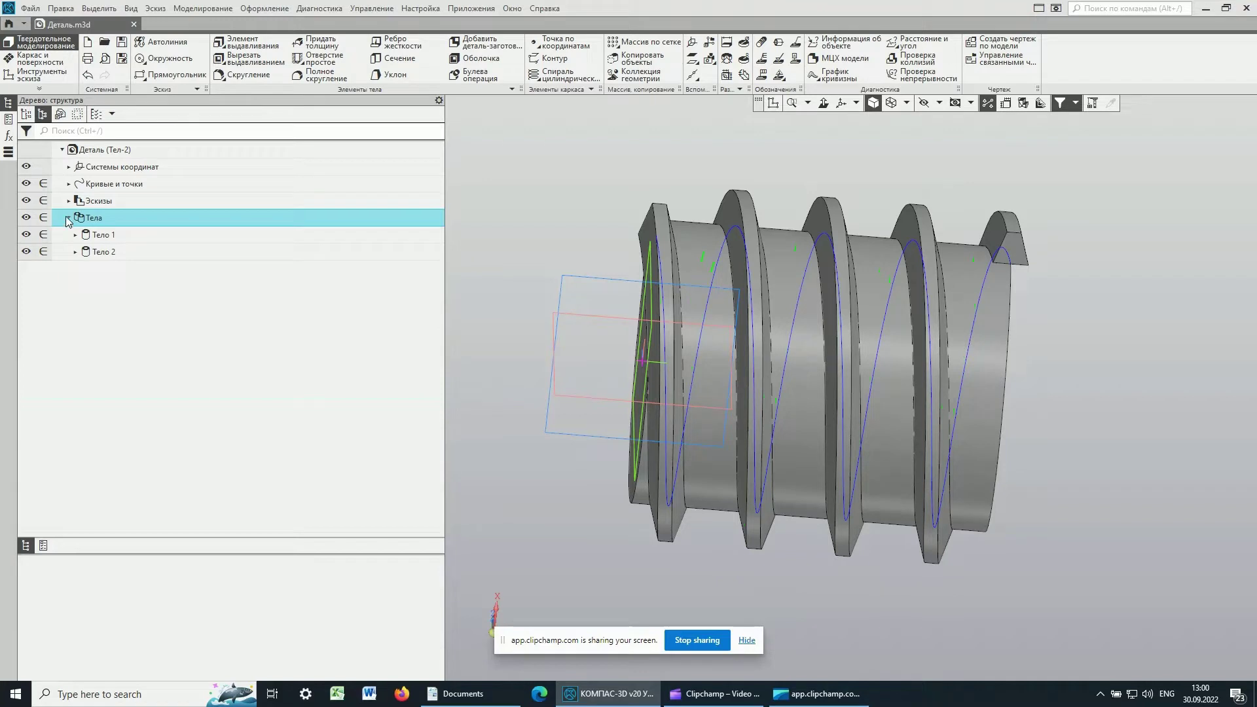
pyautogui.click(89, 234)
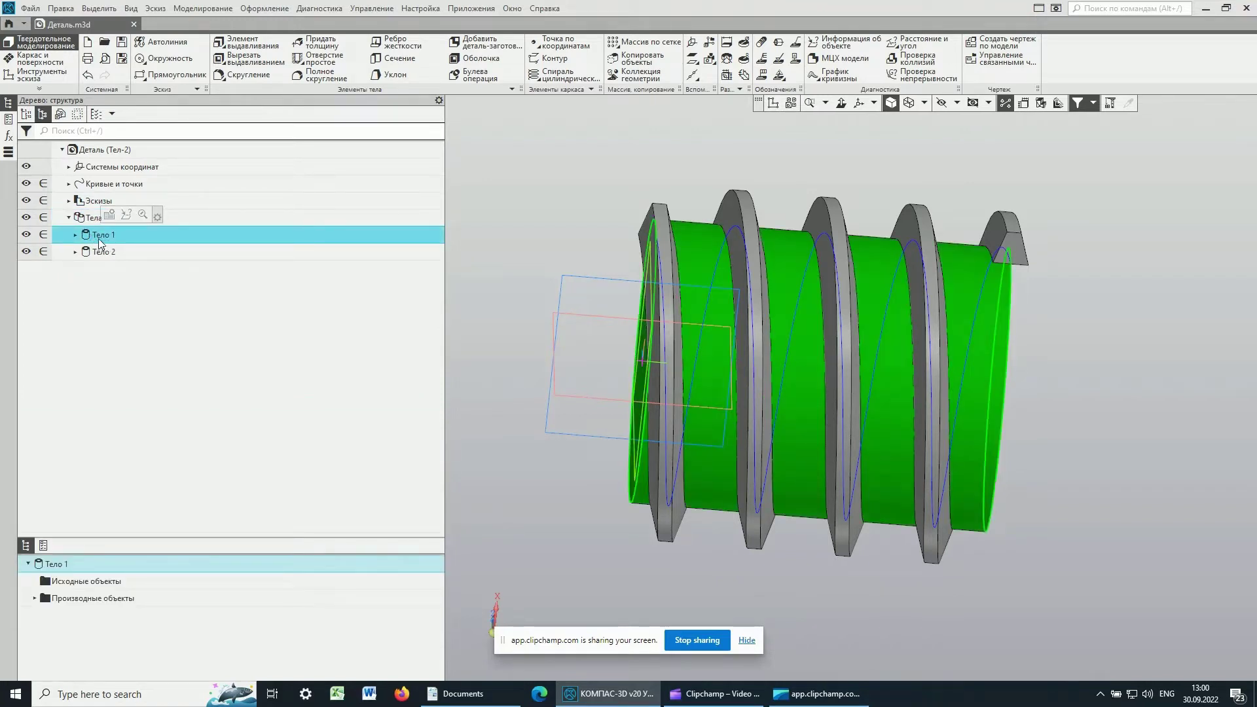
pyautogui.keyDown('ctrl'); pyautogui.click(80, 257); pyautogui.keyUp('ctrl')
pyautogui.click(102, 253)
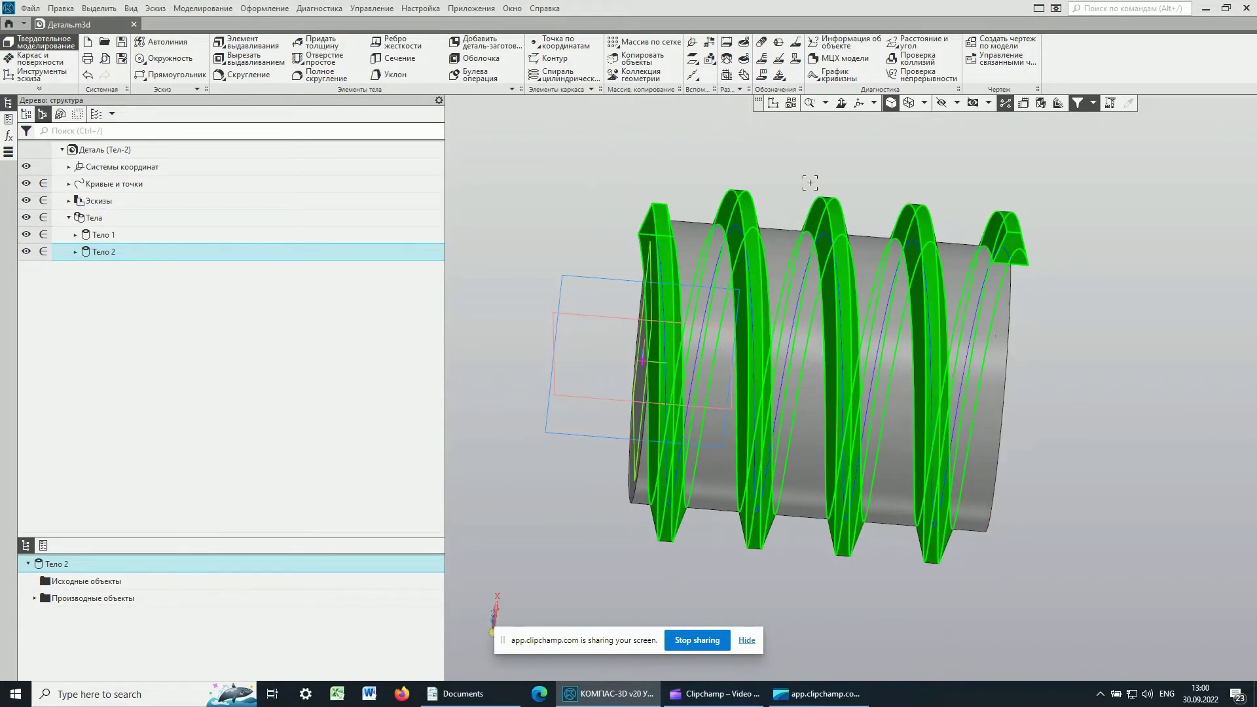
# Union thread body Тело 2 with cylinder Тело 1 via Булева операция, then inspect the merged body
pyautogui.click(475, 74)
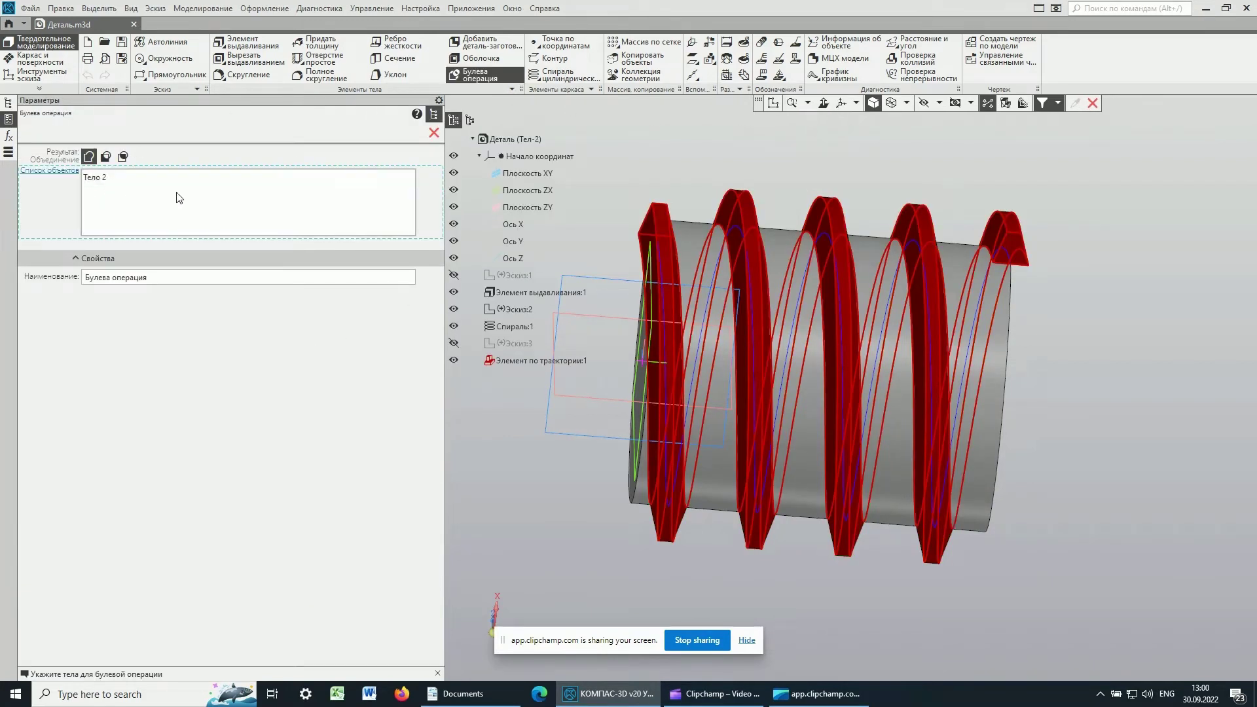
pyautogui.click(691, 244)
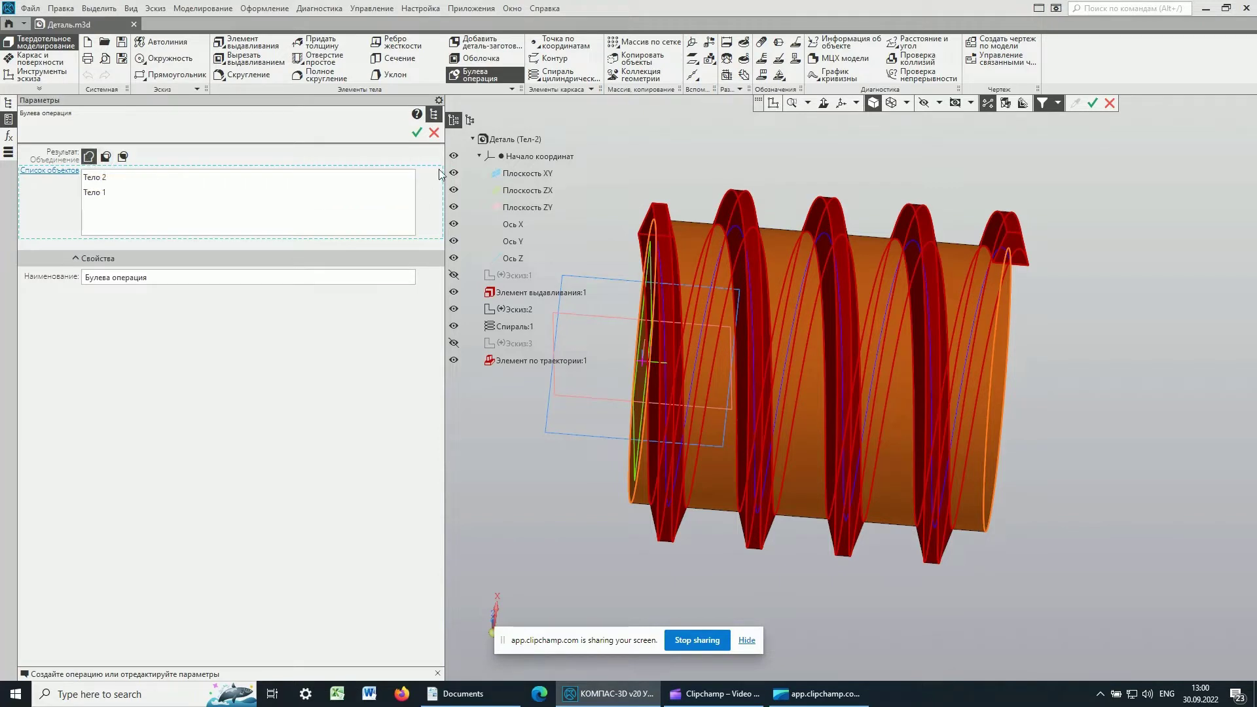
pyautogui.click(415, 135)
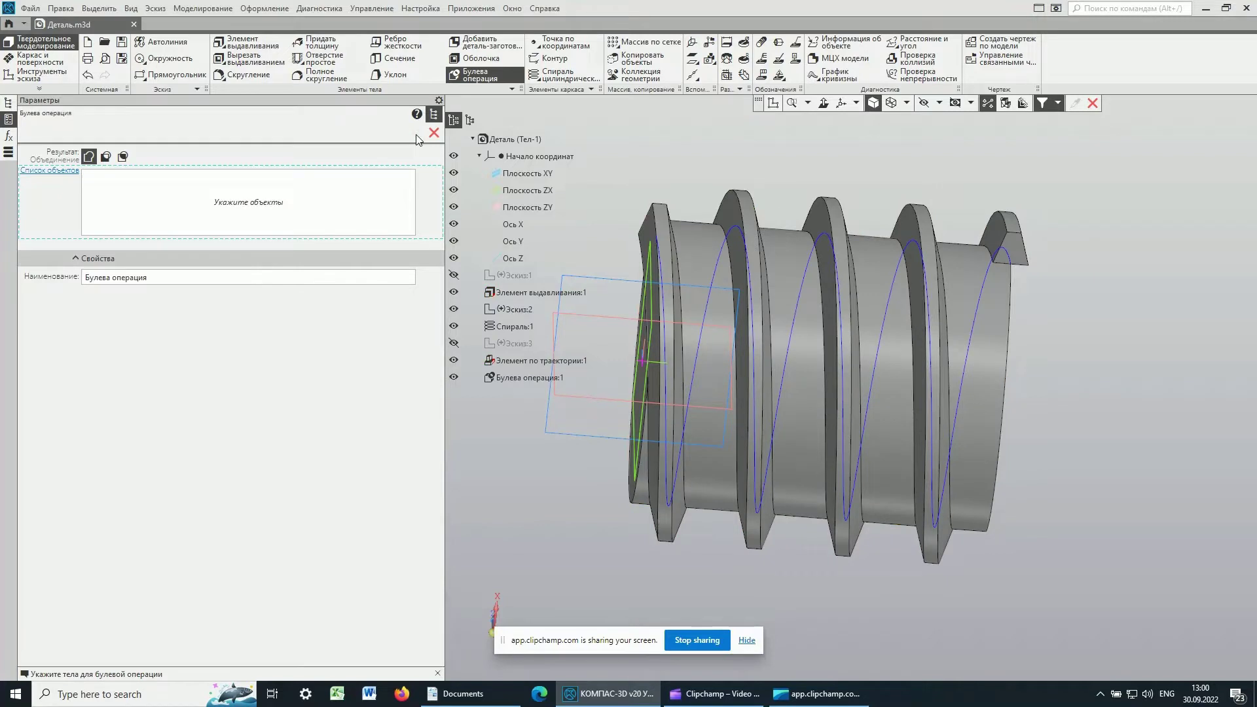
pyautogui.click(434, 133)
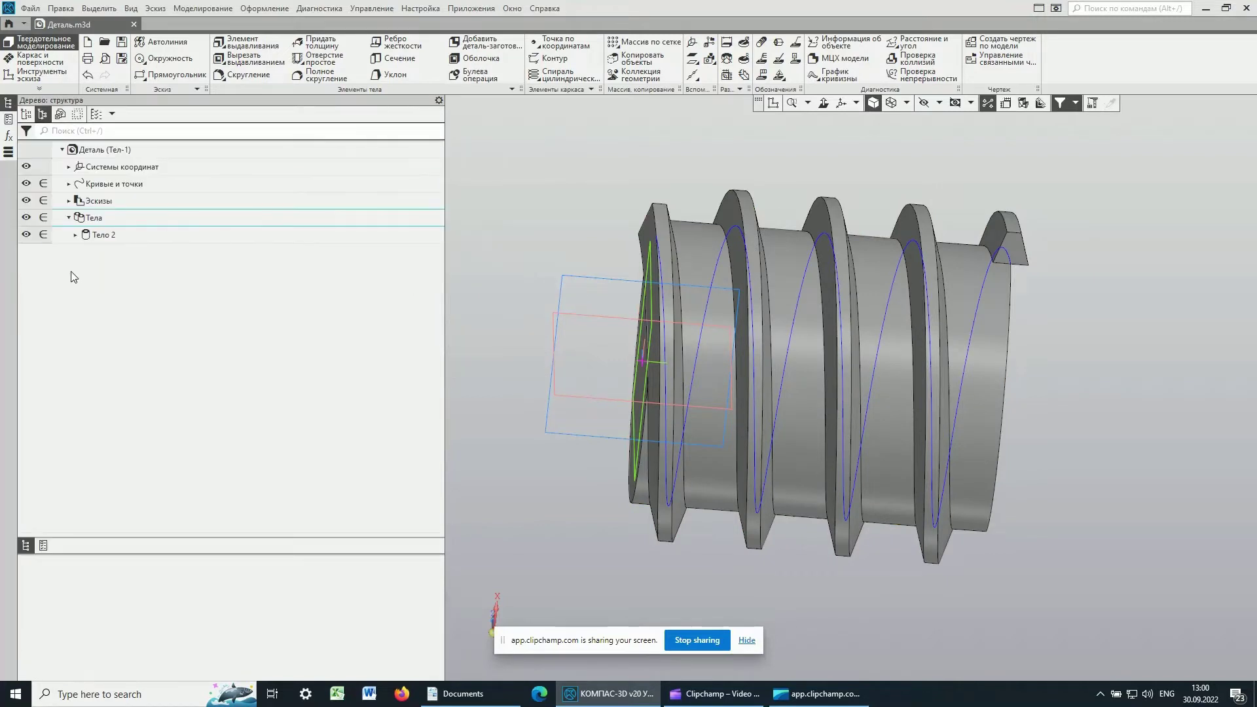
pyautogui.click(73, 234)
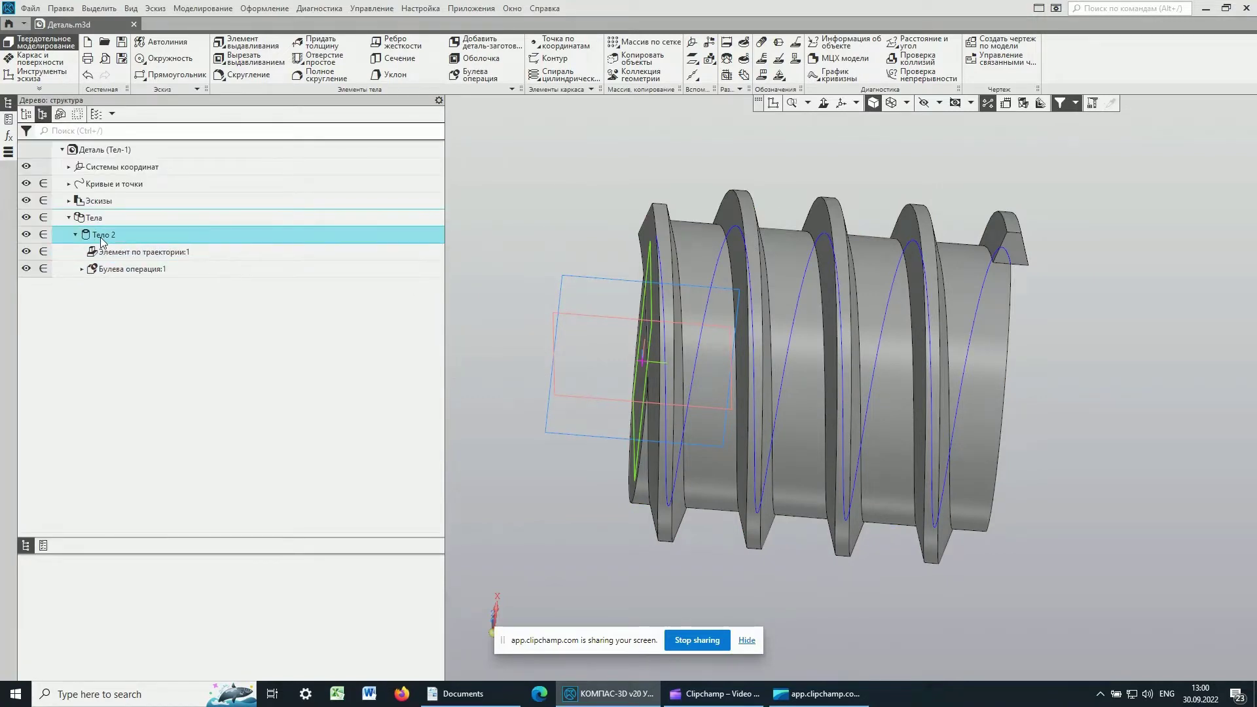
pyautogui.click(100, 237)
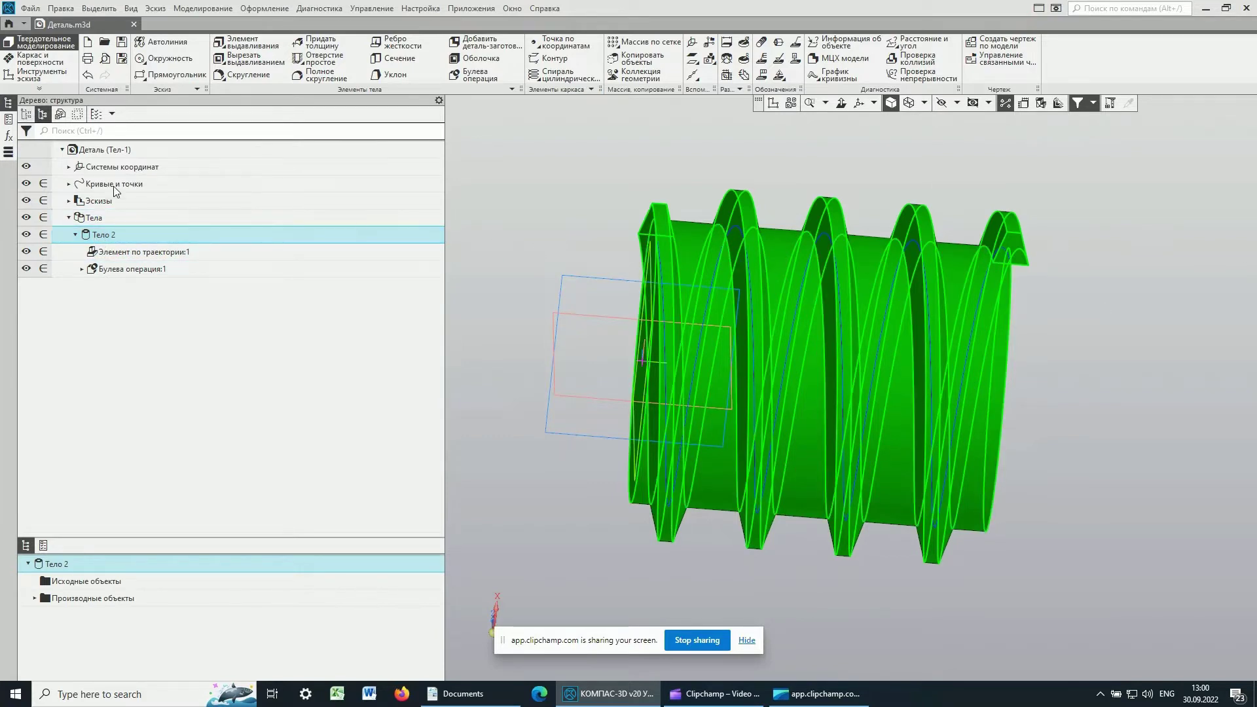
pyautogui.click(1203, 369)
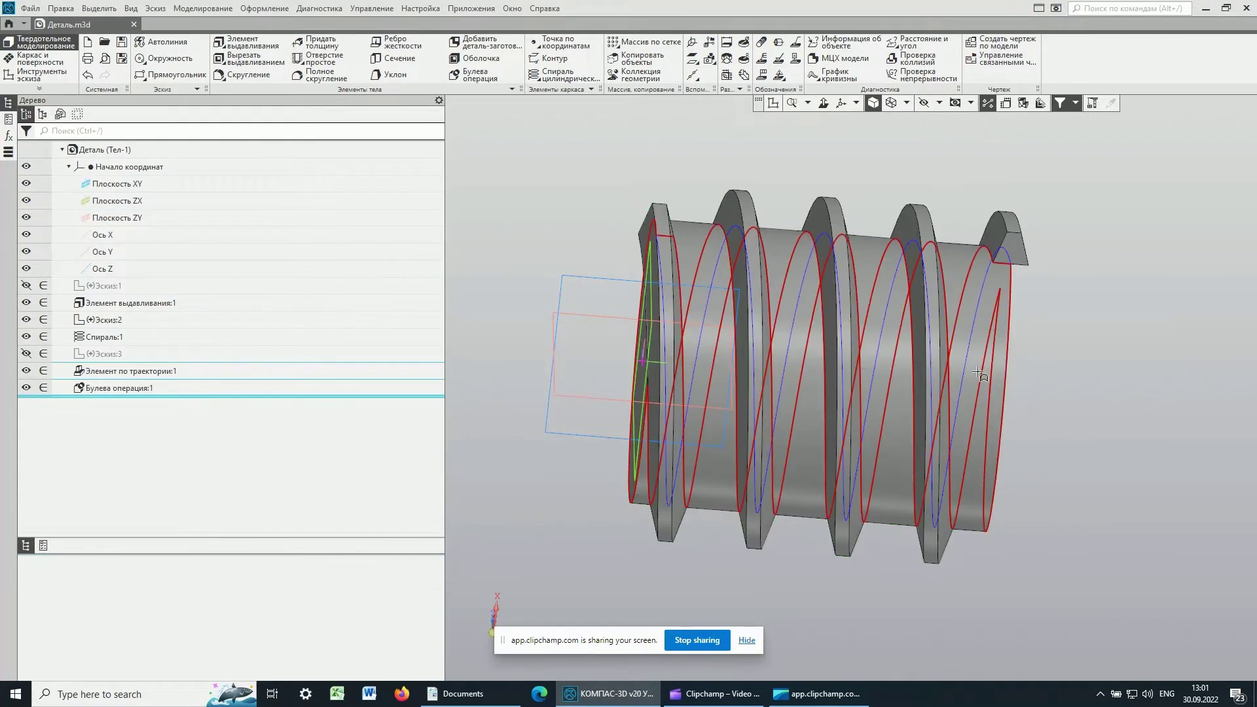
# Start a Разрезать cut on plane ZX and turn the view normal to that plane
pyautogui.moveTo(1092, 345)
pyautogui.mouseDown(button='middle')
pyautogui.moveTo(1119, 317)
pyautogui.moveTo(1080, 314)
pyautogui.moveTo(1086, 302)
pyautogui.moveTo(1111, 314)
pyautogui.moveTo(1100, 301)
pyautogui.moveTo(1114, 284)
pyautogui.mouseUp(button='middle')
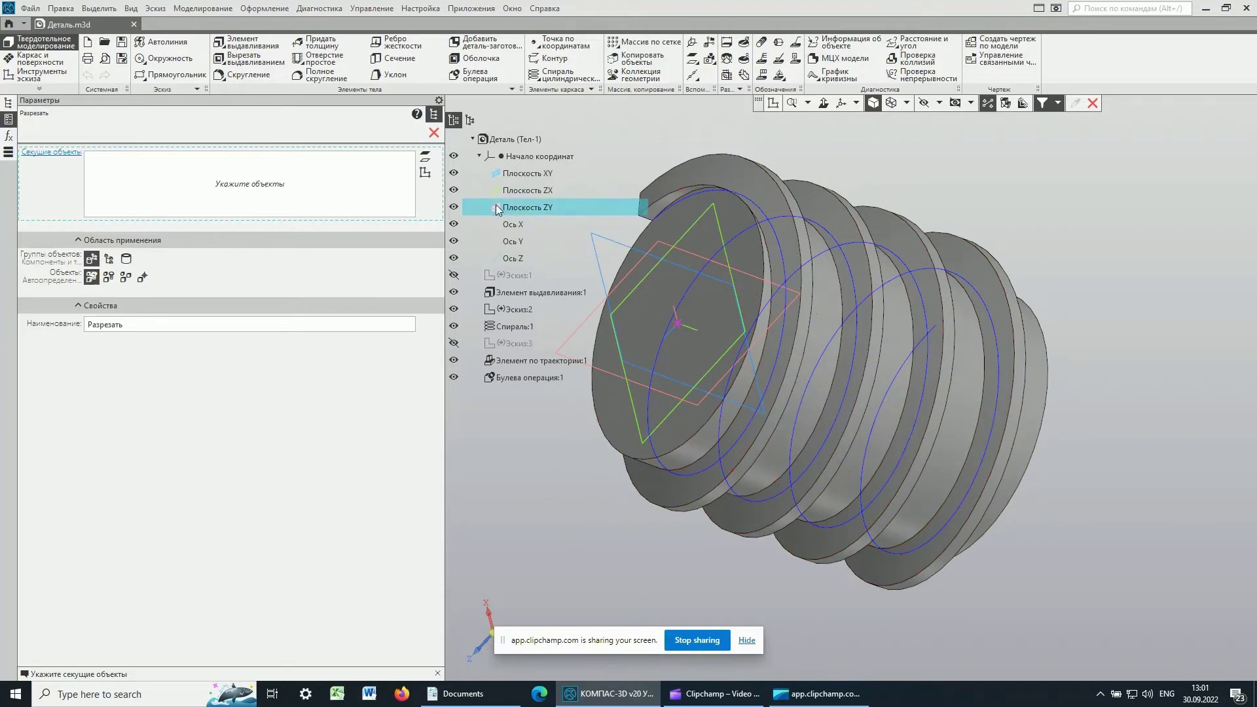
pyautogui.click(531, 191)
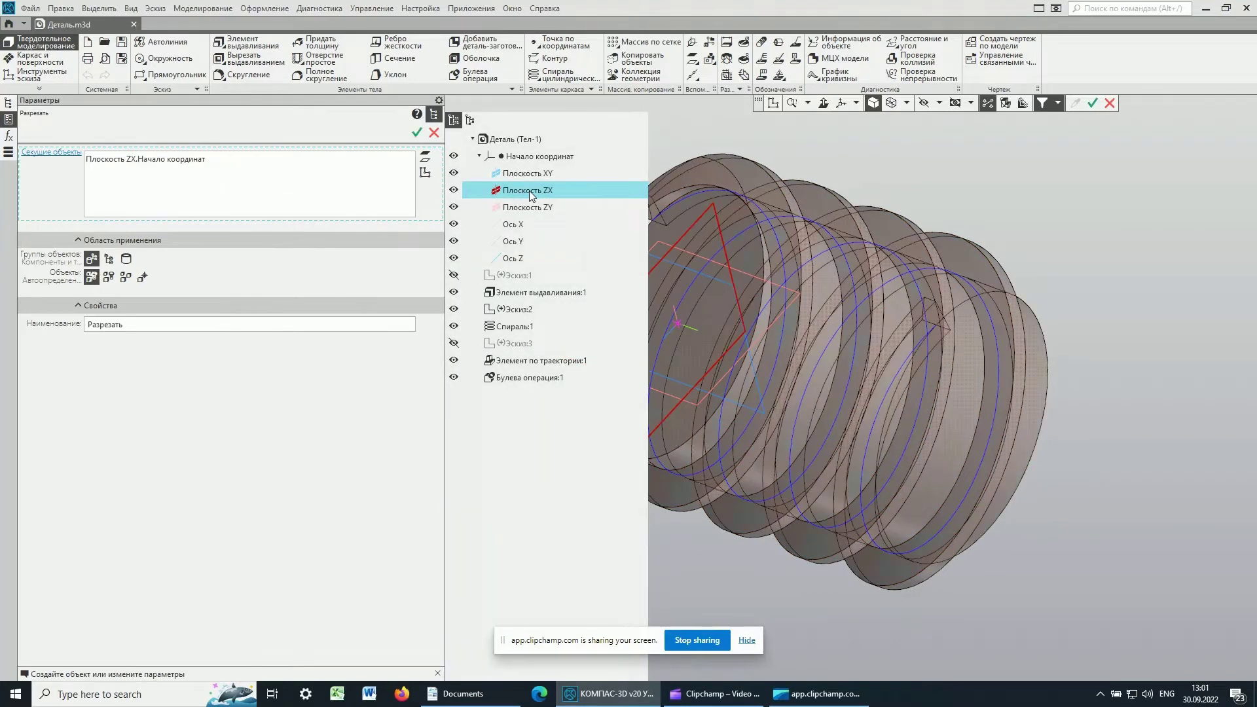
pyautogui.click(824, 107)
pyautogui.click(677, 246)
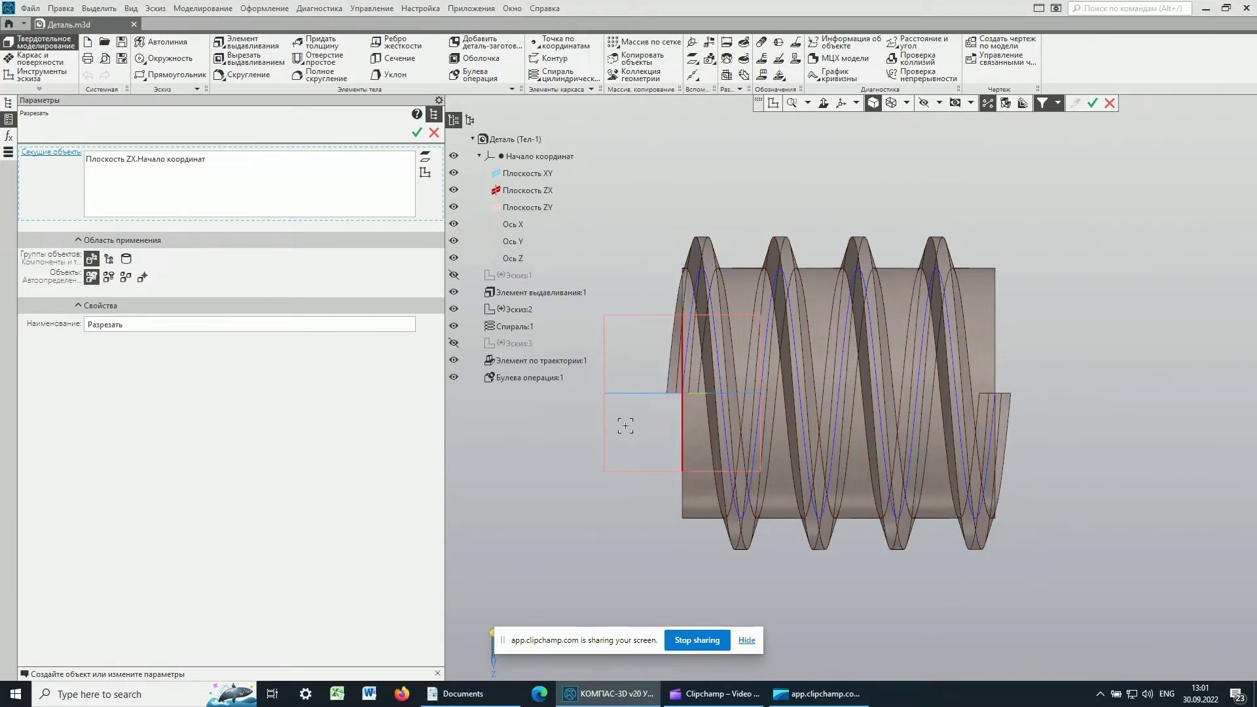
# Turn off Оставить все, remove piece (1, 1), and apply the cut keeping piece (1, 2)
pyautogui.click(417, 134)
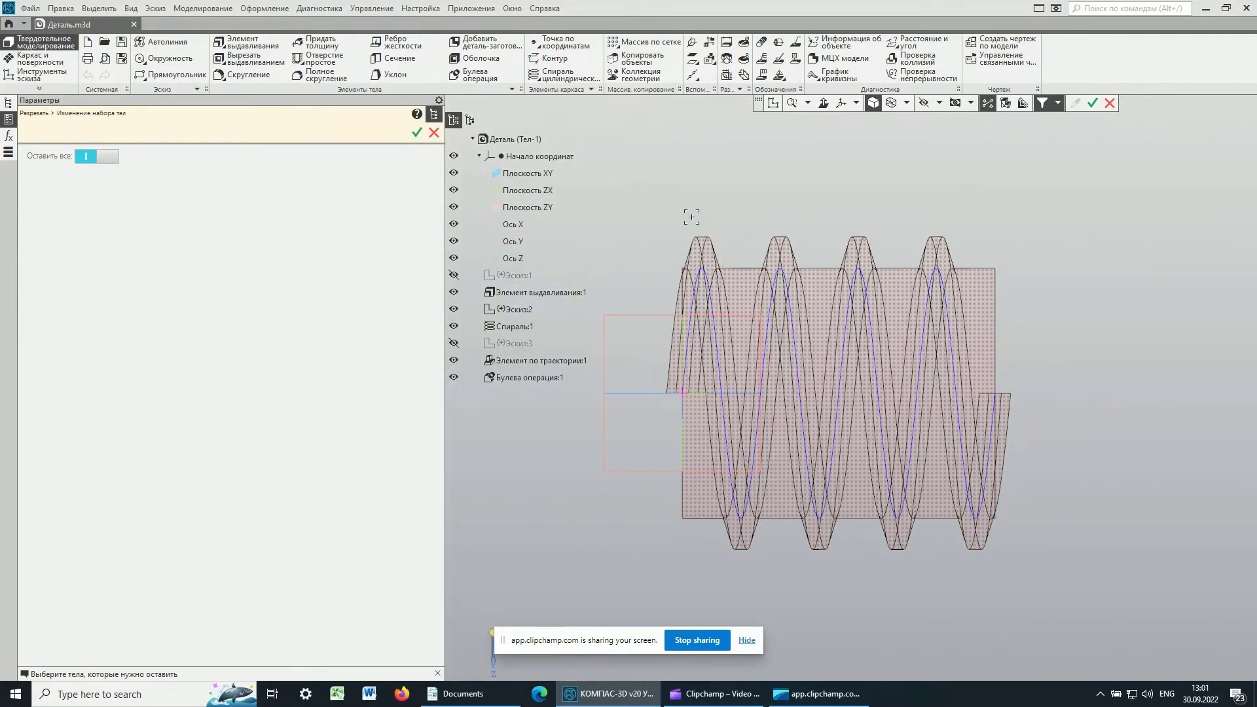
pyautogui.scroll(3, 676, 374)
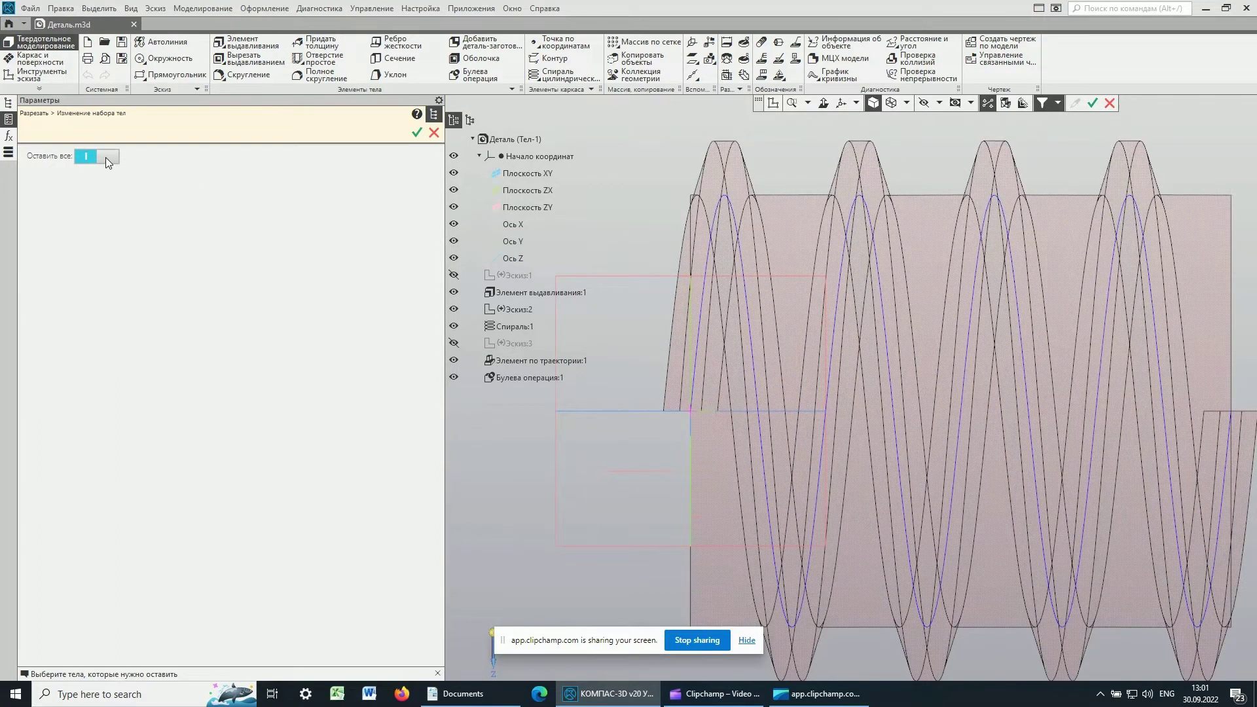
pyautogui.click(106, 158)
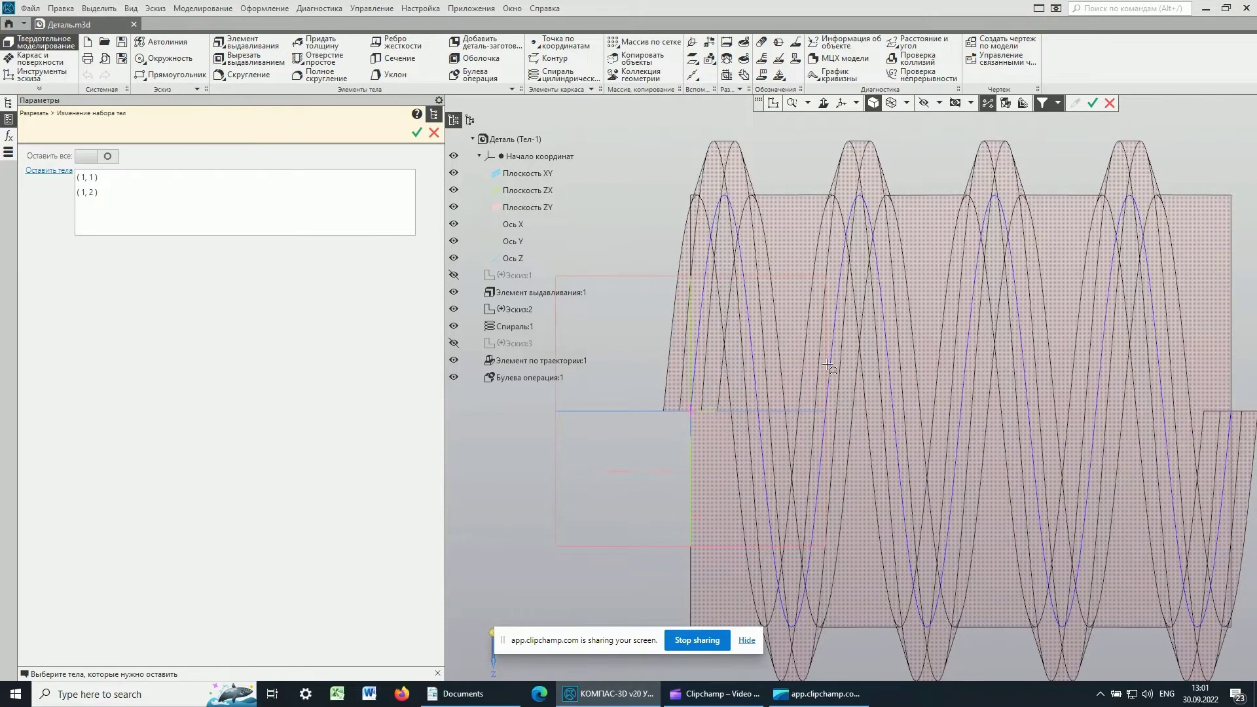
pyautogui.scroll(-2, 828, 366)
pyautogui.click(91, 178)
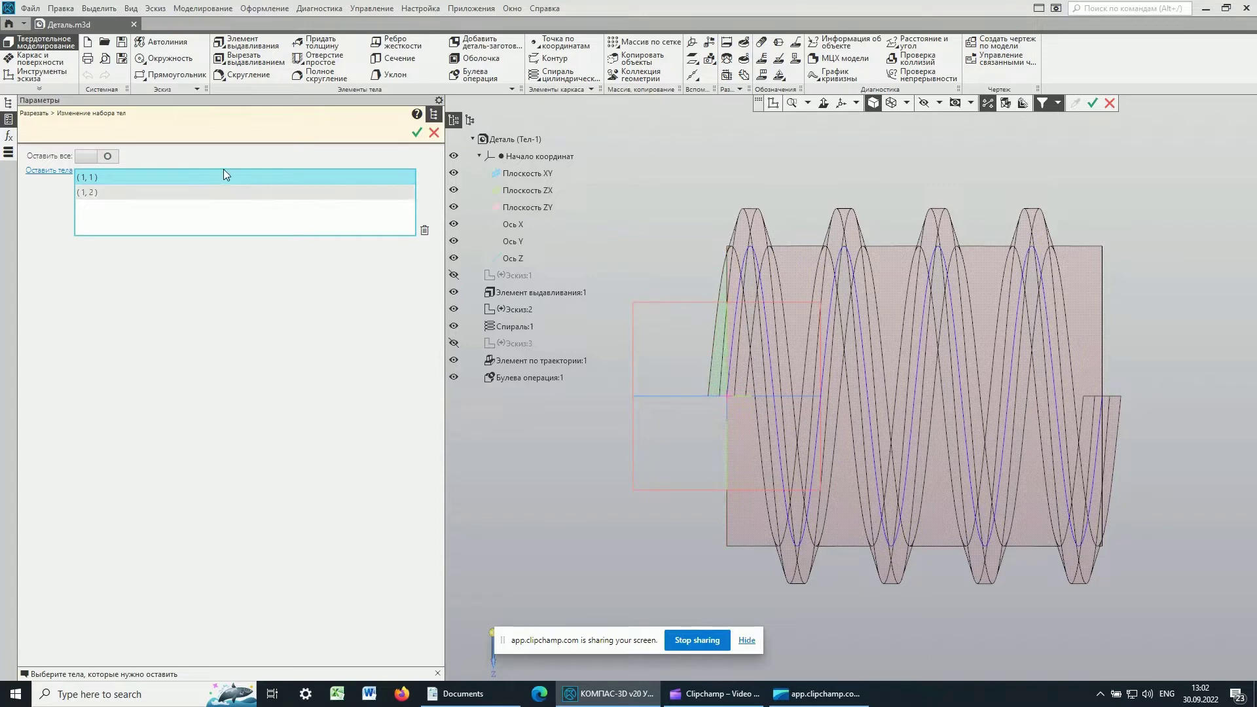
pyautogui.click(424, 231)
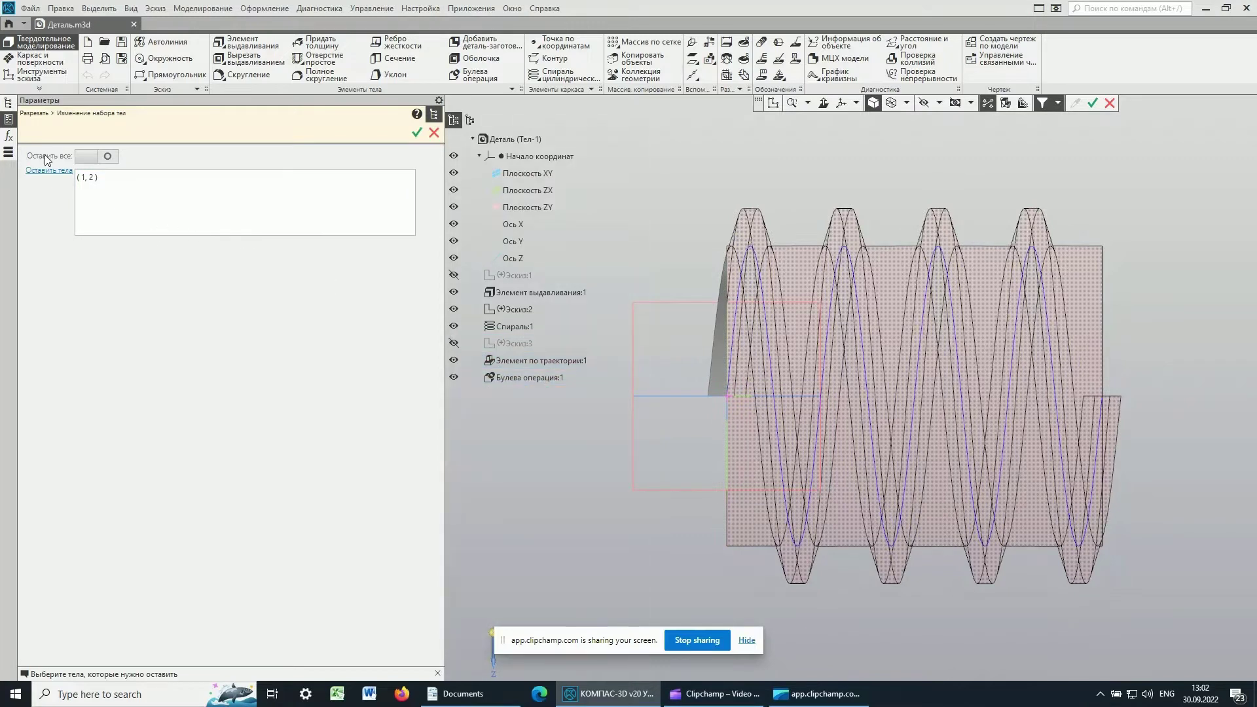
pyautogui.click(83, 183)
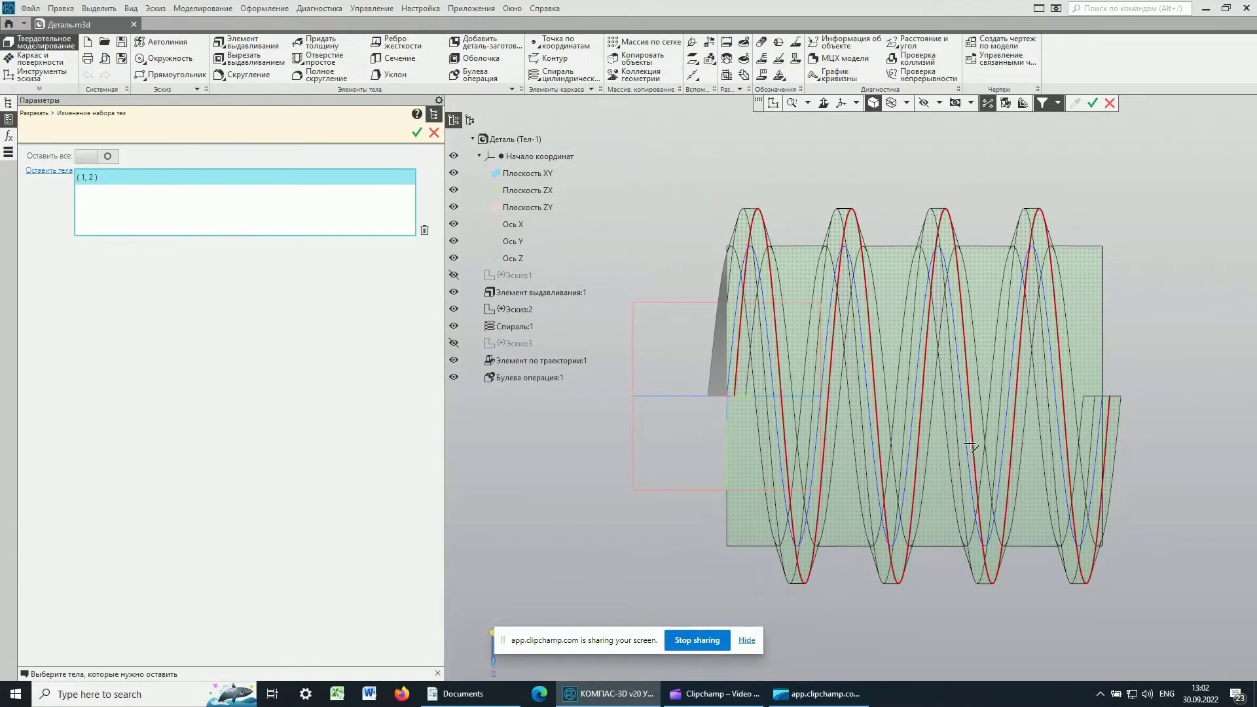
pyautogui.click(416, 134)
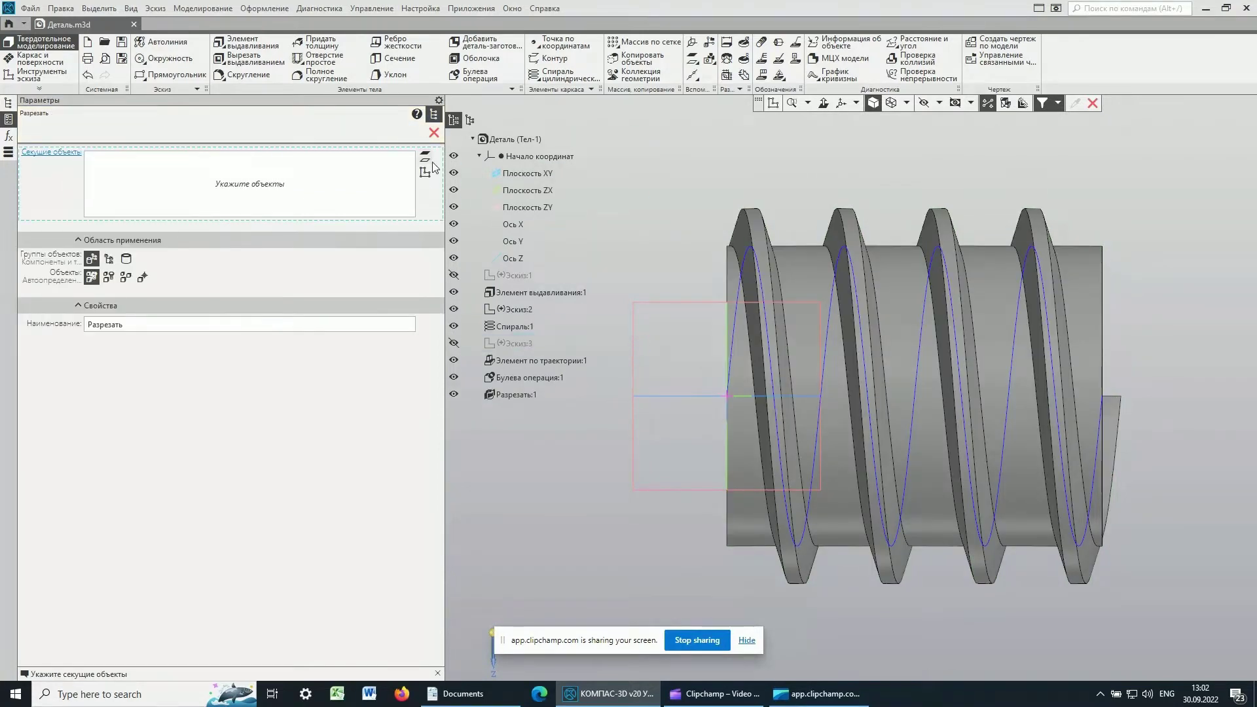
# Create Смещенная плоскость:1 offset 10 from the end face as the second cut's cutting plane
pyautogui.moveTo(875, 190)
pyautogui.mouseDown(button='middle')
pyautogui.moveTo(927, 190)
pyautogui.moveTo(878, 189)
pyautogui.moveTo(838, 100)
pyautogui.moveTo(854, 74)
pyautogui.mouseUp(button='middle')
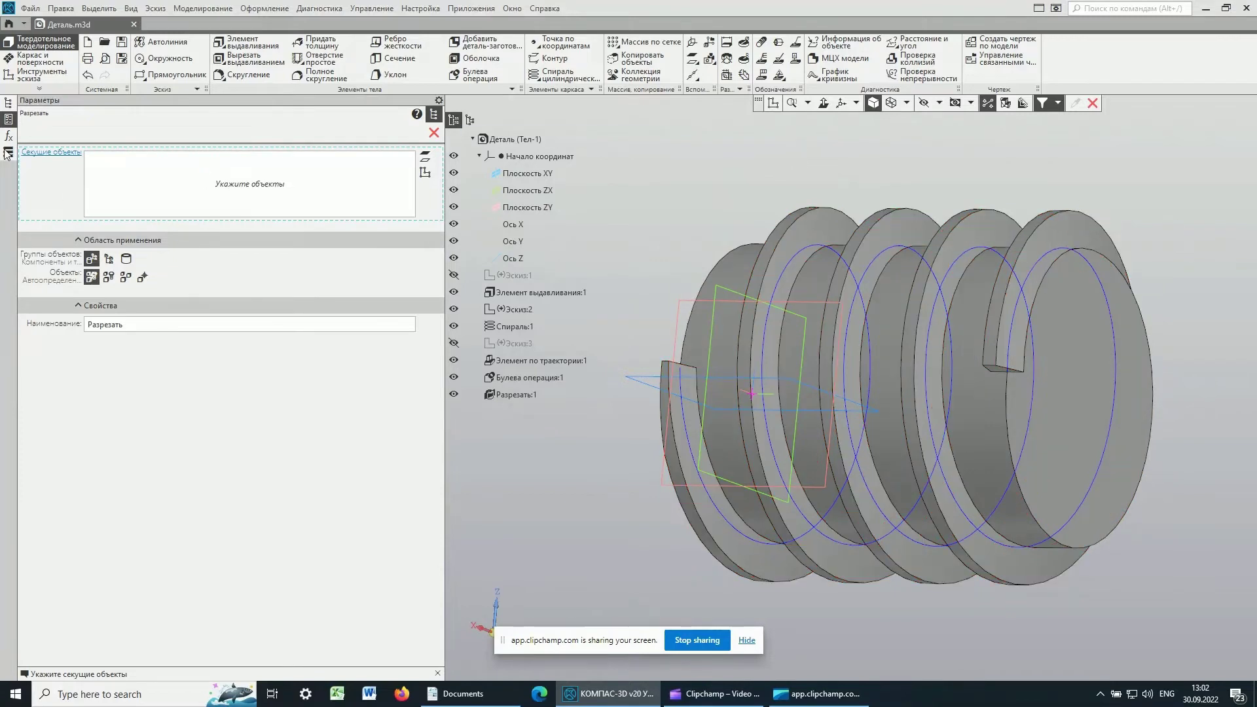
pyautogui.click(425, 159)
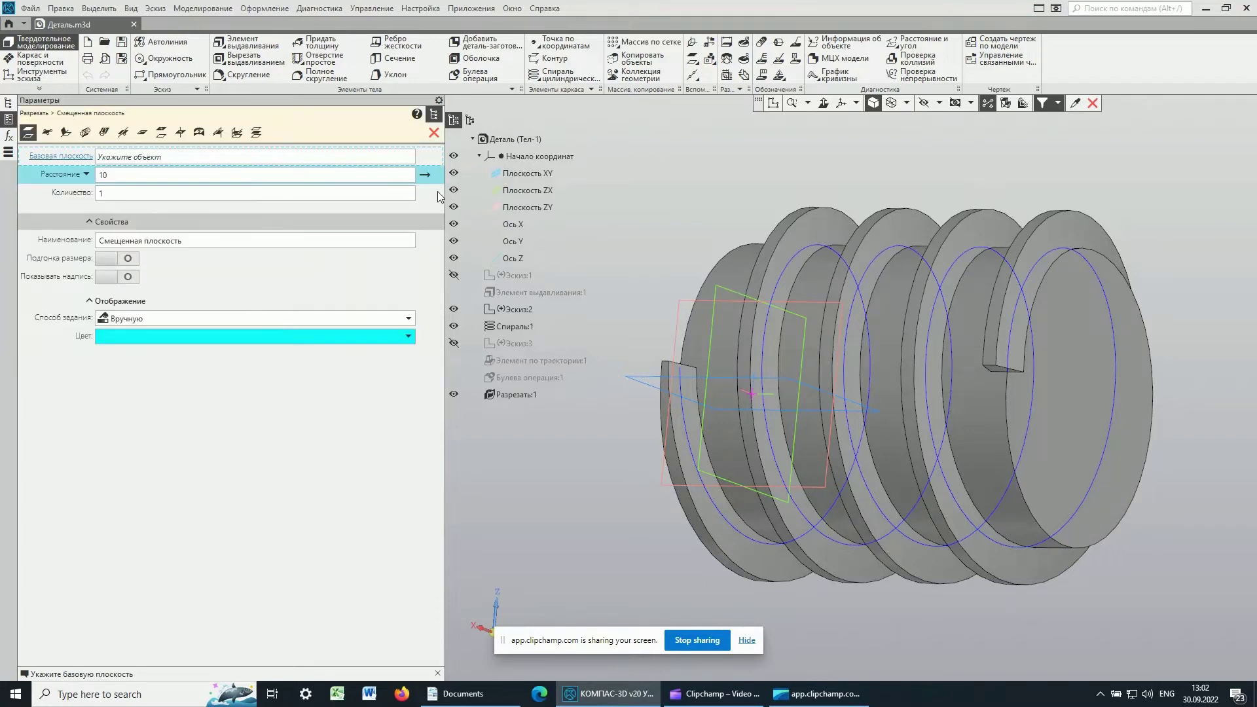
pyautogui.click(1084, 341)
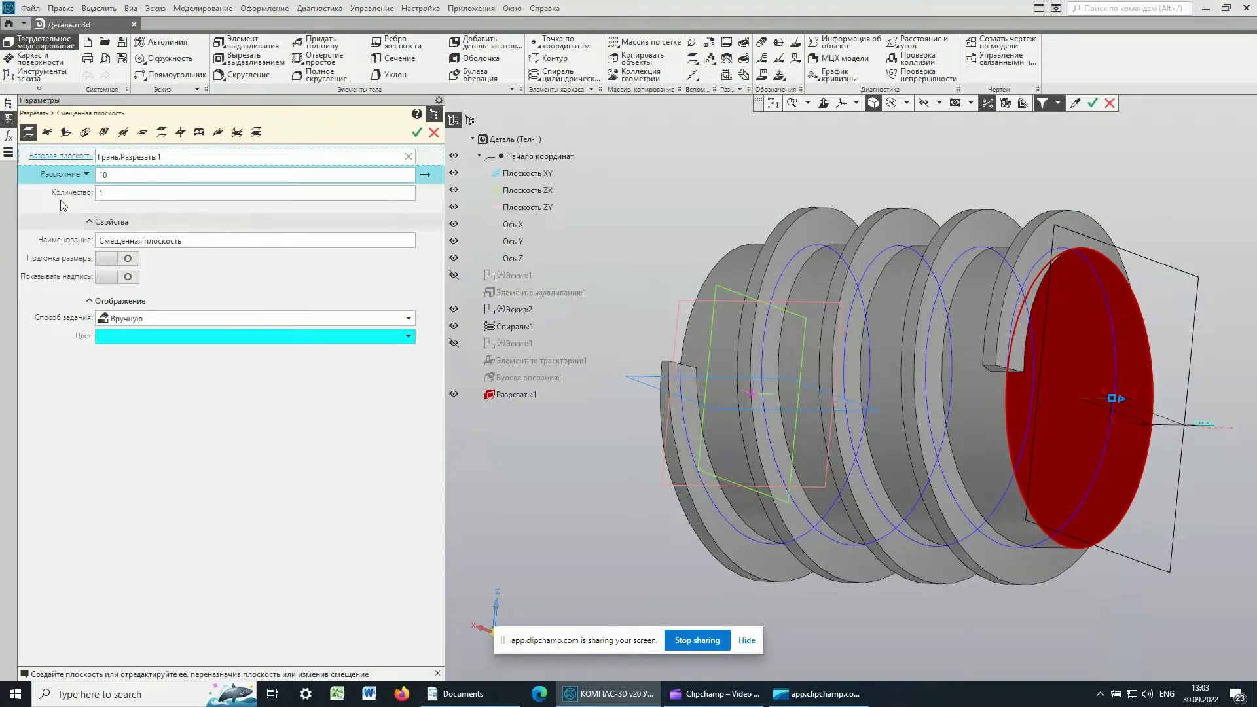
pyautogui.click(65, 178)
pyautogui.write('0')
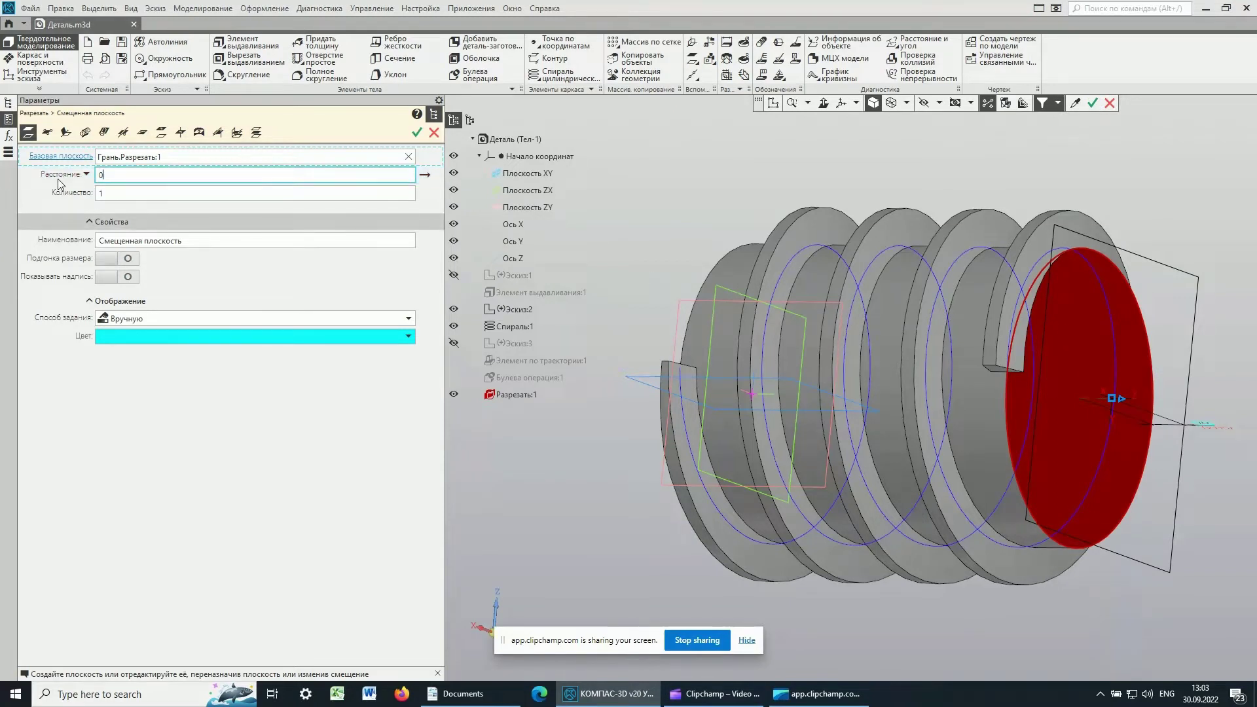
pyautogui.click(417, 133)
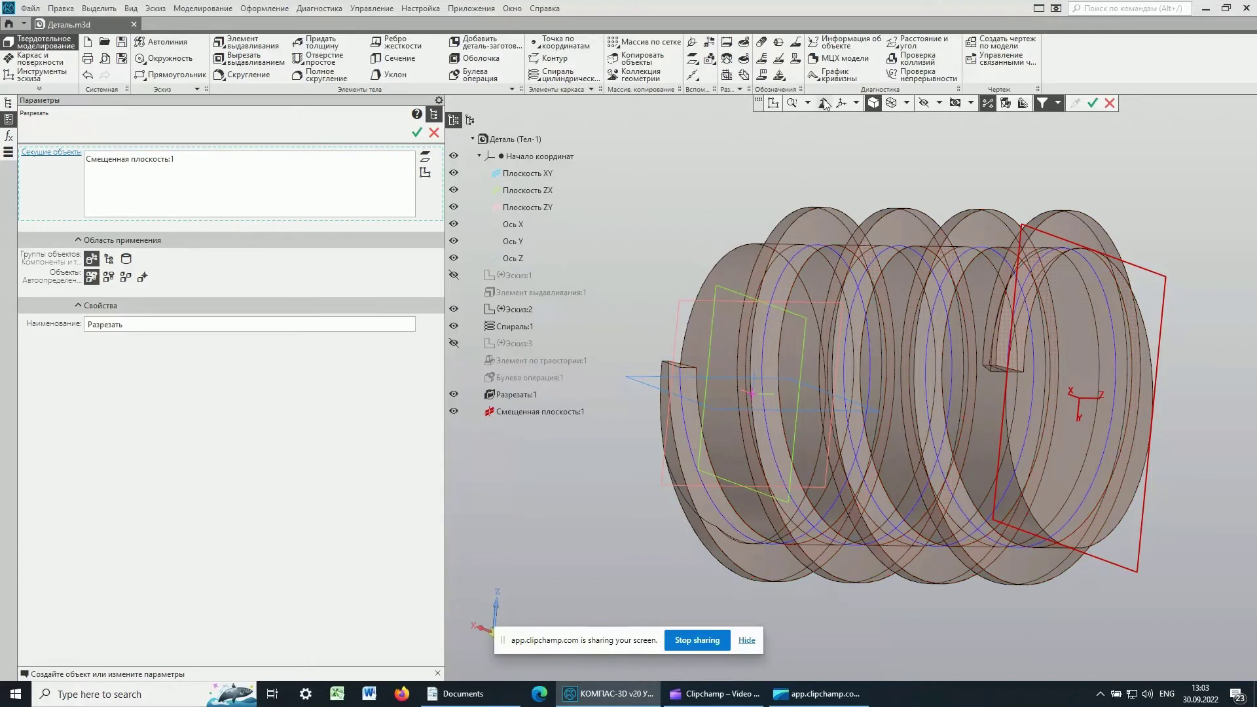
# Turn off Оставить все, delete body (1, 2), and apply Разрезать:2 keeping body (1, 1)
pyautogui.moveTo(845, 327); pyautogui.dragTo(875, 325, button='middle')
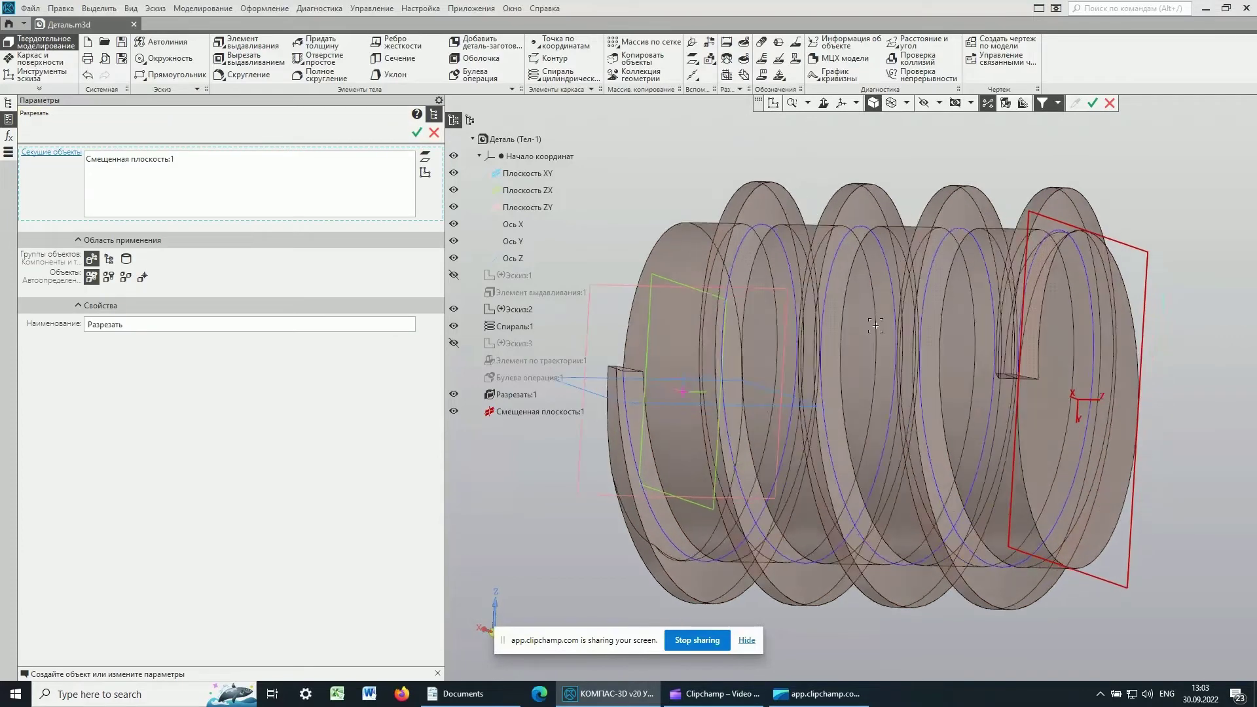
pyautogui.hotkey('ctrl', 'shift', '3')
pyautogui.scroll(-3, 923, 340)
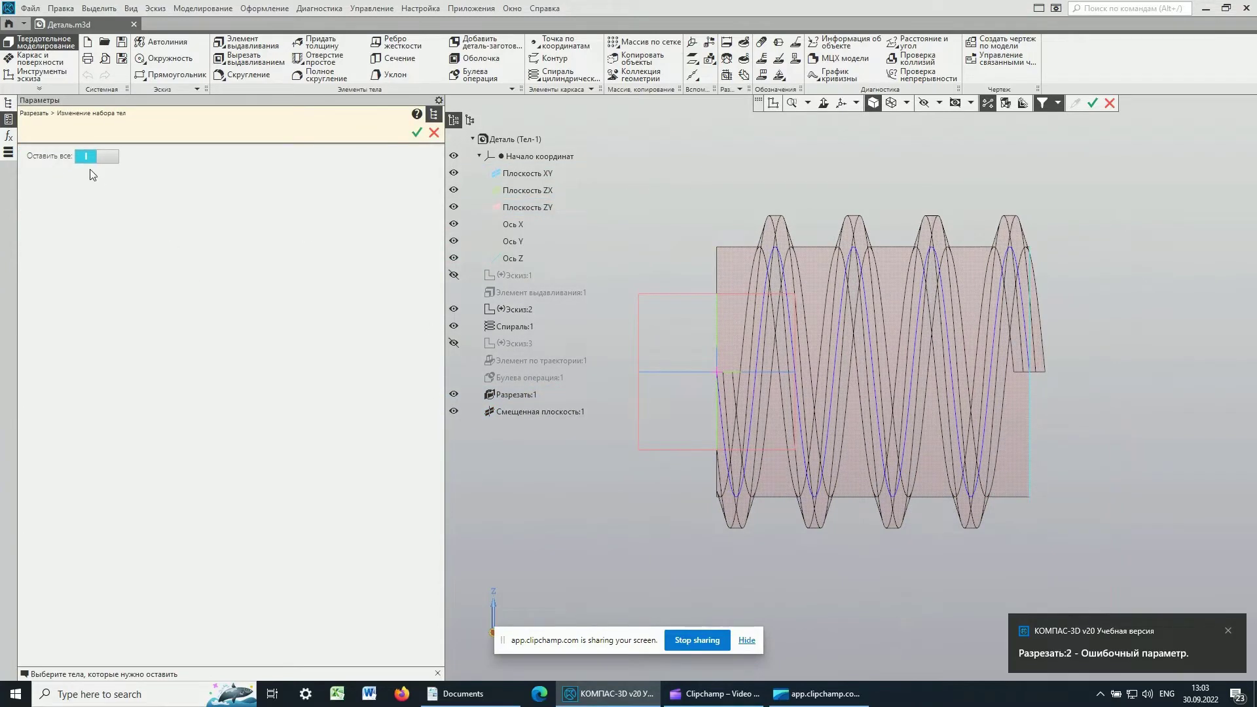
pyautogui.click(107, 158)
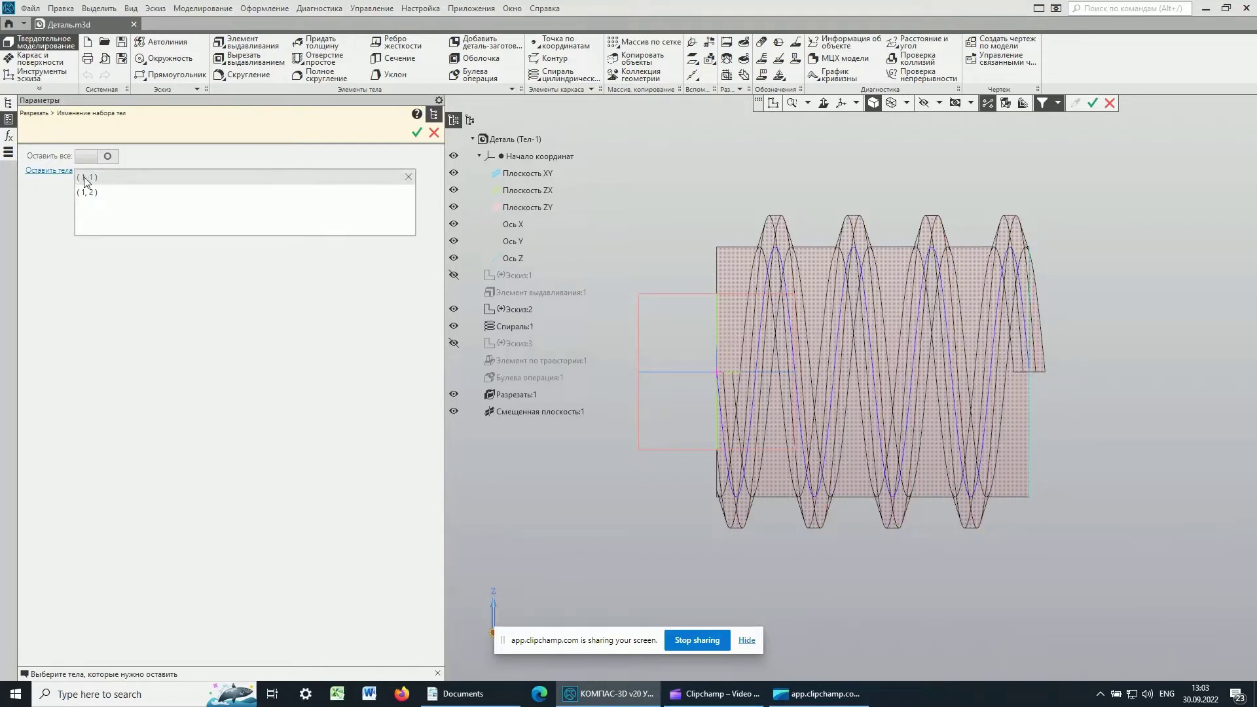
pyautogui.click(119, 182)
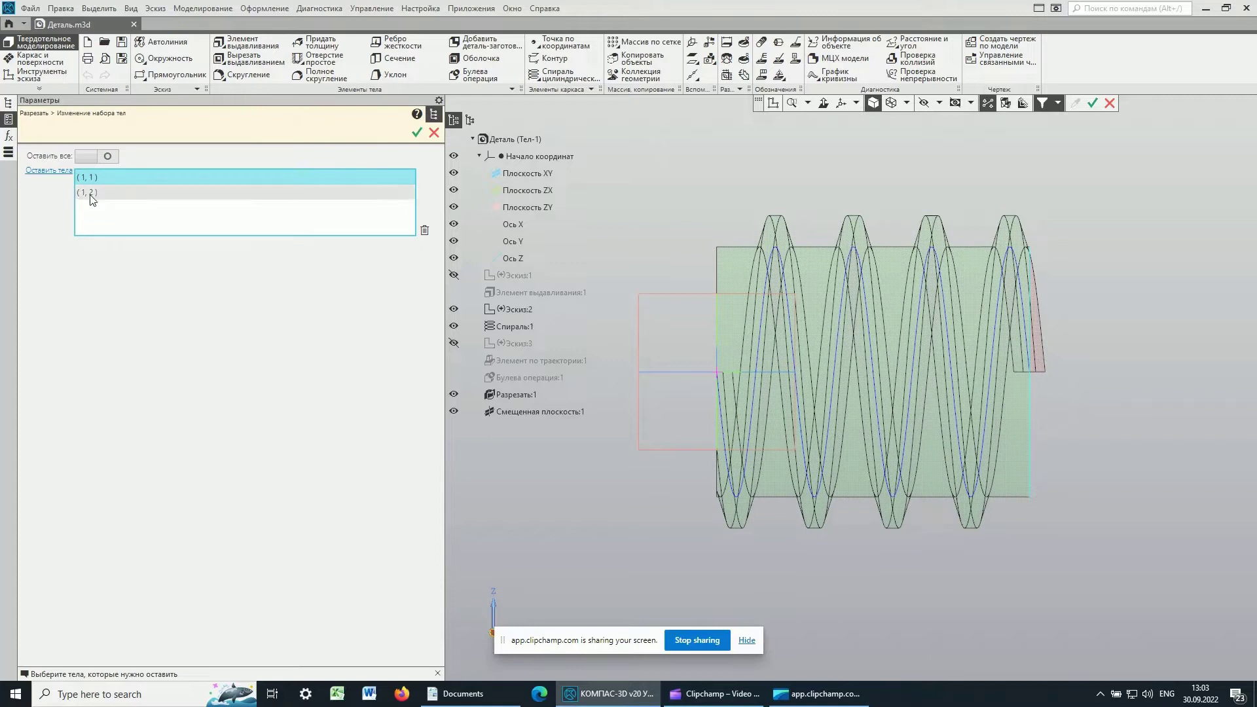
pyautogui.click(91, 196)
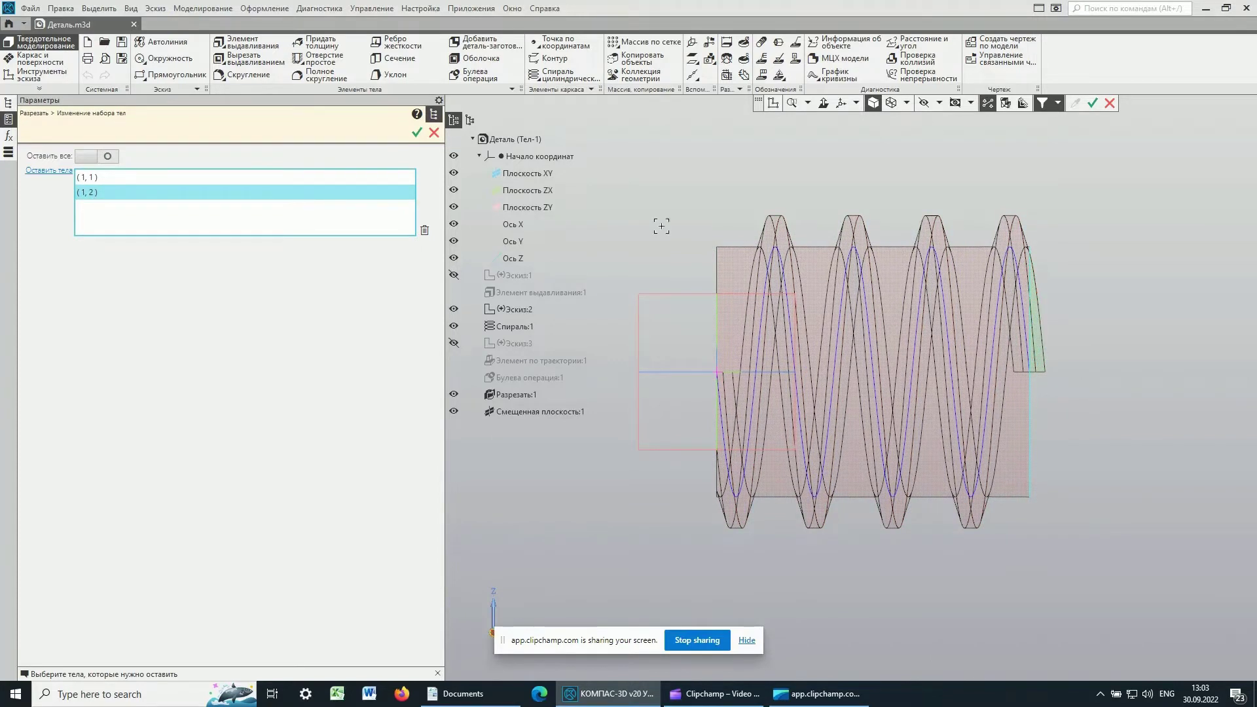
pyautogui.click(113, 178)
pyautogui.click(84, 195)
pyautogui.click(424, 229)
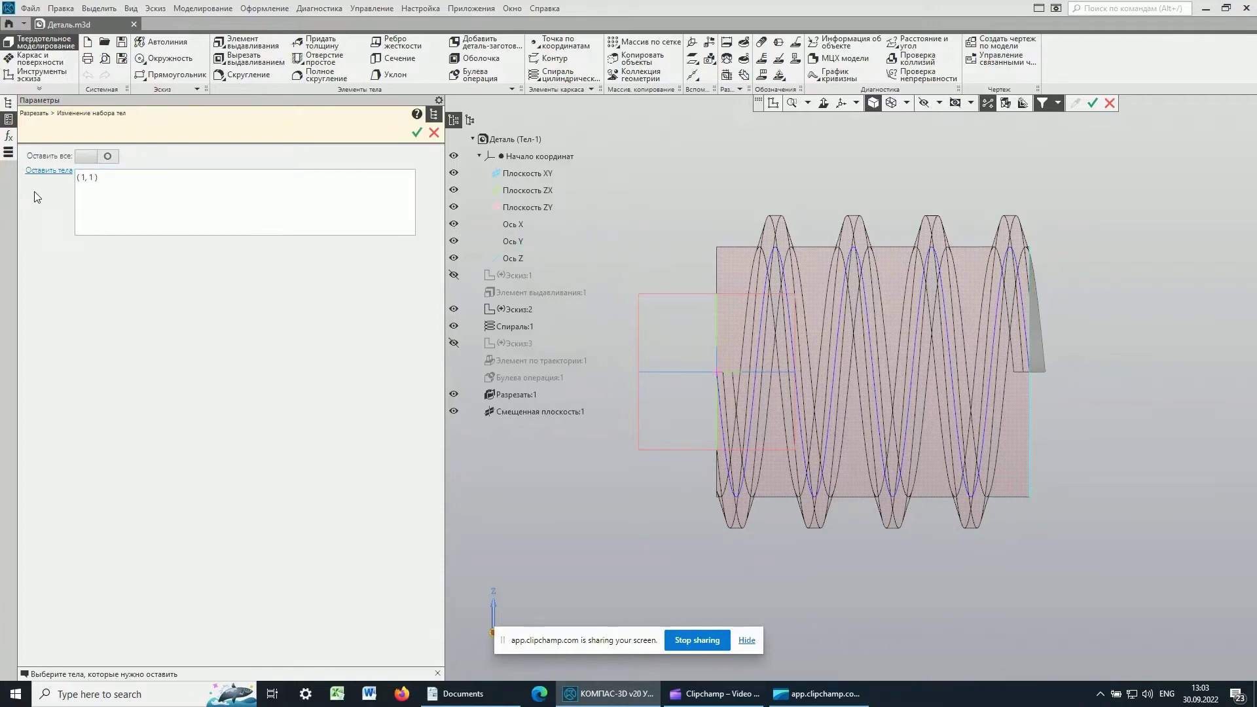
pyautogui.click(92, 186)
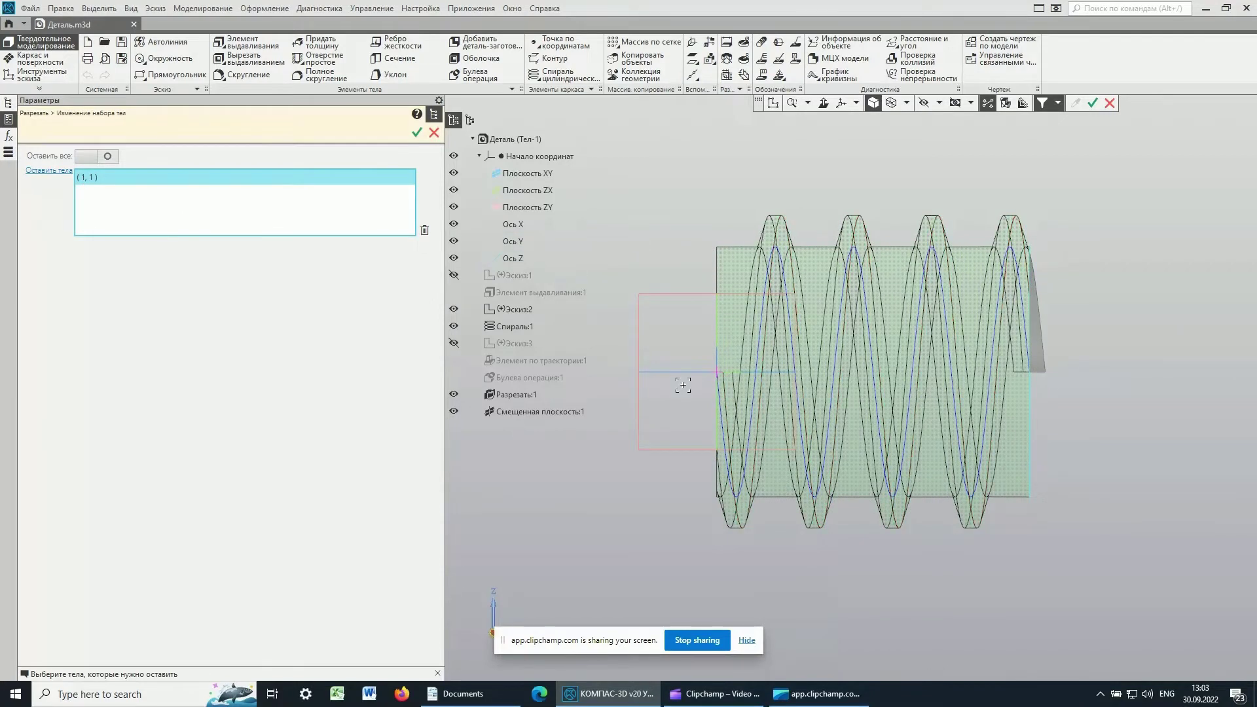
pyautogui.click(418, 135)
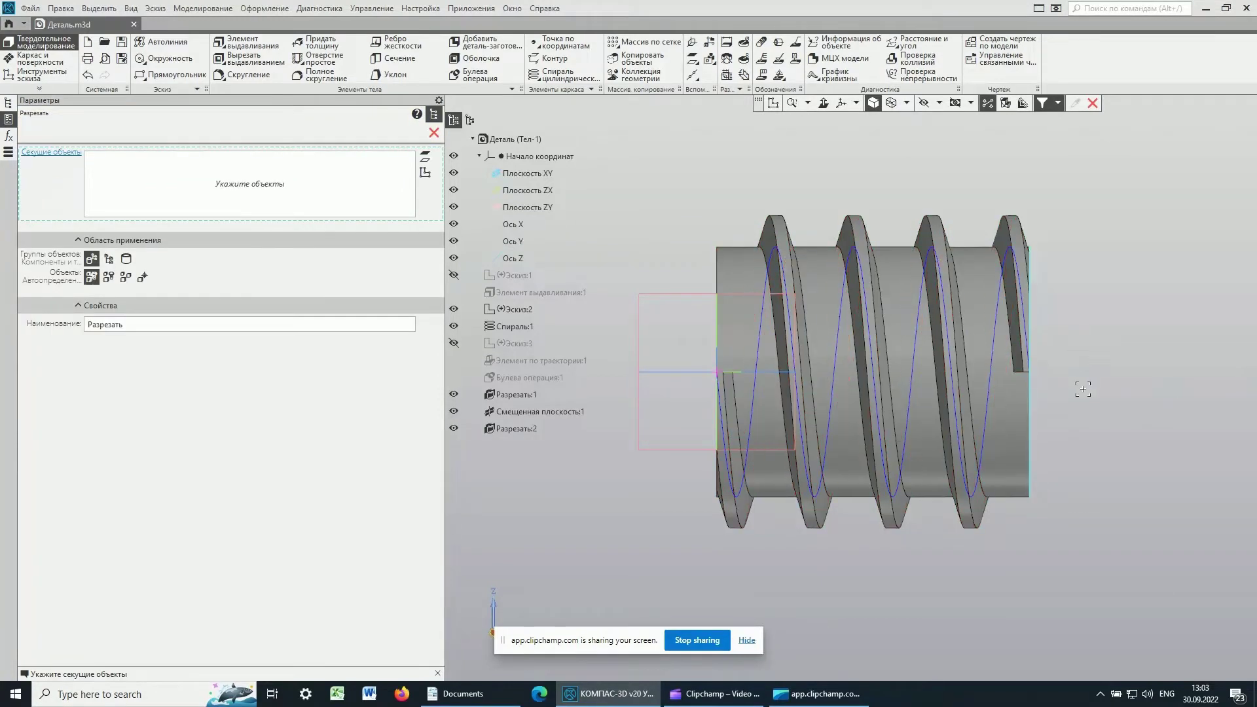
pyautogui.click(434, 132)
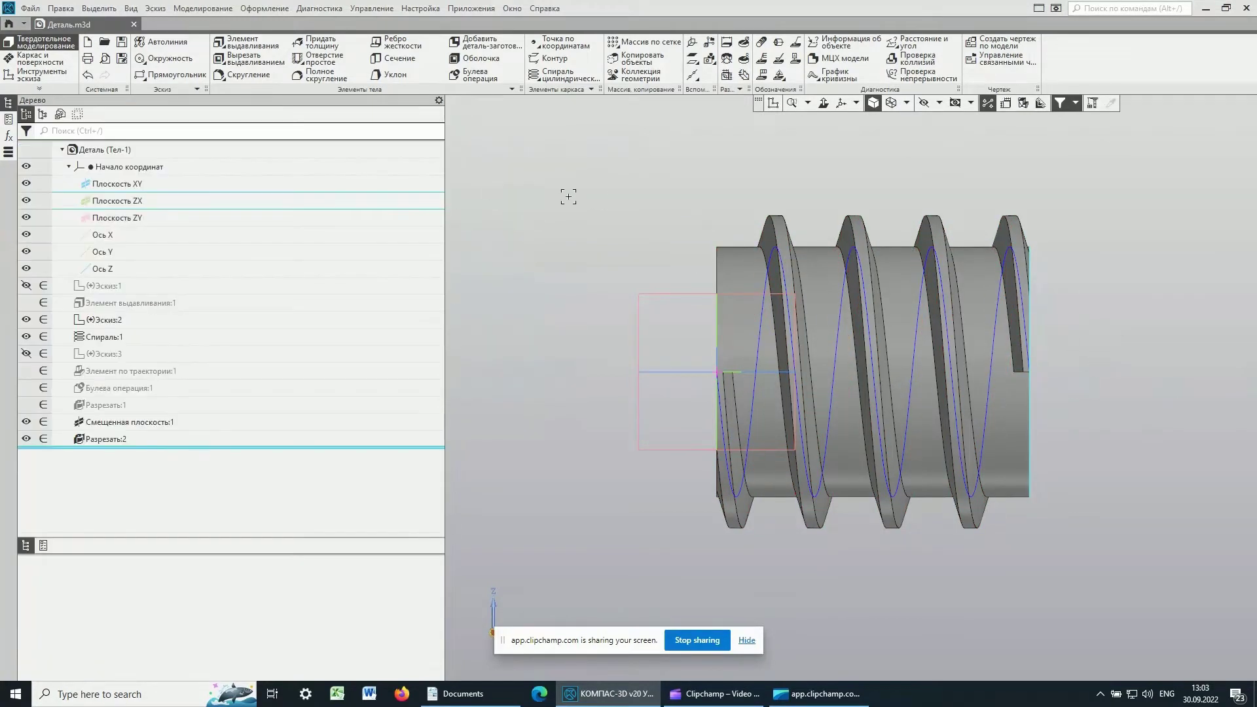
pyautogui.moveTo(1098, 319)
pyautogui.mouseDown(button='middle')
pyautogui.moveTo(1162, 316)
pyautogui.moveTo(1082, 281)
pyautogui.moveTo(1093, 247)
pyautogui.moveTo(1142, 238)
pyautogui.moveTo(1113, 243)
pyautogui.moveTo(1097, 261)
pyautogui.moveTo(1110, 320)
pyautogui.moveTo(1099, 326)
pyautogui.moveTo(1108, 284)
pyautogui.moveTo(1128, 288)
pyautogui.moveTo(1080, 274)
pyautogui.moveTo(1117, 281)
pyautogui.moveTo(1105, 199)
pyautogui.moveTo(1108, 215)
pyautogui.moveTo(1076, 219)
pyautogui.mouseUp(button='middle')
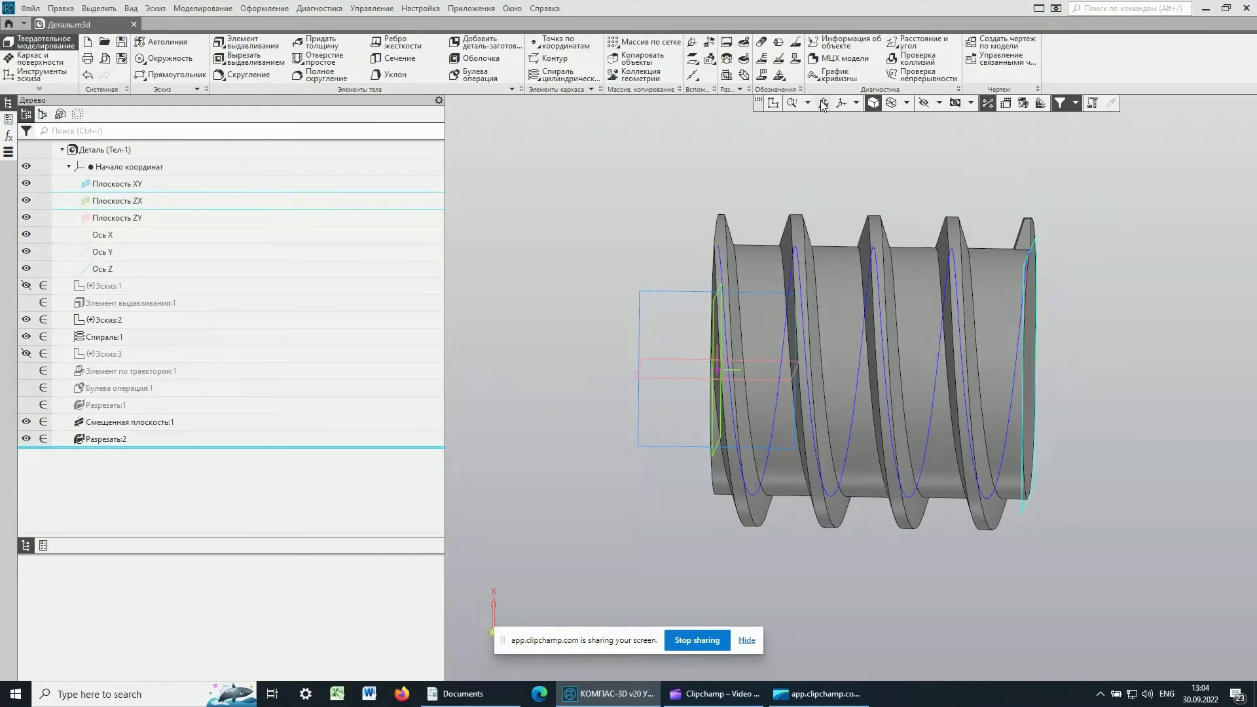
pyautogui.scroll(2, 844, 354)
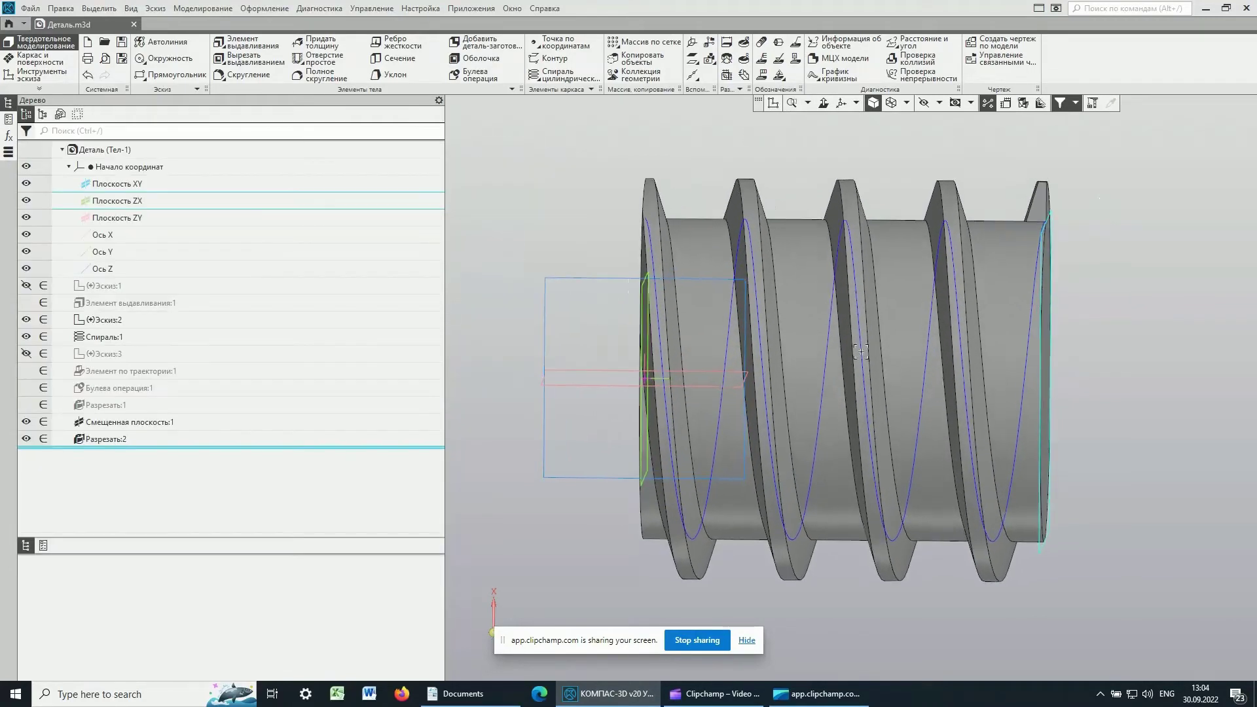
pyautogui.moveTo(844, 354); pyautogui.dragTo(720, 191, button='middle')
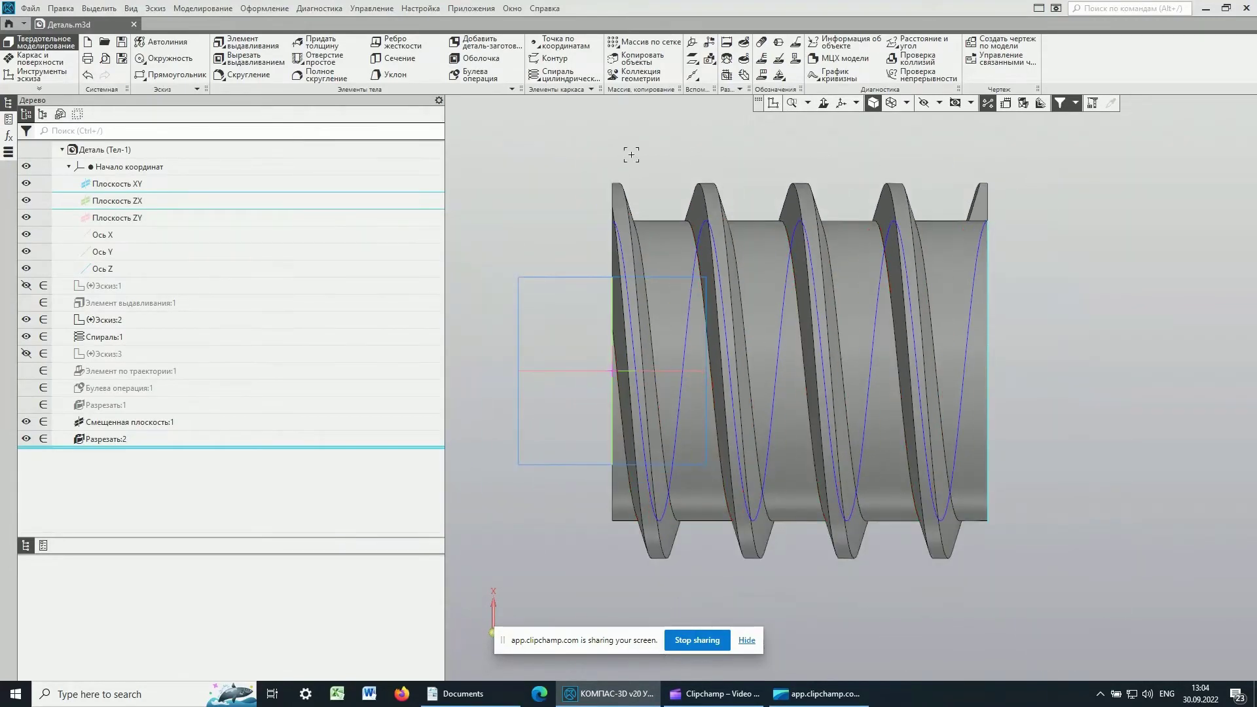
# Fillet each of the two helical thread edges with radius 3, as Скругление:2 and Скругление:3
pyautogui.click(244, 75)
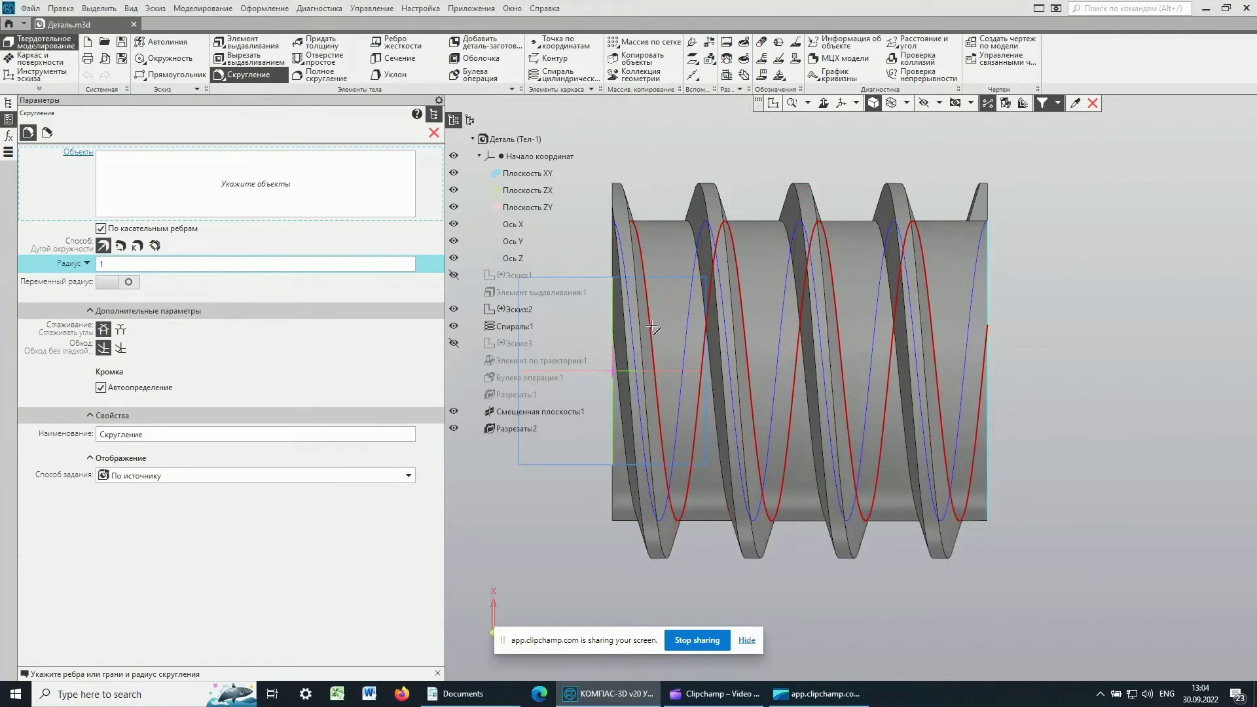
pyautogui.click(627, 477)
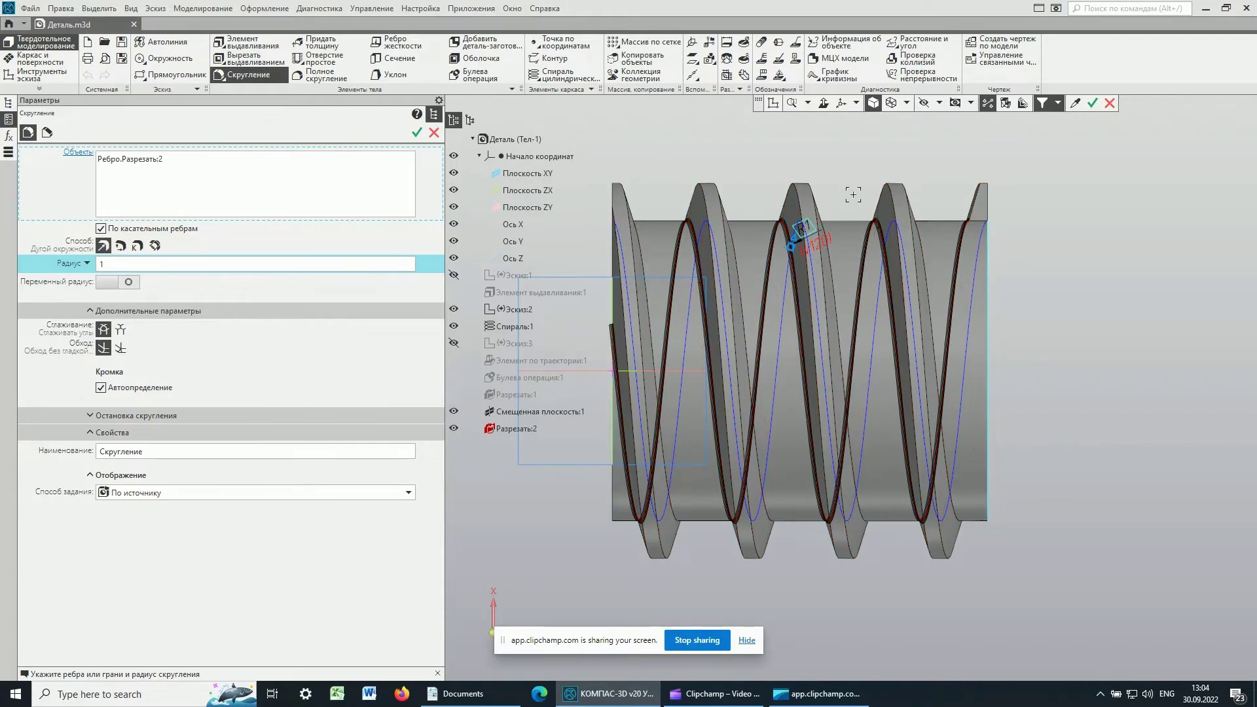
pyautogui.click(93, 263)
pyautogui.write('3')
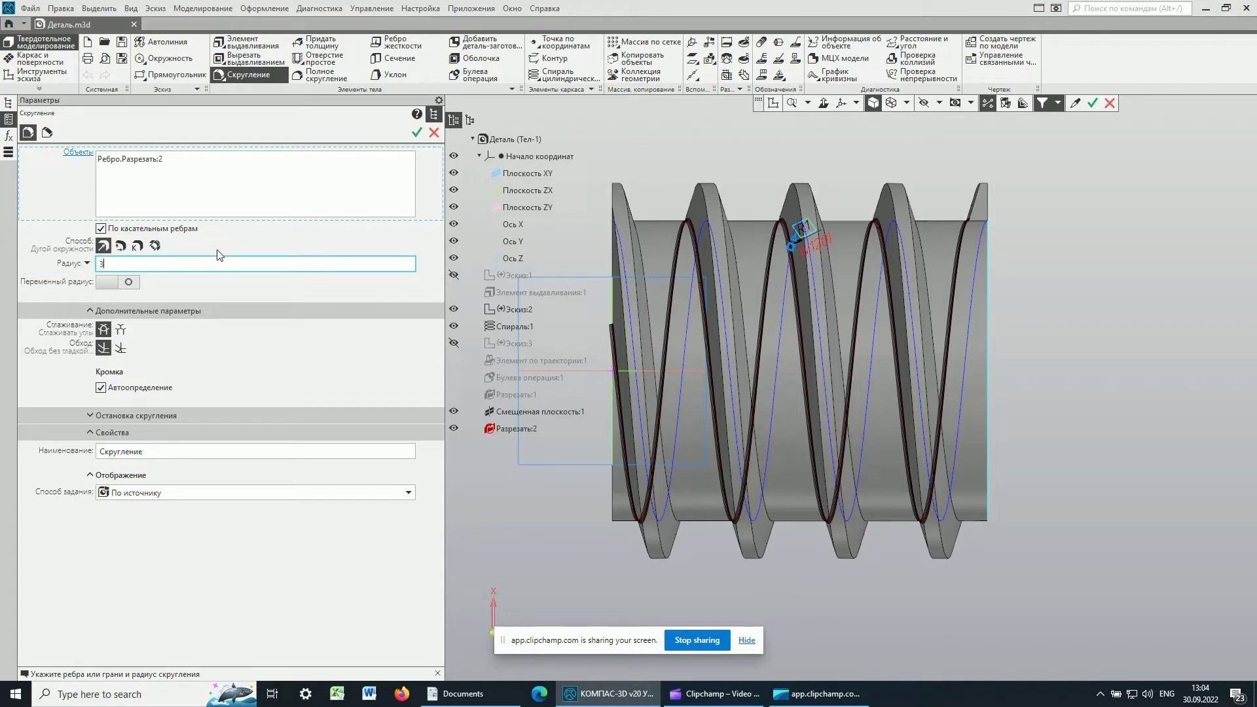
pyautogui.click(417, 137)
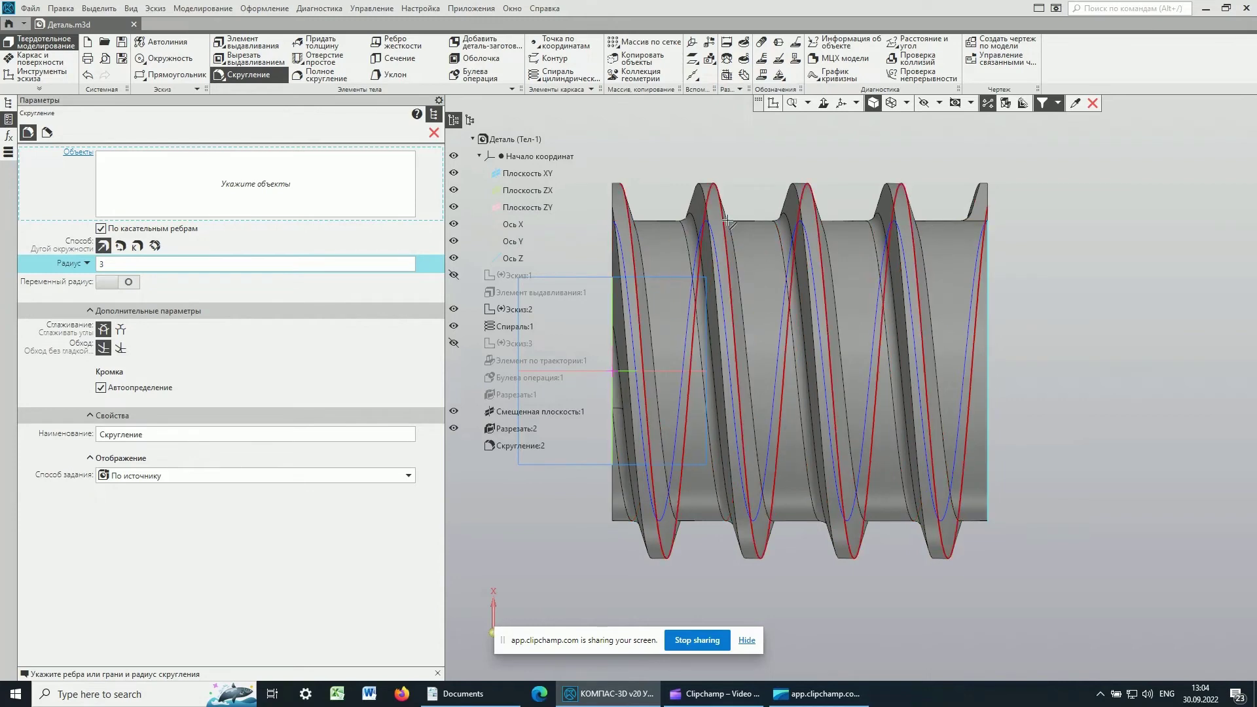
pyautogui.click(650, 309)
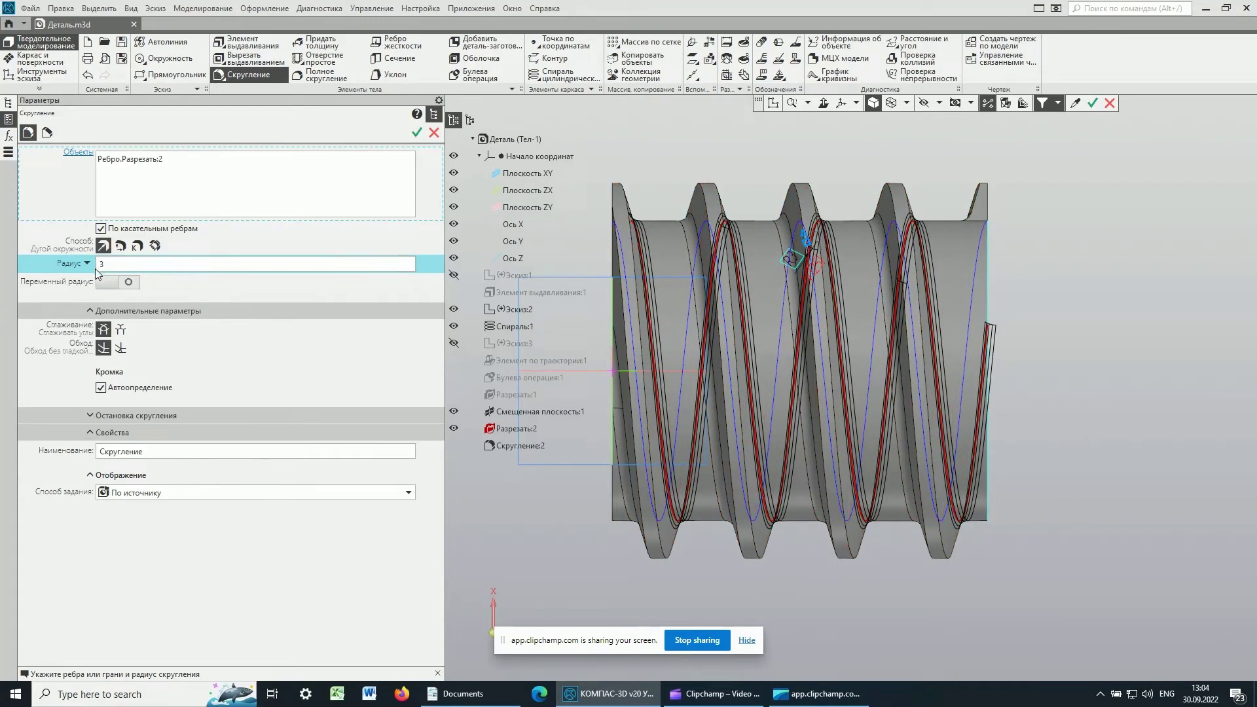
pyautogui.click(417, 133)
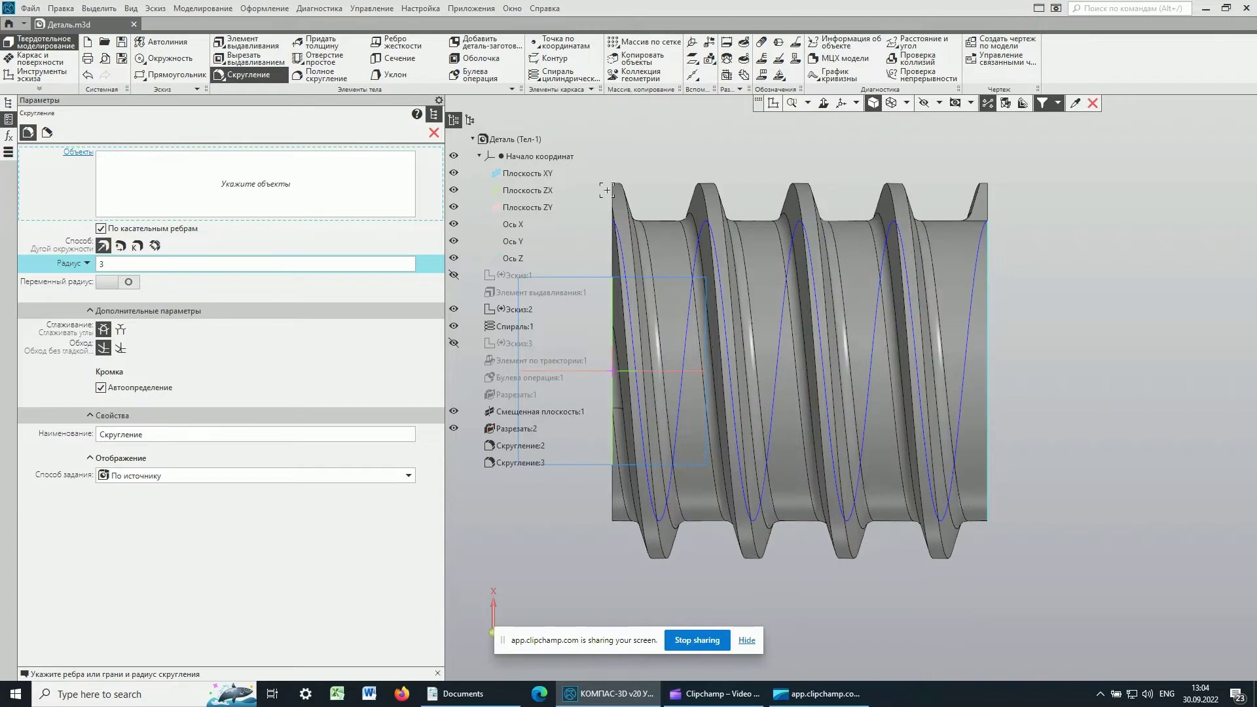
pyautogui.click(434, 133)
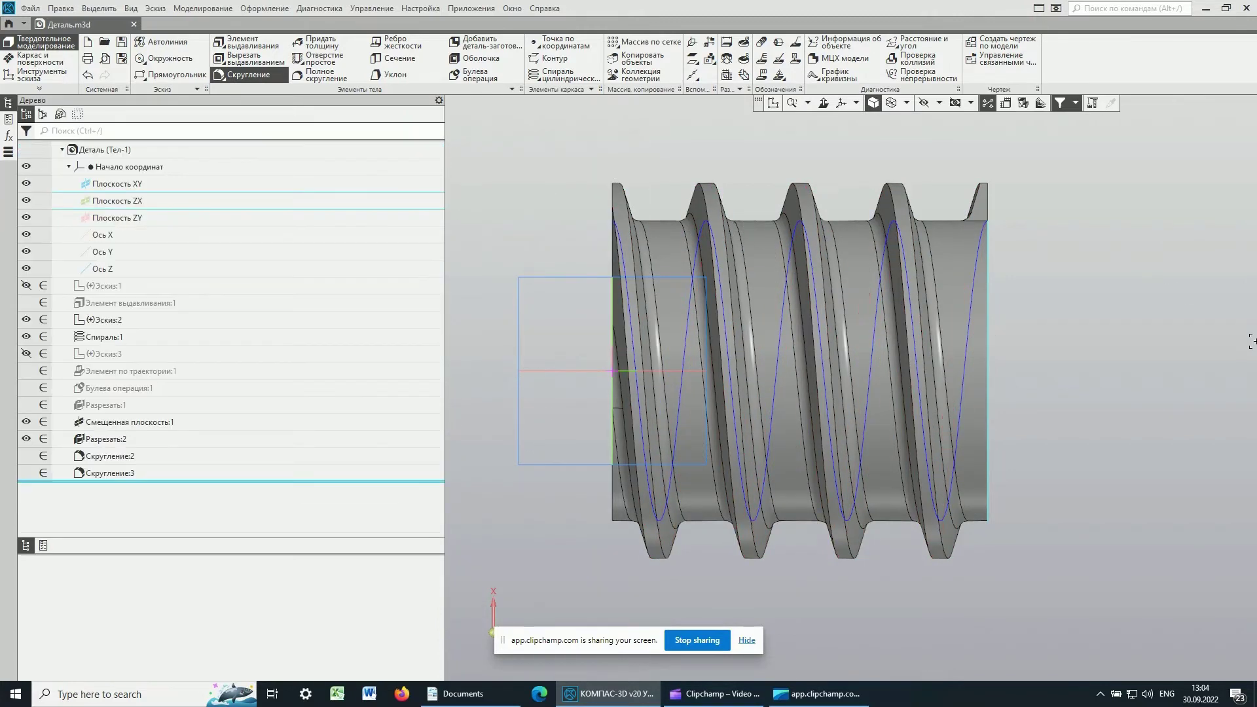
pyautogui.moveTo(1106, 287)
pyautogui.mouseDown(button='middle')
pyautogui.moveTo(1028, 359)
pyautogui.moveTo(1088, 303)
pyautogui.mouseUp(button='middle')
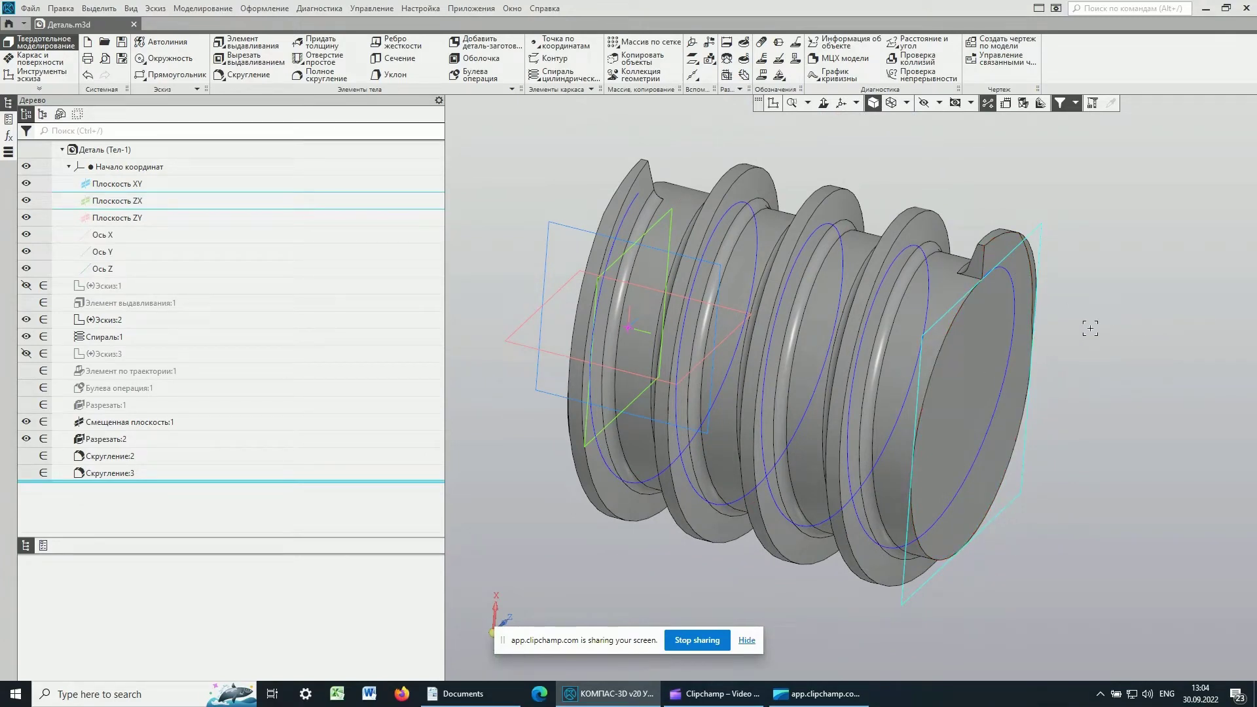
pyautogui.scroll(-2, 1084, 328)
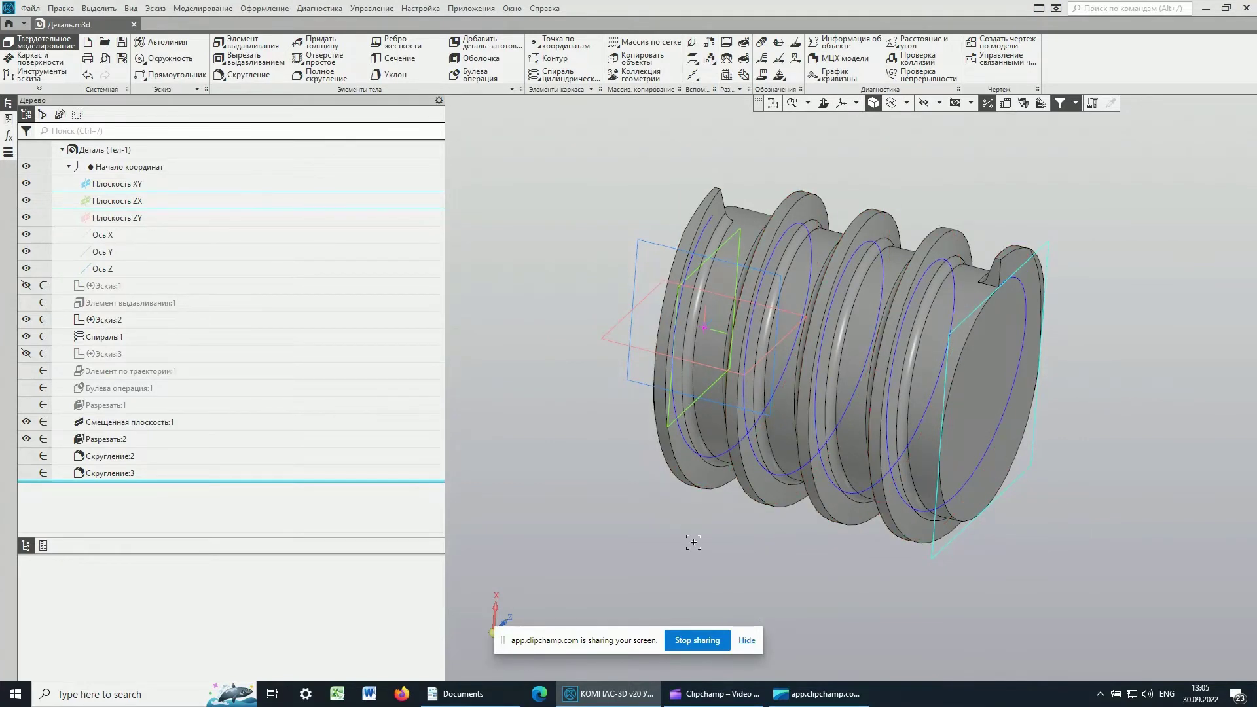
pyautogui.moveTo(633, 516)
pyautogui.mouseDown(button='middle')
pyautogui.moveTo(645, 495)
pyautogui.moveTo(677, 512)
pyautogui.mouseUp(button='middle')
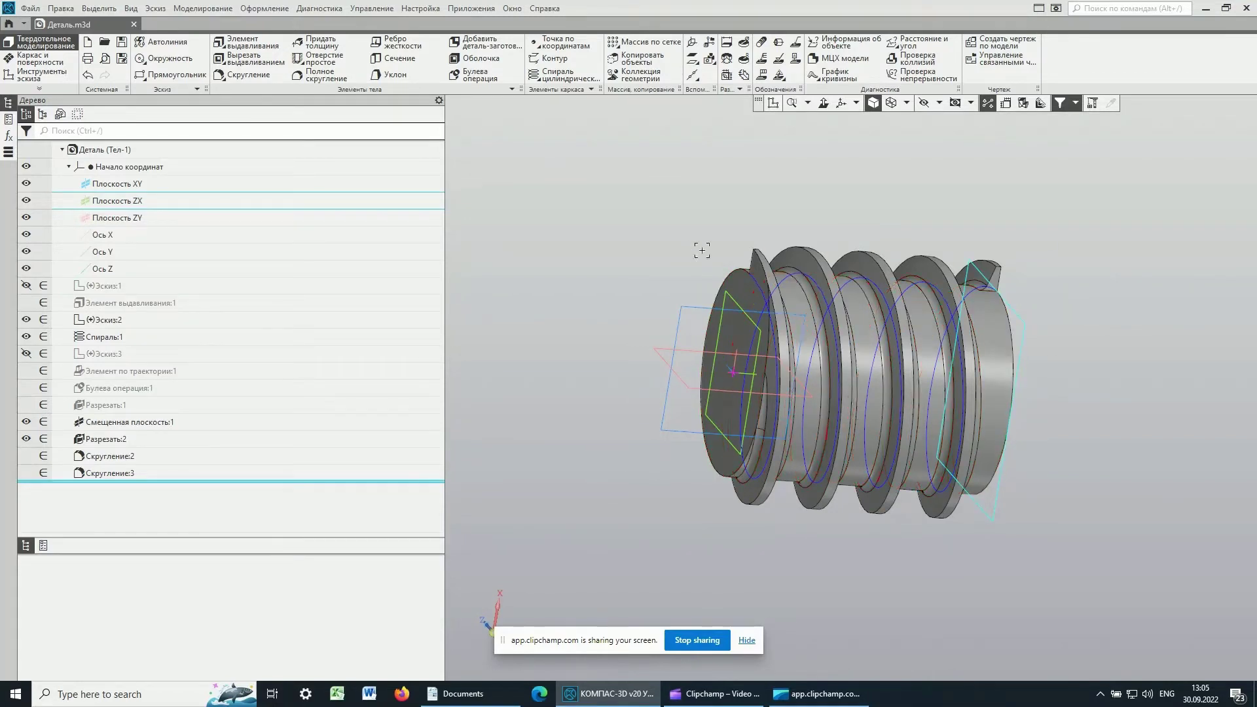
# In the Переменные panel, set variables D and H to Внешняя
pyautogui.click(8, 137)
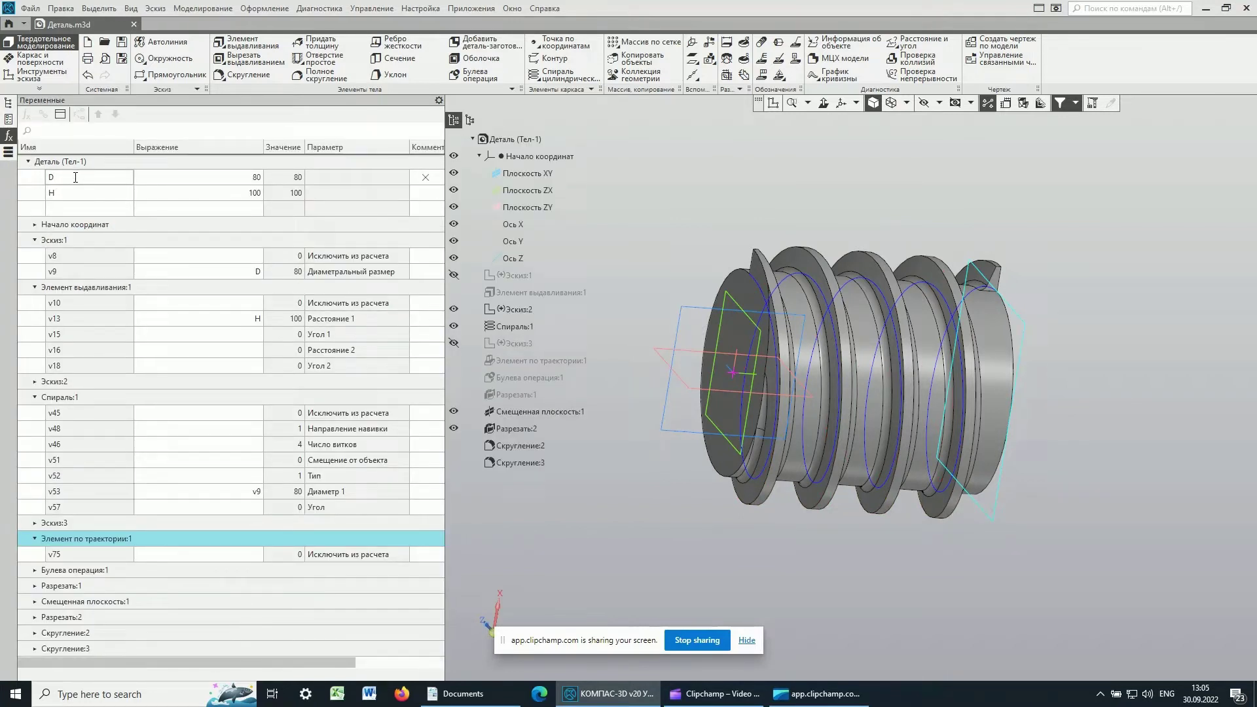
pyautogui.click(71, 181)
pyautogui.moveTo(59, 192)
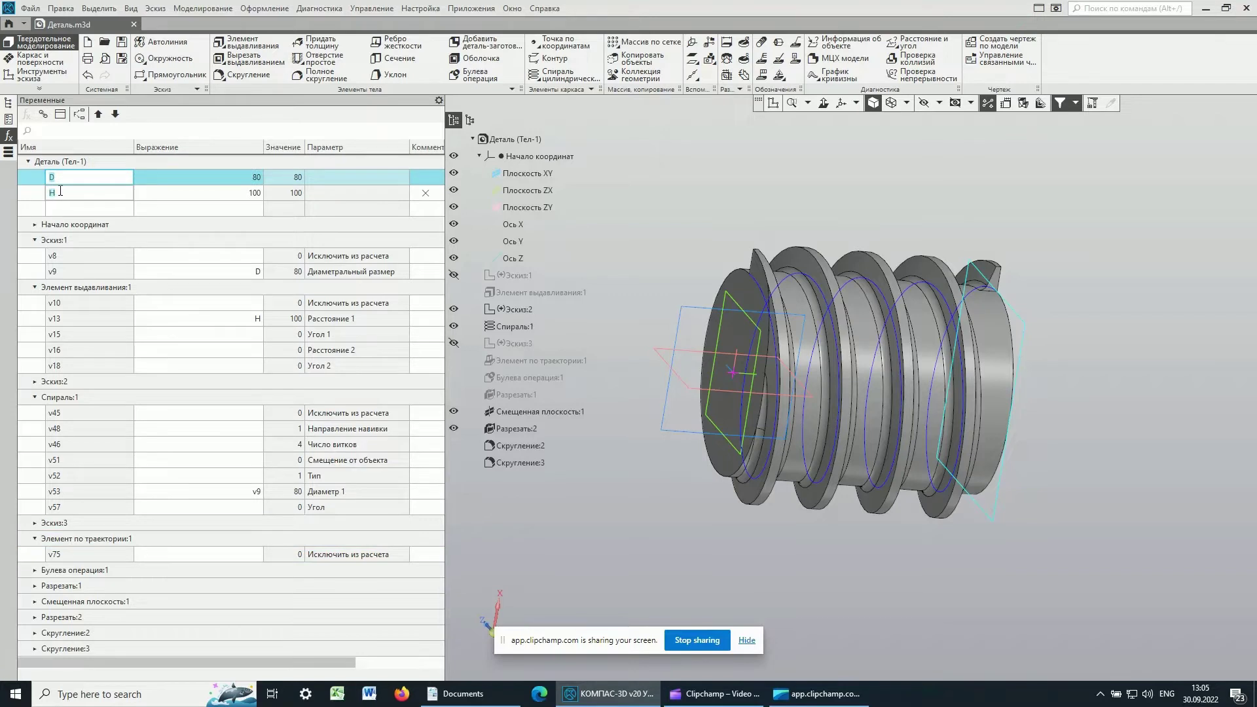
pyautogui.click(84, 195)
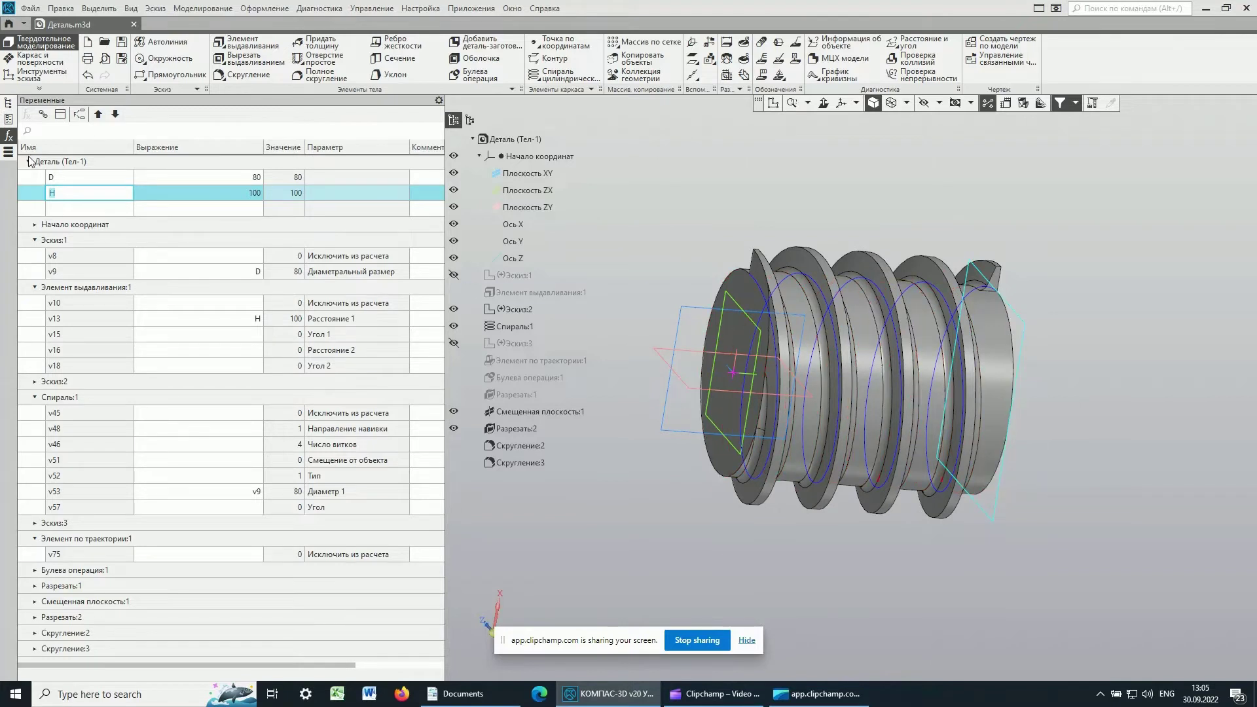
pyautogui.rightClick(70, 177)
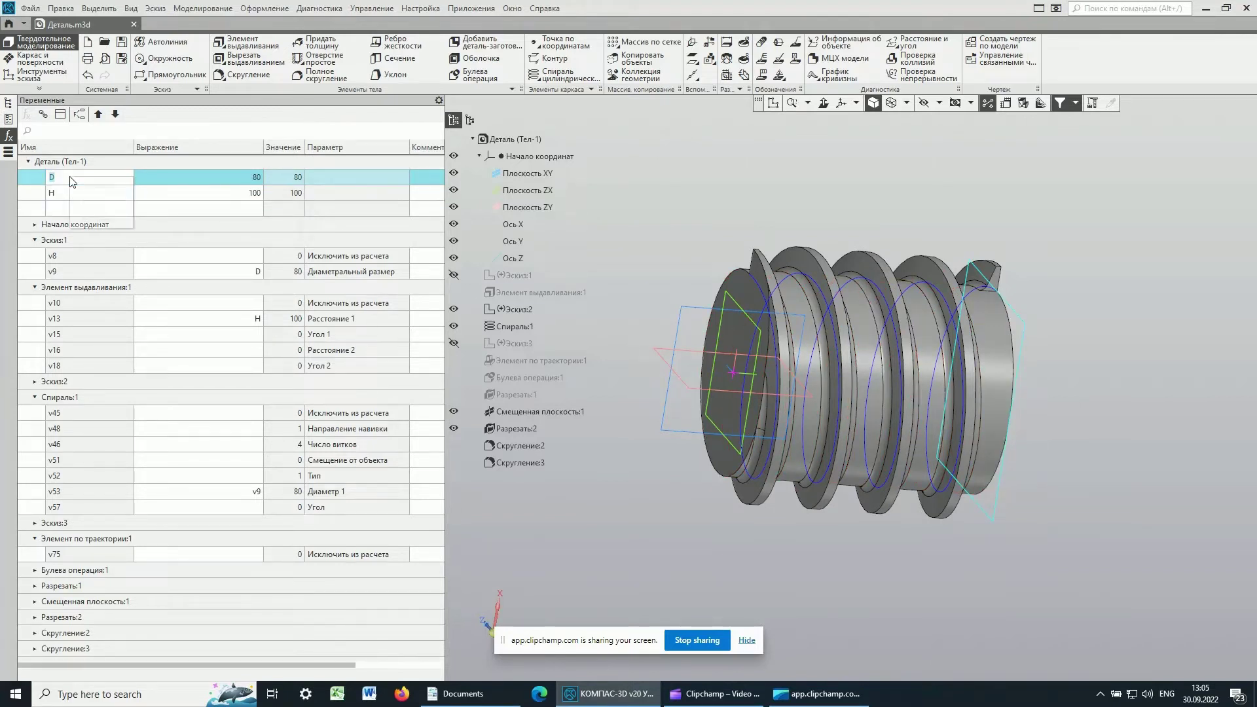
pyautogui.click(207, 175)
pyautogui.rightClick(134, 172)
pyautogui.rightClick(34, 182)
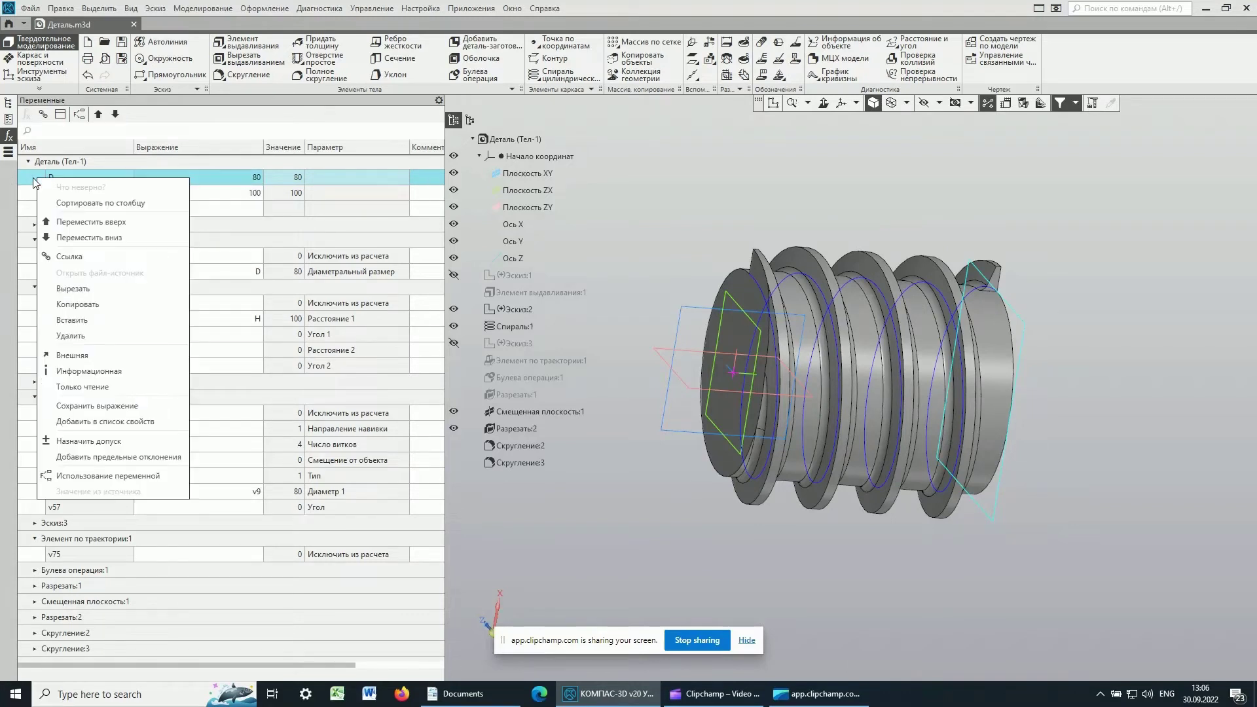
pyautogui.click(85, 355)
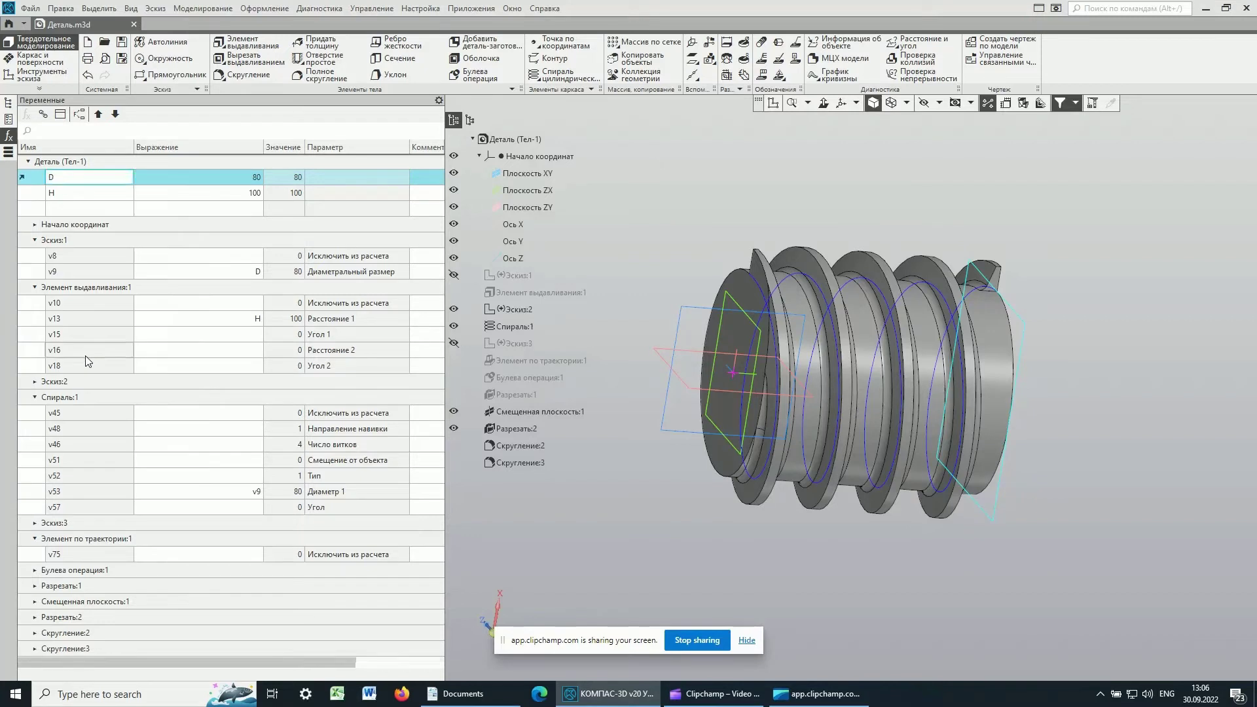
pyautogui.rightClick(26, 193)
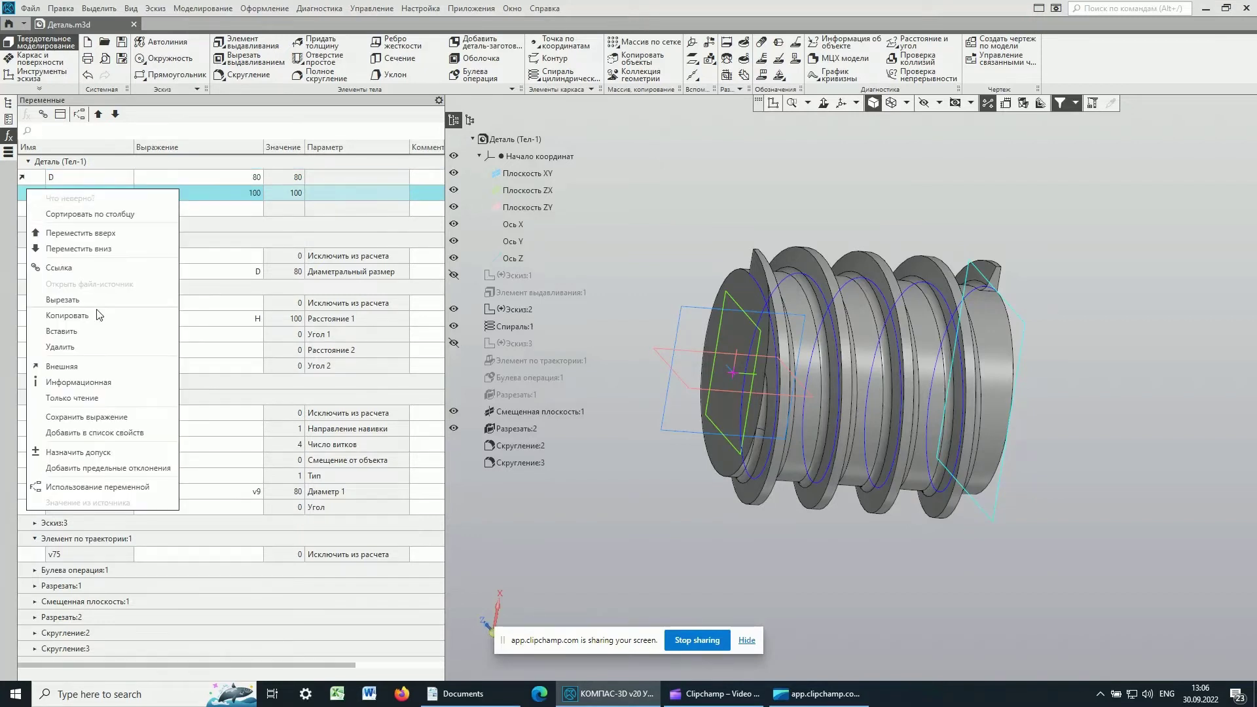
pyautogui.click(62, 367)
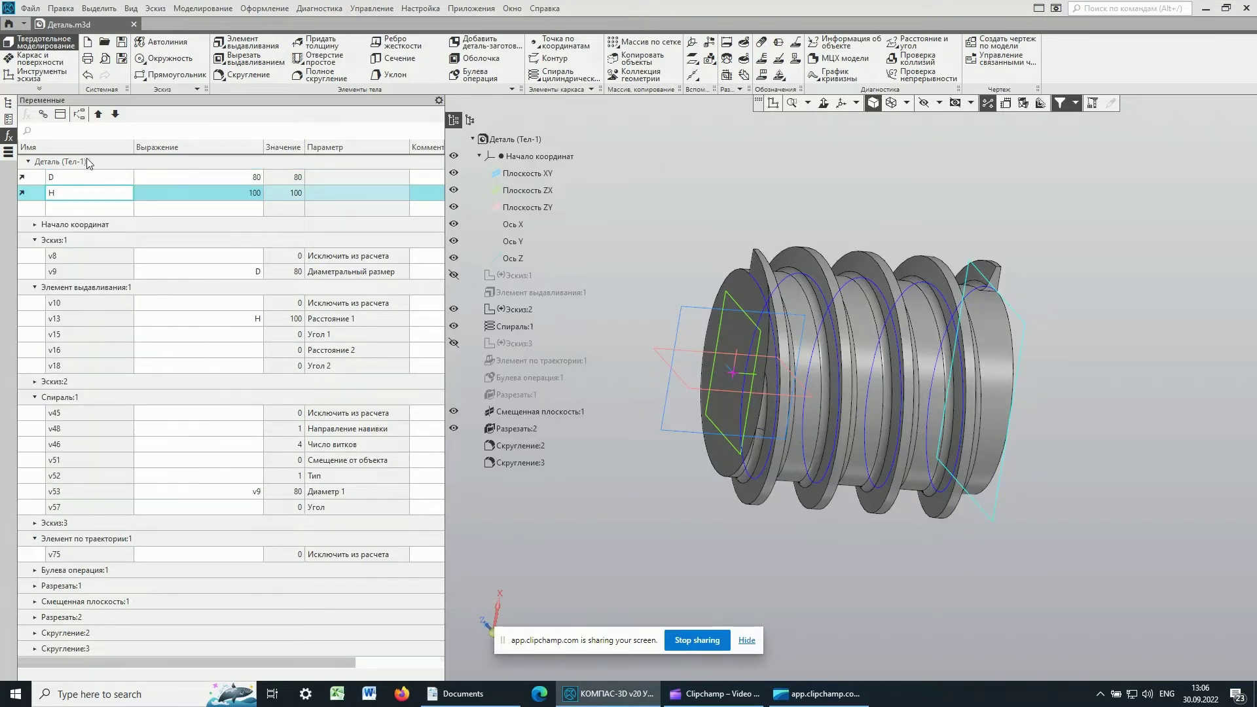
pyautogui.doubleClick(53, 194)
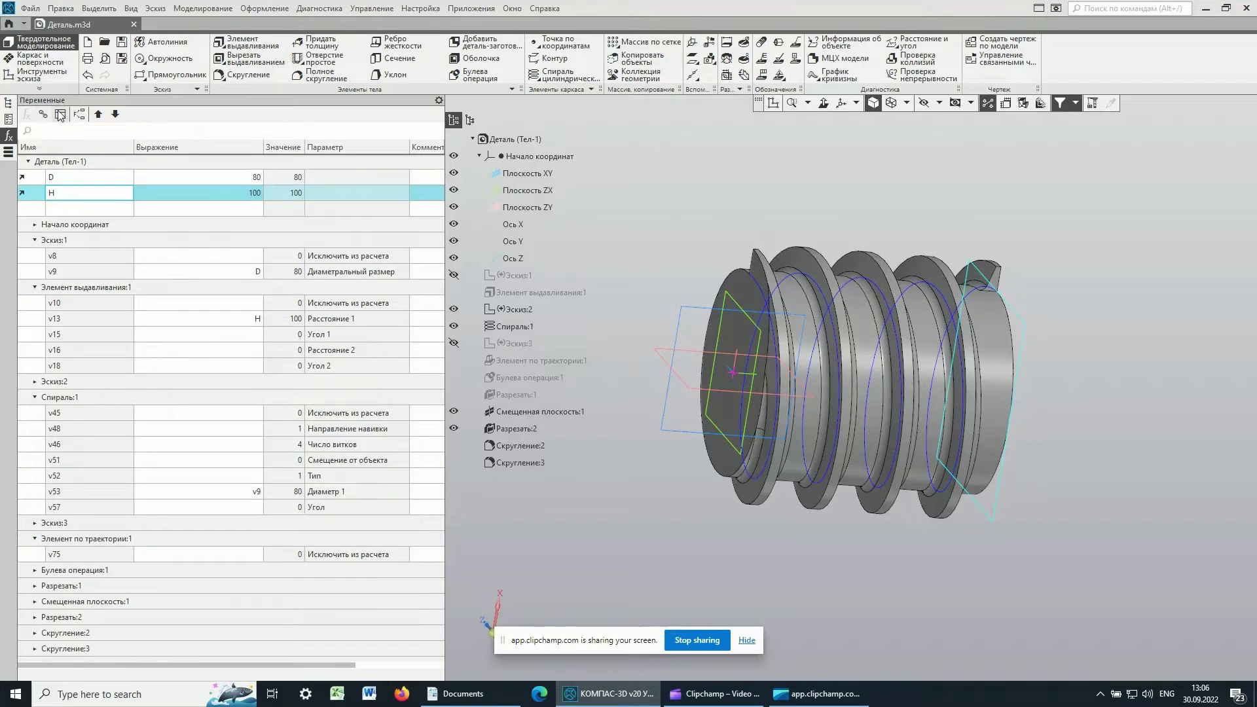
# Load D=80 and H=100 into the variables table and save it as Excel file parameters in folder 11
pyautogui.click(60, 115)
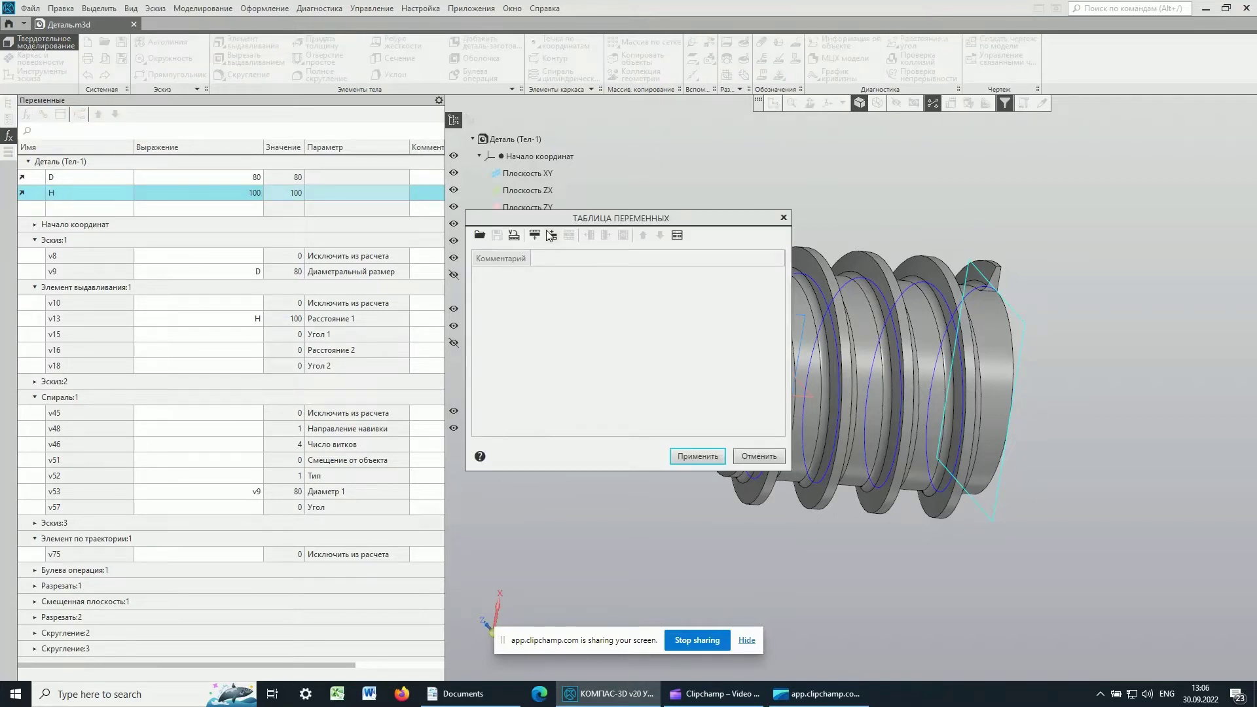
pyautogui.moveTo(536, 223); pyautogui.dragTo(524, 174)
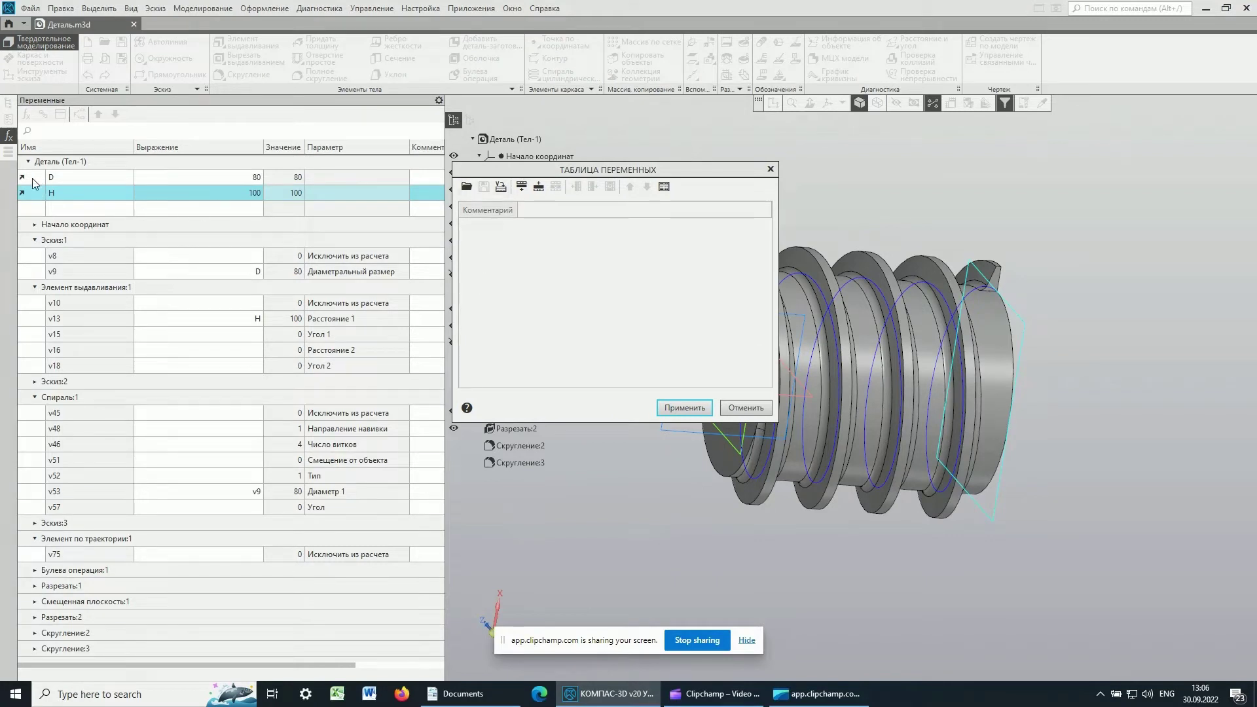
pyautogui.click(500, 188)
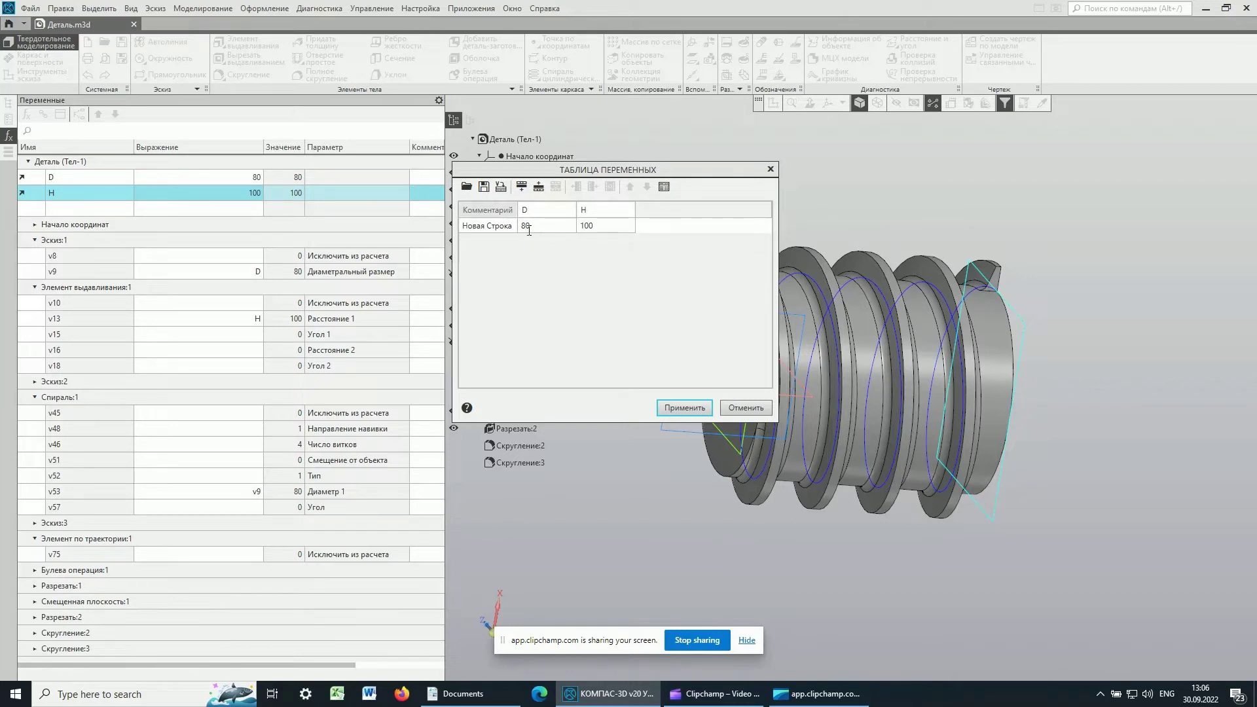
pyautogui.click(484, 188)
pyautogui.write('parameters')
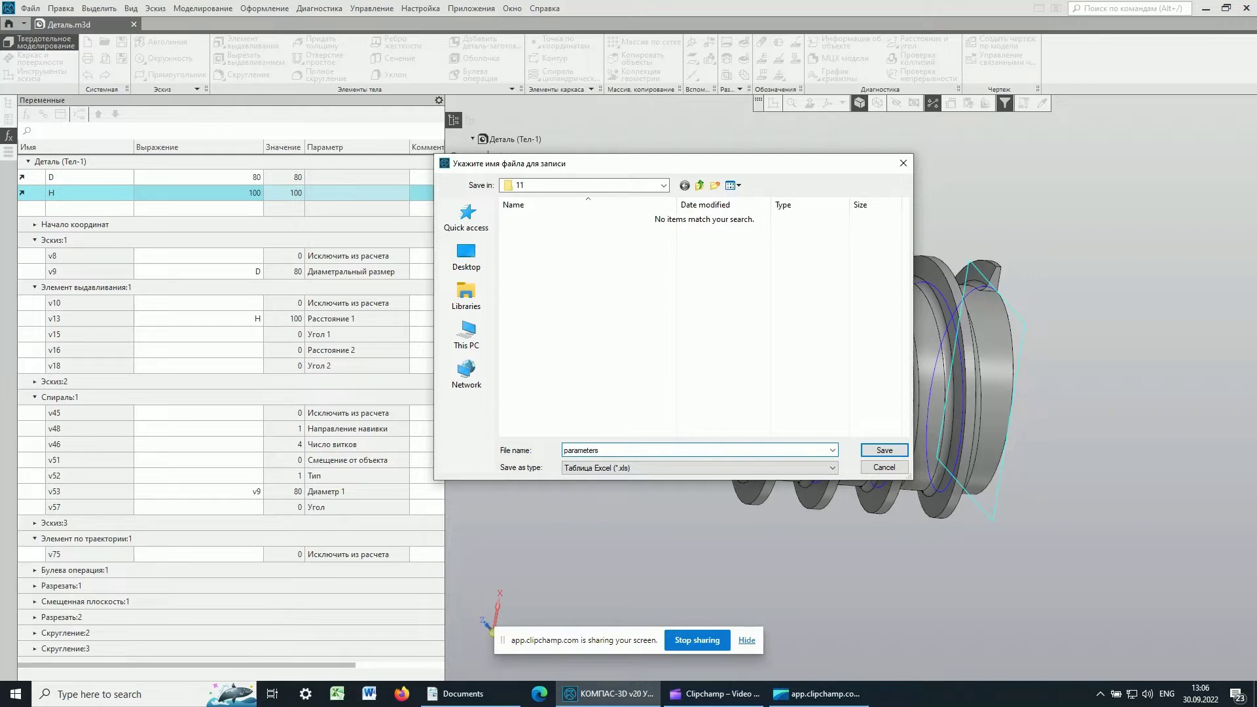
pyautogui.click(885, 450)
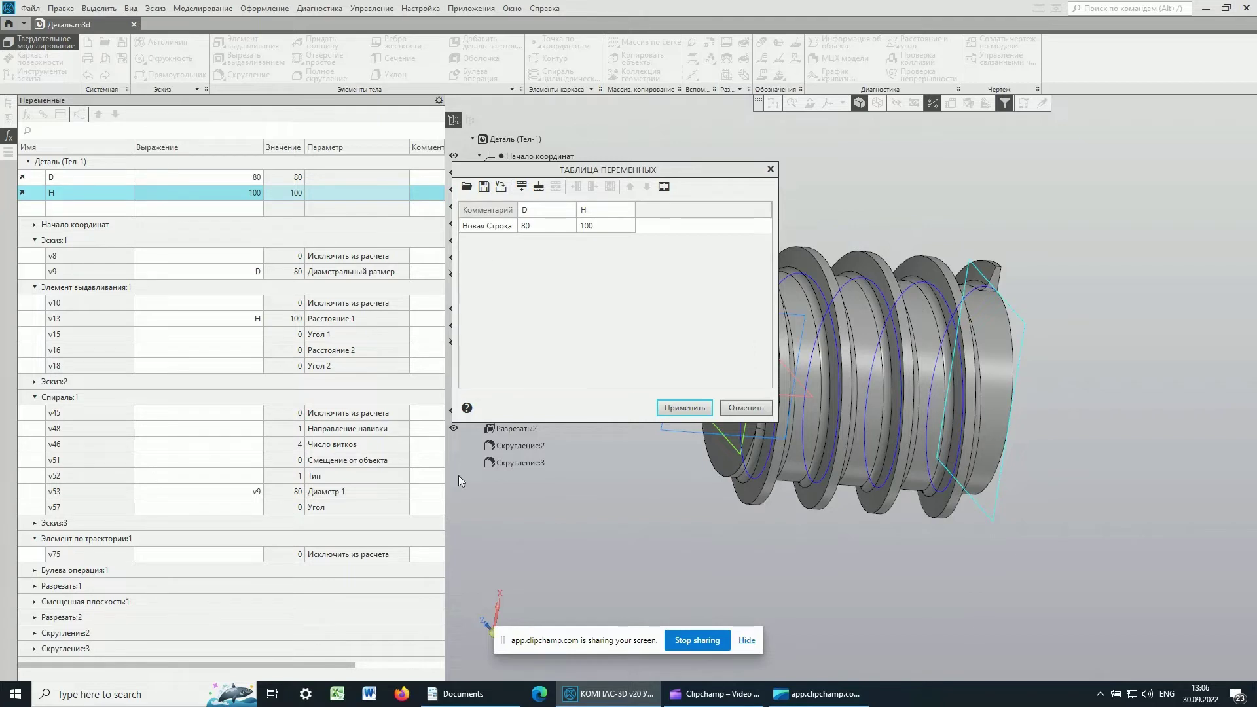
# Open parameters.xls in Excel from folder 11 in Documents
pyautogui.click(459, 698)
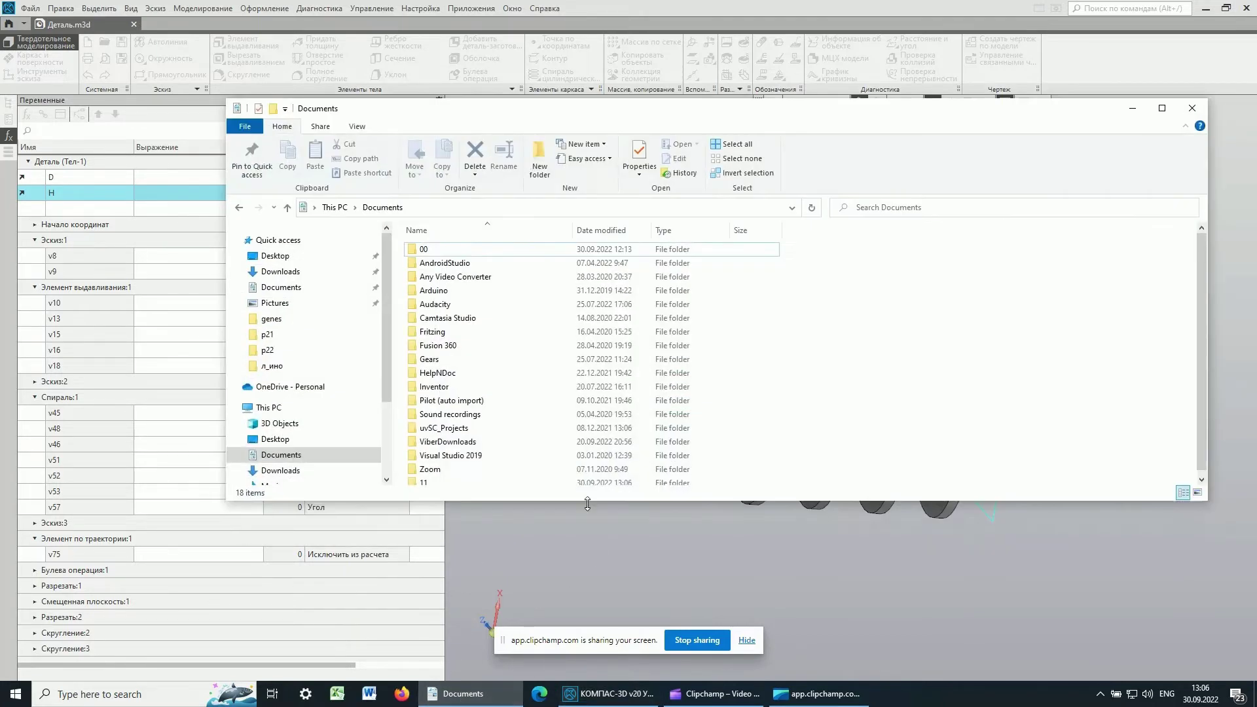
pyautogui.click(419, 483)
pyautogui.press('Return')
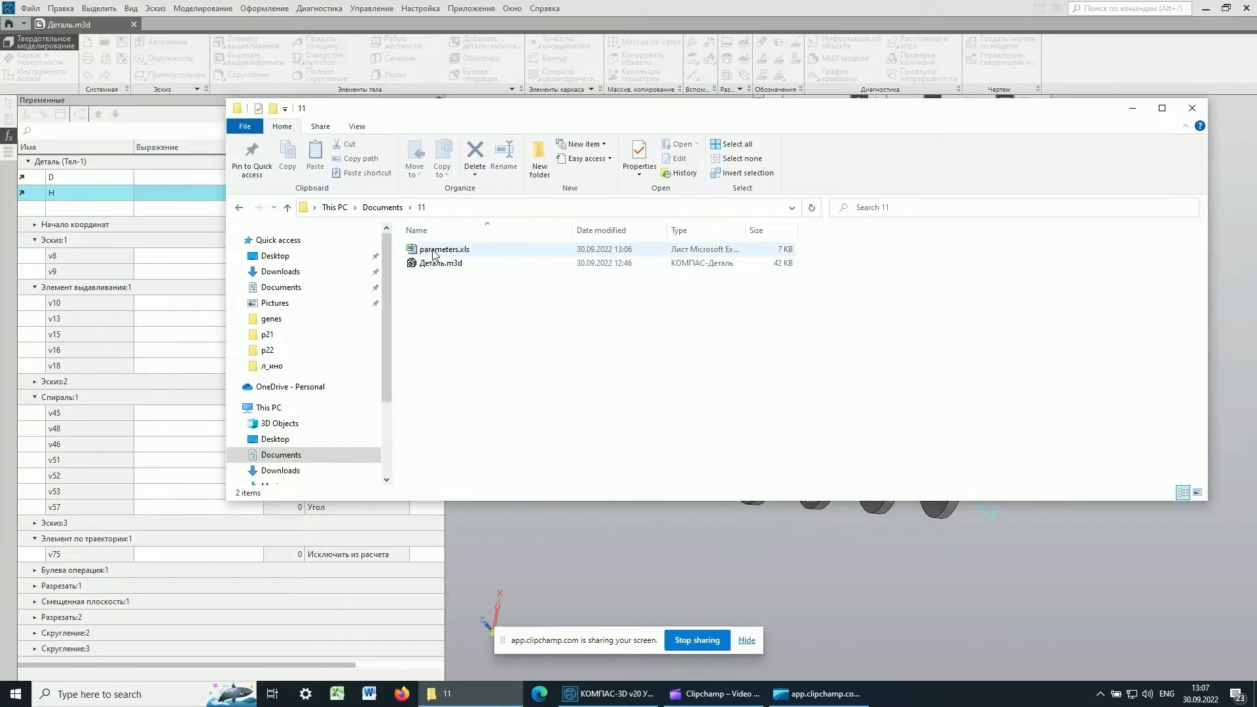
pyautogui.doubleClick(434, 254)
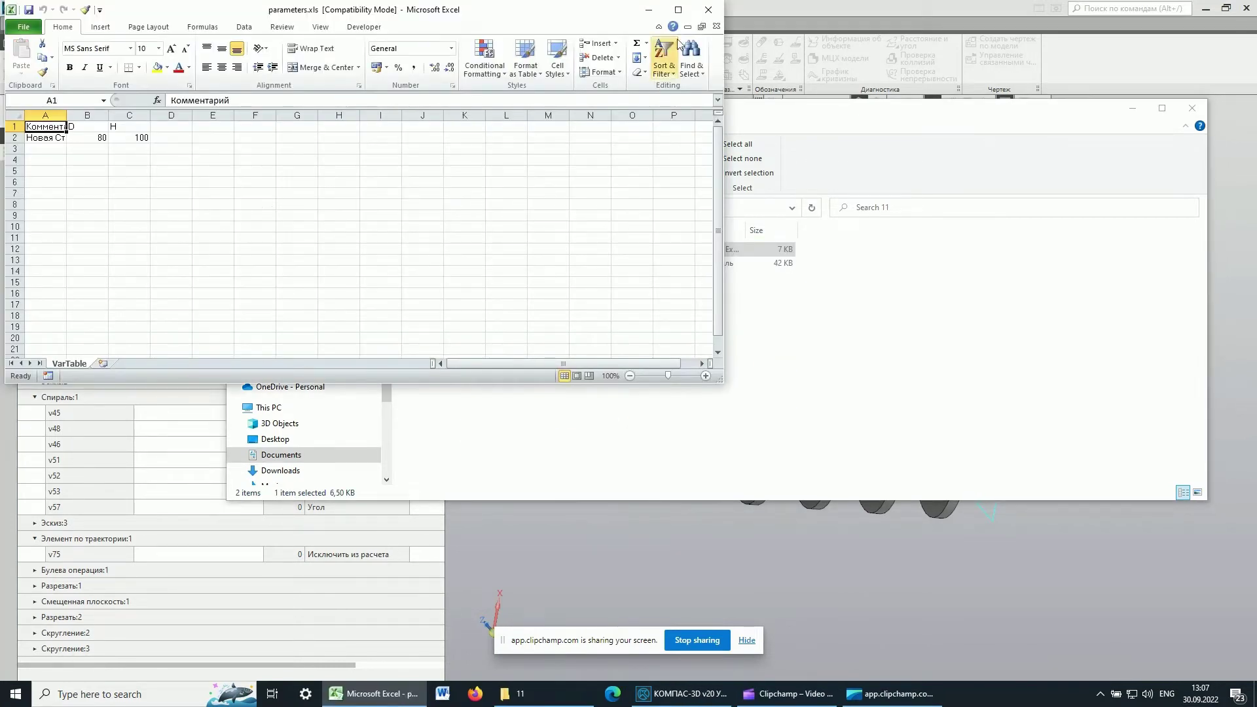
# Maximize Excel, widen column A, check D=80 and H=100, then minimize the workbook
pyautogui.click(678, 9)
pyautogui.click(142, 244)
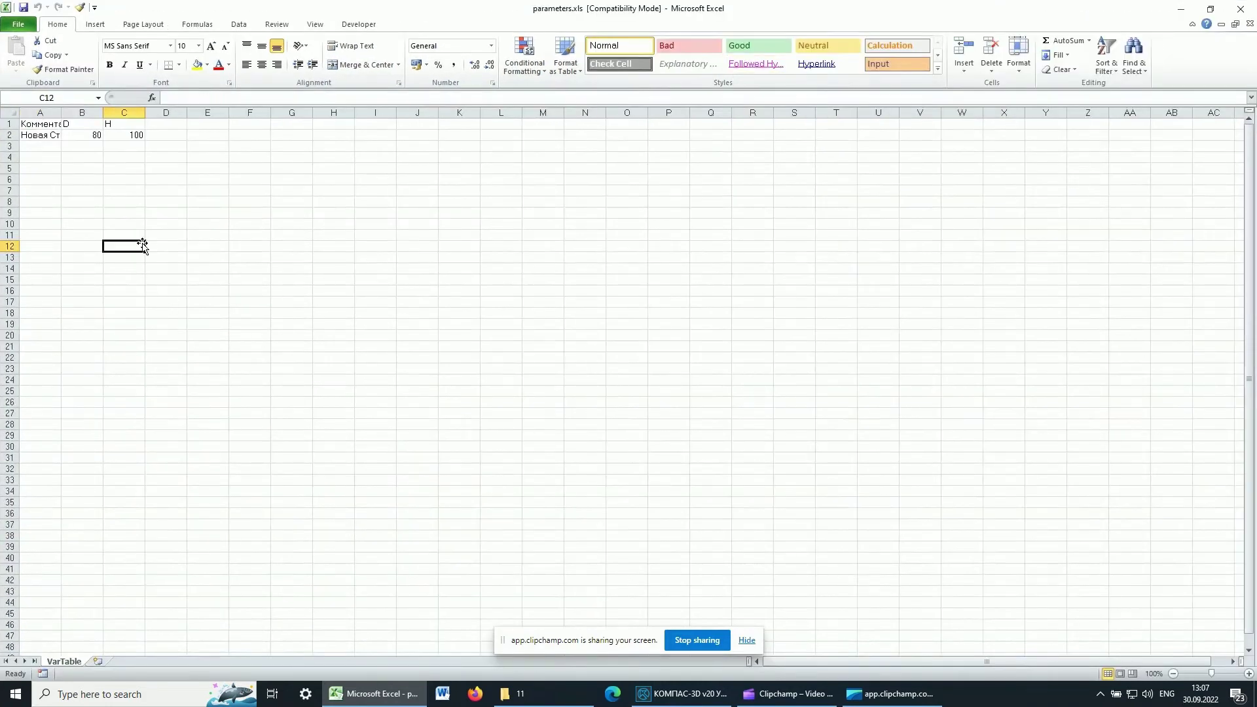
pyautogui.moveTo(61, 112); pyautogui.dragTo(103, 111)
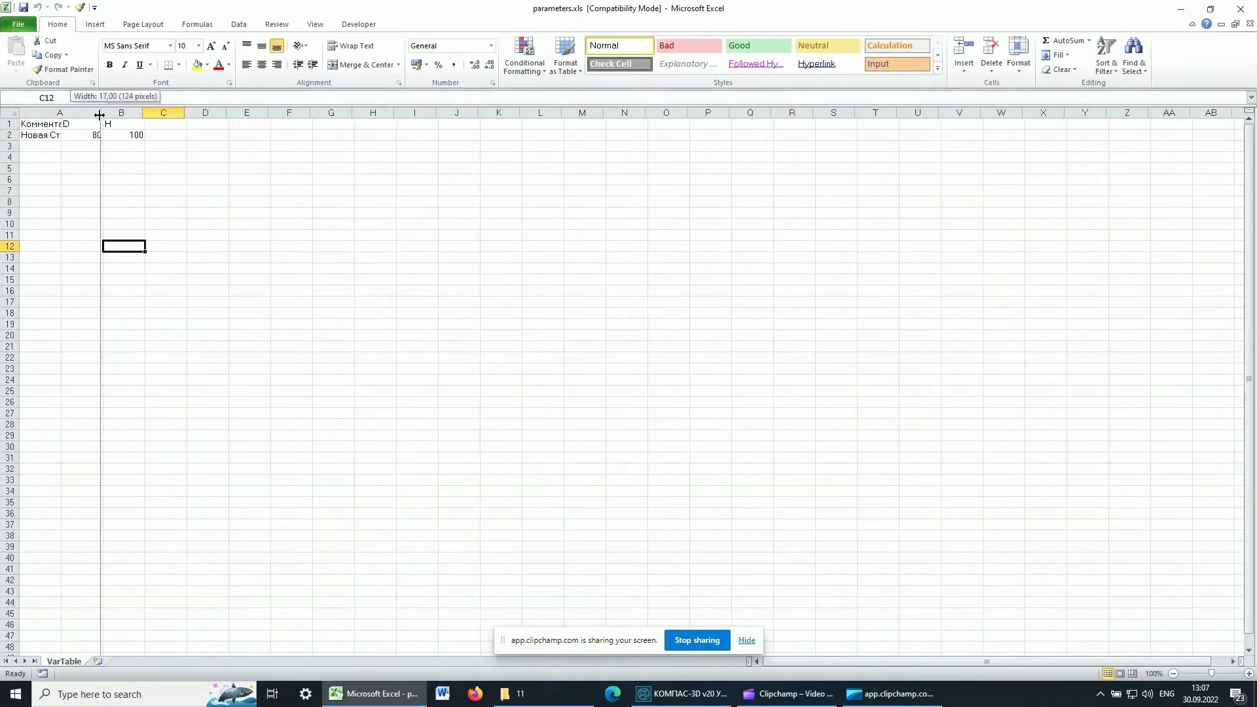
pyautogui.click(59, 138)
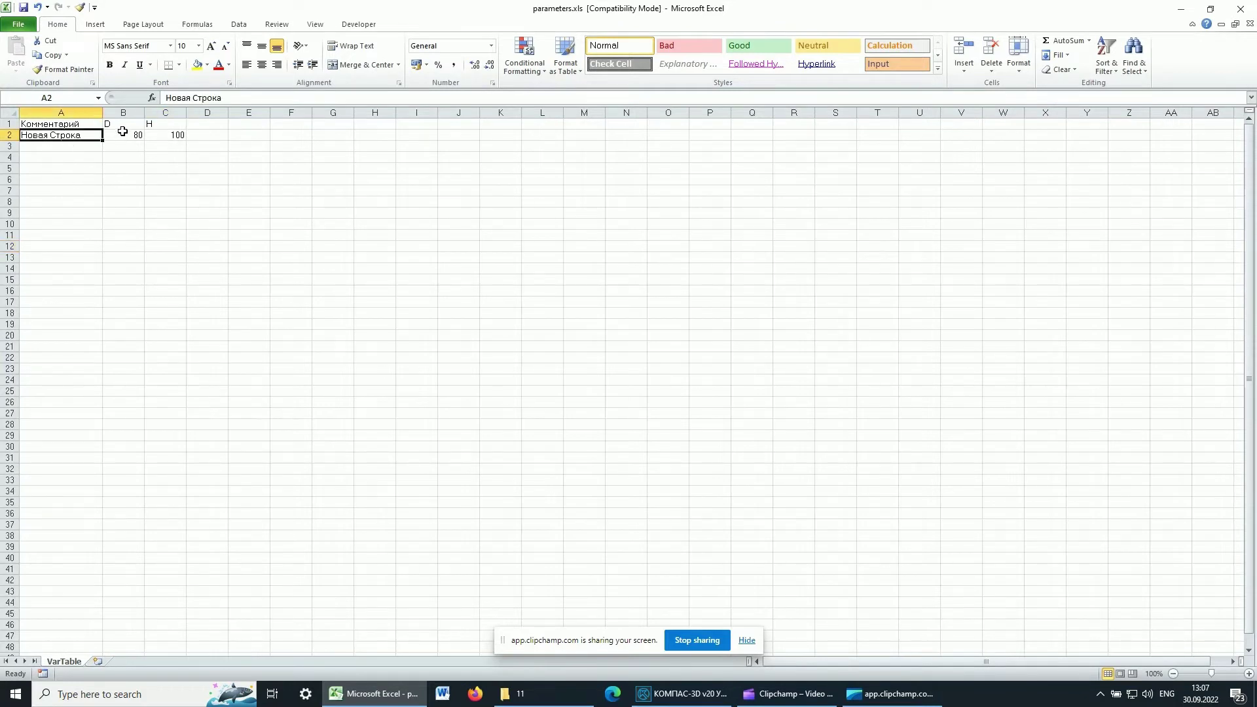
pyautogui.click(126, 124)
pyautogui.click(155, 127)
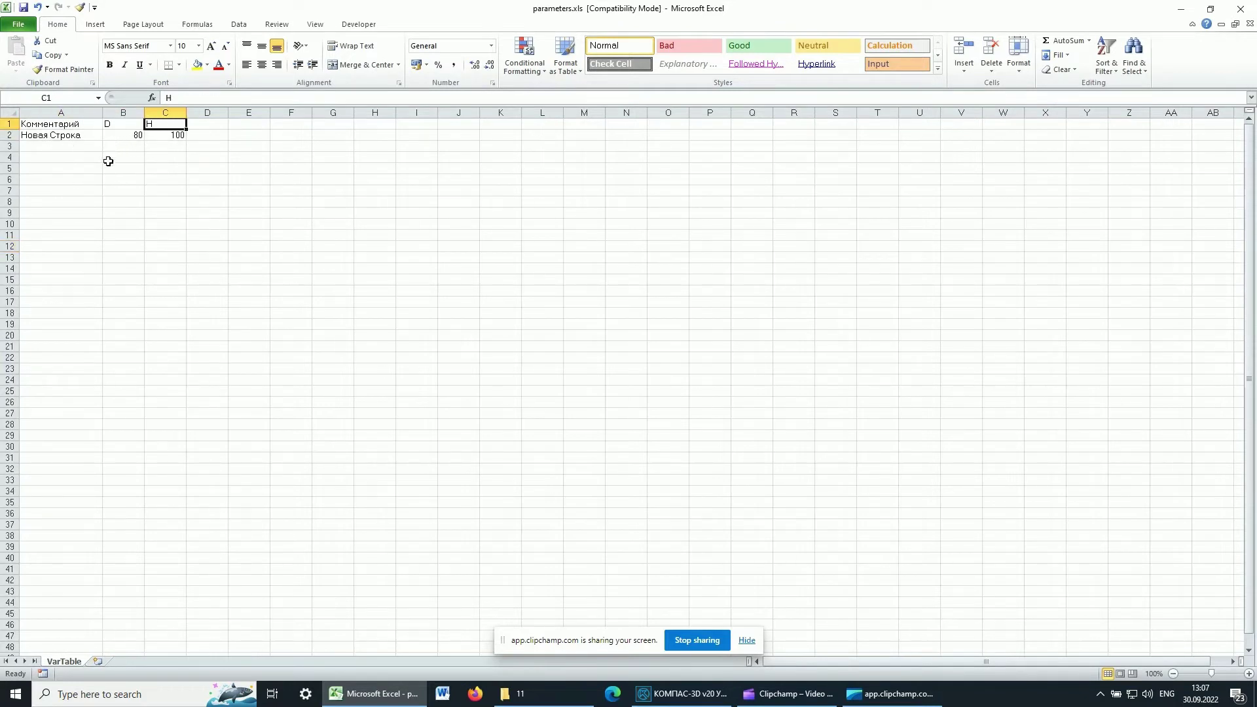
pyautogui.click(121, 134)
pyautogui.click(168, 135)
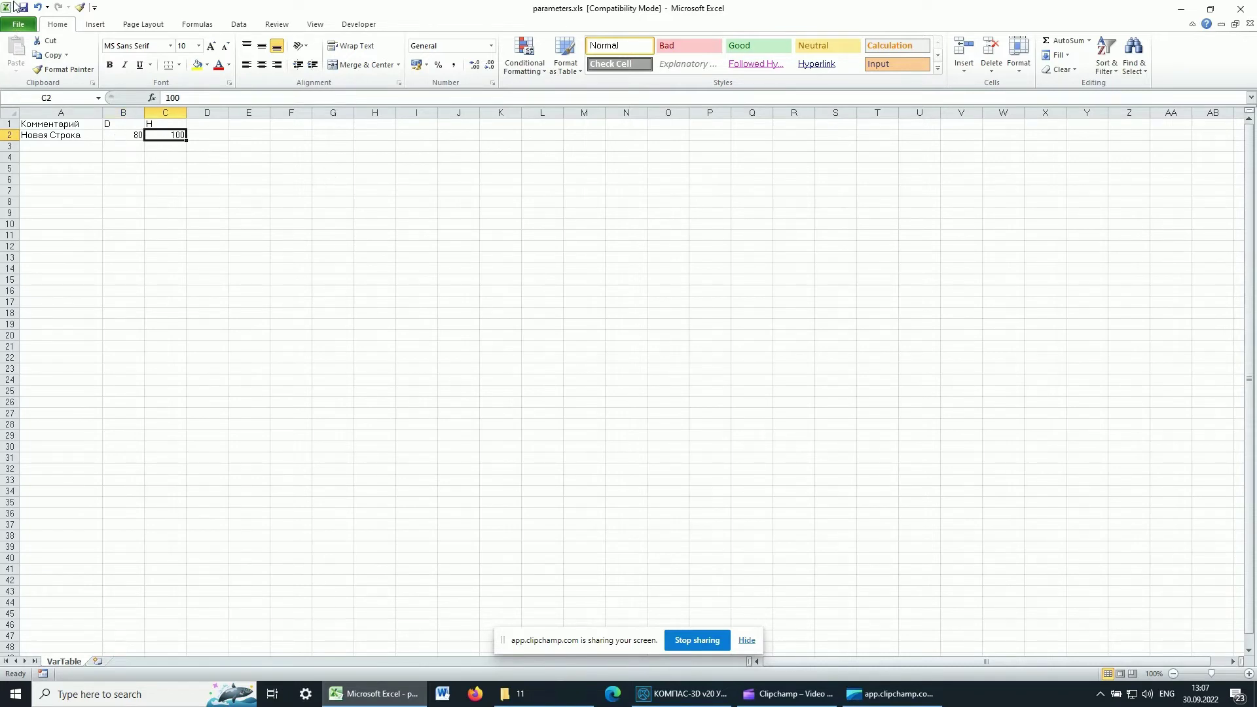
pyautogui.click(1180, 10)
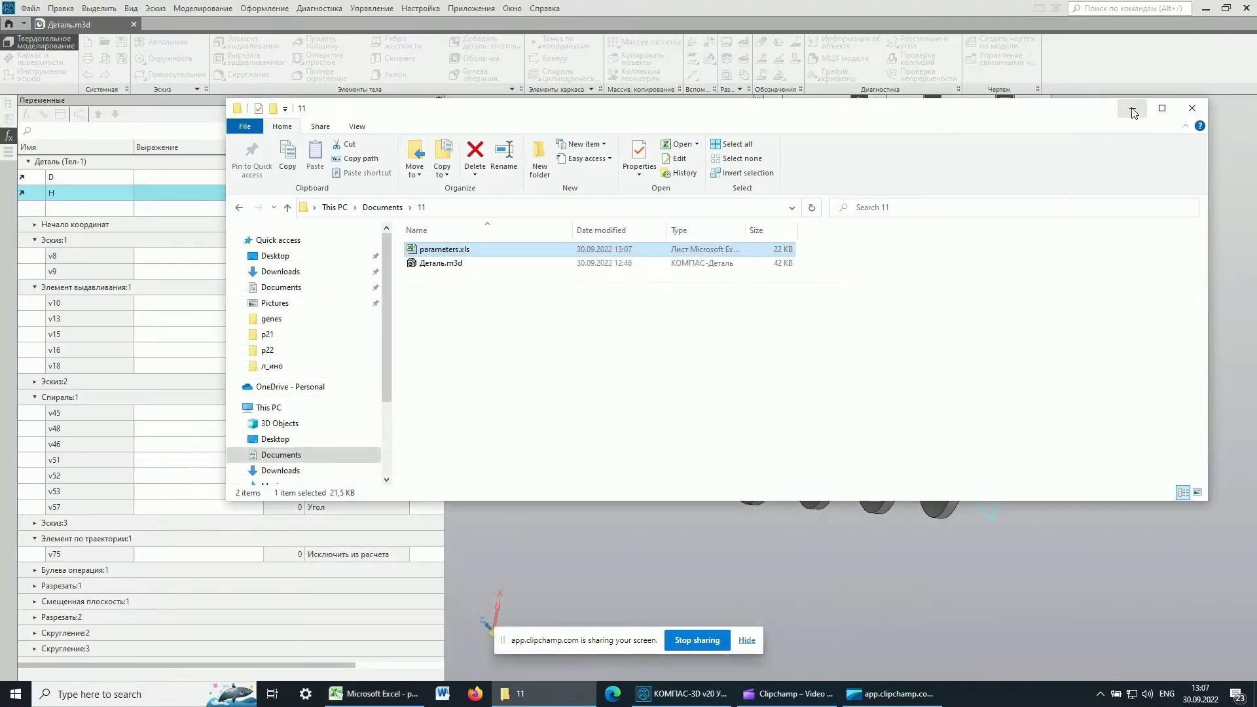
# Return to KOMPAS-3D's variables table and select the Новая Строка row (D 80, H 100)
pyautogui.click(1133, 113)
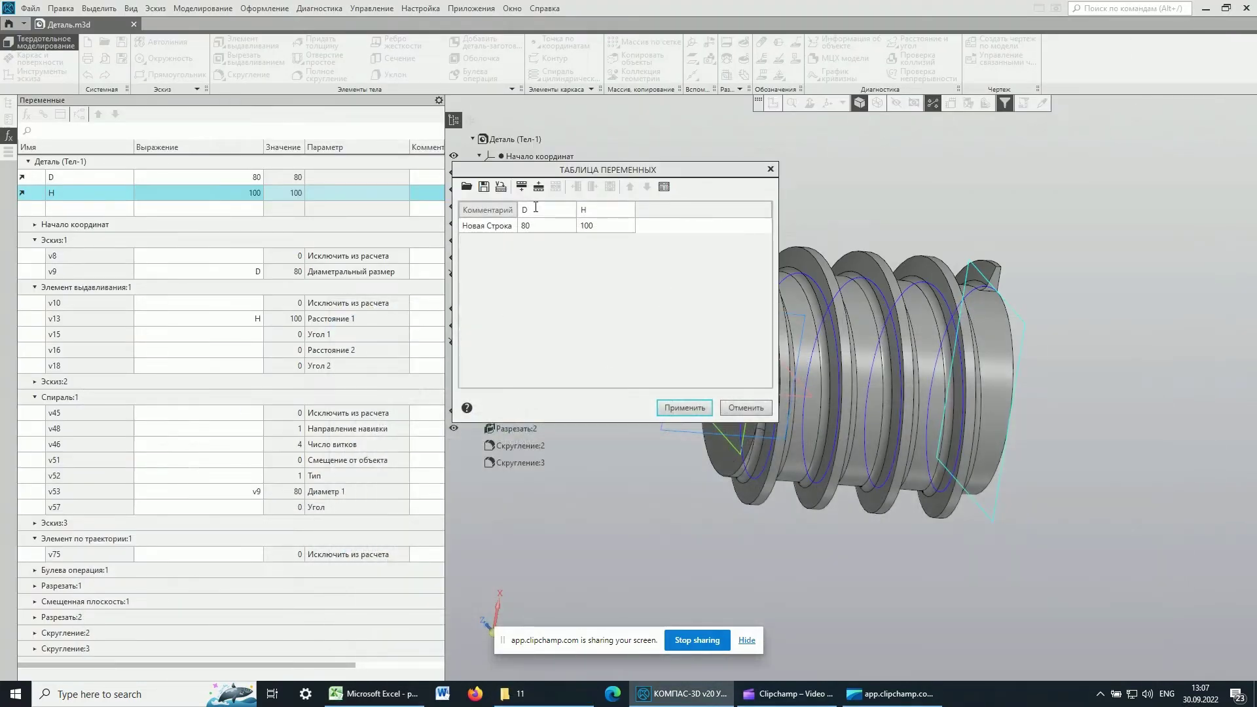
pyautogui.click(531, 227)
pyautogui.click(591, 206)
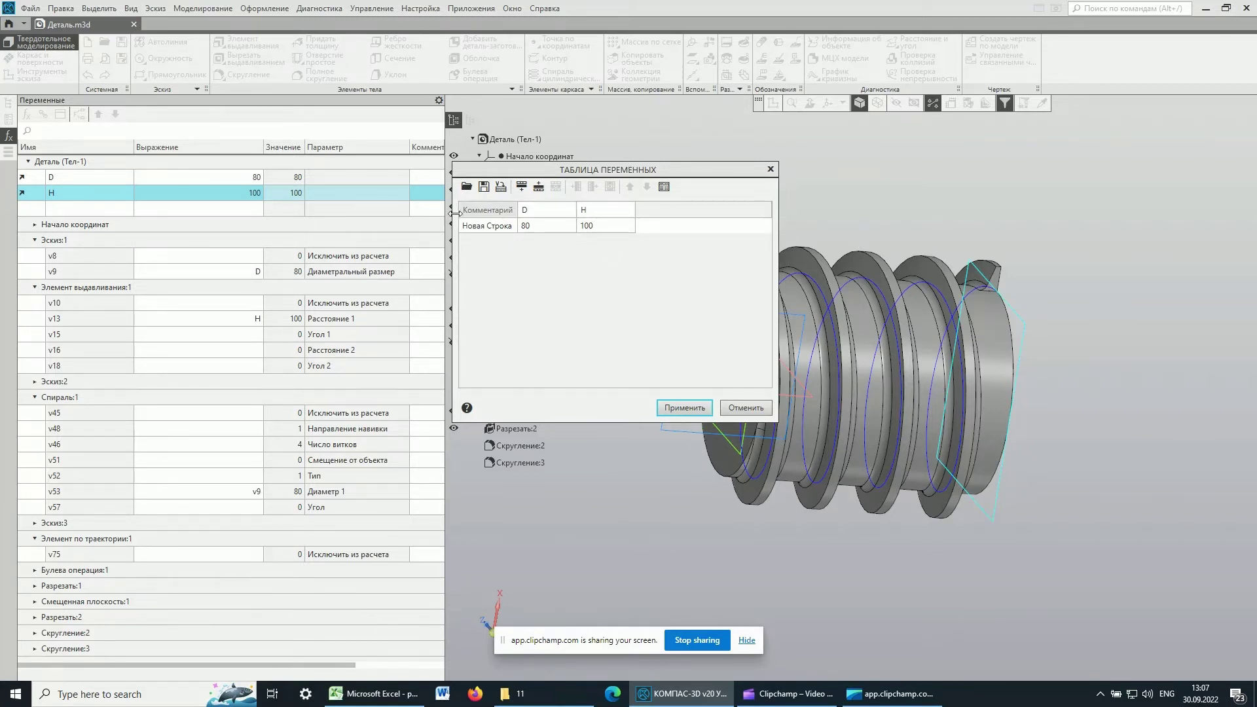
pyautogui.click(479, 226)
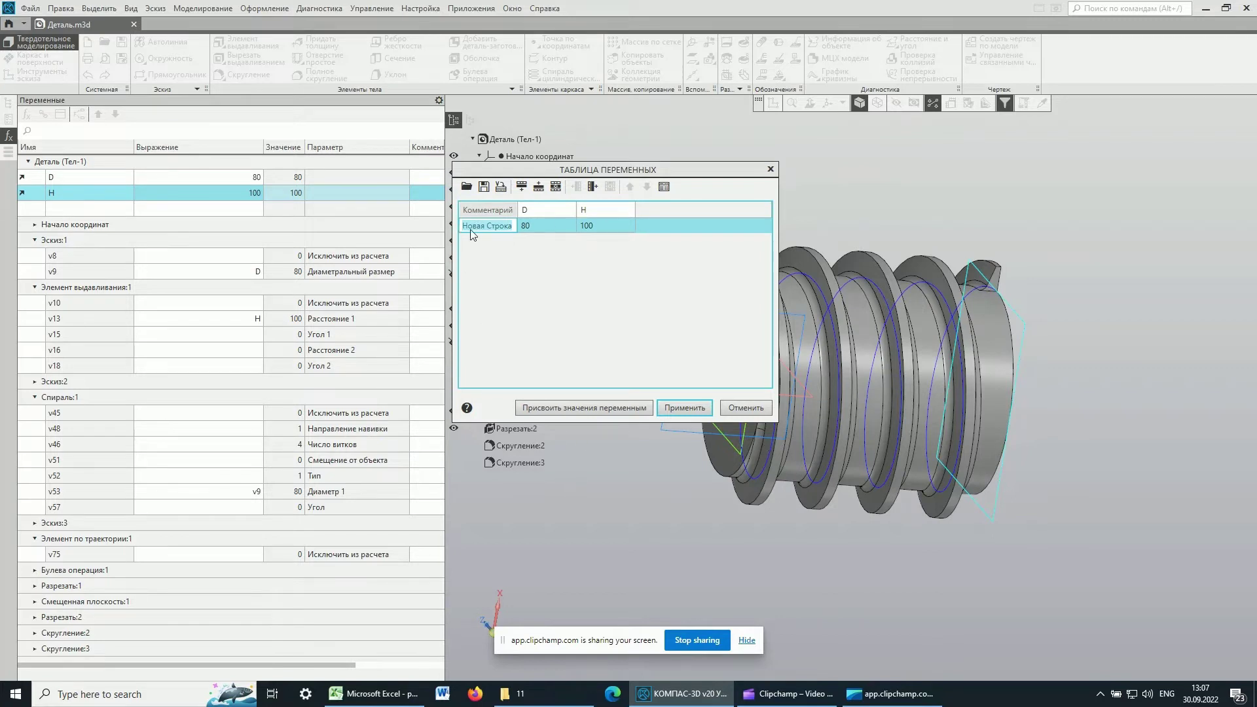
# Assign the Новая Строка row to the variables, confirming D stays 80 and H 100
pyautogui.click(557, 411)
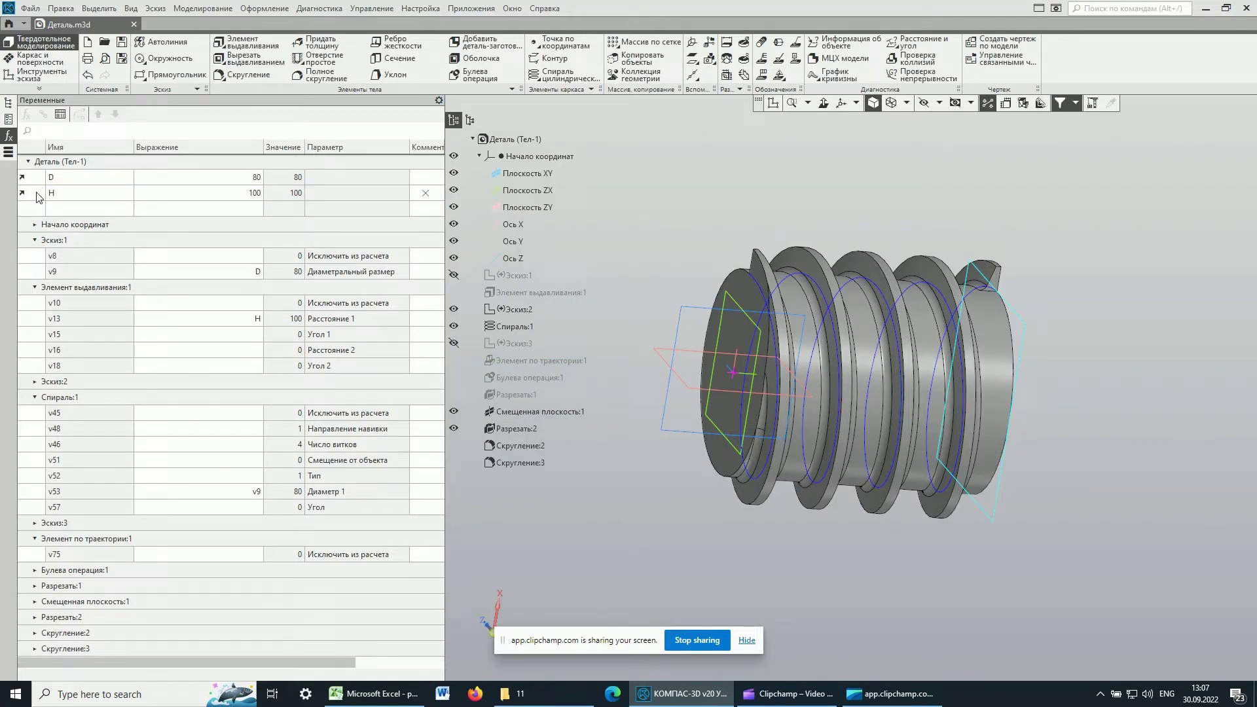
pyautogui.click(251, 176)
pyautogui.click(246, 186)
pyautogui.click(927, 225)
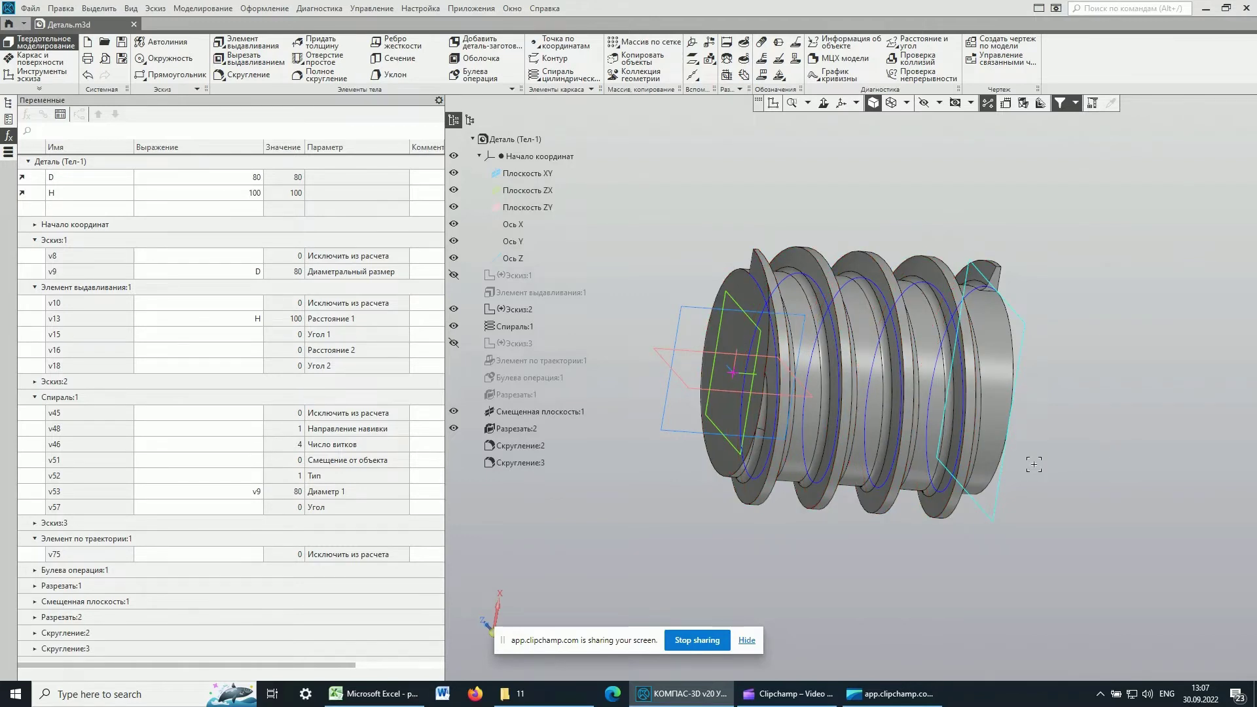
pyautogui.keyDown('shift'); pyautogui.moveTo(1033, 464); pyautogui.dragTo(1087, 427, button='middle'); pyautogui.keyUp('shift')
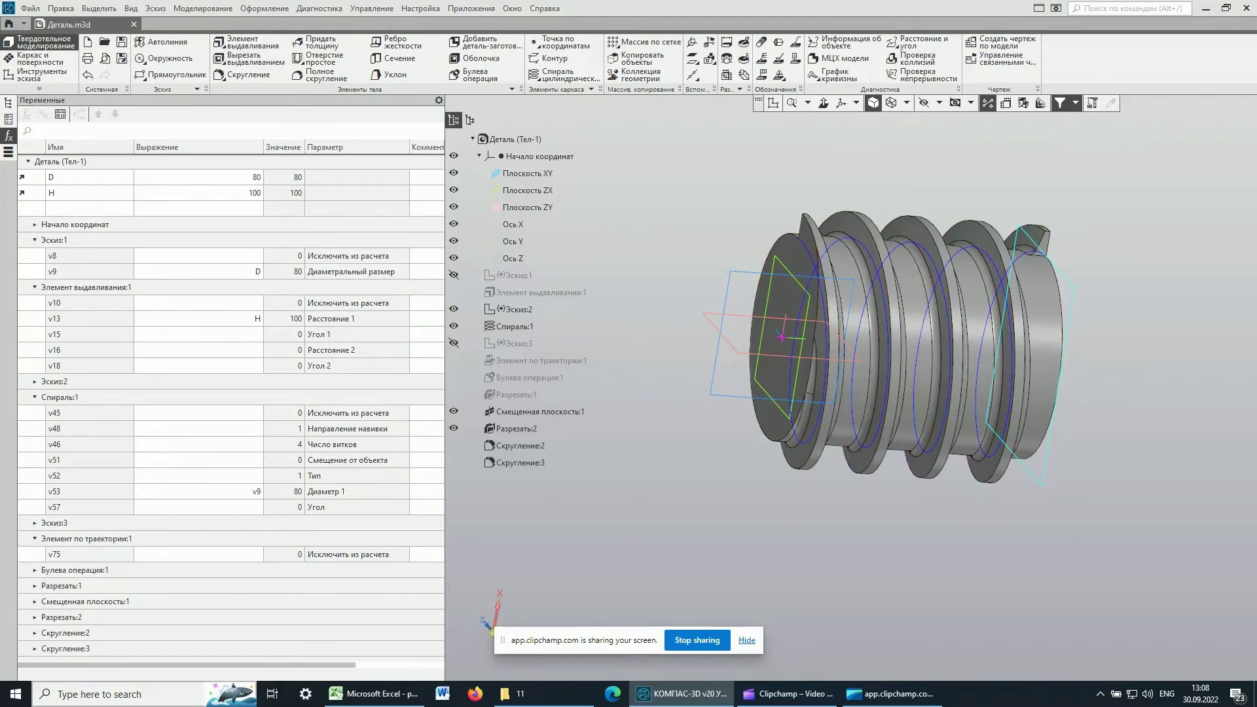
pyautogui.click(348, 699)
# In parameters.xls, change D in B2 to 100 and H in C2 to 120
pyautogui.click(276, 233)
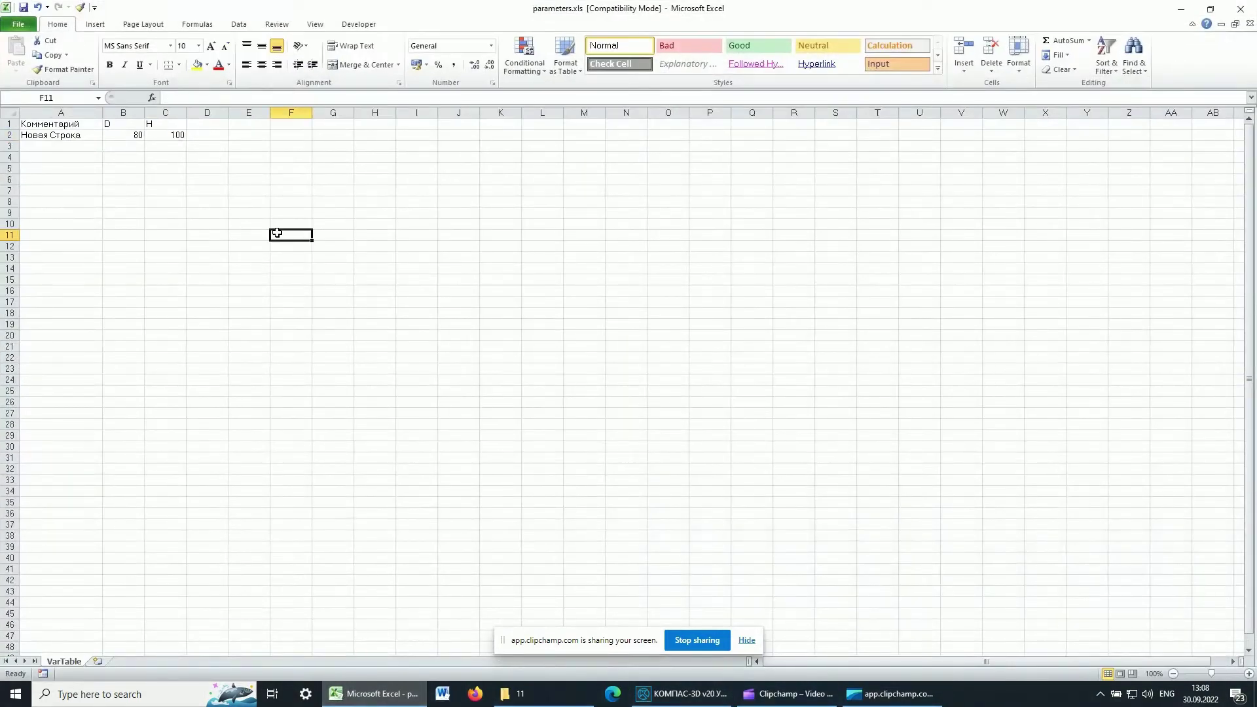
pyautogui.click(120, 138)
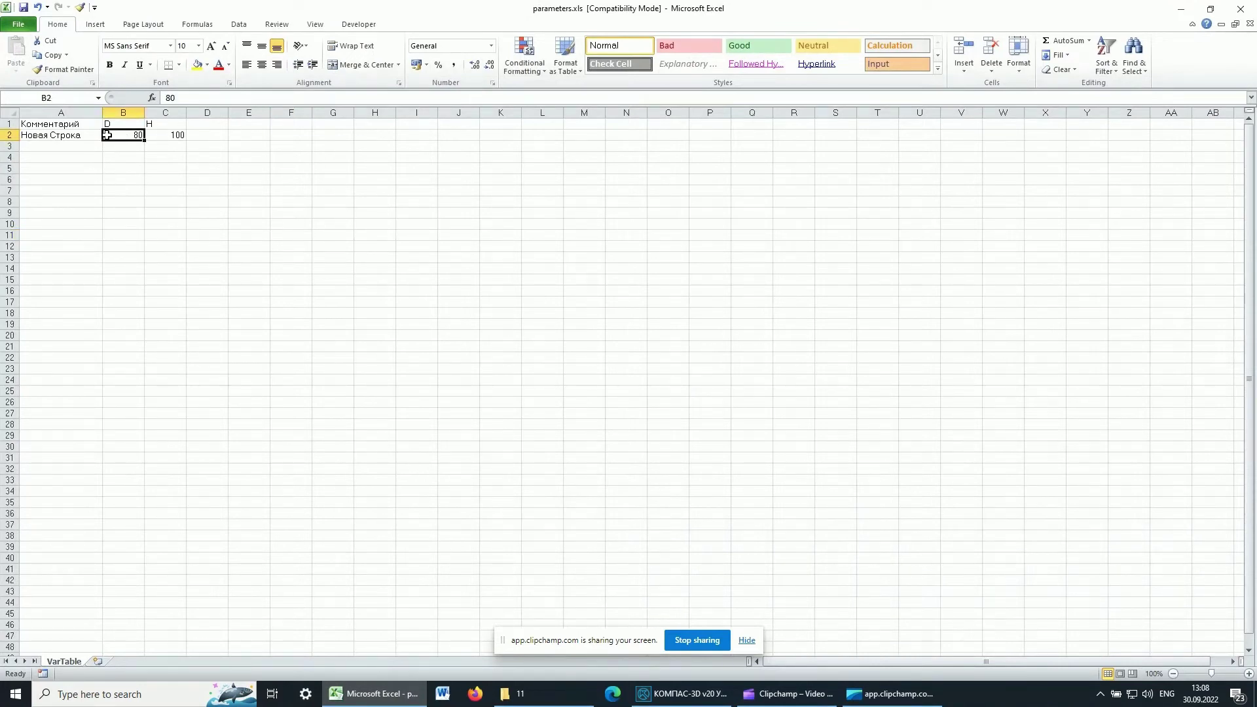
pyautogui.write('100')
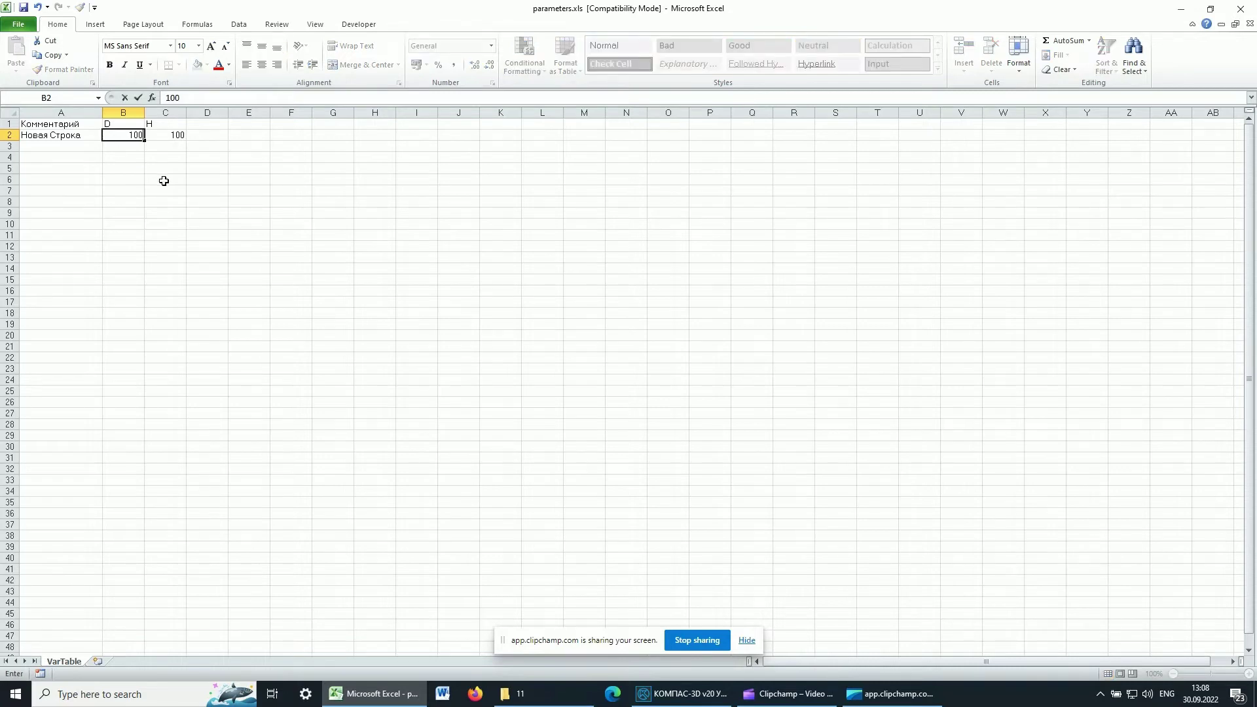
pyautogui.click(184, 169)
pyautogui.click(162, 137)
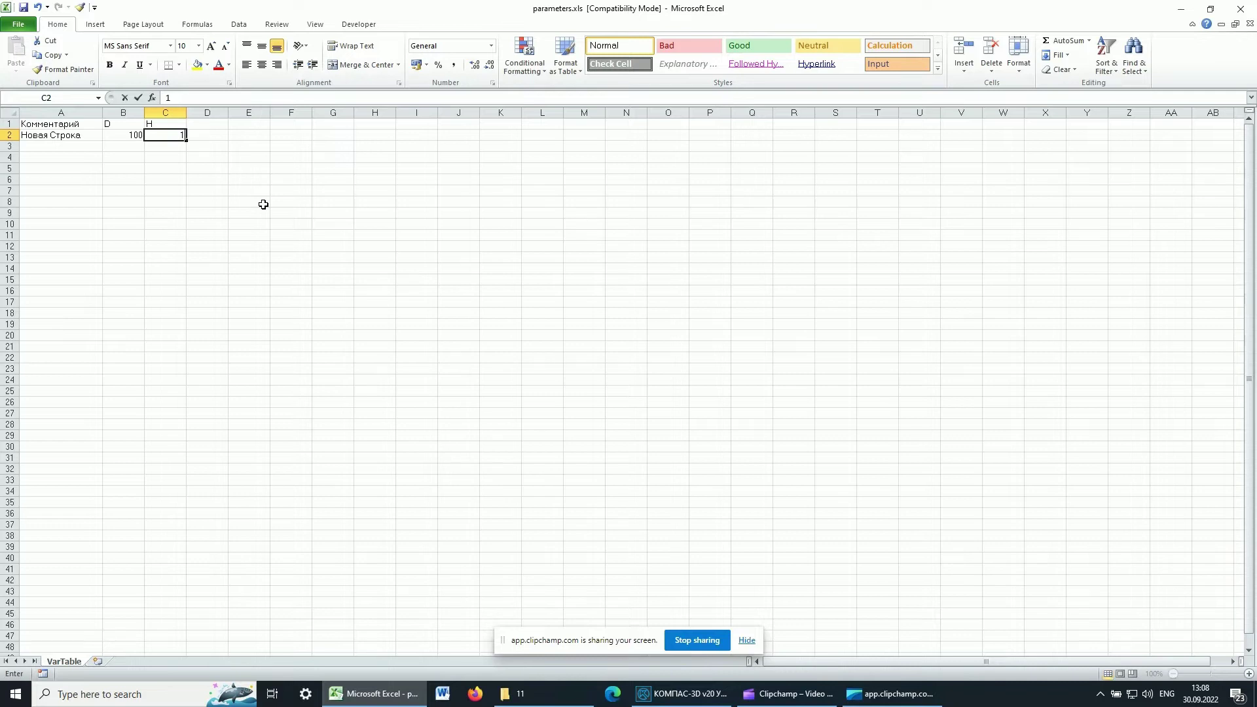
pyautogui.write('120')
pyautogui.click(233, 181)
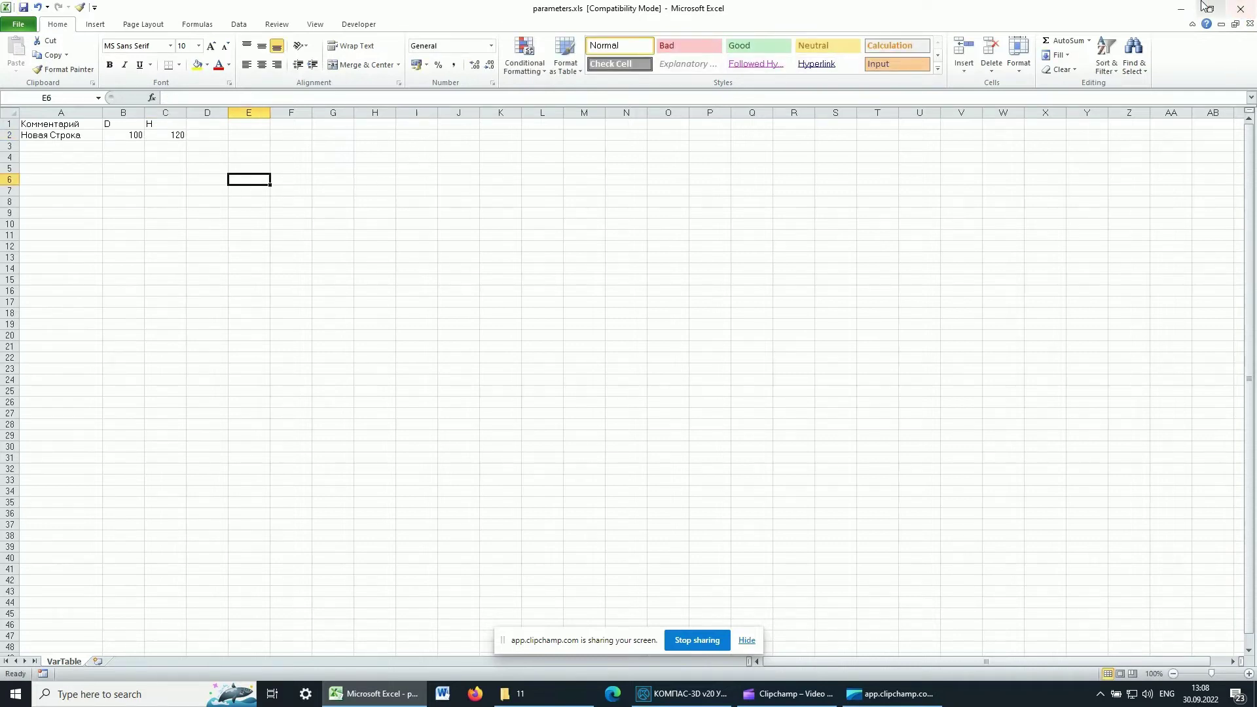
pyautogui.click(1178, 8)
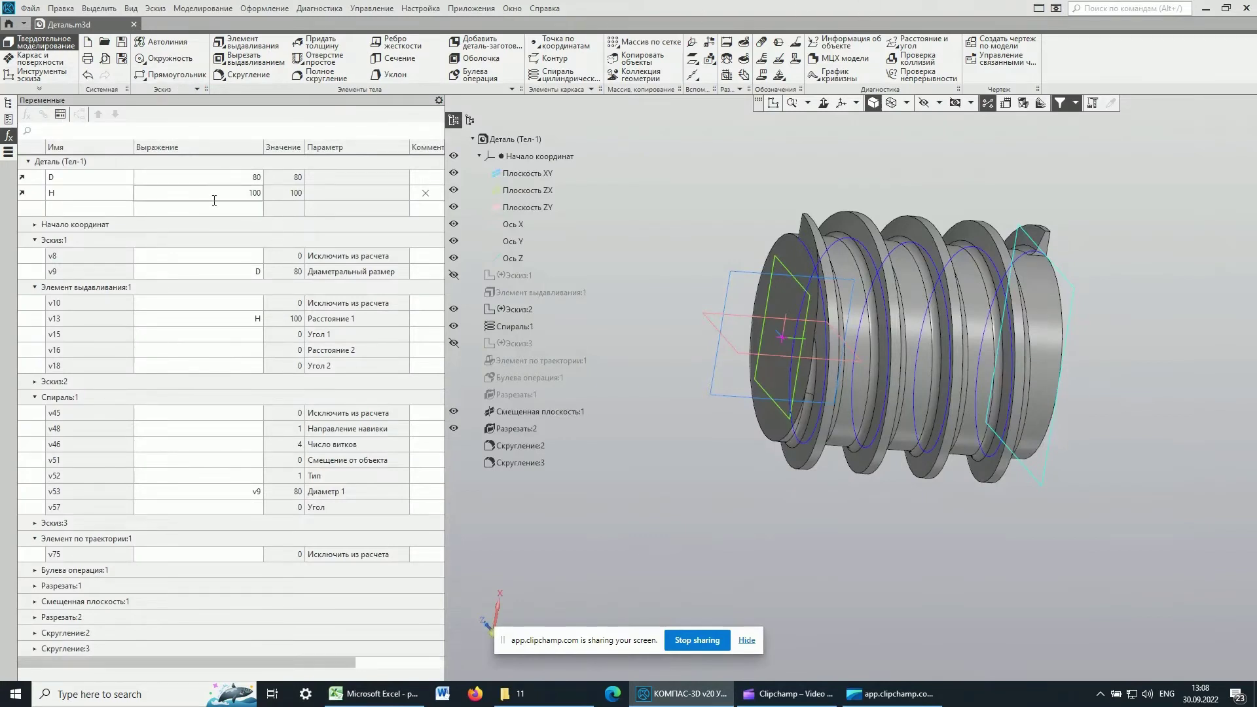
# Re-import parameters.xls into the variables table and assign its row values D 100, H 120
pyautogui.click(60, 116)
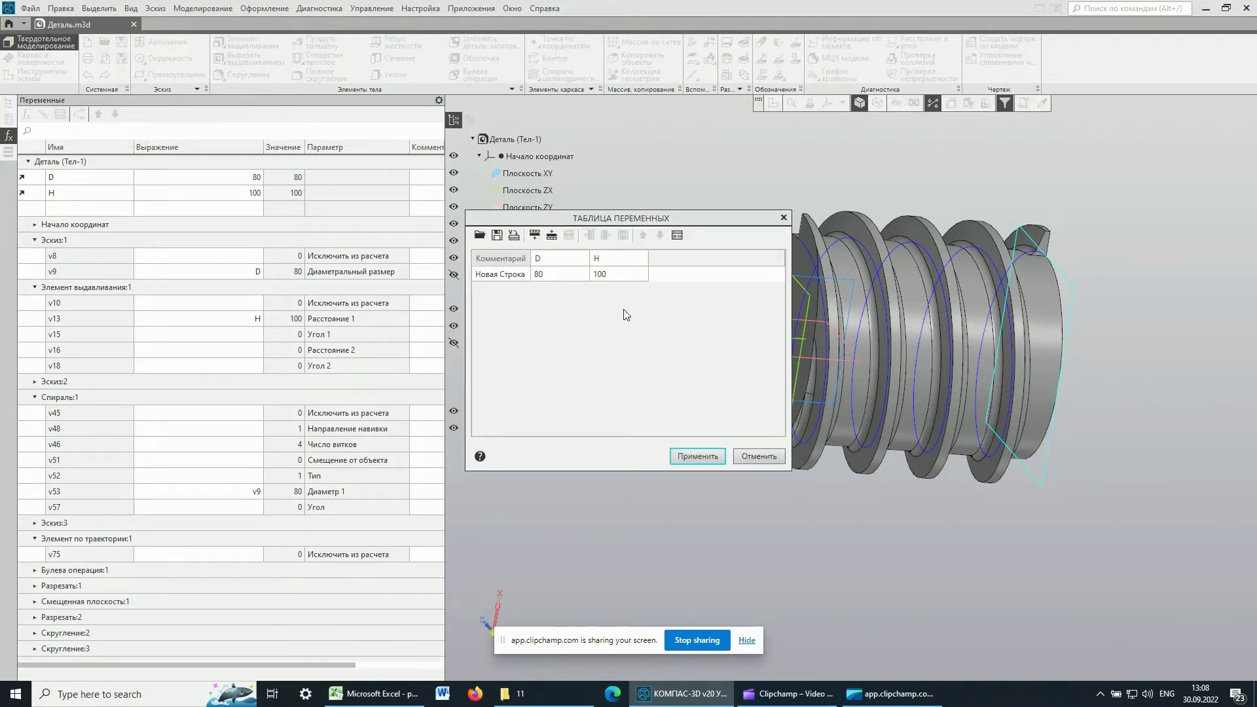
pyautogui.click(478, 236)
pyautogui.click(555, 273)
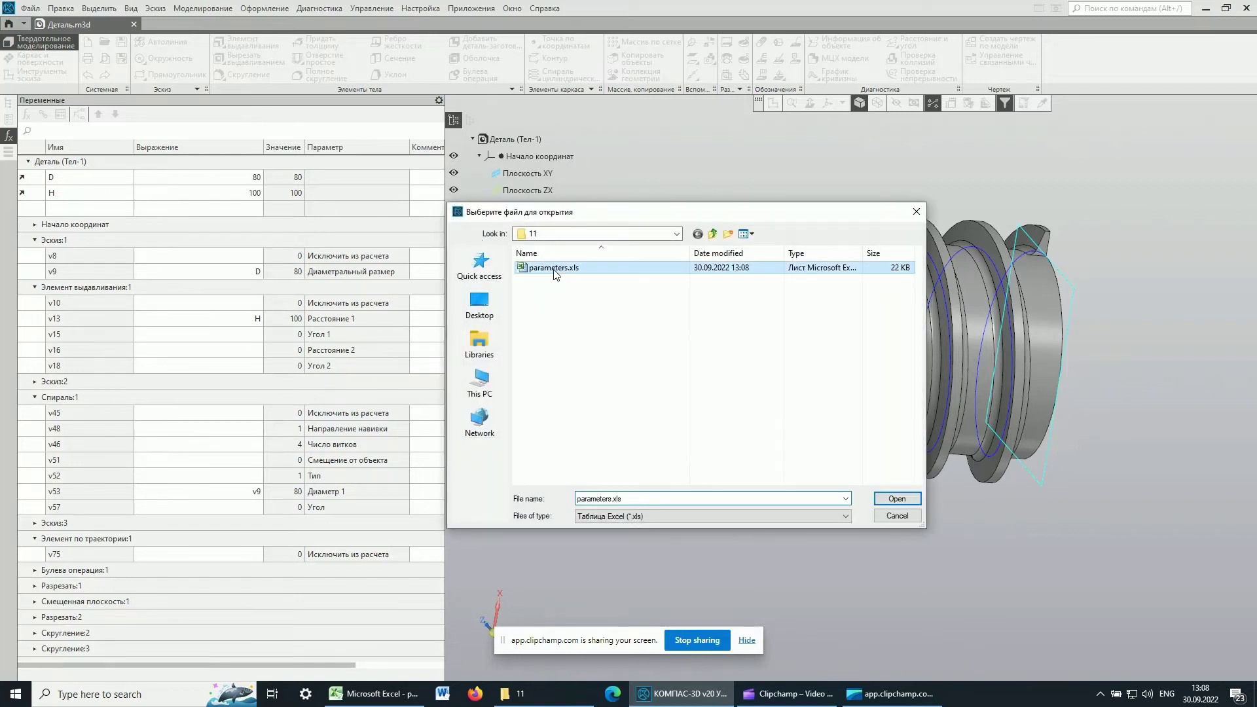
pyautogui.click(904, 500)
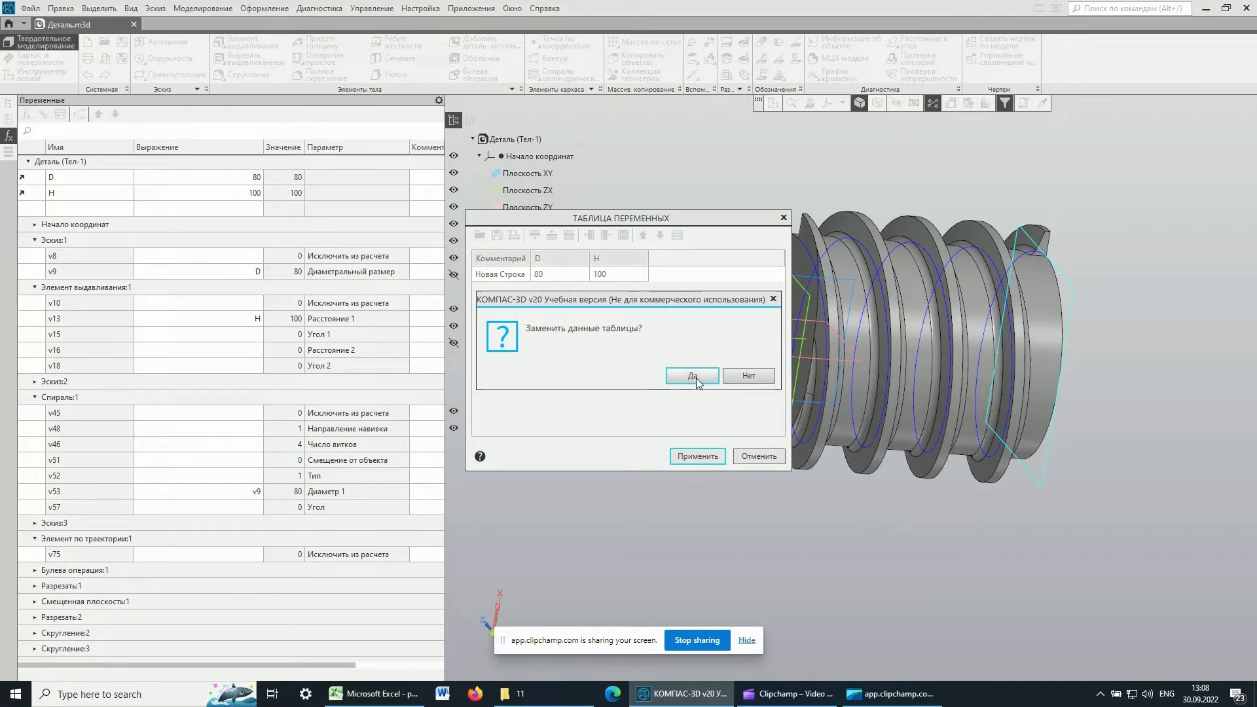
pyautogui.click(676, 378)
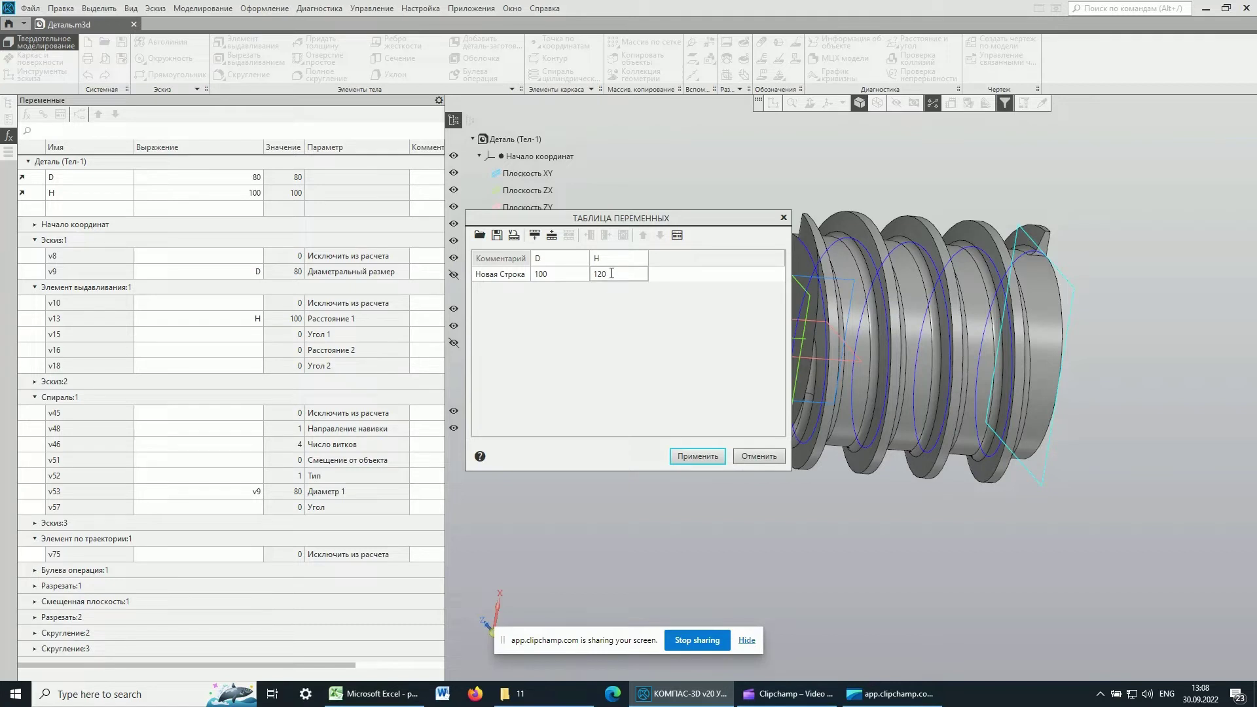
pyautogui.click(499, 277)
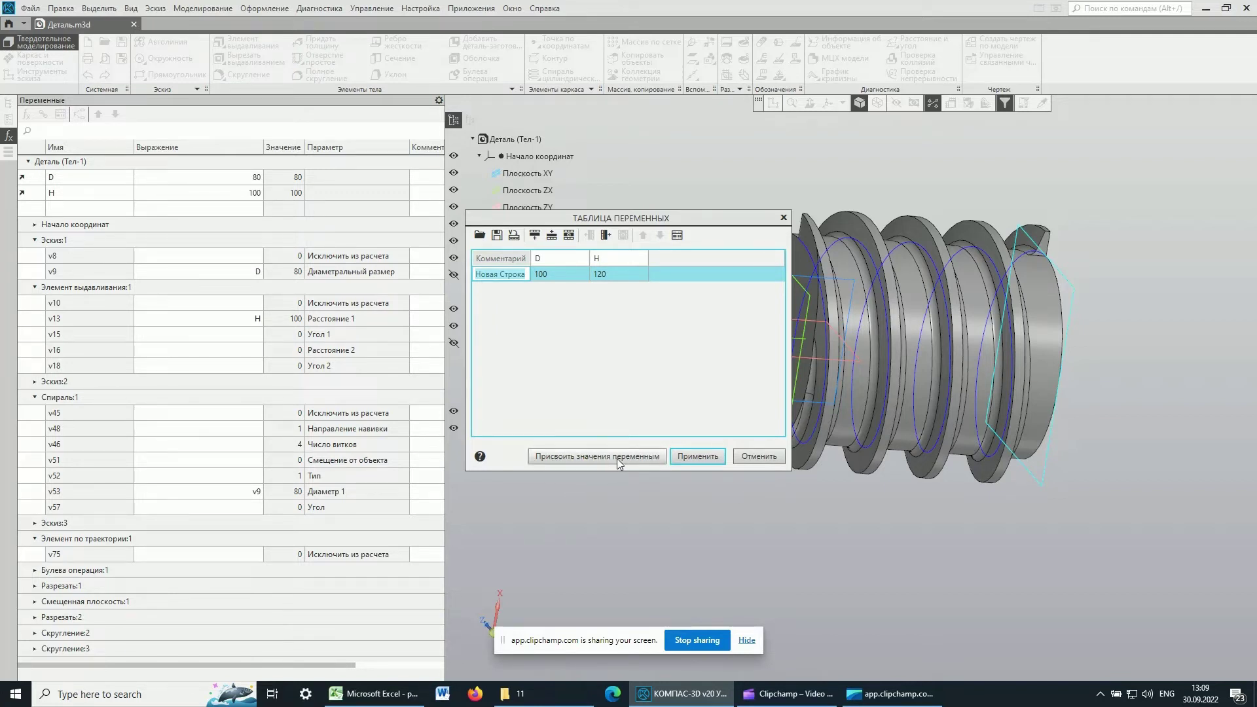
pyautogui.click(587, 457)
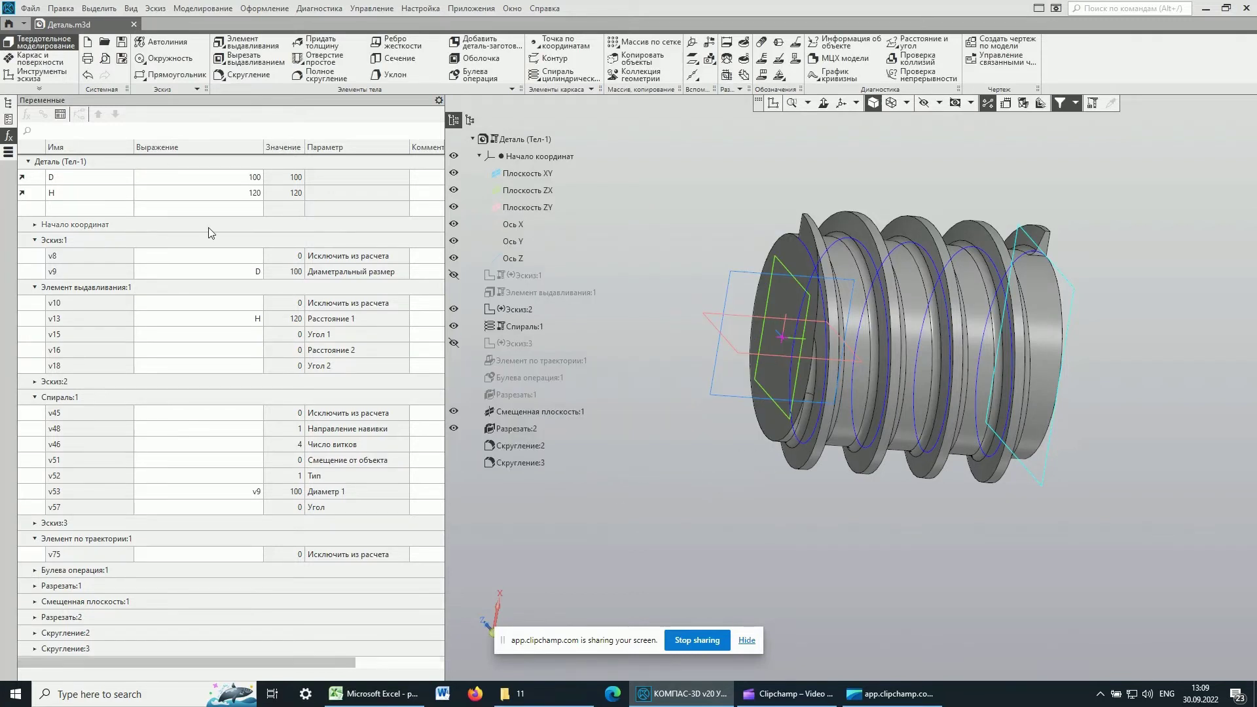
# Rebuild the model so the cylinder takes D = 100 and H = 120
pyautogui.click(252, 192)
pyautogui.click(1092, 104)
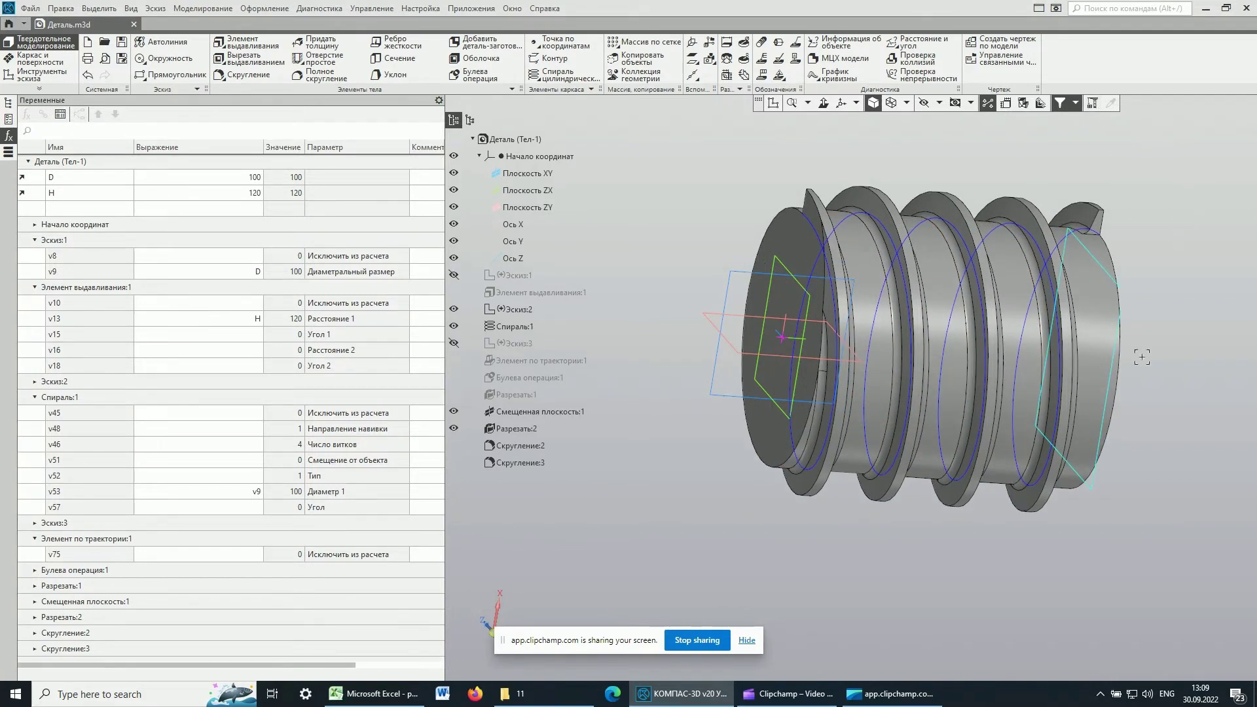
pyautogui.moveTo(1191, 241)
pyautogui.mouseDown(button='middle')
pyautogui.moveTo(1170, 256)
pyautogui.moveTo(1155, 242)
pyautogui.mouseUp(button='middle')
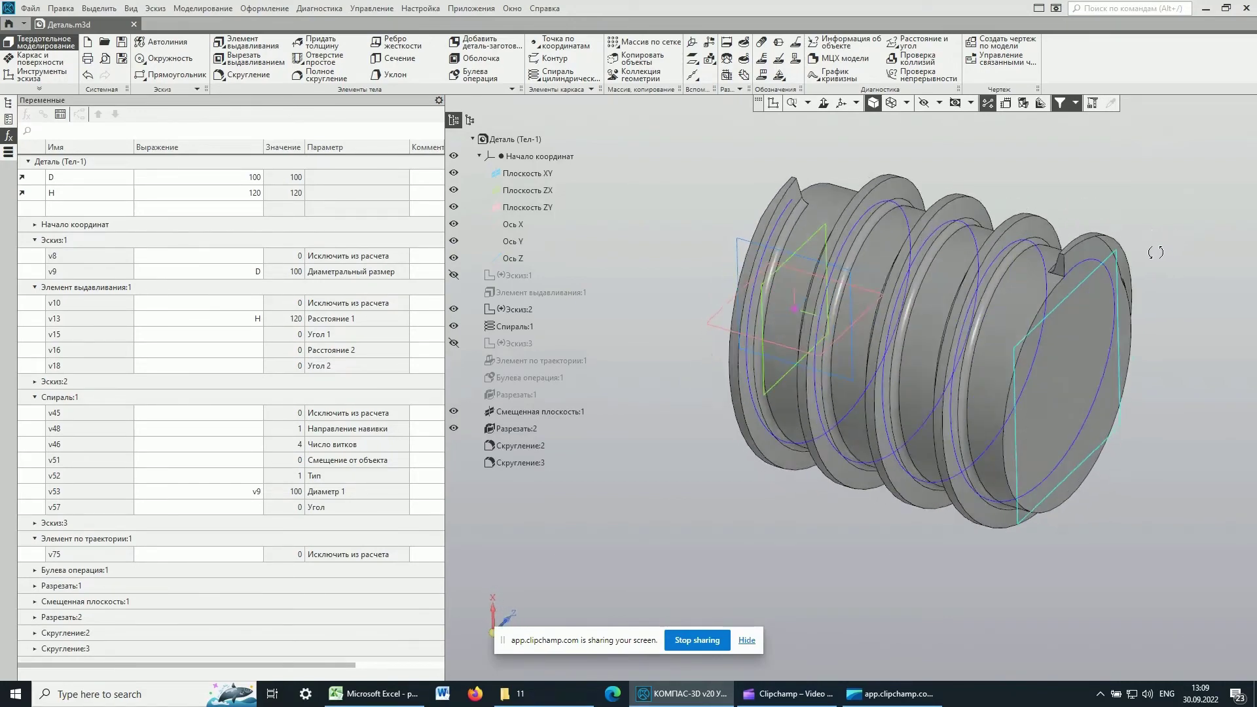
pyautogui.moveTo(1154, 242); pyautogui.dragTo(1162, 239, button='middle')
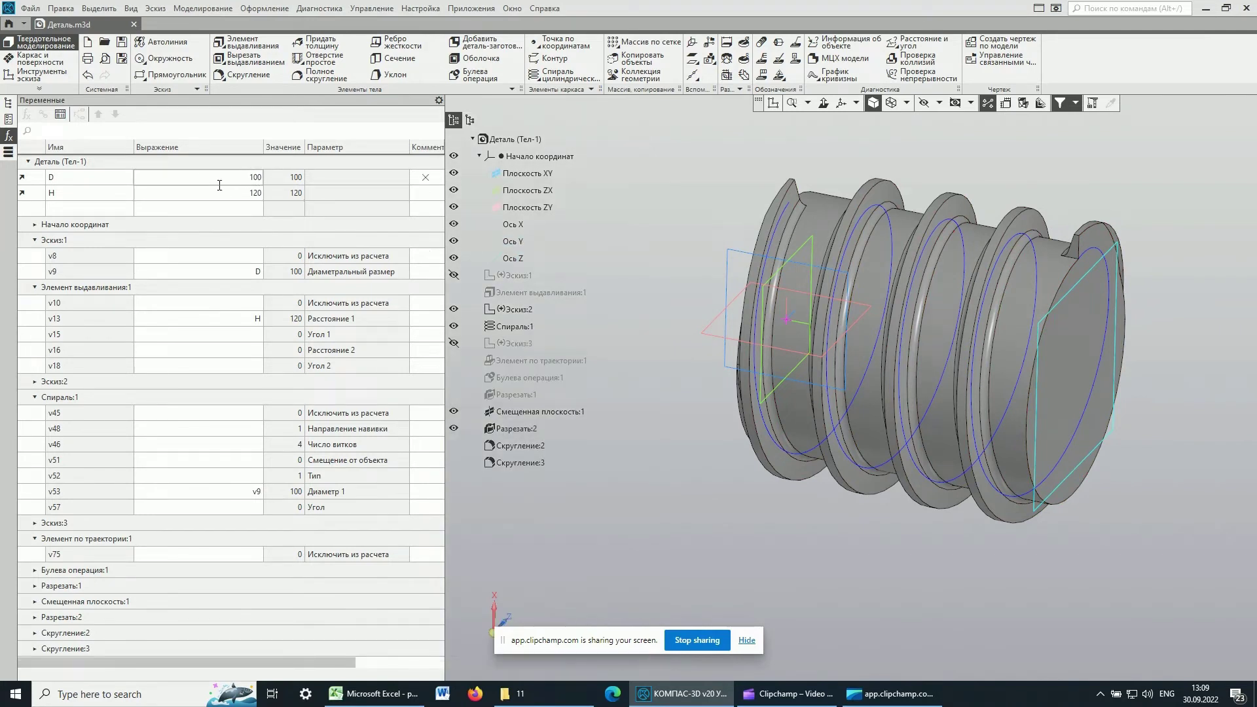
# Glance at the Excel table, then restore the model tree and reorient the part
pyautogui.click(374, 693)
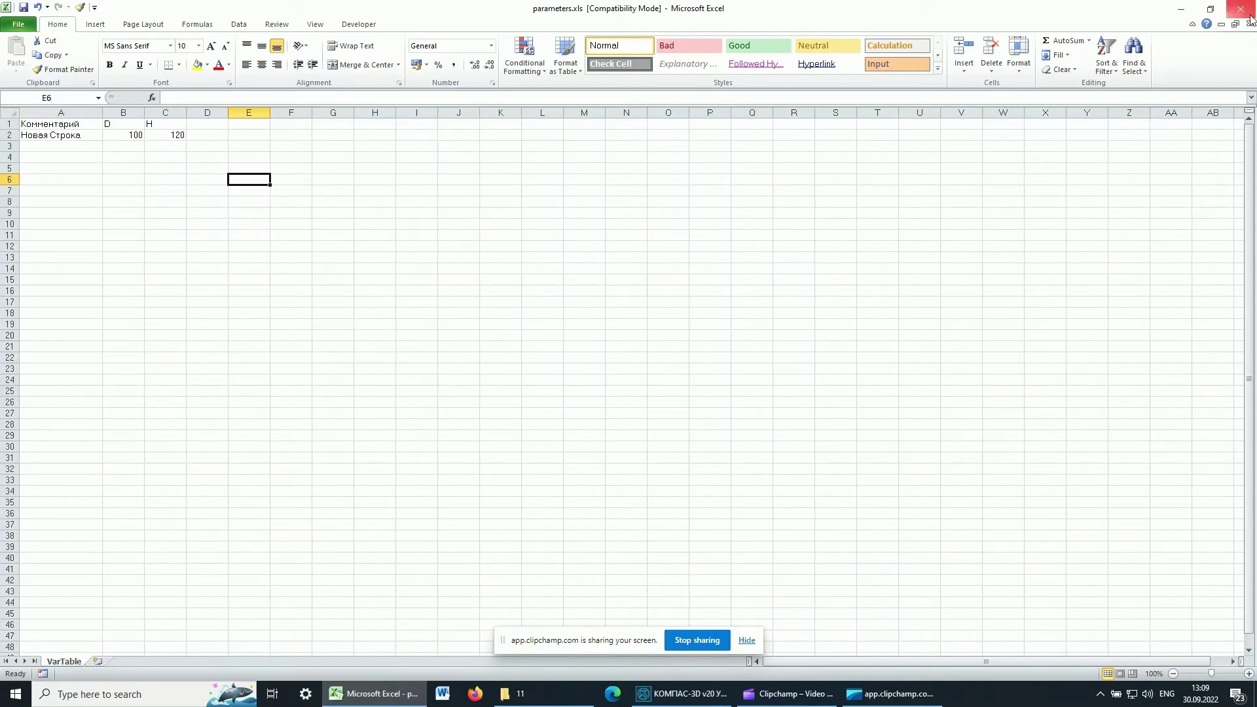
pyautogui.click(1181, 15)
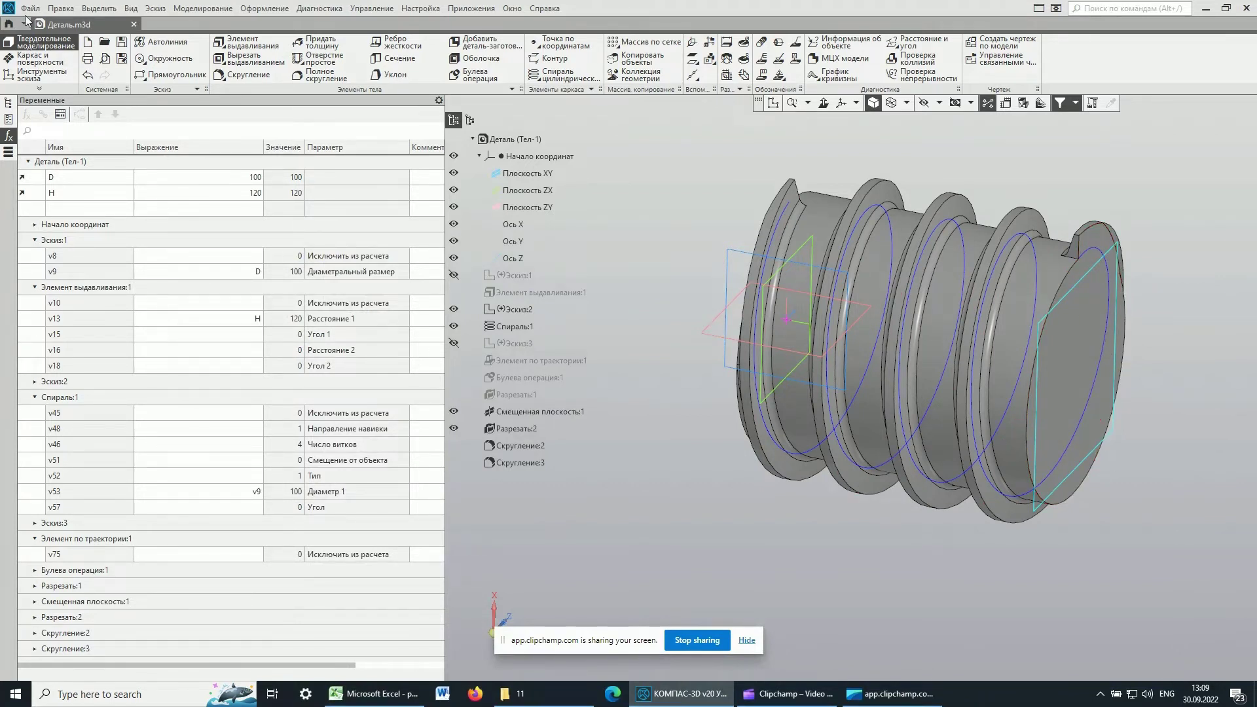
pyautogui.click(585, 156)
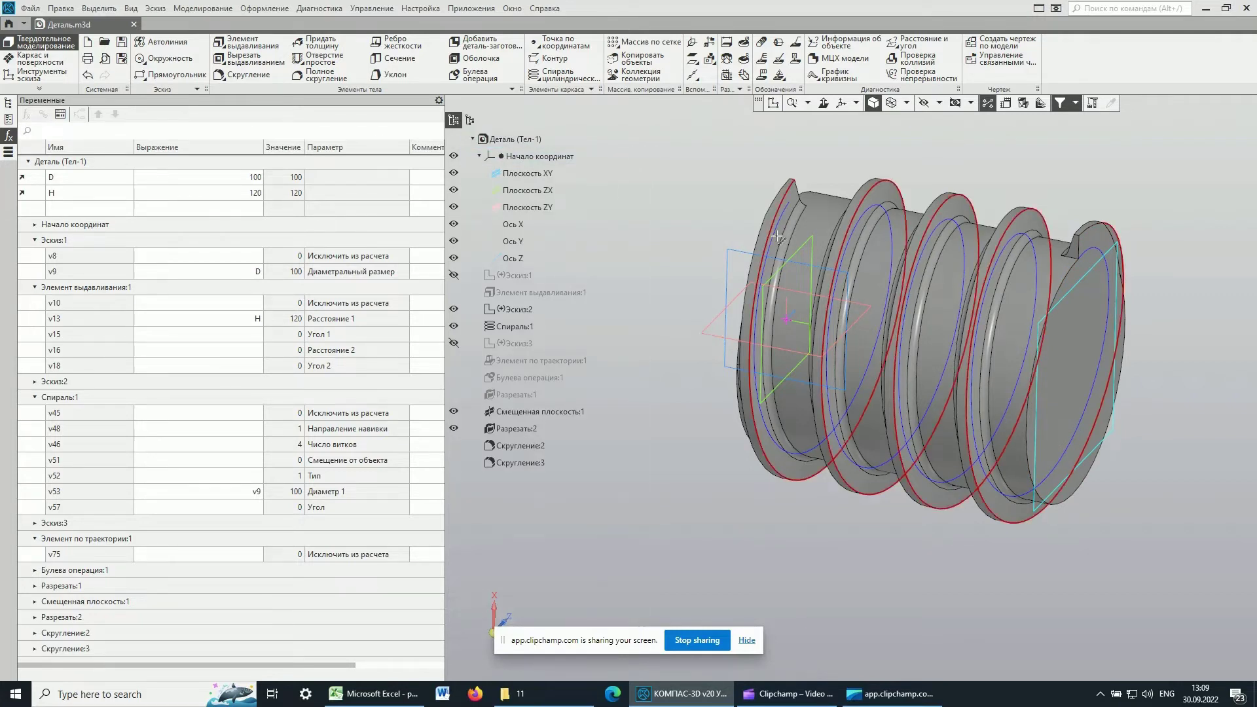
pyautogui.click(9, 103)
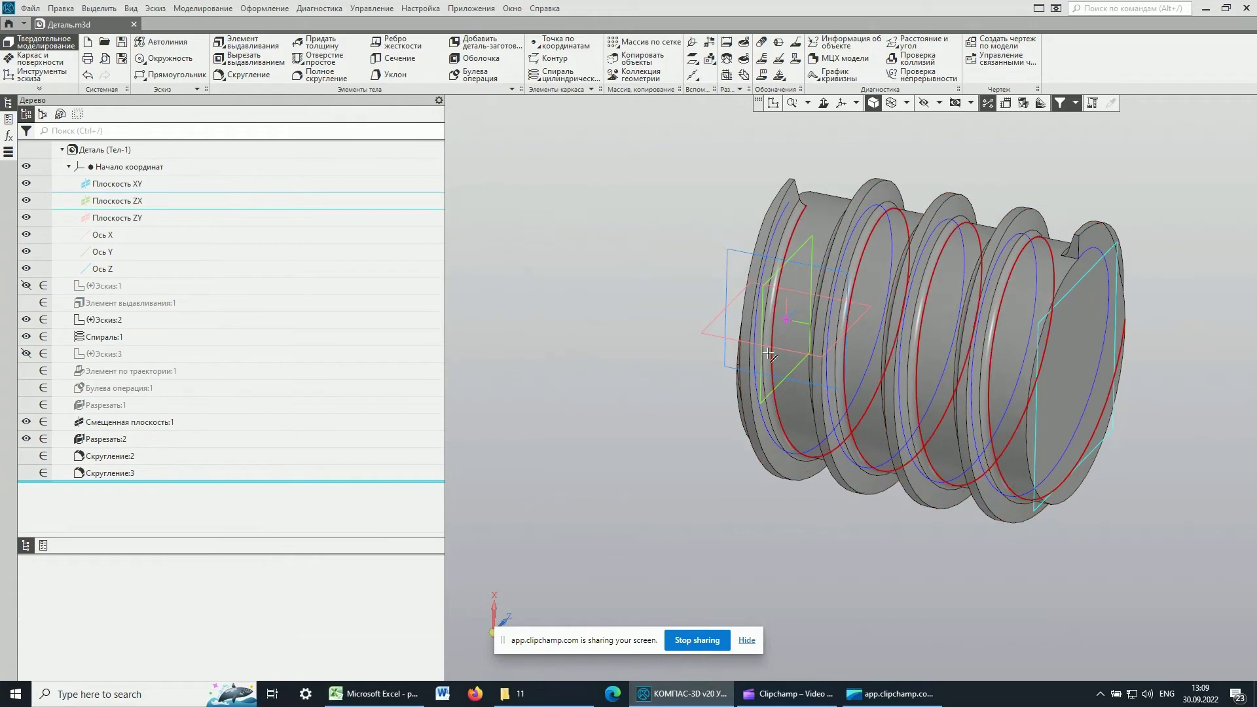
pyautogui.scroll(-2, 757, 350)
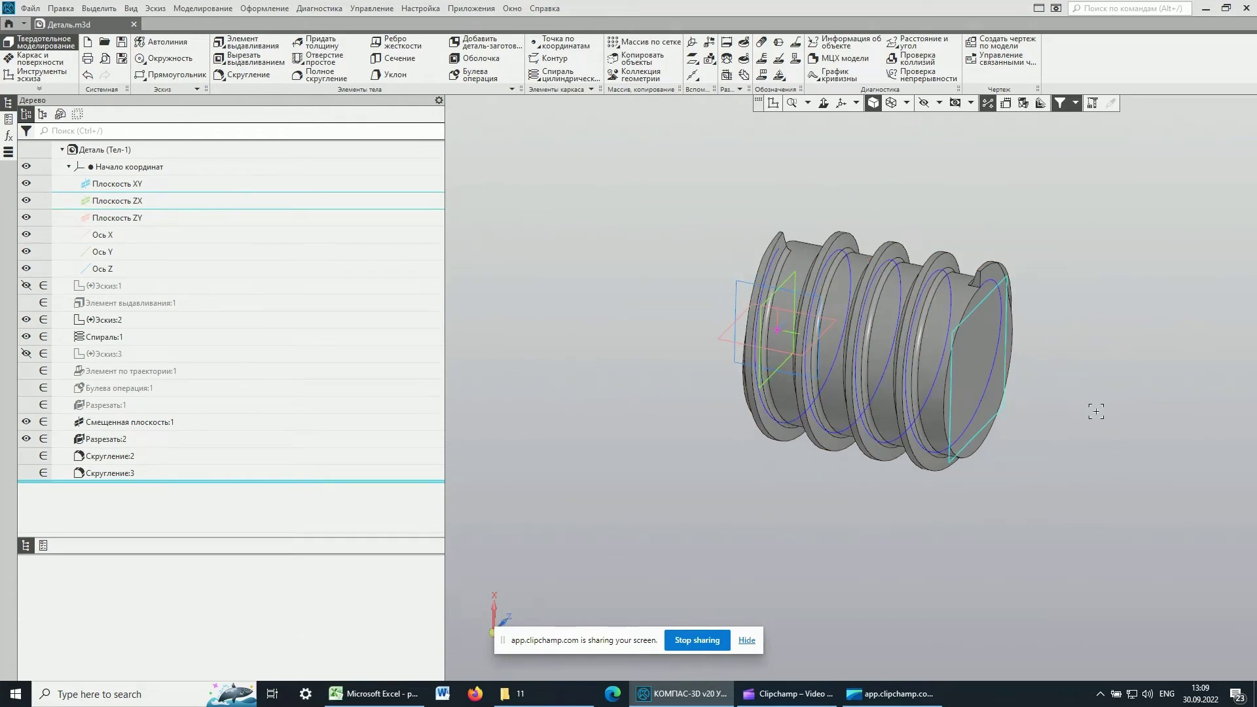
pyautogui.keyDown('shift'); pyautogui.moveTo(1107, 411); pyautogui.dragTo(914, 365, button='middle'); pyautogui.keyUp('shift')
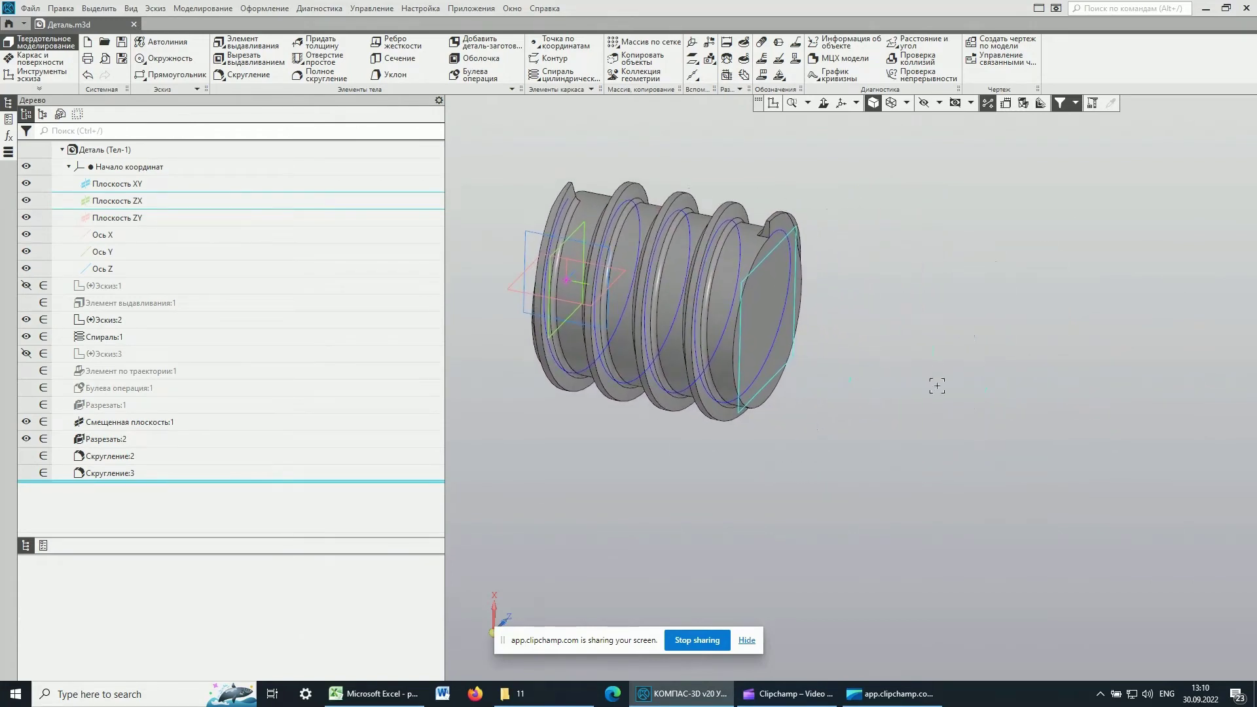
pyautogui.moveTo(875, 329)
pyautogui.mouseDown(button='middle')
pyautogui.moveTo(724, 331)
pyautogui.moveTo(904, 325)
pyautogui.moveTo(993, 349)
pyautogui.mouseUp(button='middle')
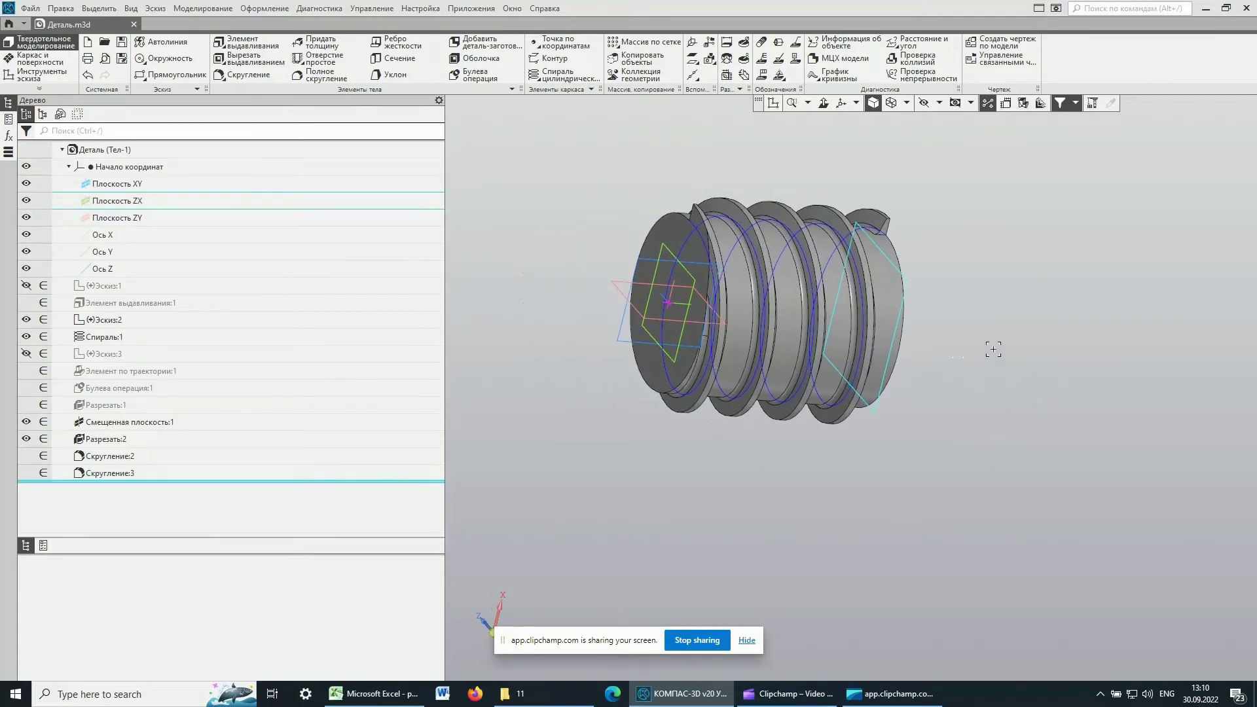
# Start an external cylindrical step with metric thread and set the part's end face as its plane
pyautogui.click(461, 10)
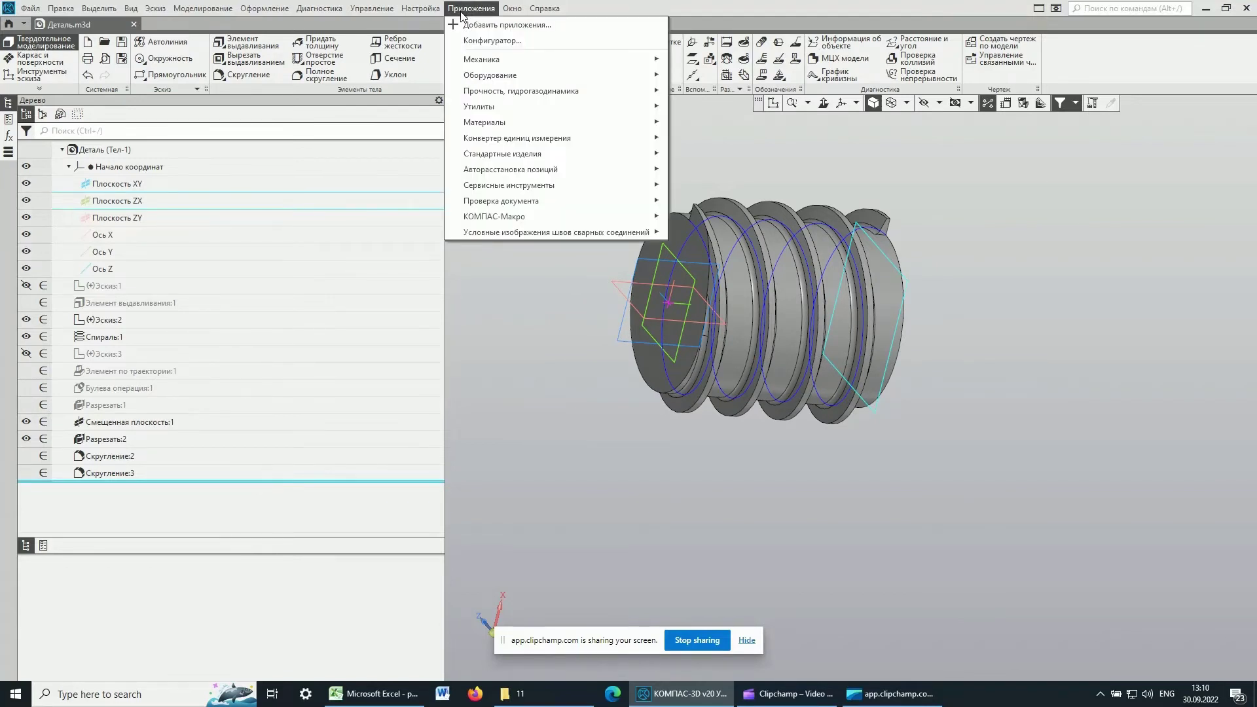
pyautogui.moveTo(481, 59)
pyautogui.moveTo(750, 90)
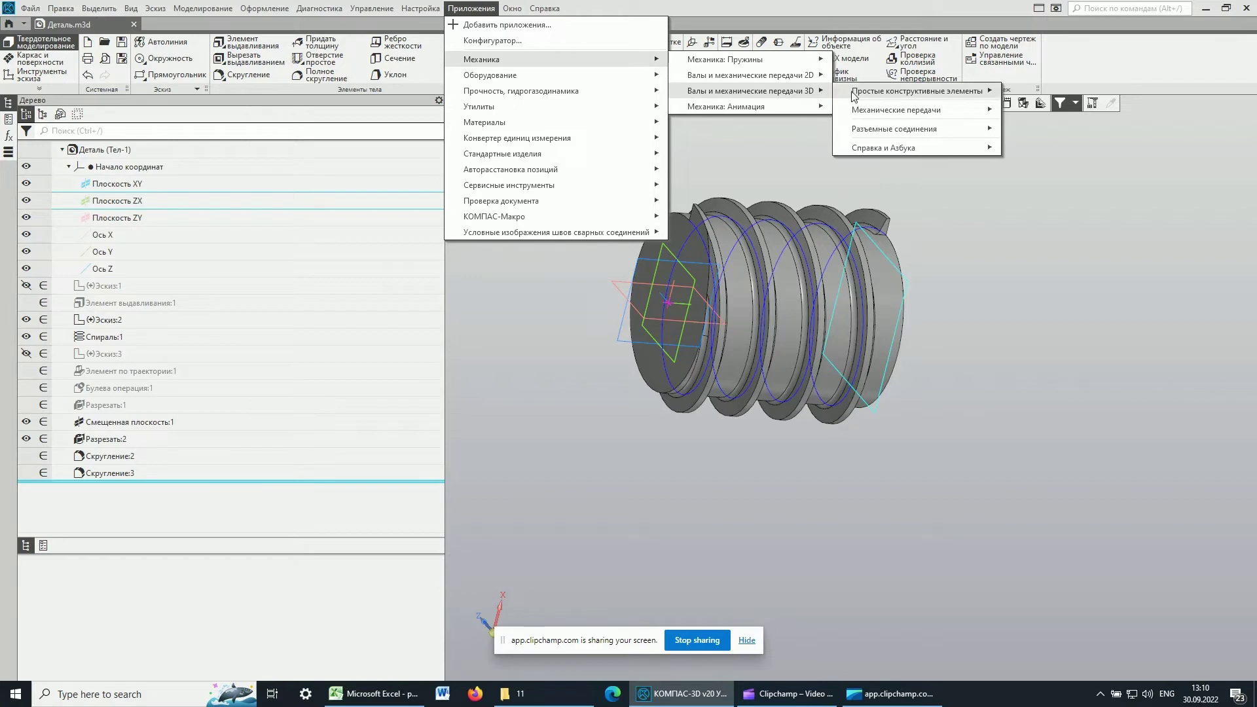
pyautogui.moveTo(893, 128)
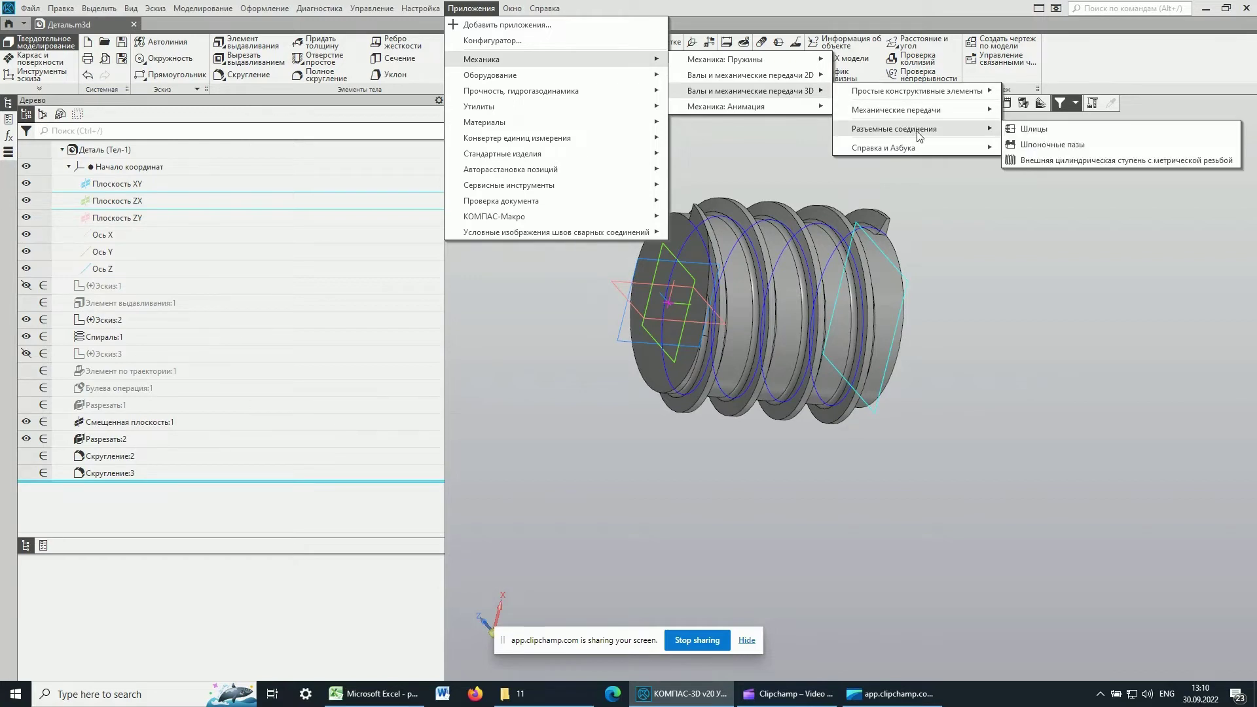
pyautogui.click(1117, 163)
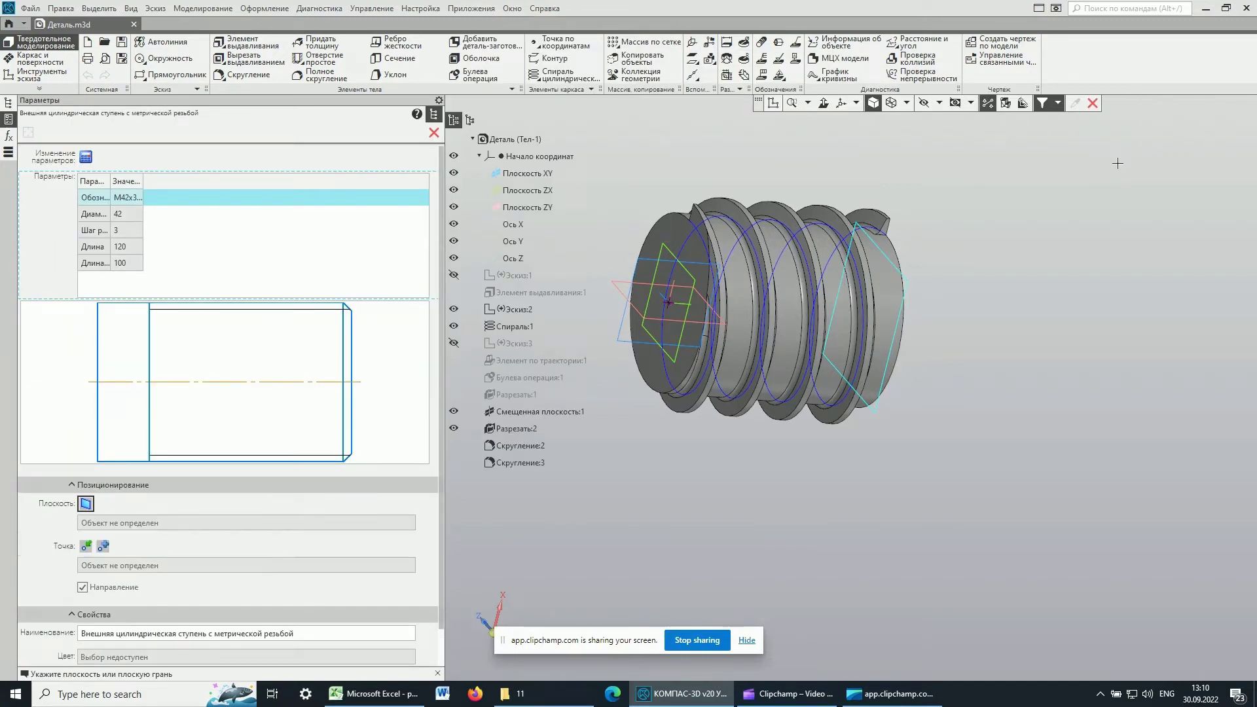
pyautogui.moveTo(1098, 263); pyautogui.dragTo(1047, 269, button='middle')
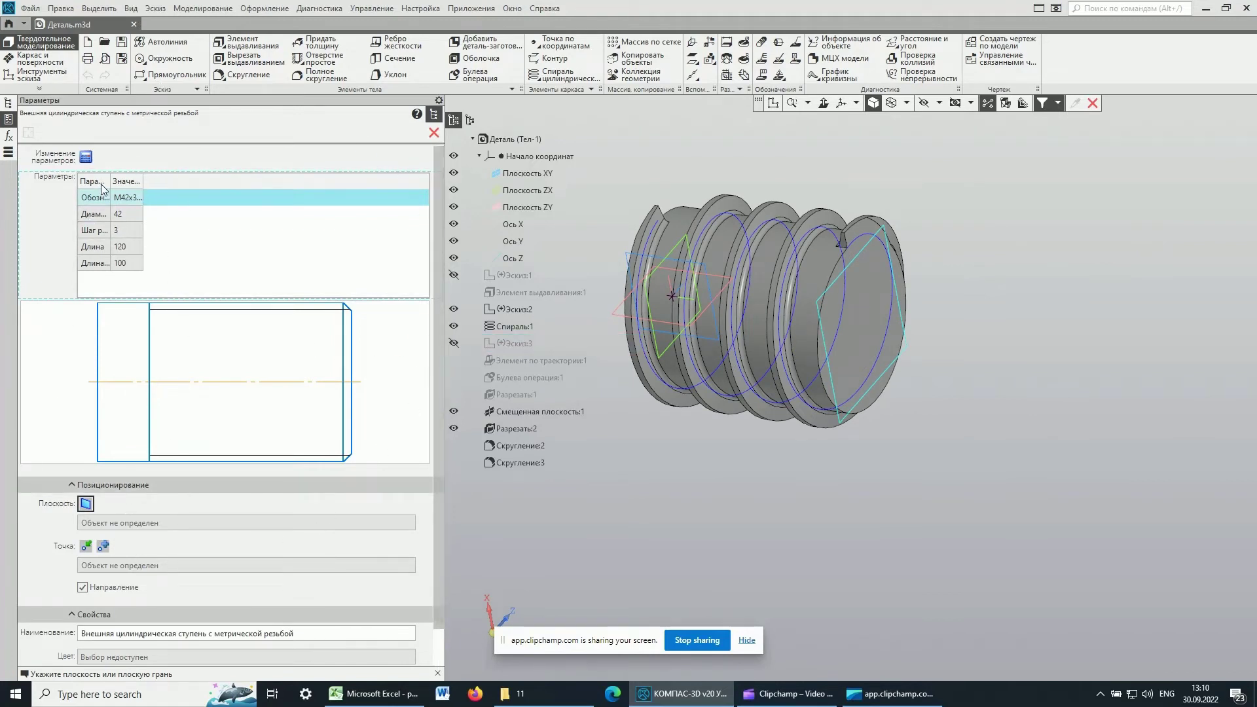
pyautogui.moveTo(110, 181); pyautogui.dragTo(177, 182)
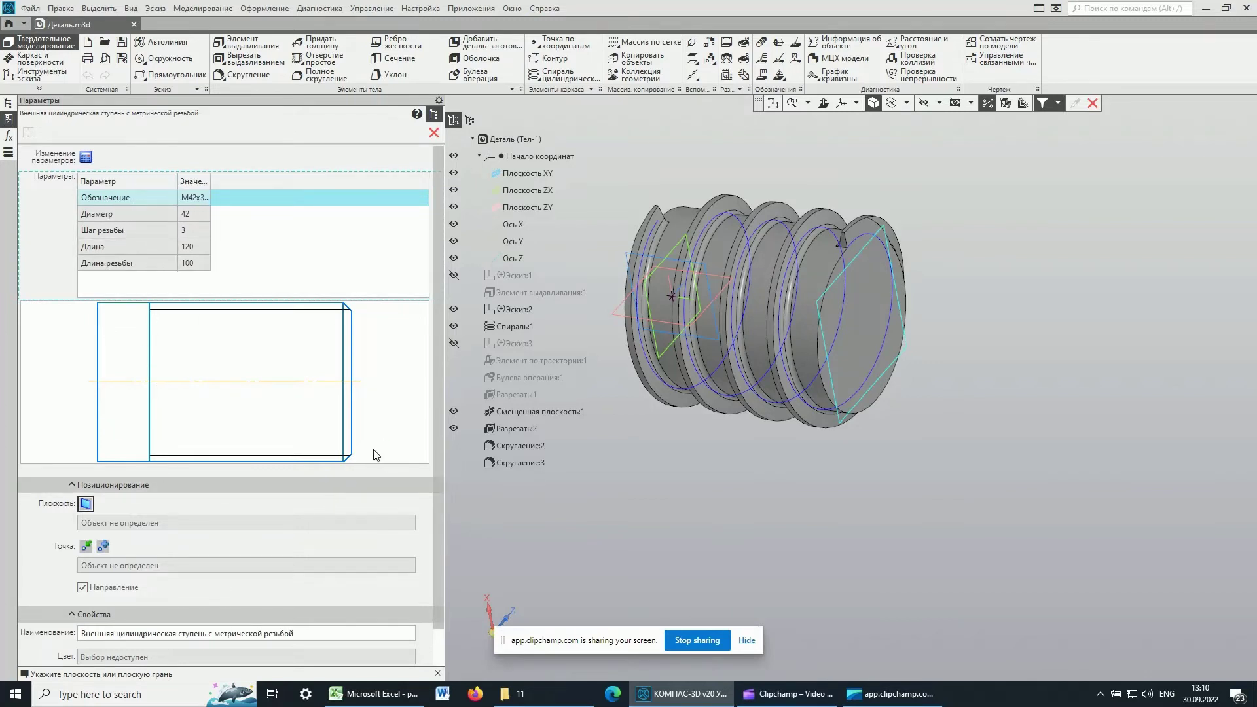
pyautogui.click(85, 509)
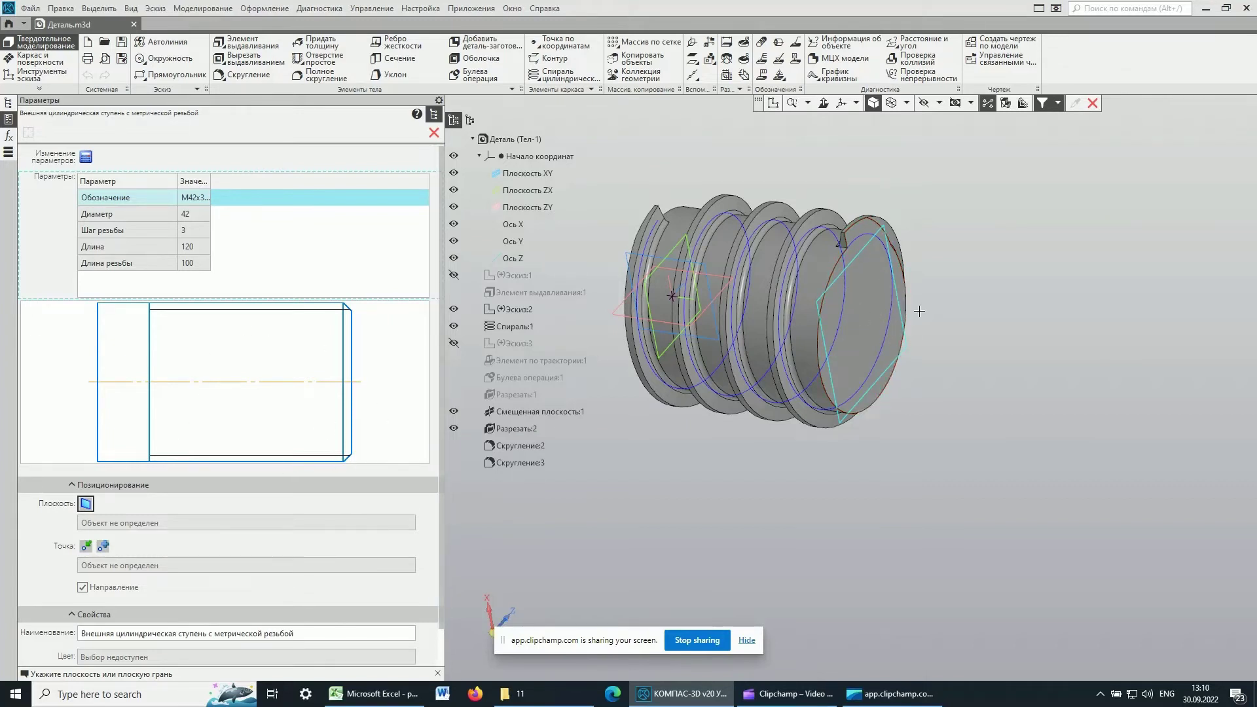
pyautogui.click(873, 290)
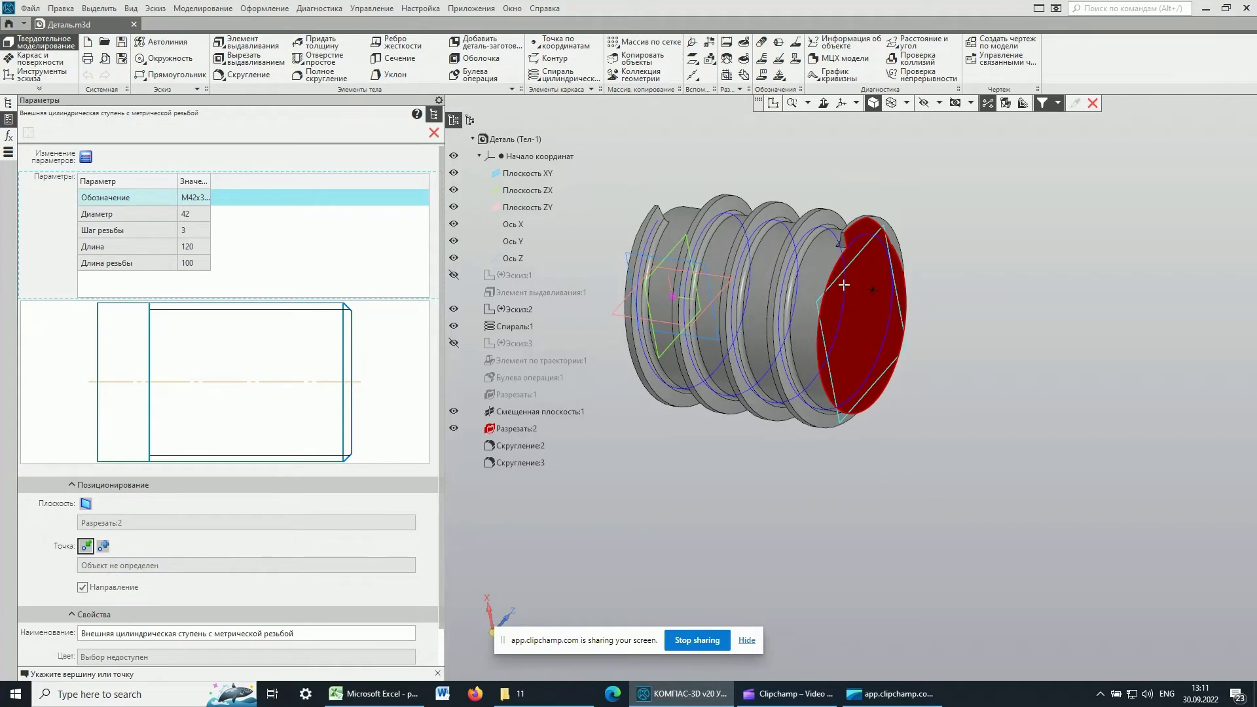
# Create Точка:1 at the centre of the end face's circular edge as the step's position
pyautogui.click(103, 546)
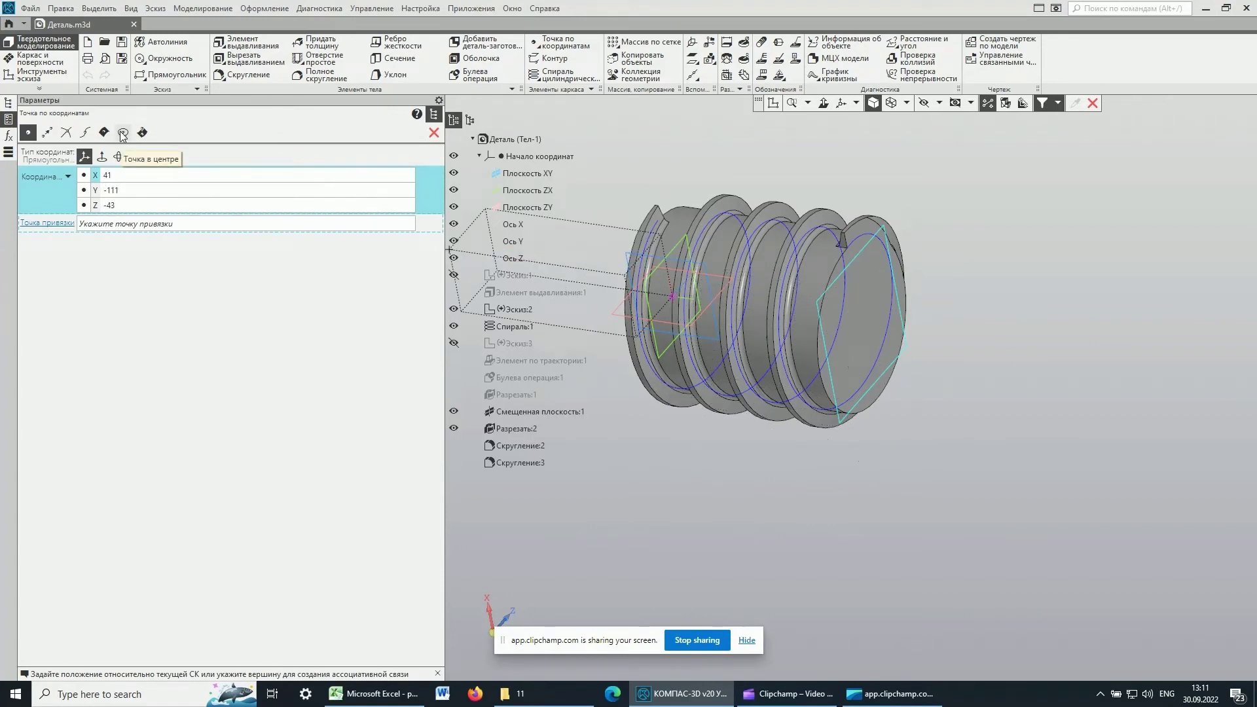
pyautogui.moveTo(123, 132)
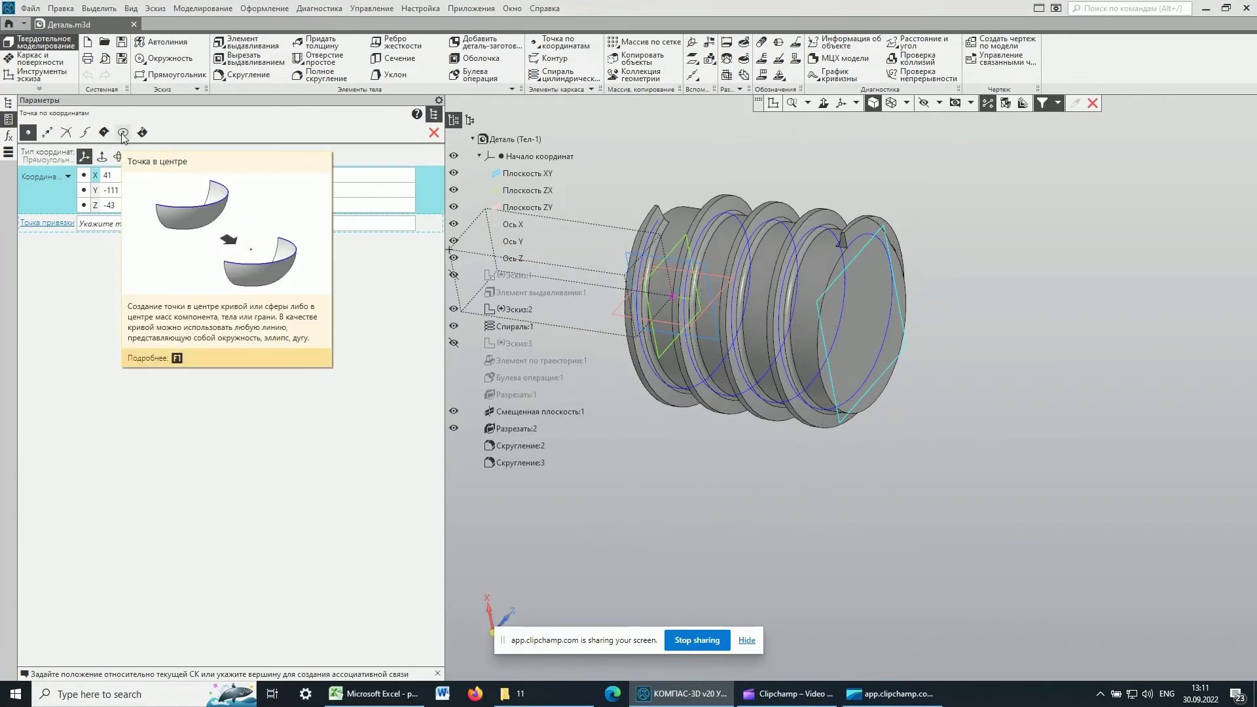
pyautogui.click(124, 133)
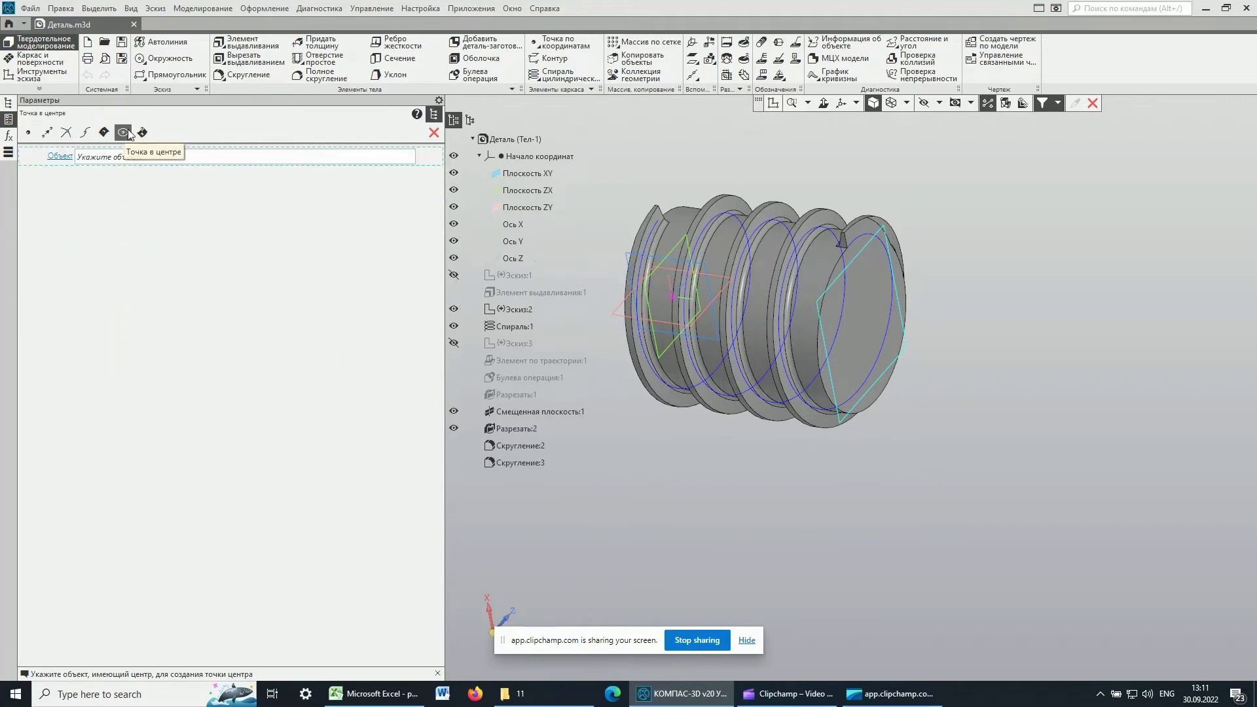
pyautogui.click(828, 393)
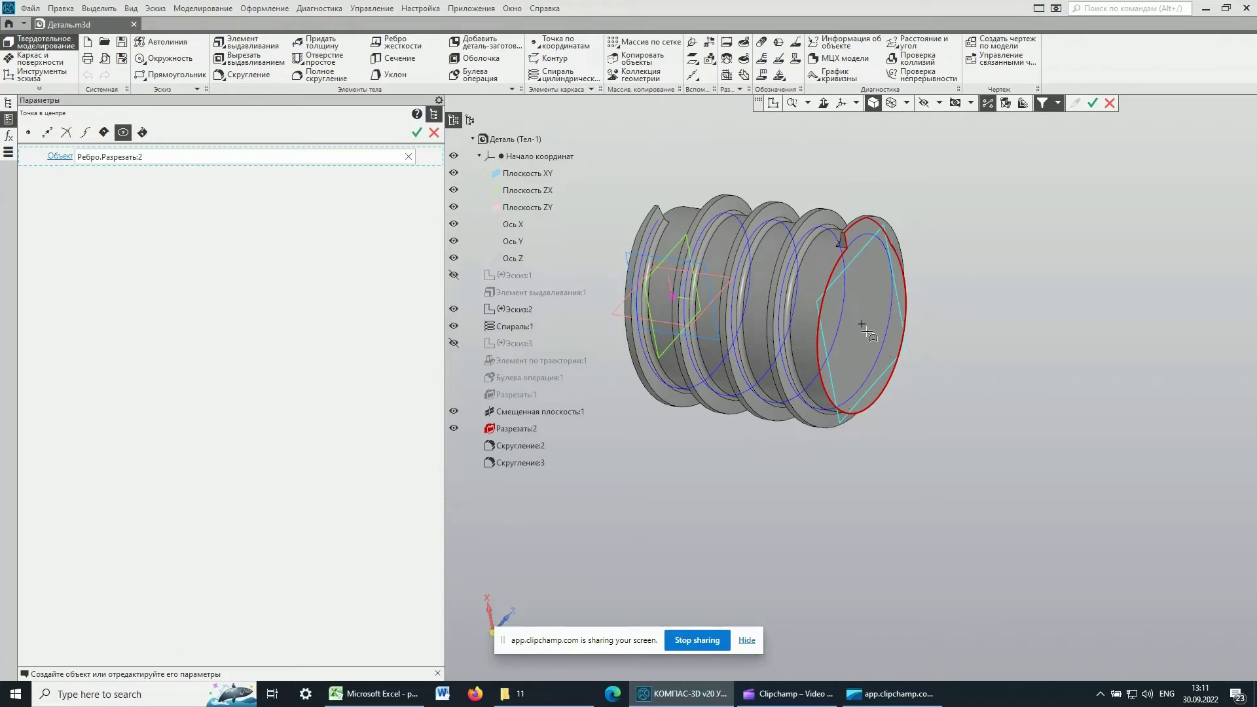
pyautogui.click(419, 135)
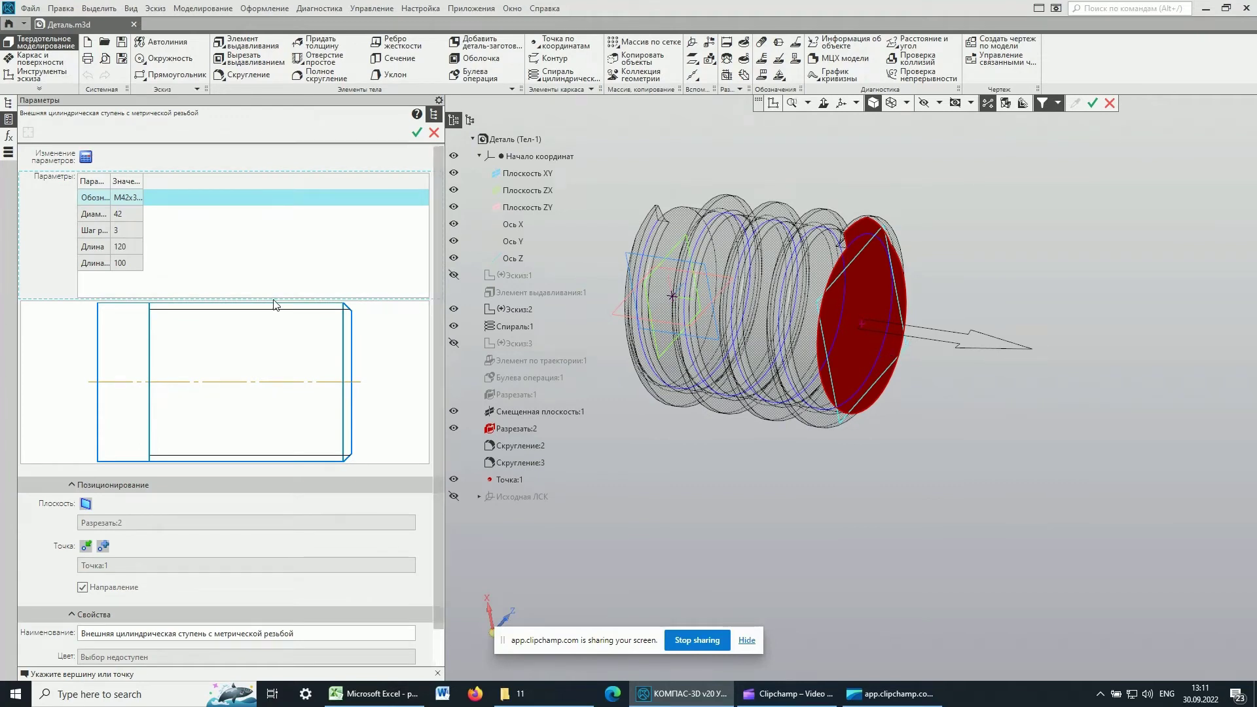
# Choose the 36 mm metric thread diameter from the ГОСТ size table
pyautogui.click(86, 158)
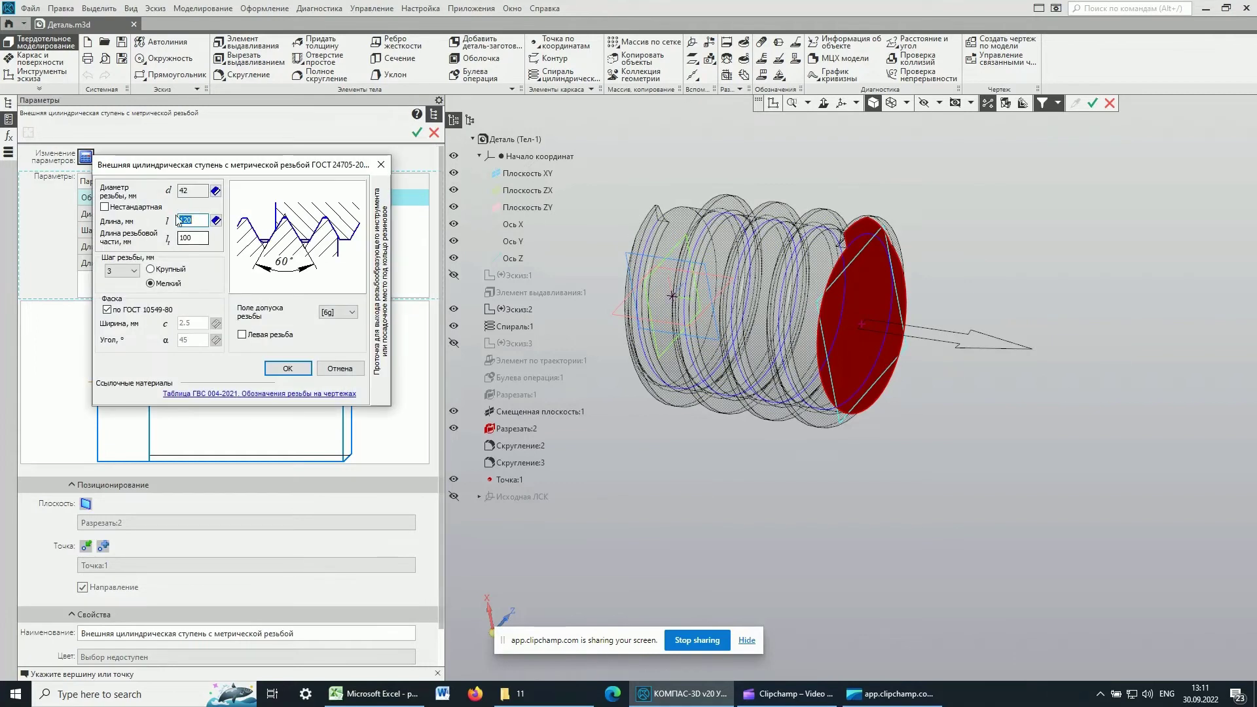
pyautogui.click(216, 190)
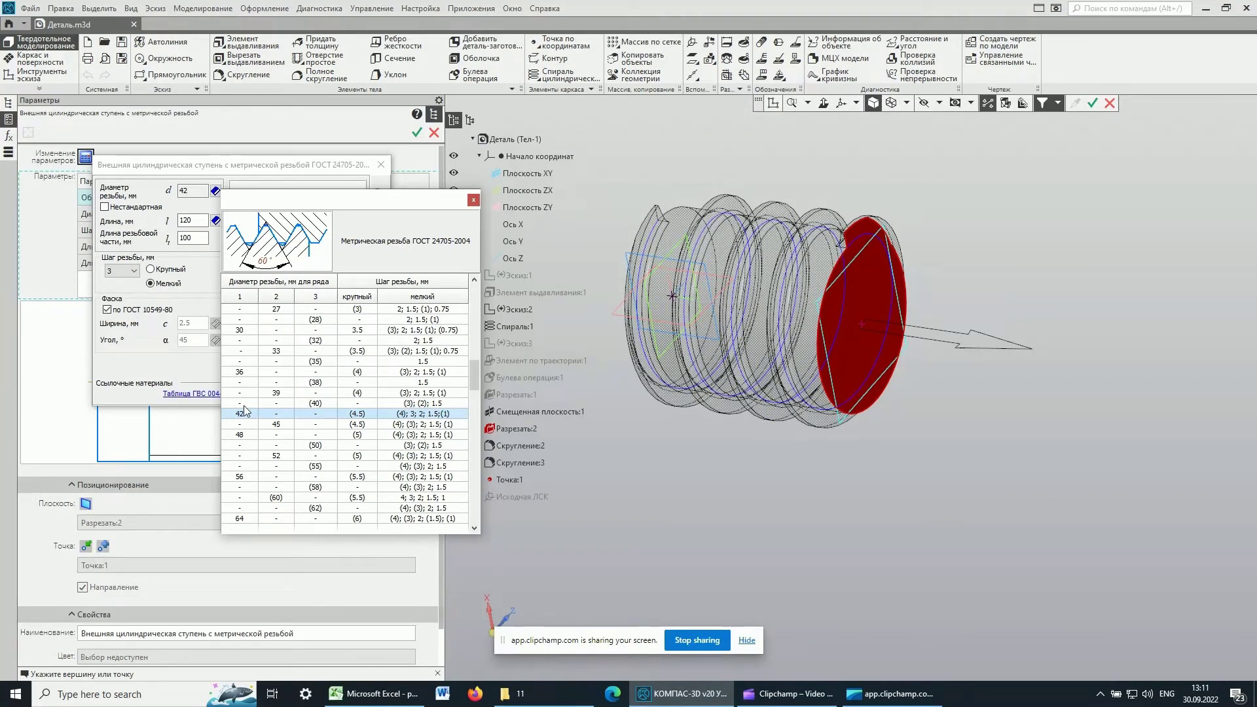
pyautogui.click(240, 373)
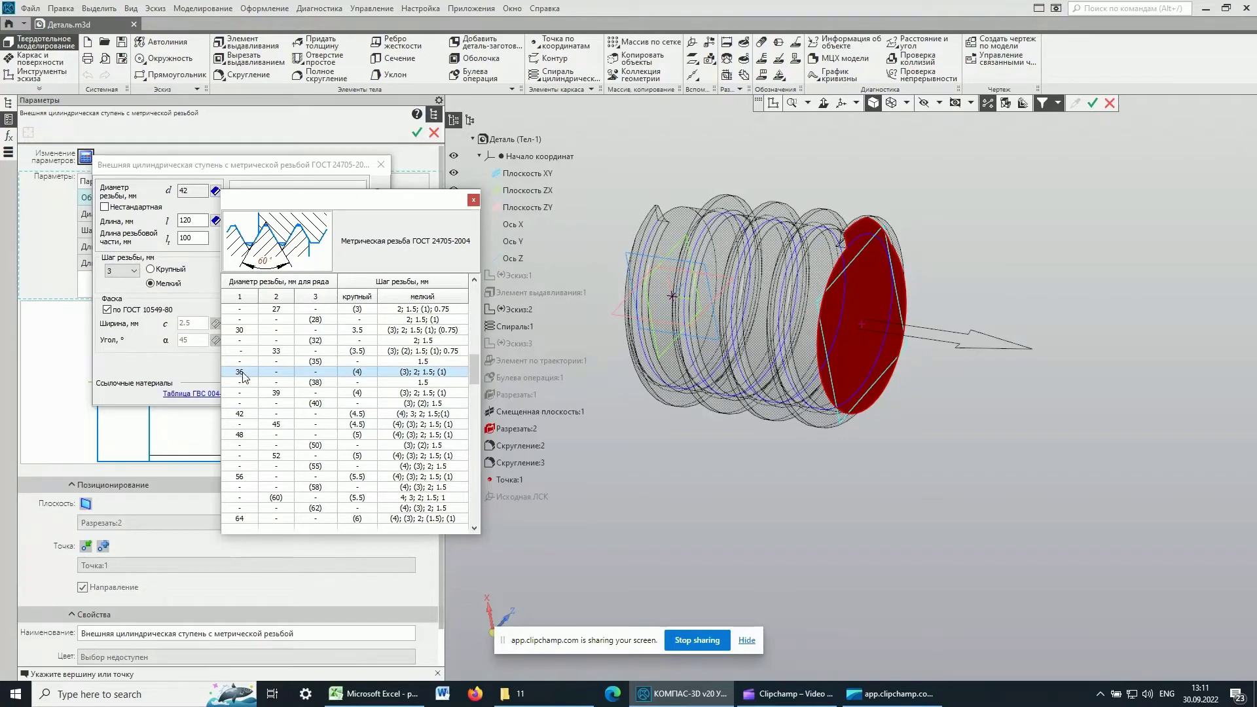
pyautogui.doubleClick(242, 372)
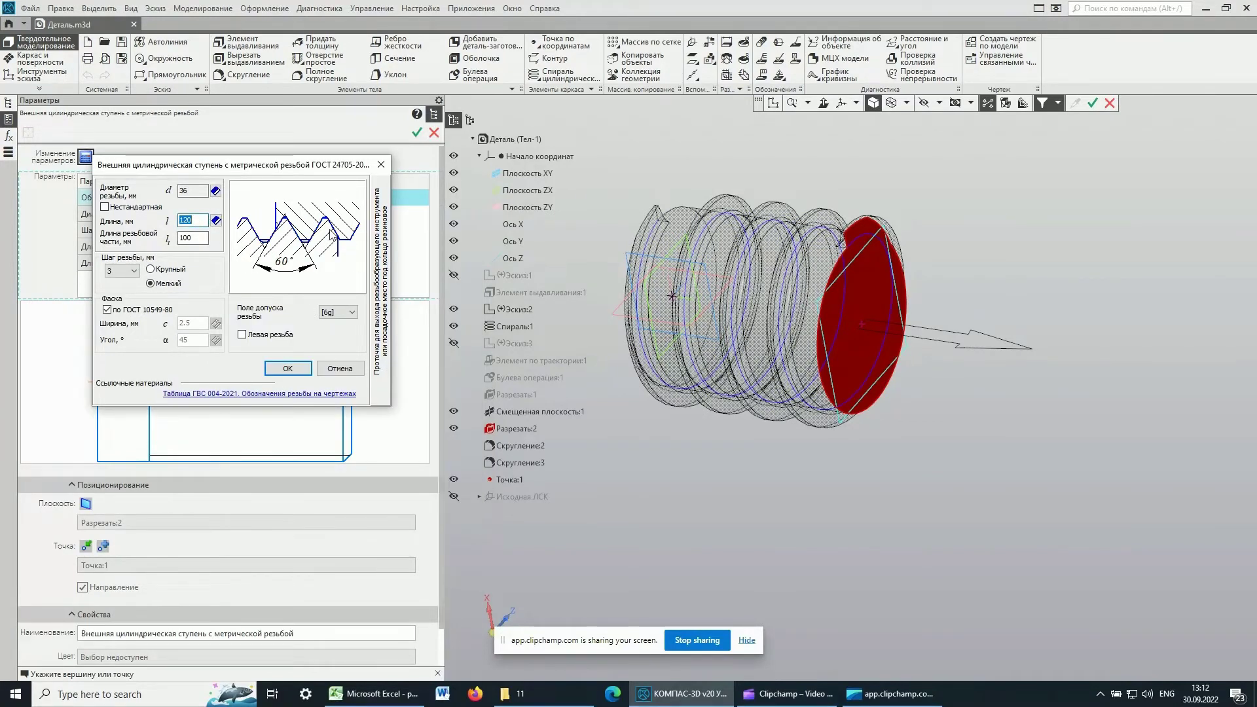
# Enter step length 130 and threaded length 110
pyautogui.moveTo(187, 167); pyautogui.dragTo(459, 210)
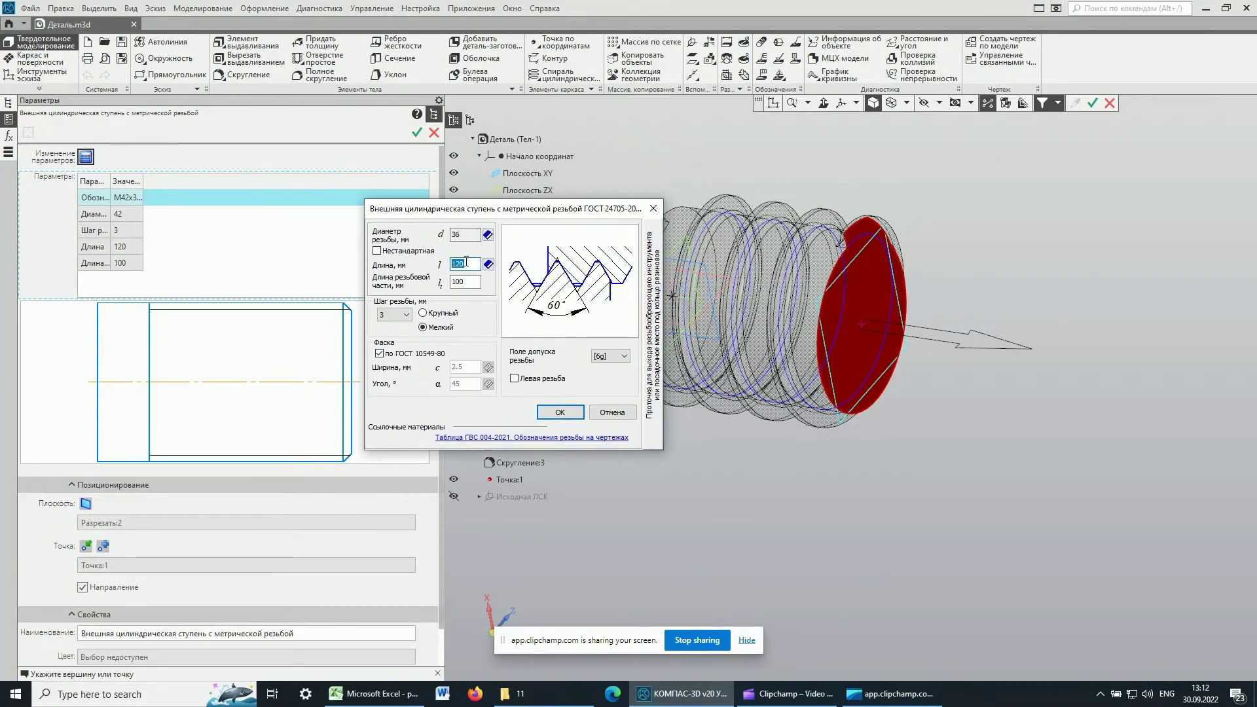
pyautogui.write('1')
pyautogui.doubleClick(452, 281)
pyautogui.write('10')
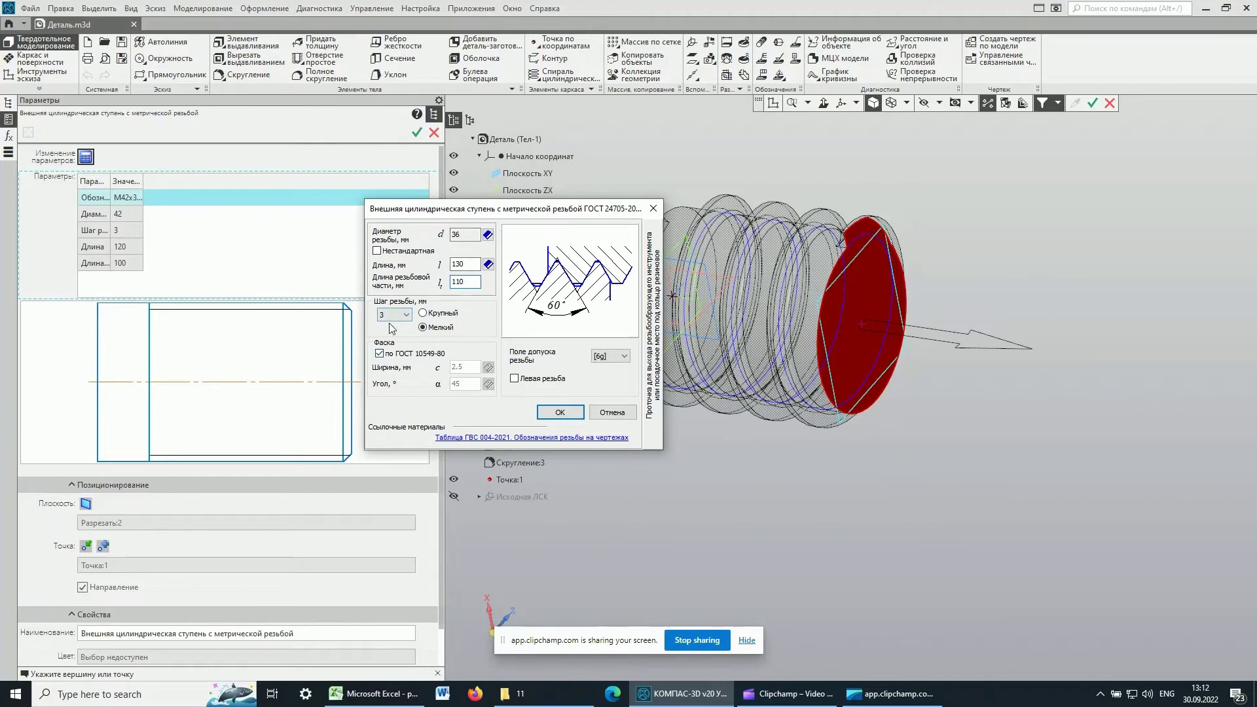
# Make the M36x3 shaft thread right-hand and confirm the thread parameters
pyautogui.click(507, 379)
pyautogui.click(560, 413)
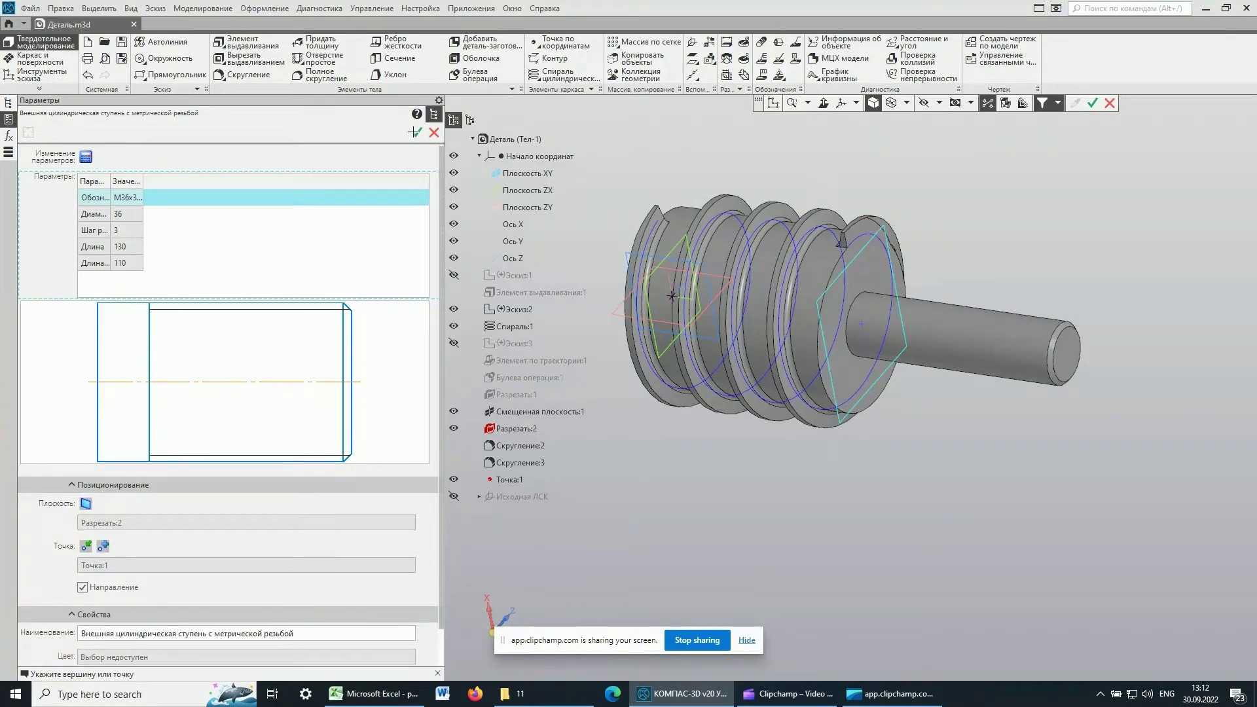
pyautogui.click(414, 131)
# Build the M36x3 threaded step and zoom in on its thread profile
pyautogui.click(413, 132)
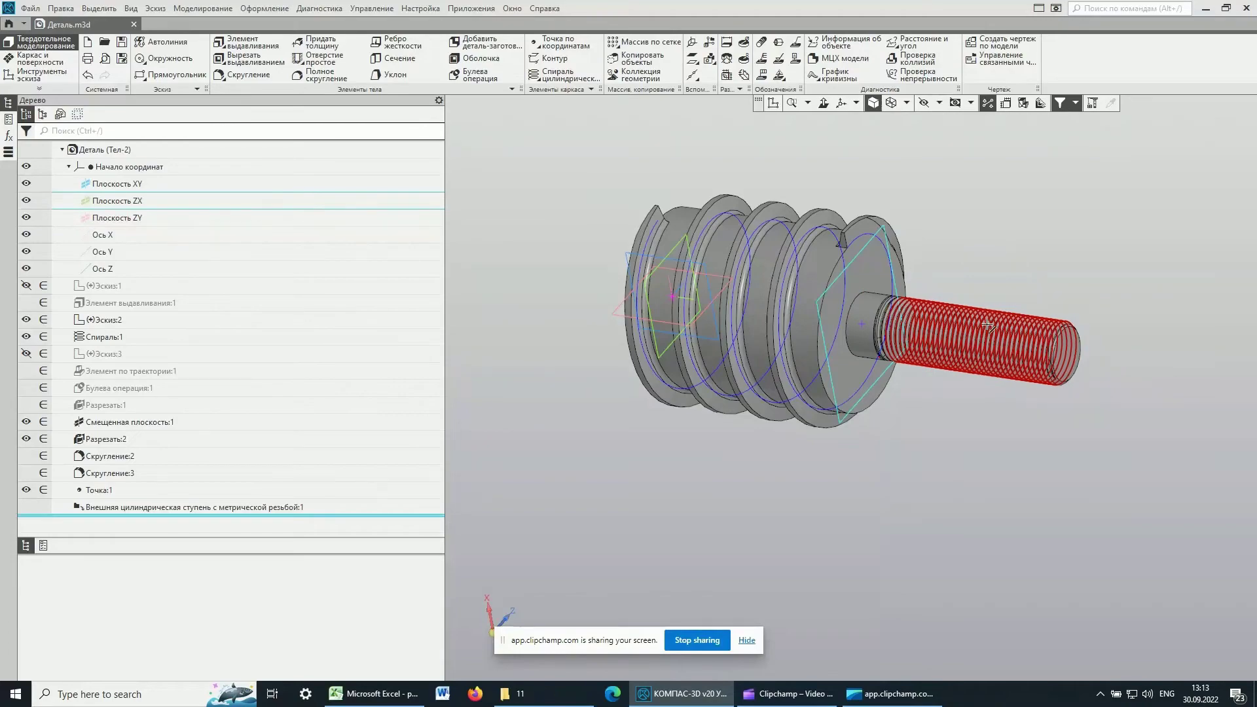
pyautogui.scroll(2, 1010, 328)
pyautogui.scroll(2, 1009, 329)
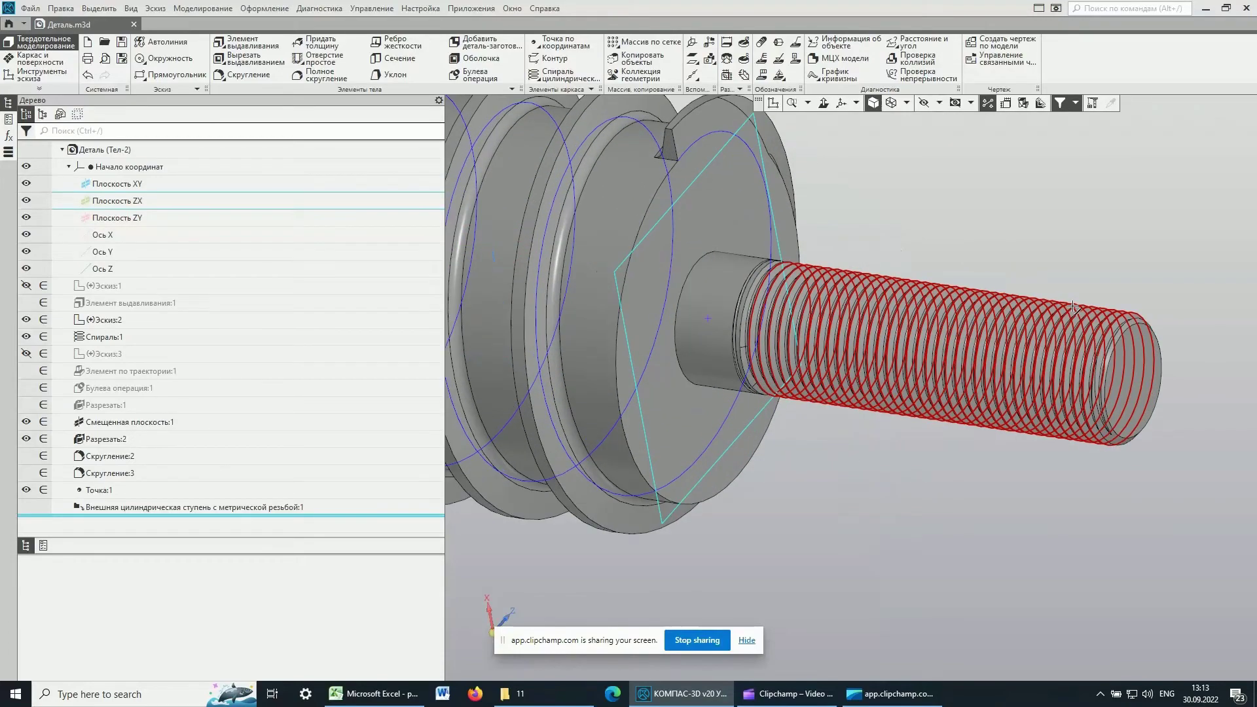
pyautogui.scroll(3, 1061, 317)
pyautogui.moveTo(854, 501); pyautogui.dragTo(878, 491, button='middle')
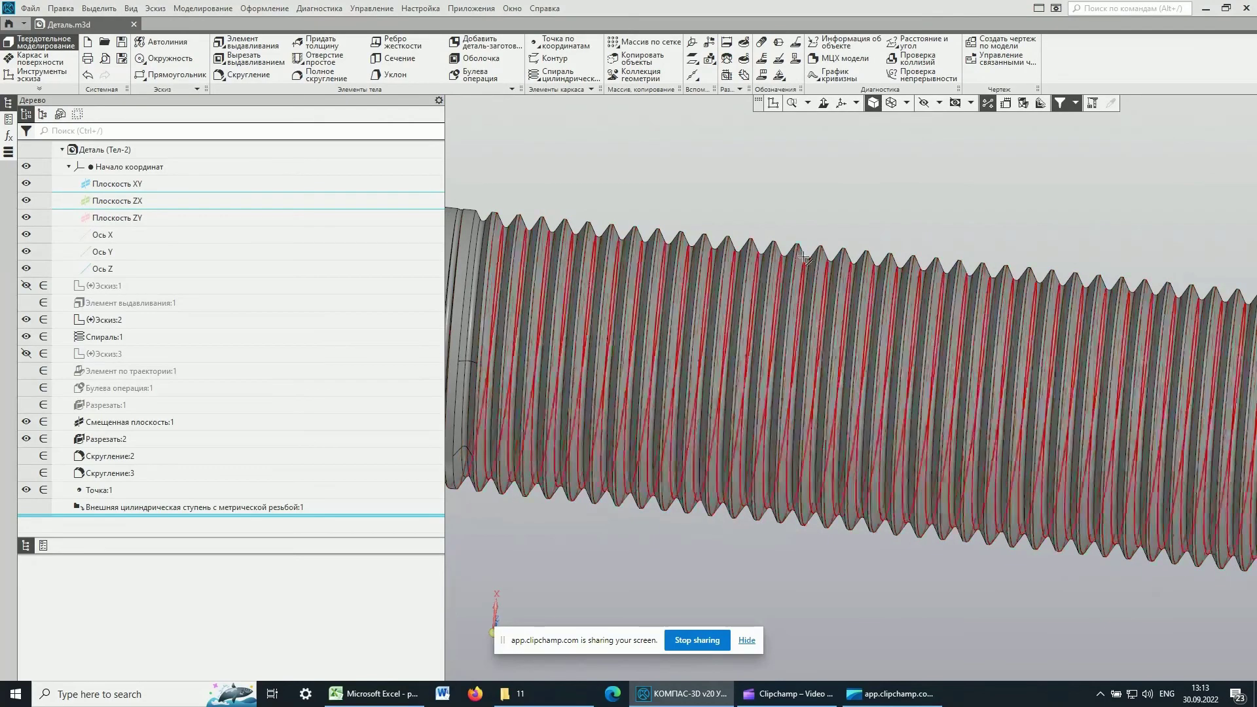
pyautogui.scroll(-3, 877, 279)
pyautogui.scroll(-2, 876, 278)
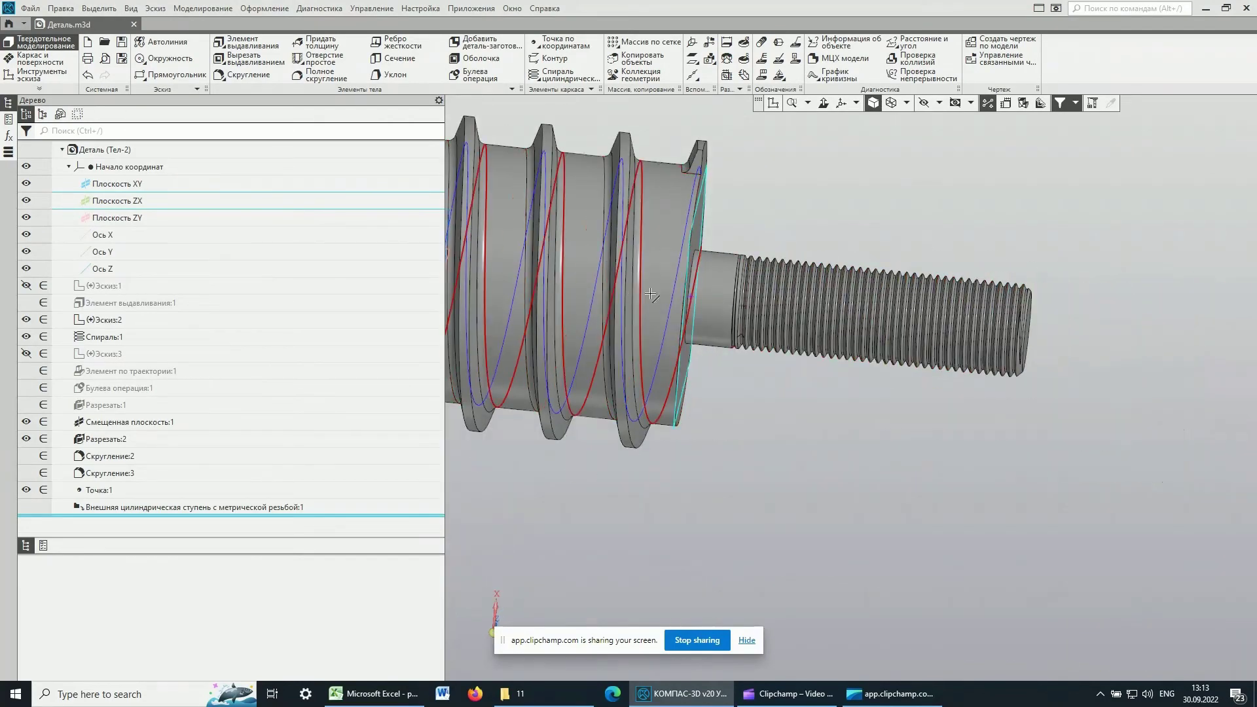
pyautogui.scroll(2, 876, 278)
pyautogui.scroll(3, 827, 229)
# Pan and orbit to inspect the thread ending short of the shaft shoulder
pyautogui.keyDown('shift'); pyautogui.moveTo(827, 229); pyautogui.dragTo(955, 347, button='middle'); pyautogui.keyUp('shift')
pyautogui.scroll(-1, 885, 323)
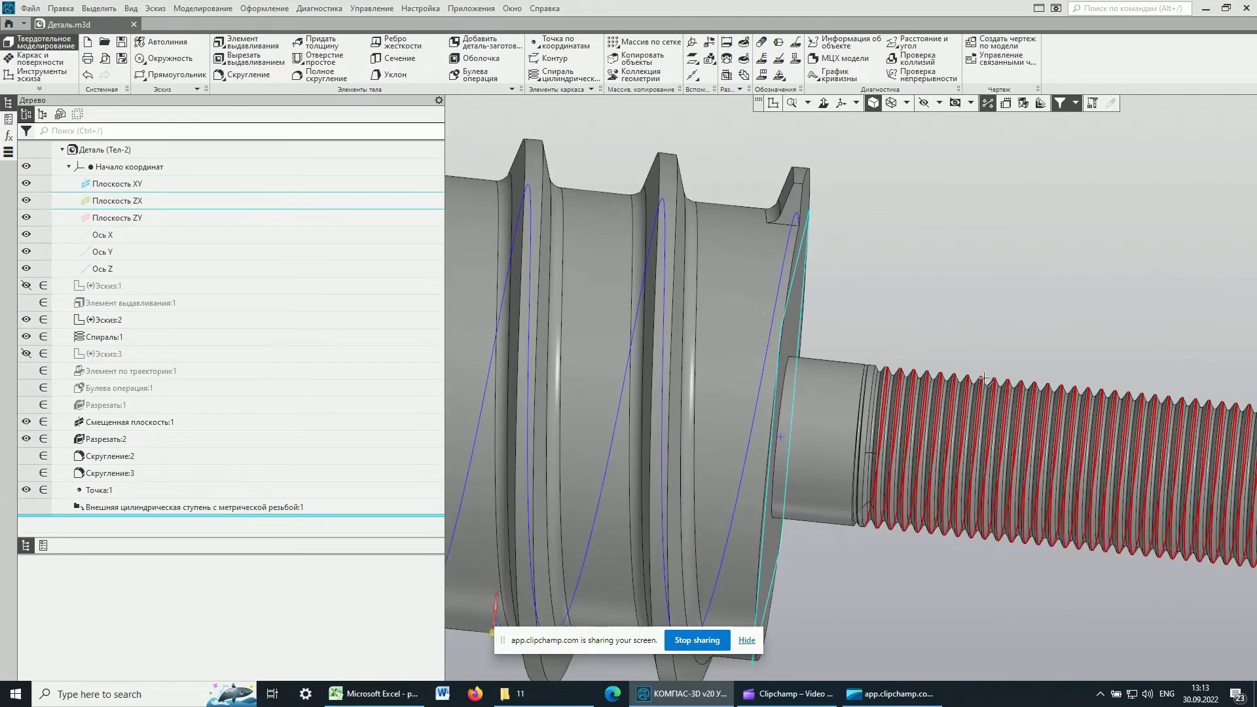
pyautogui.scroll(2, 923, 393)
pyautogui.scroll(2, 923, 394)
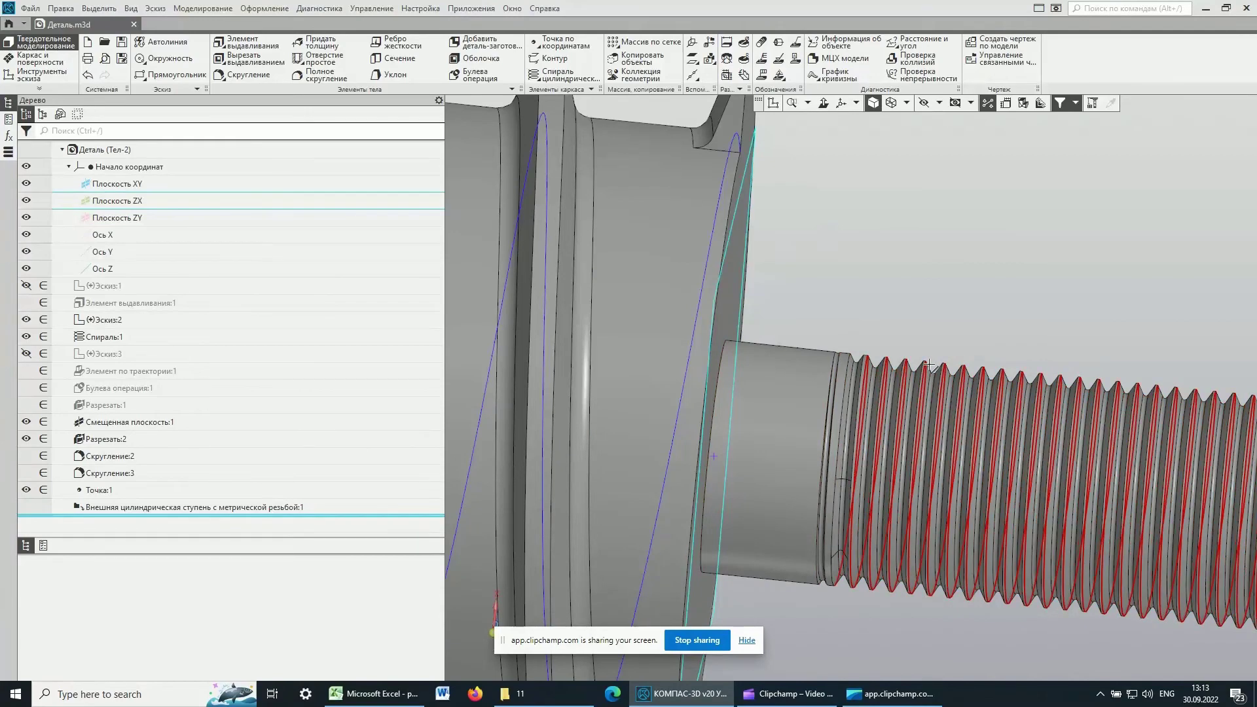
pyautogui.scroll(2, 928, 357)
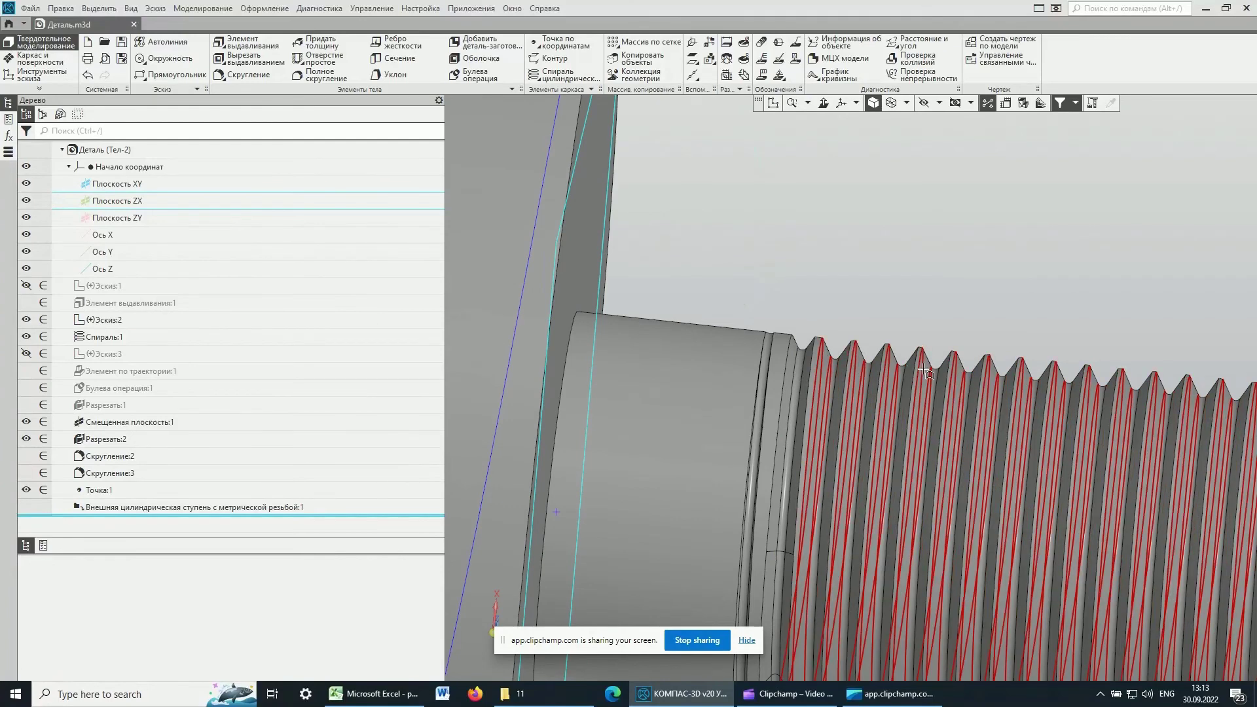
pyautogui.scroll(3, 931, 371)
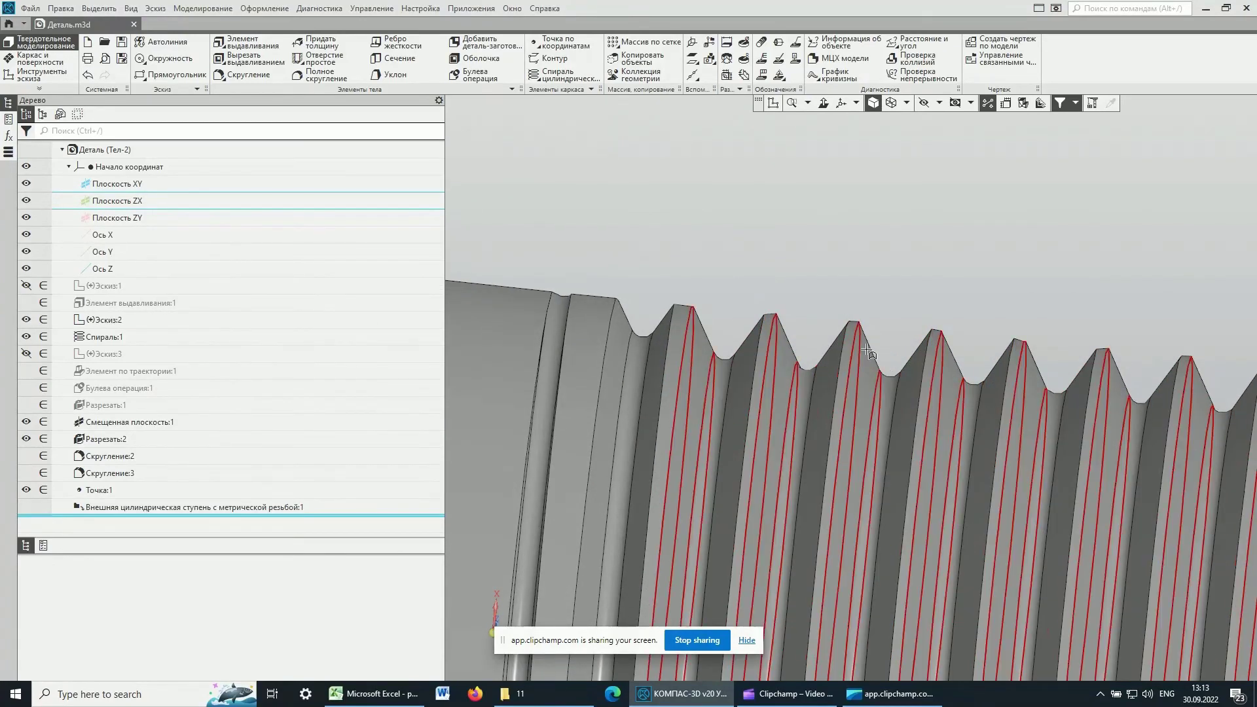
pyautogui.scroll(-6, 834, 324)
pyautogui.scroll(-2, 835, 337)
pyautogui.scroll(-1, 836, 347)
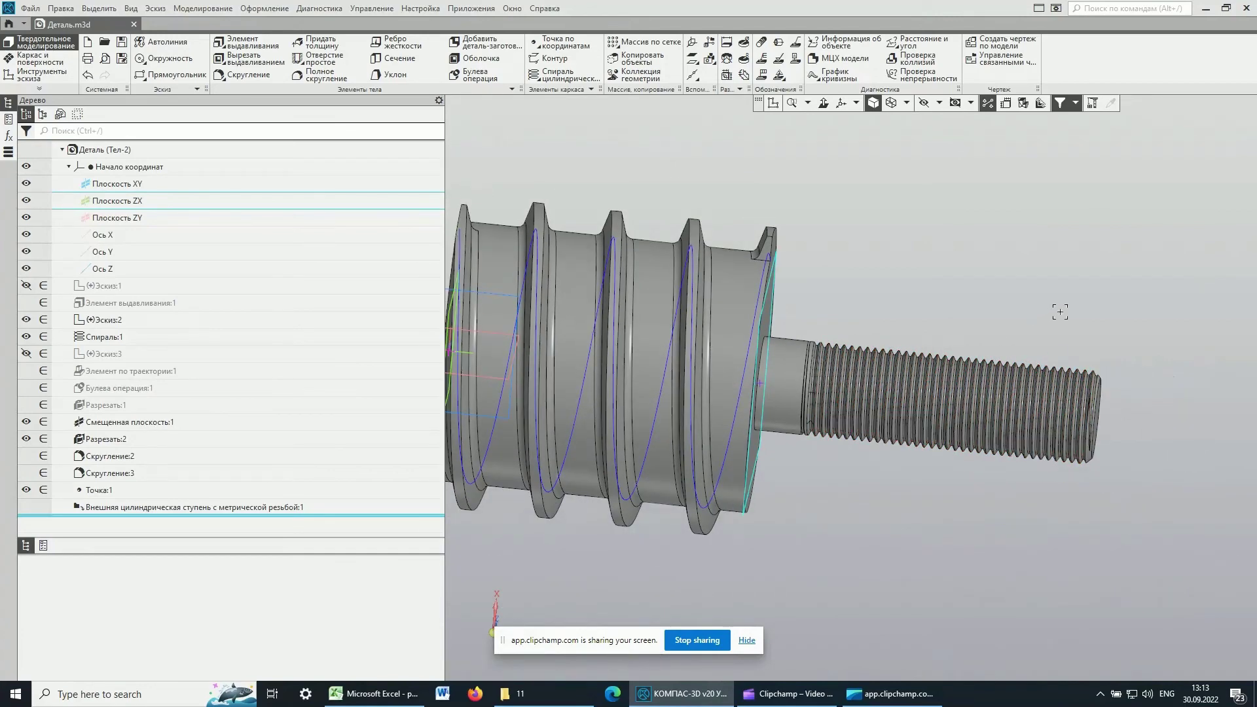
pyautogui.moveTo(1059, 312); pyautogui.dragTo(1188, 349, button='middle')
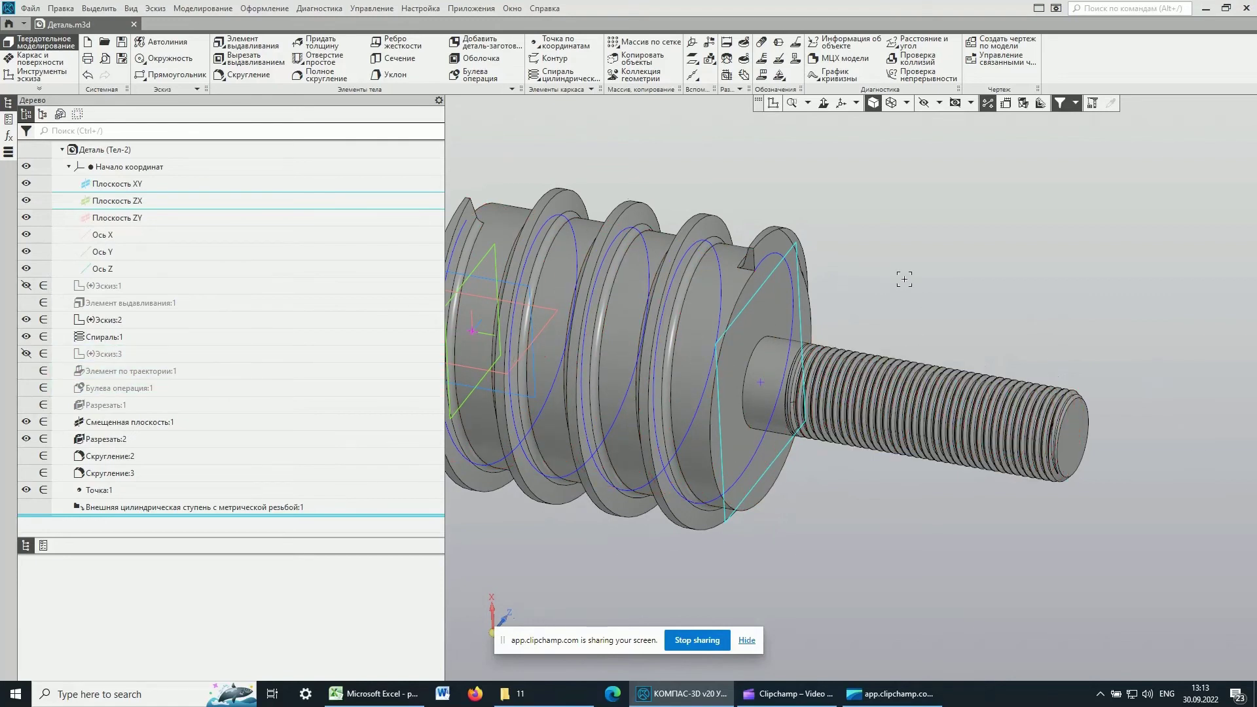
pyautogui.scroll(-2, 904, 280)
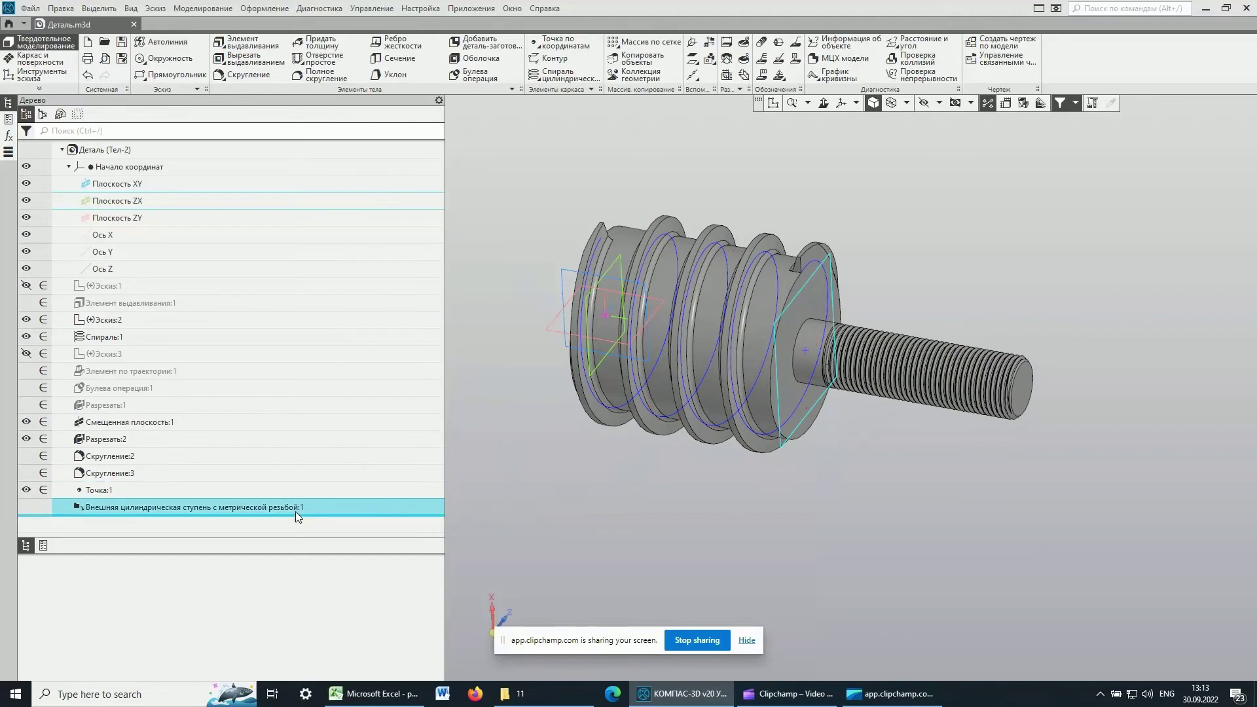
# Edit the threaded step to M42x3, 160 mm long with 110 mm threaded
pyautogui.click(97, 510)
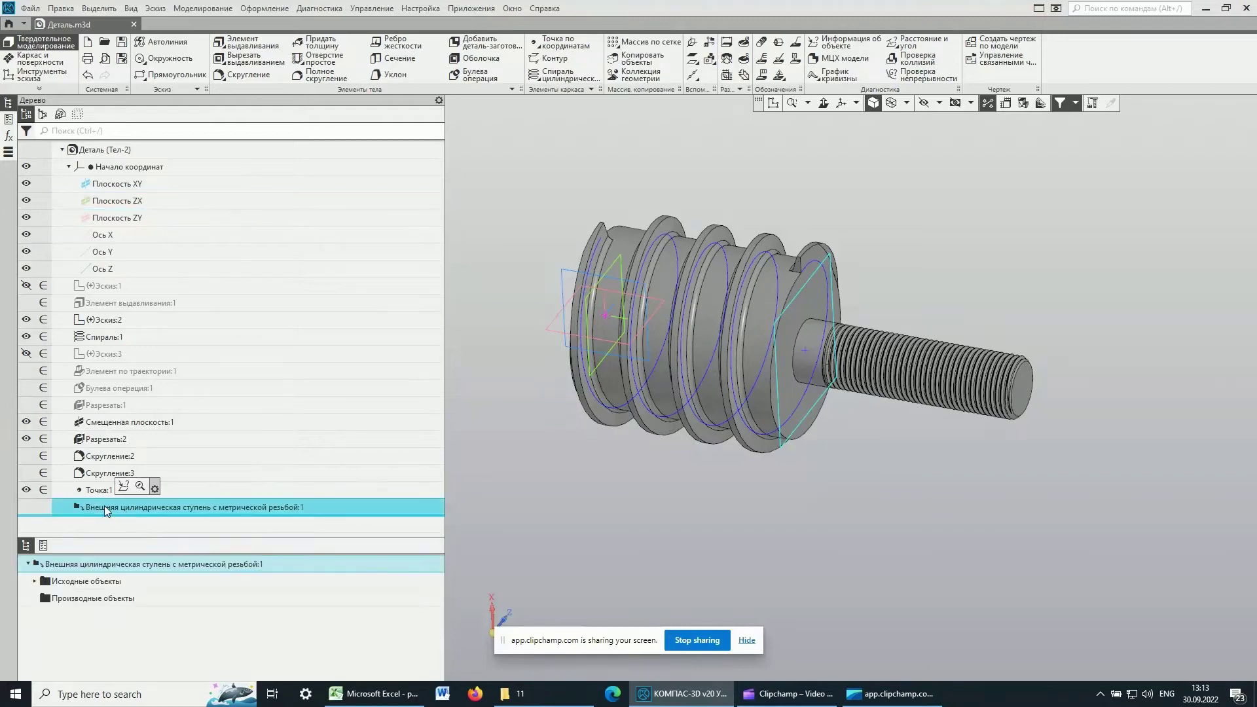
pyautogui.rightClick(104, 505)
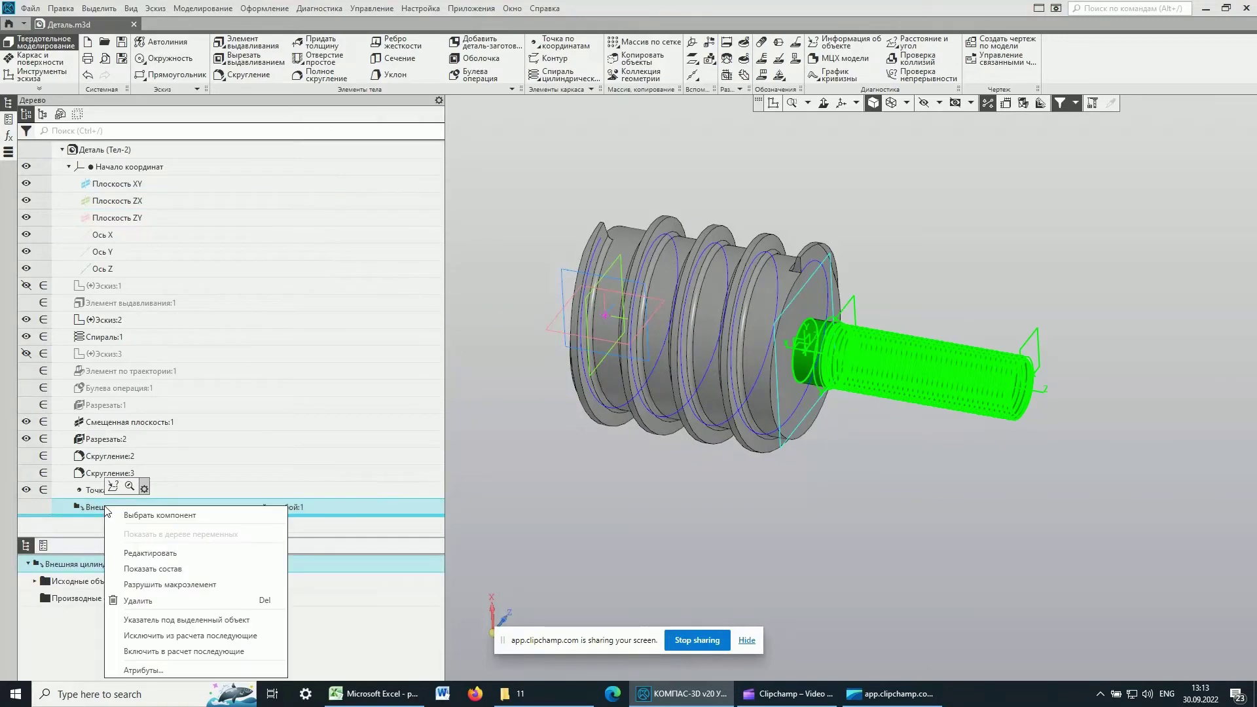
pyautogui.click(171, 559)
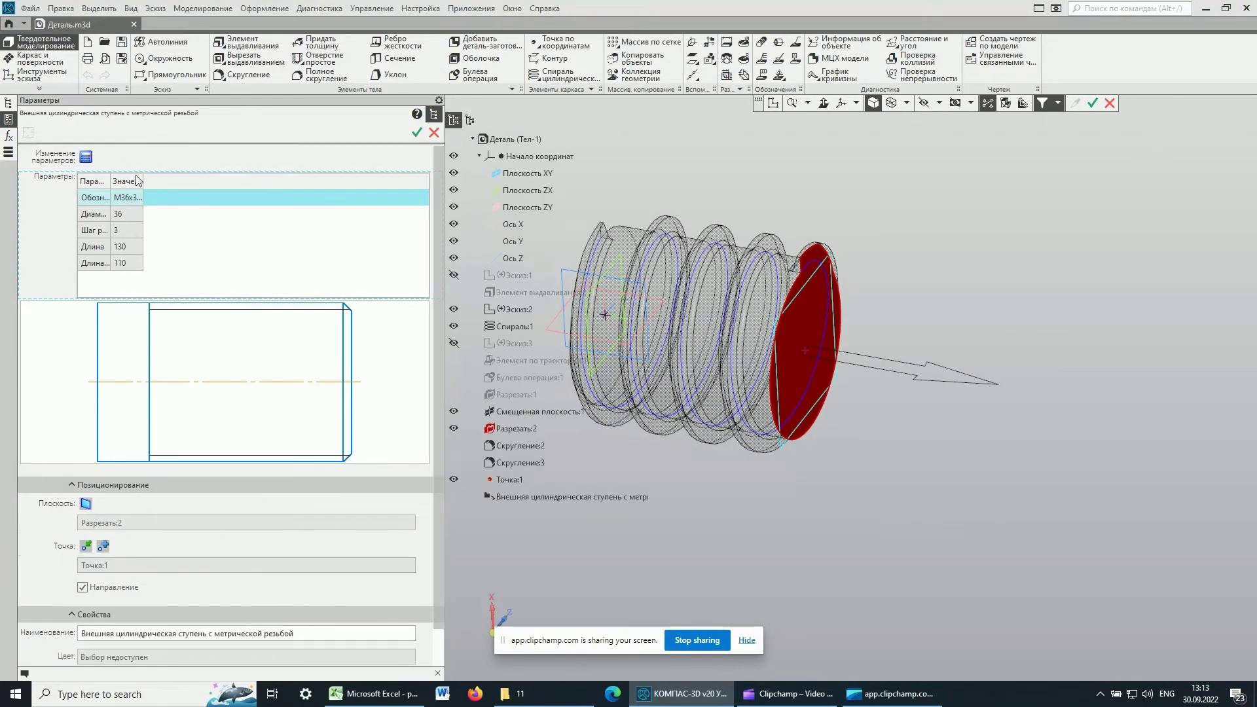
pyautogui.click(86, 157)
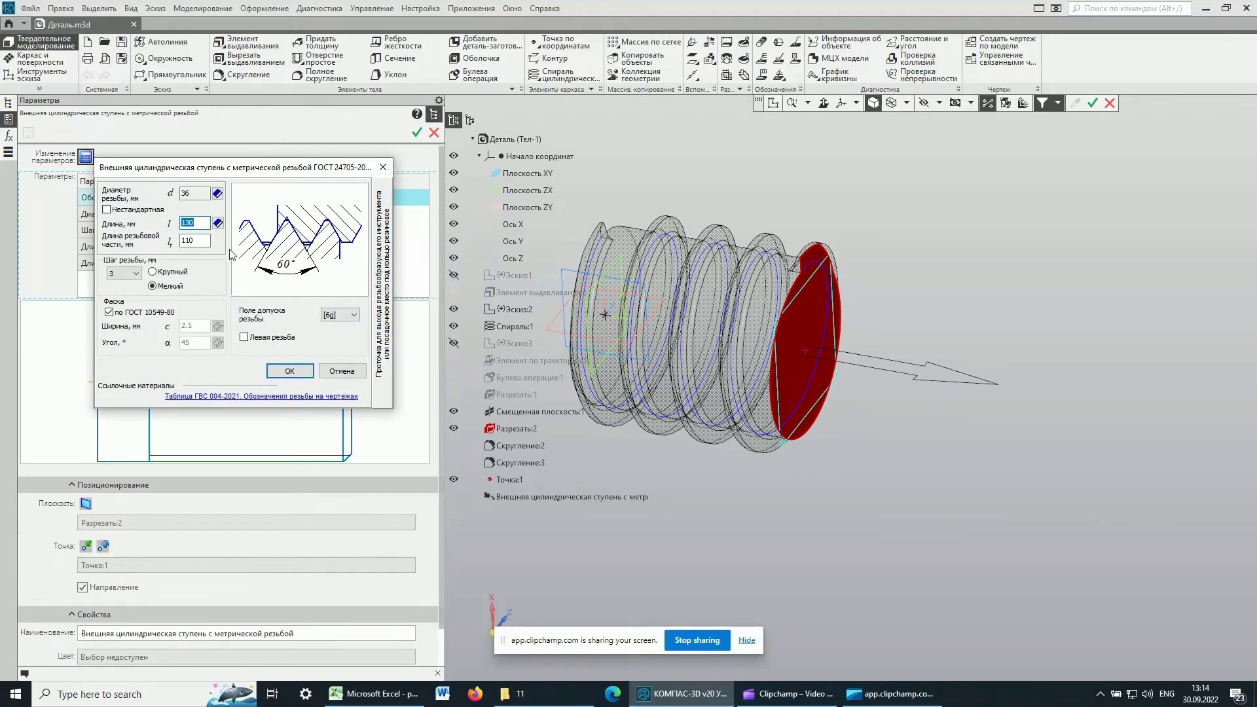
pyautogui.click(217, 193)
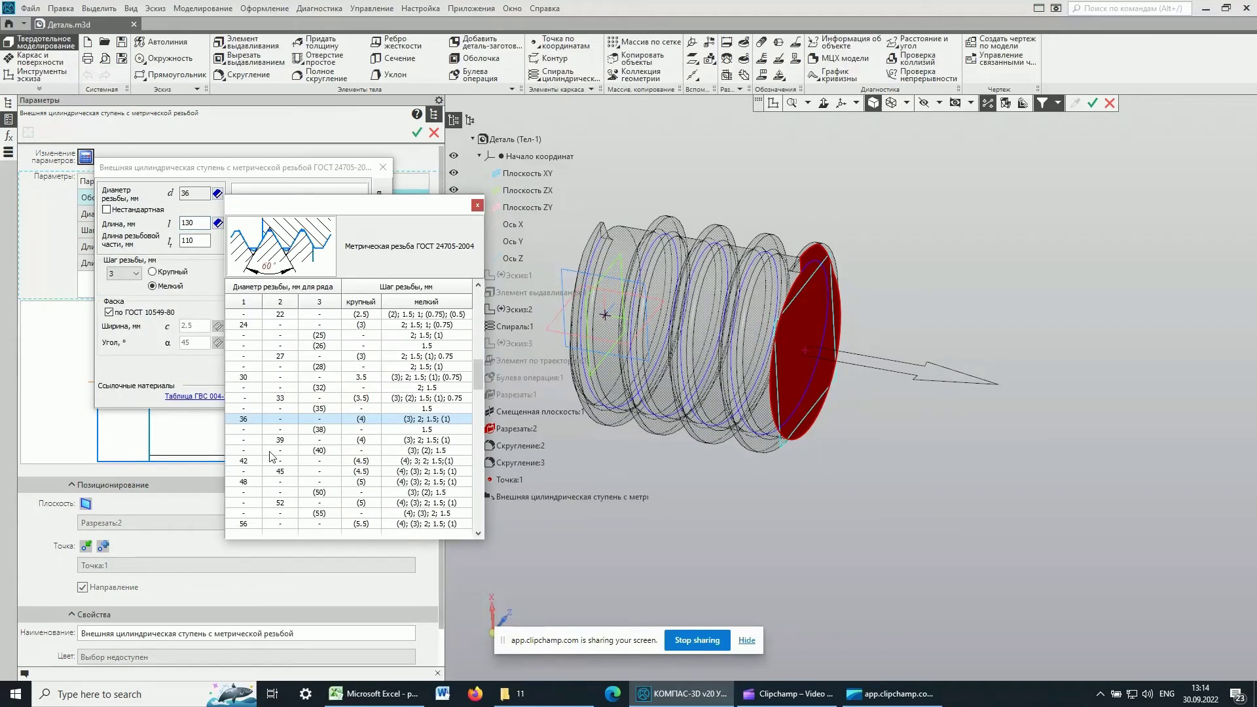
pyautogui.click(244, 461)
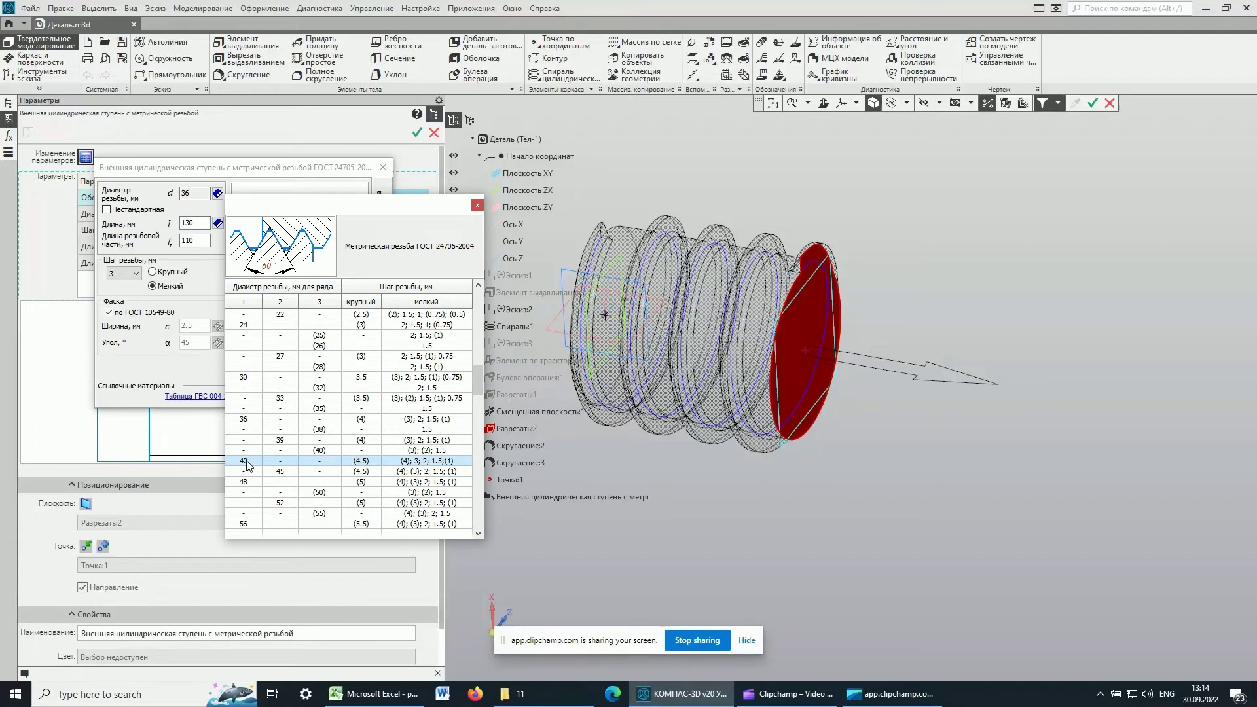
pyautogui.doubleClick(245, 462)
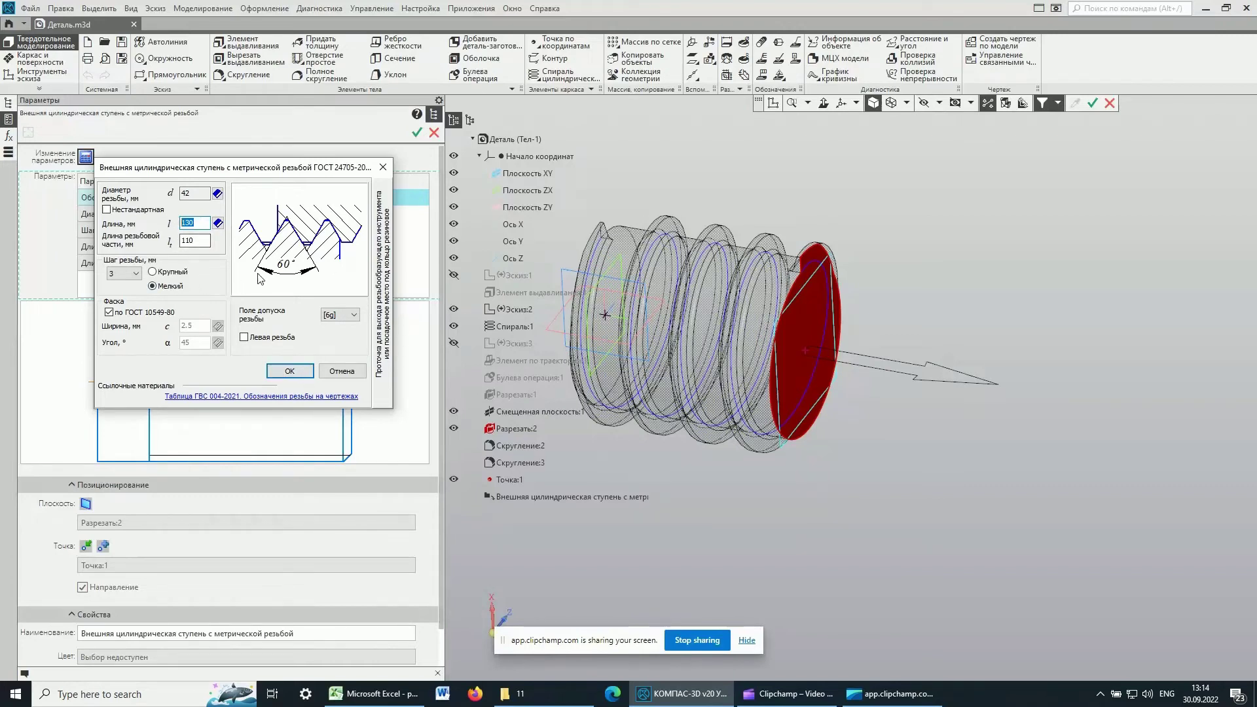
pyautogui.write('1')
pyautogui.click(195, 236)
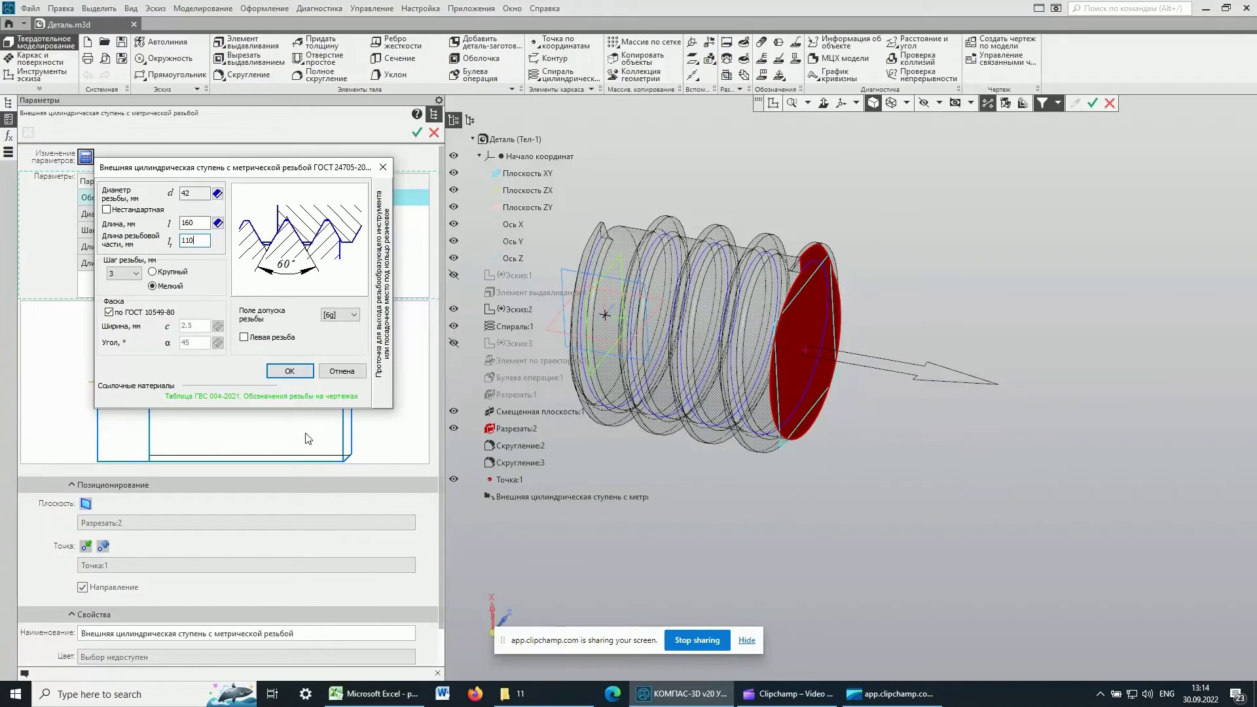
pyautogui.click(290, 372)
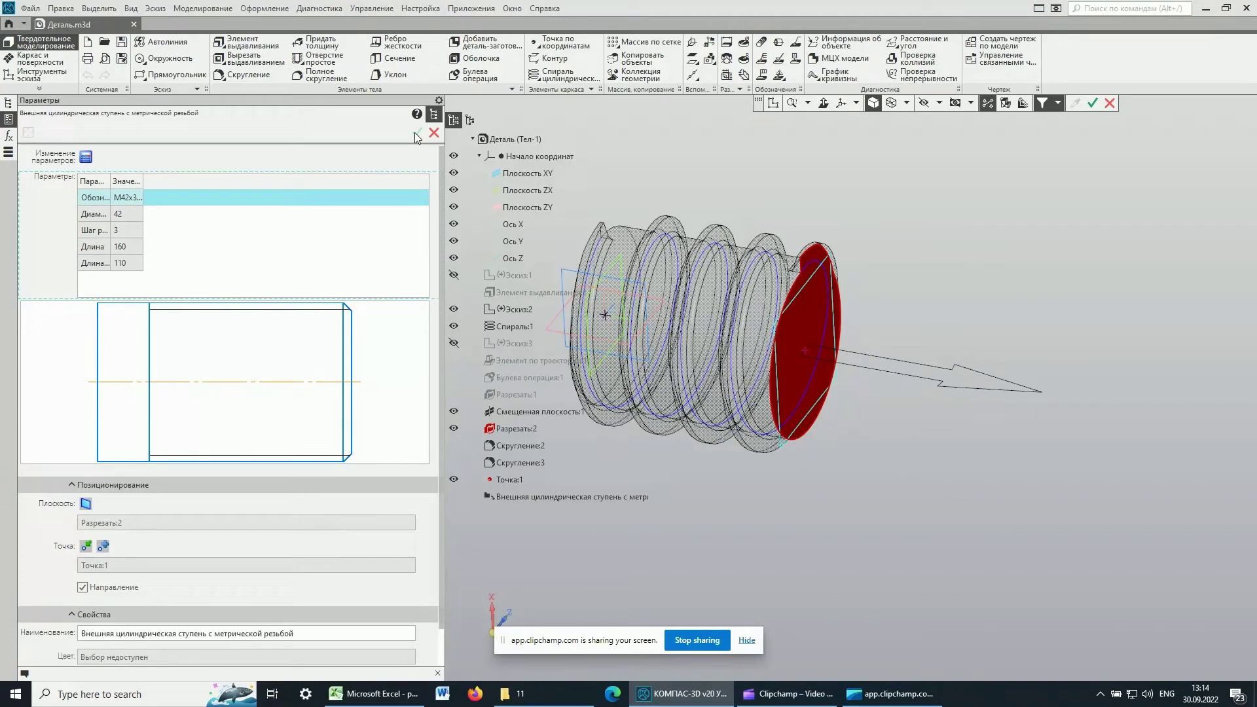
pyautogui.click(454, 207)
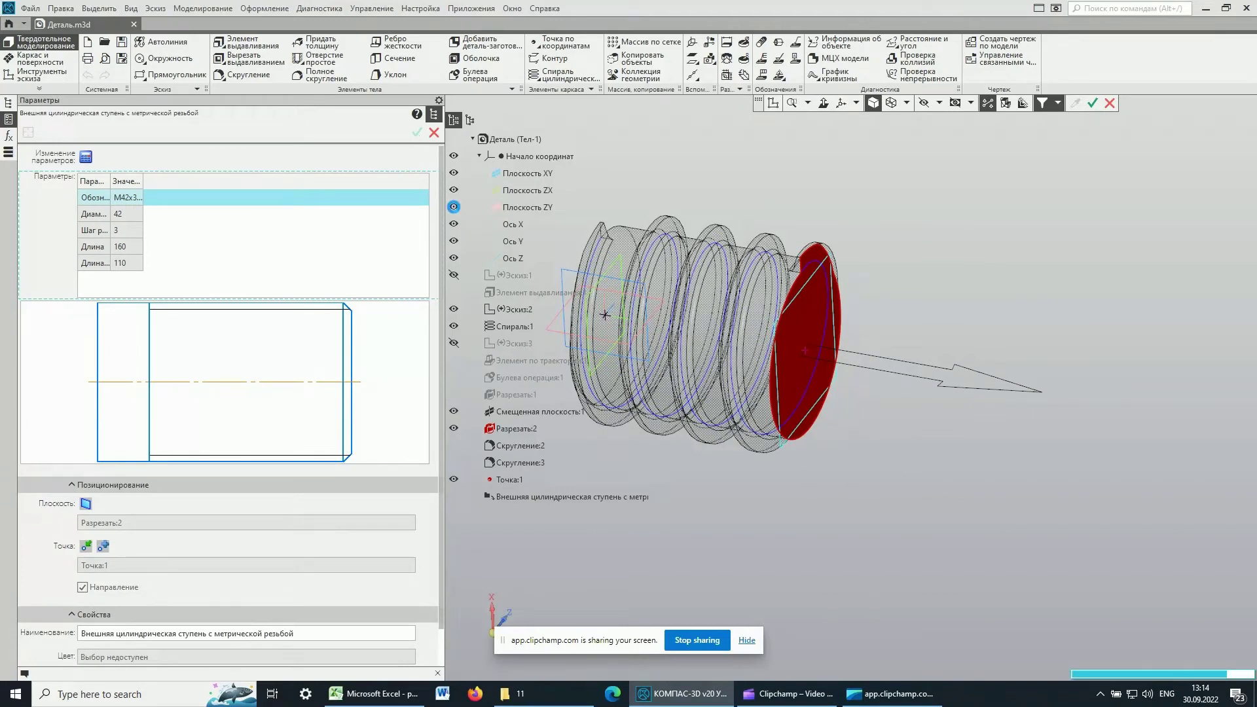
# Apply the edited M42x3 step and orbit the rebuilt shaft to check the thread
pyautogui.click(454, 207)
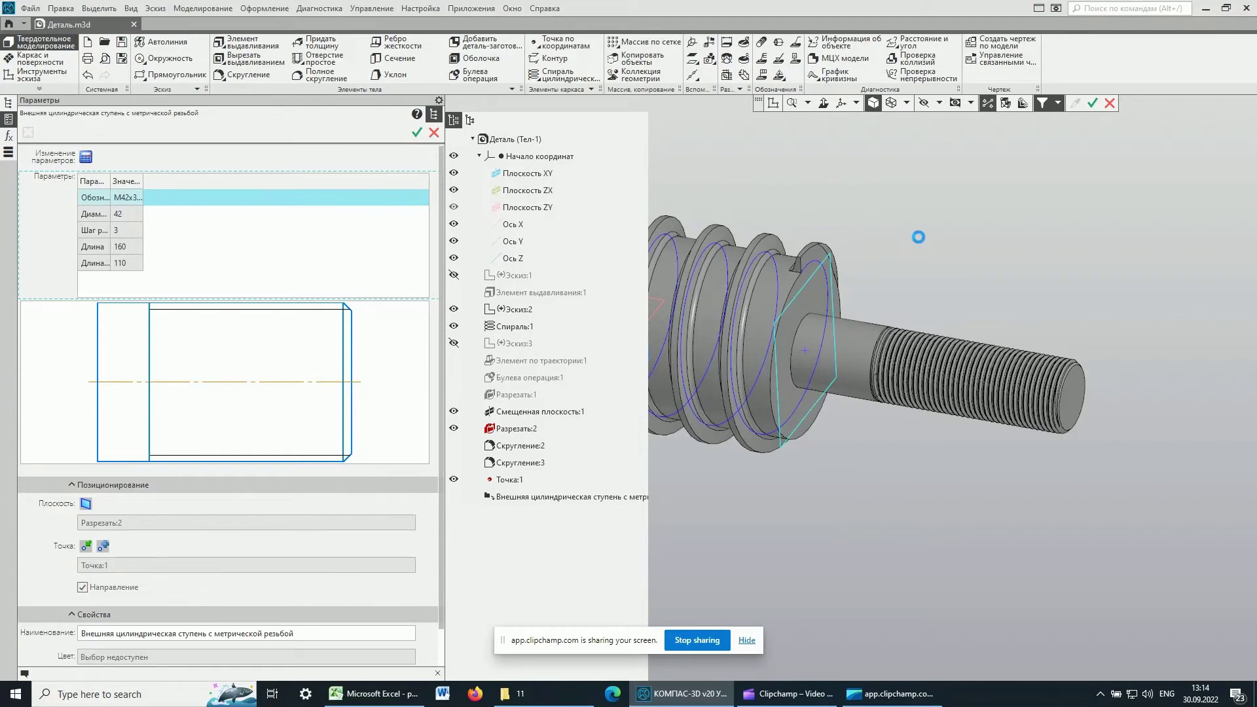
pyautogui.hotkey('ctrl', 'Return')
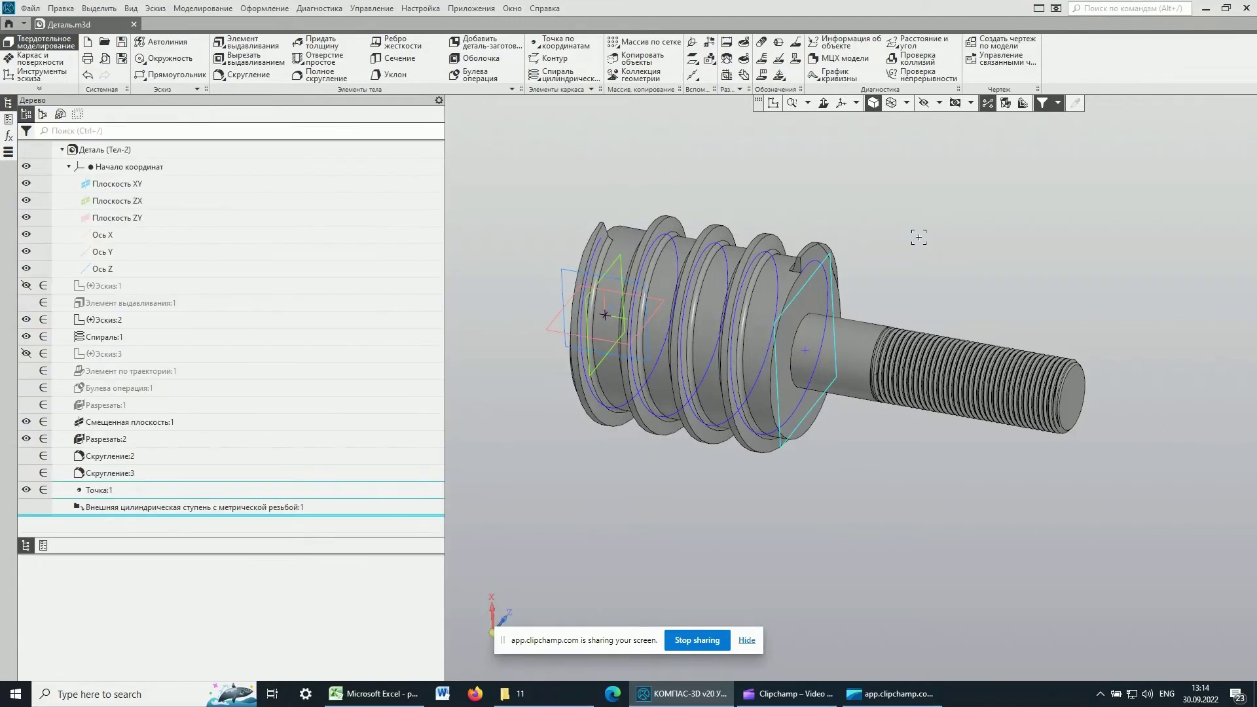
pyautogui.moveTo(918, 237)
pyautogui.mouseDown(button='middle')
pyautogui.moveTo(932, 235)
pyautogui.moveTo(933, 250)
pyautogui.mouseUp(button='middle')
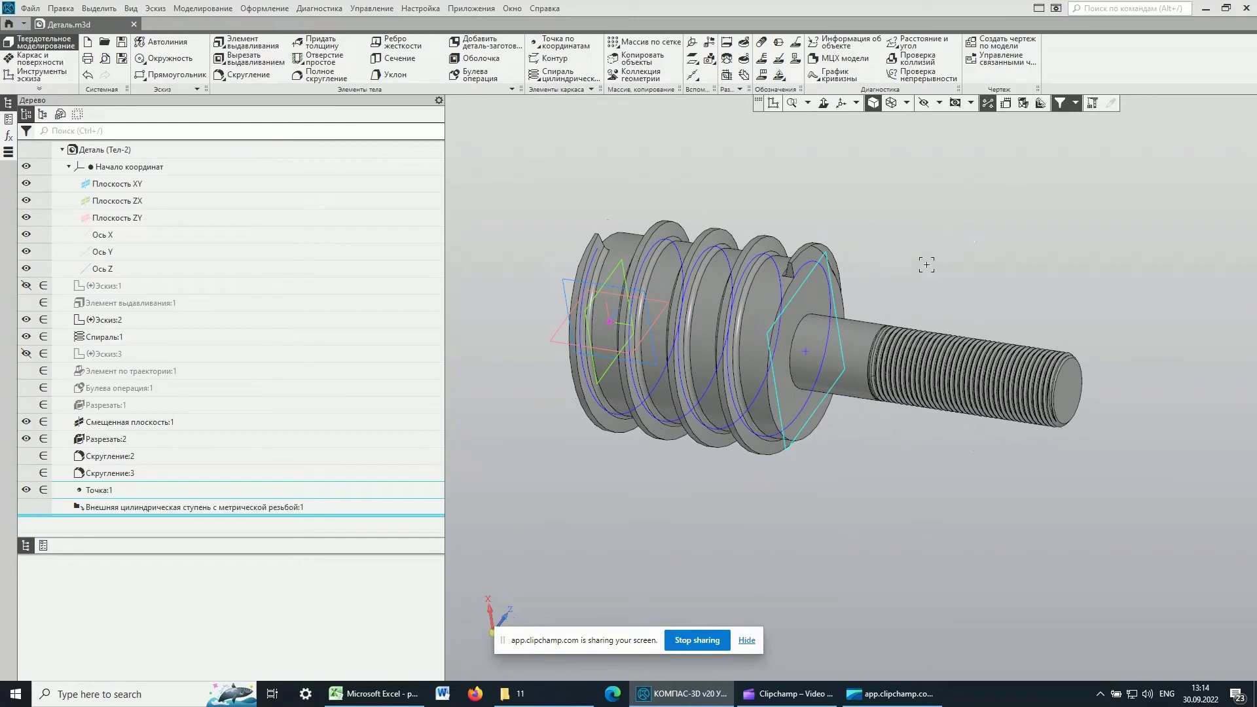
pyautogui.scroll(1, 887, 308)
pyautogui.scroll(1, 884, 288)
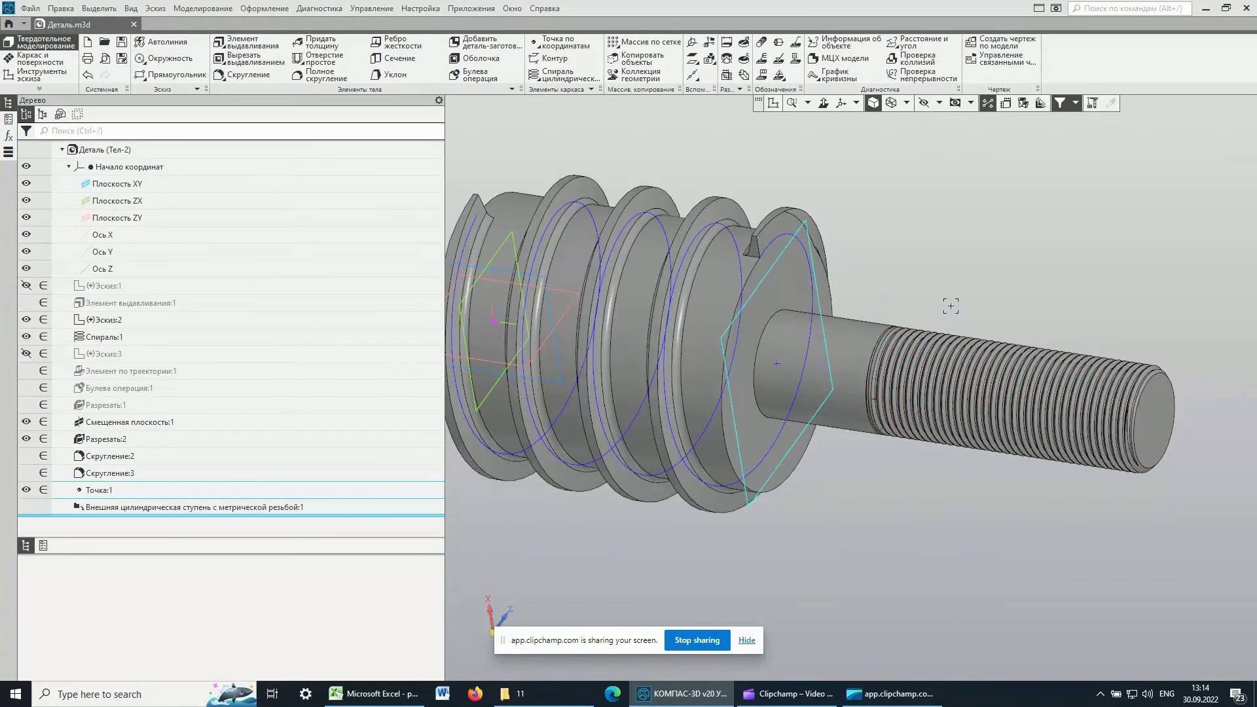
pyautogui.scroll(-1, 862, 275)
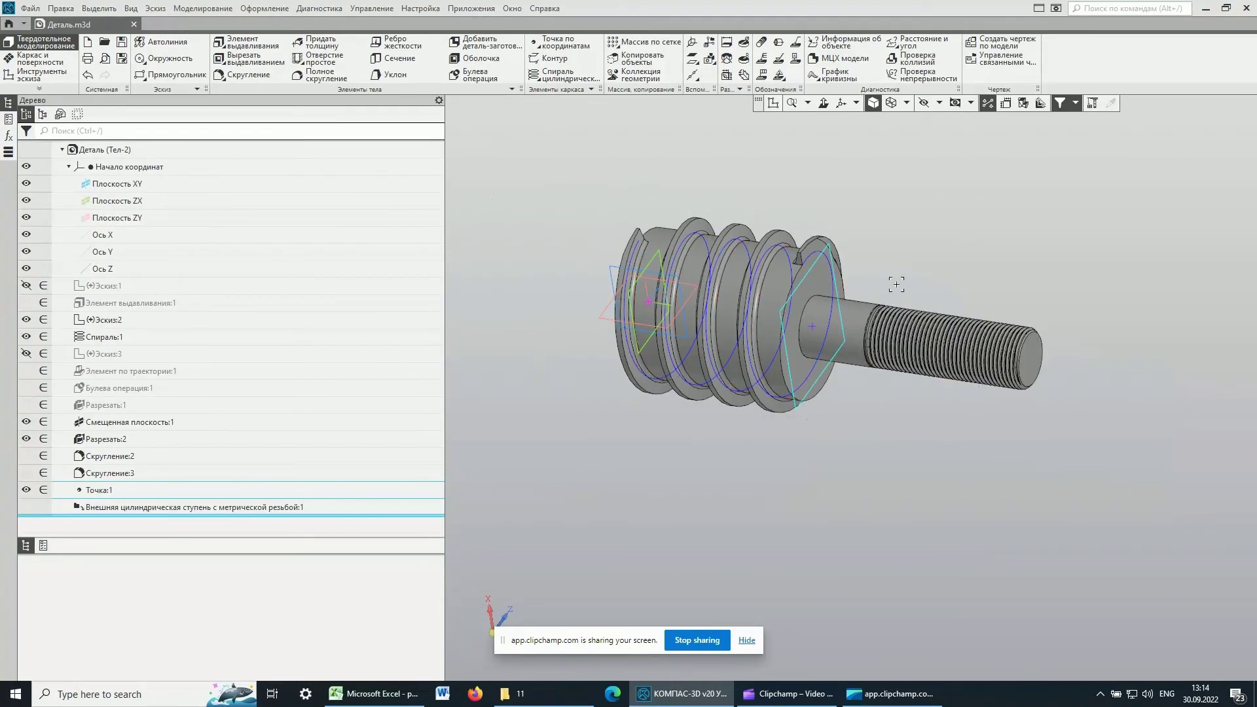
pyautogui.moveTo(978, 280); pyautogui.dragTo(990, 272, button='middle')
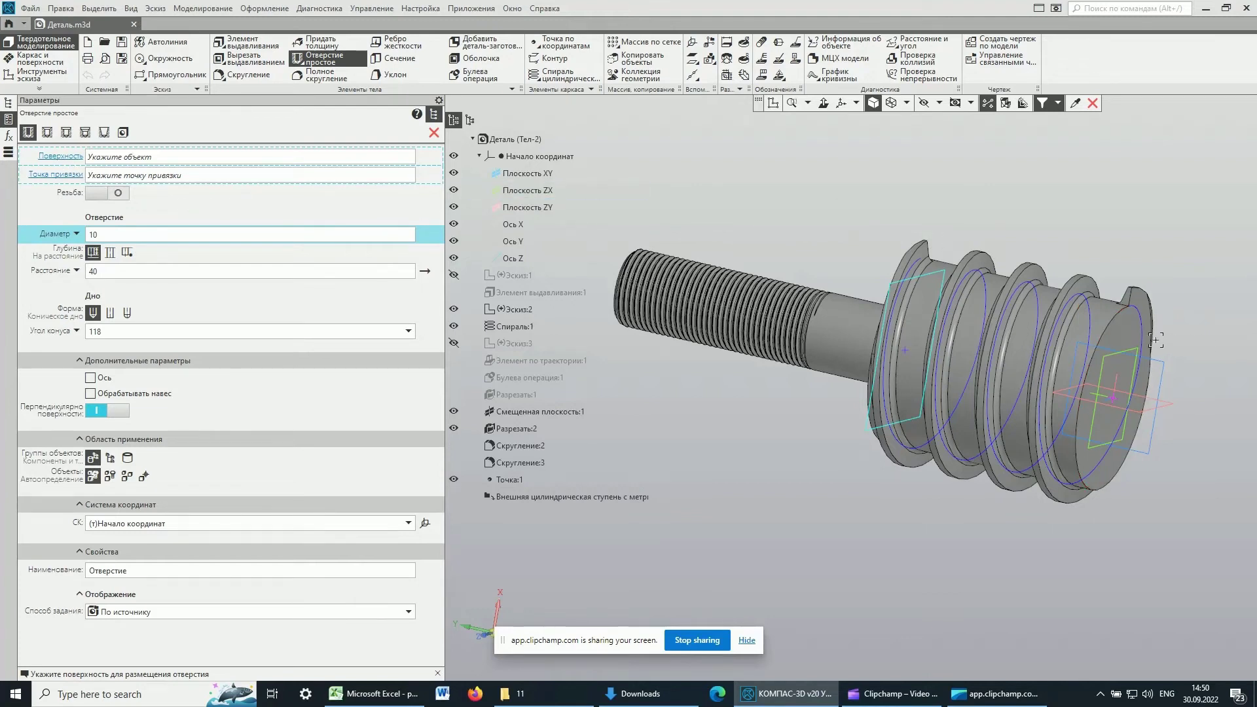
# Place the simple hole on the shaft's end face, anchored at the coordinate origin
pyautogui.click(1128, 337)
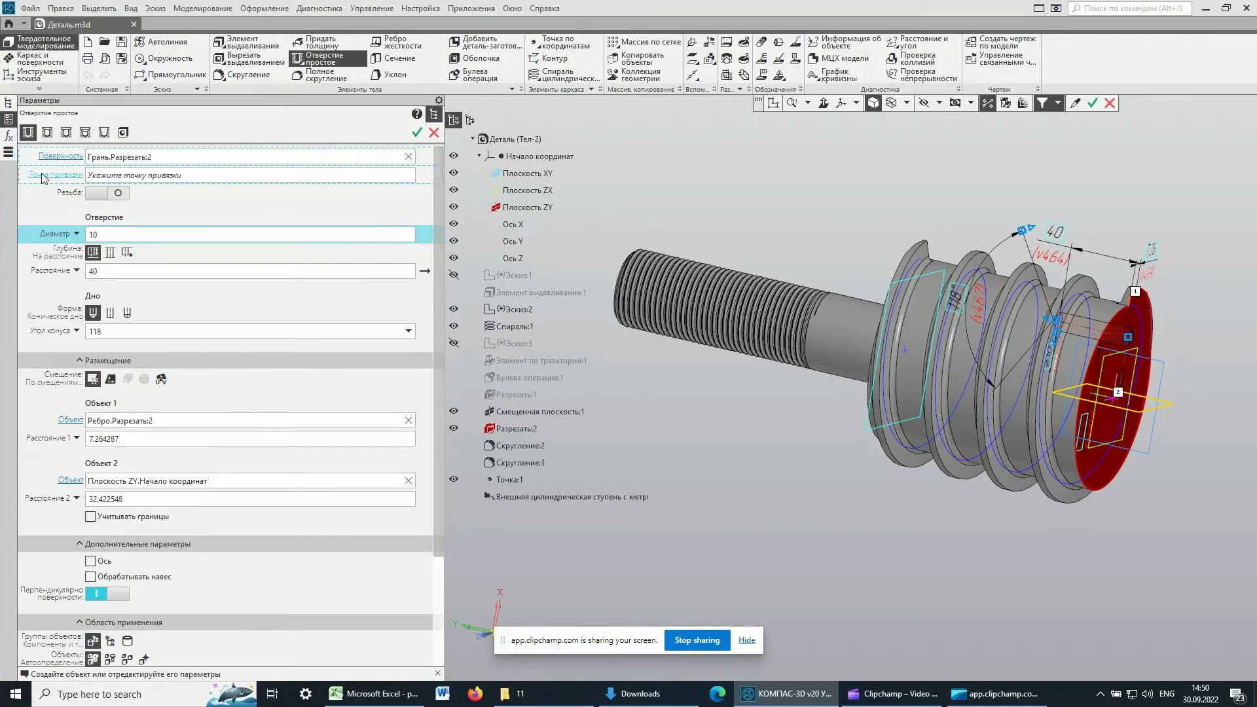
pyautogui.click(523, 159)
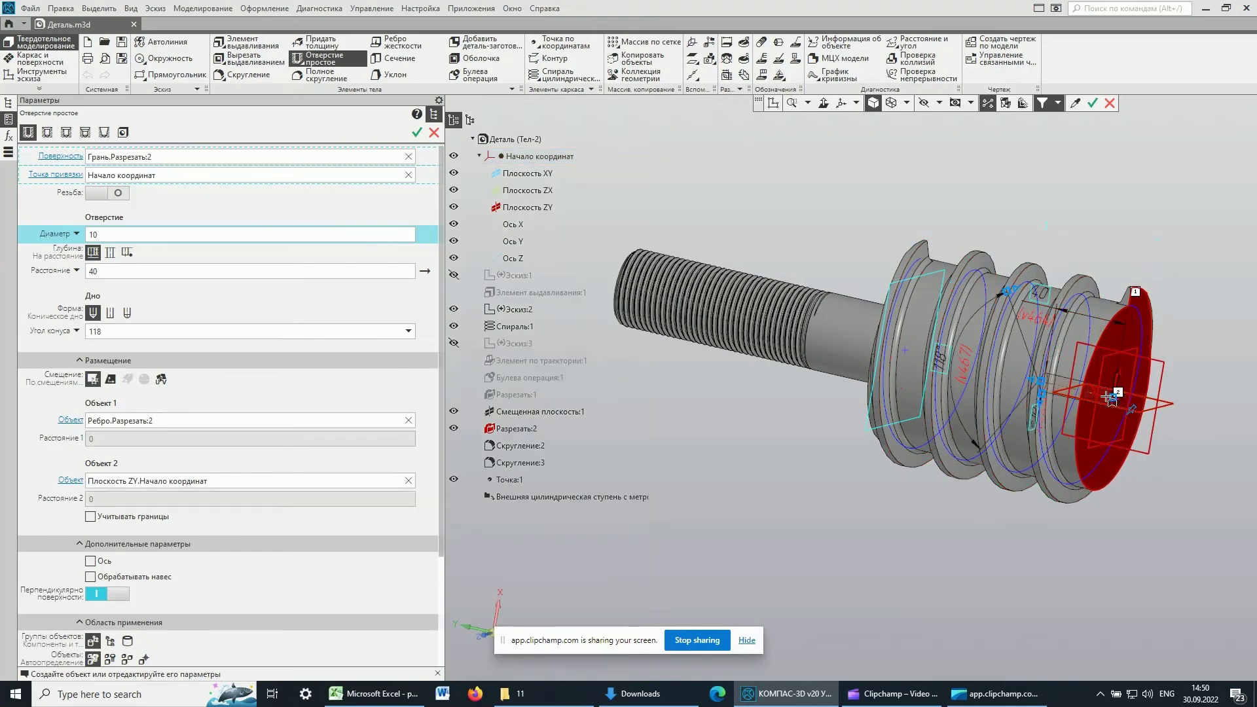
pyautogui.scroll(3, 1111, 398)
pyautogui.scroll(2, 1116, 396)
pyautogui.click(824, 104)
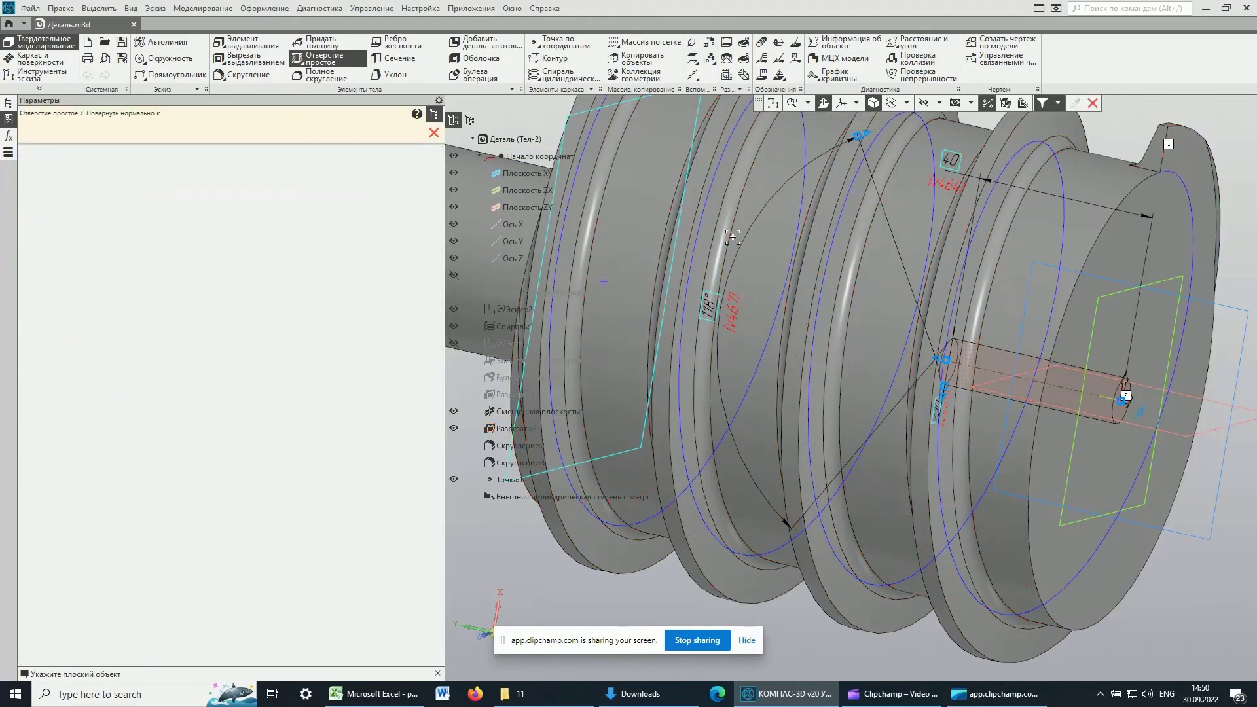
pyautogui.scroll(-2, 851, 321)
pyautogui.scroll(-1, 851, 321)
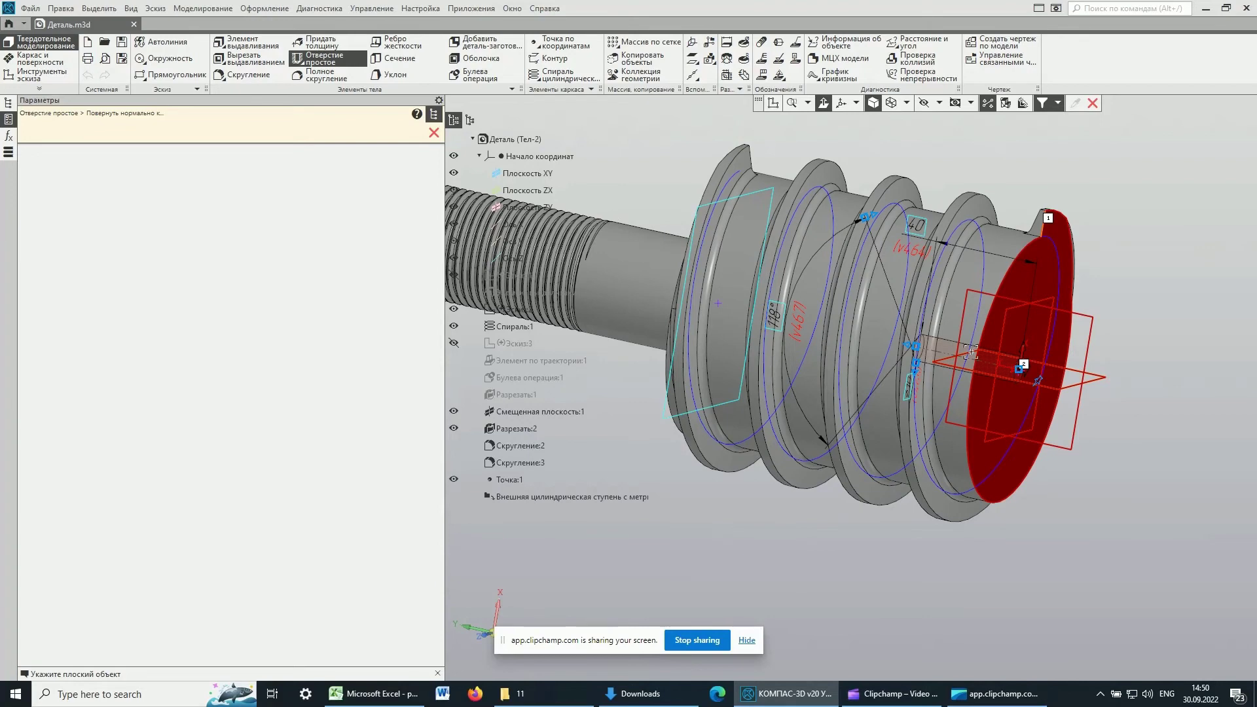
pyautogui.click(1022, 362)
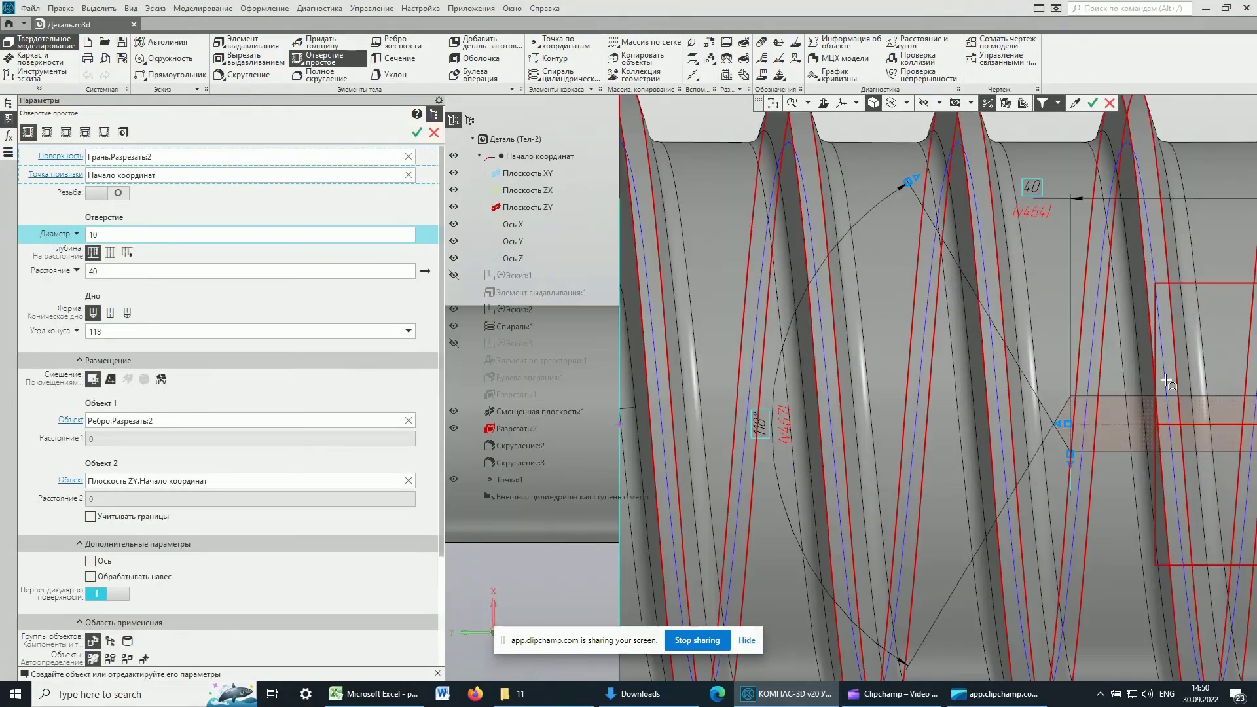
pyautogui.scroll(2, 1113, 357)
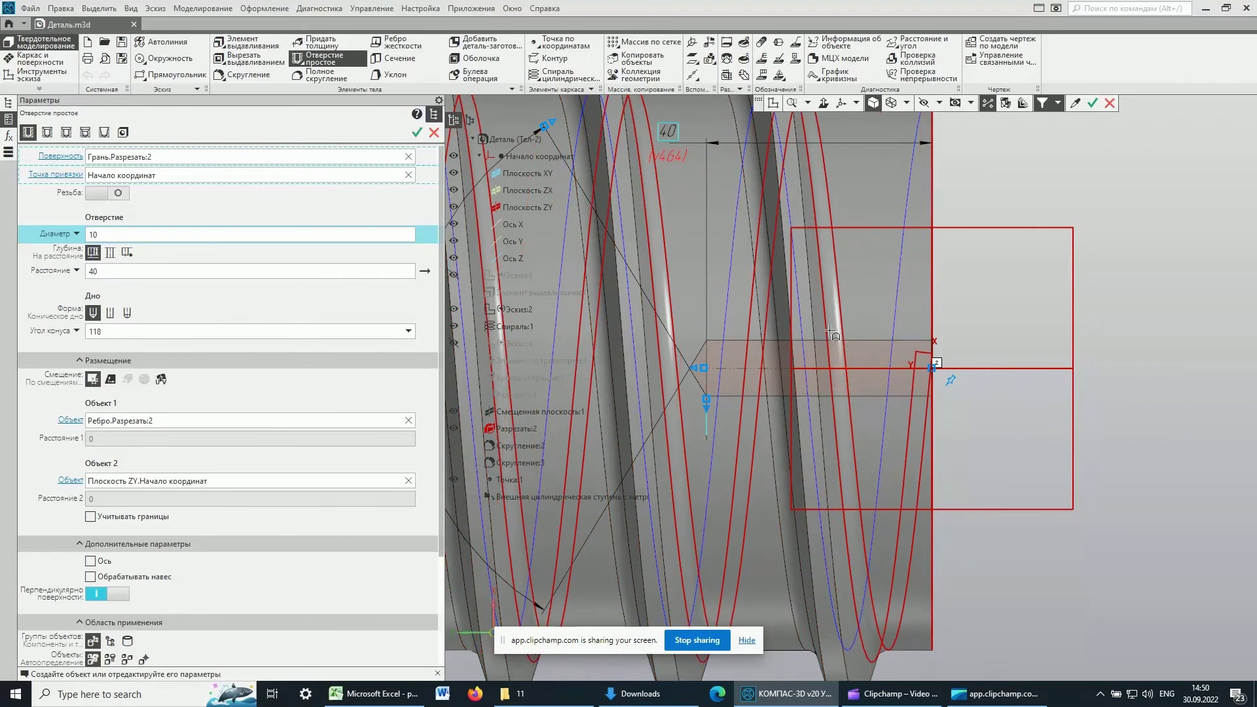
pyautogui.scroll(2, 871, 359)
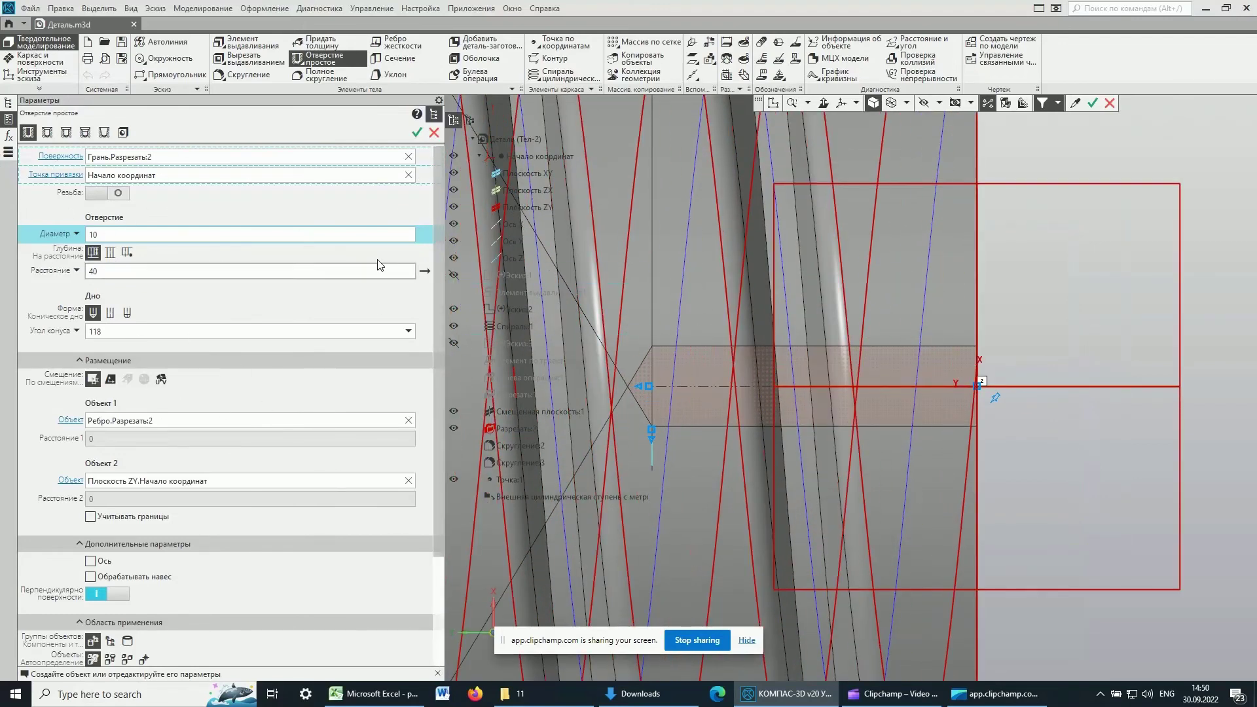
# Set the hole's Диаметр to 20 mm and Расстояние to 30 mm
pyautogui.click(72, 234)
pyautogui.write('20')
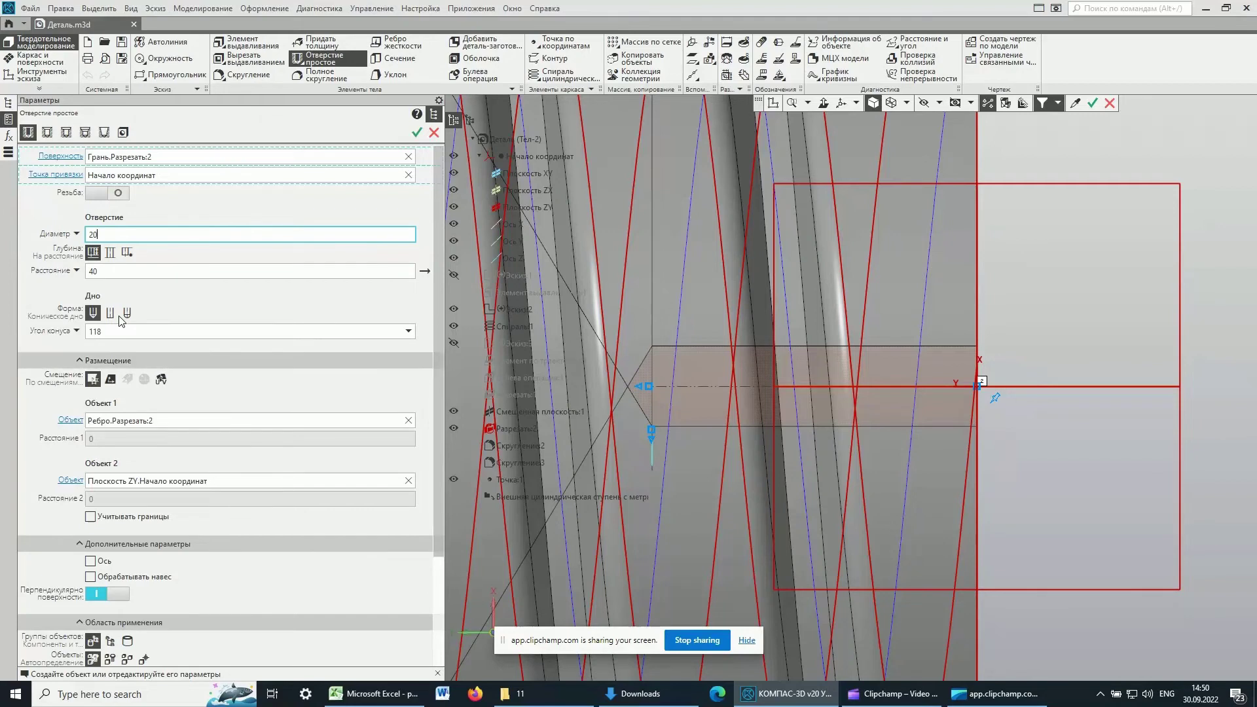
pyautogui.click(101, 272)
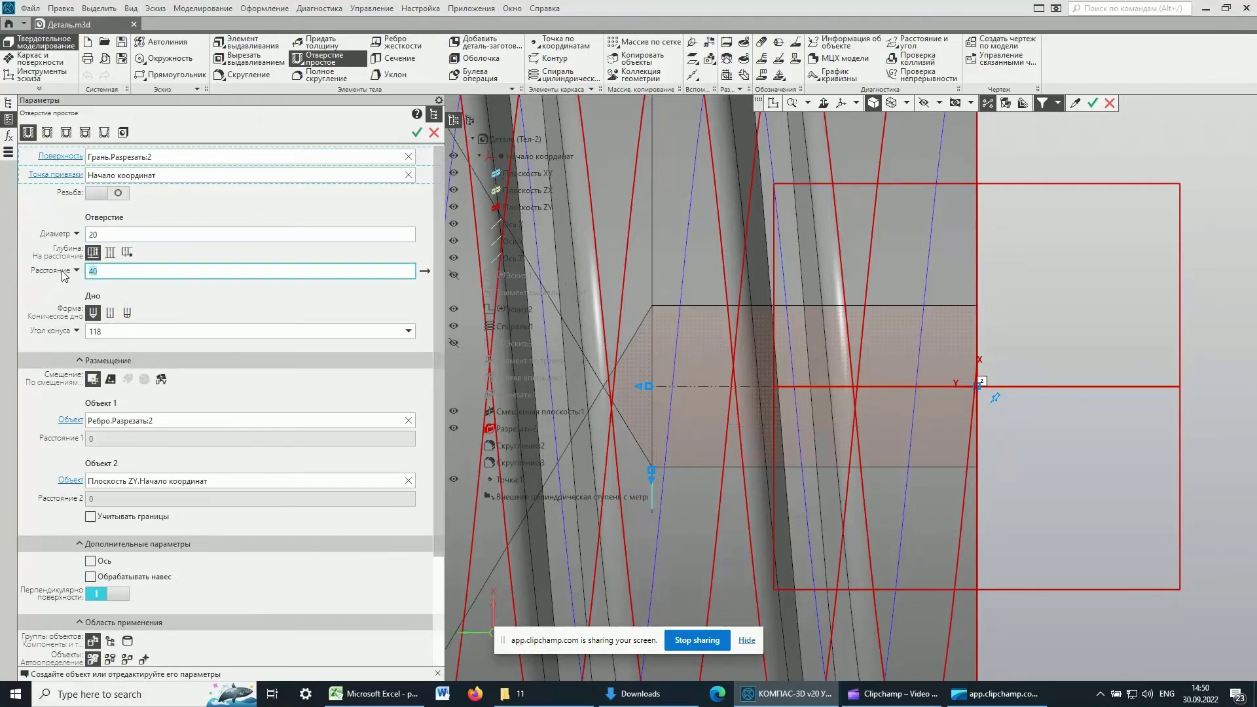
pyautogui.write('30')
pyautogui.click(98, 233)
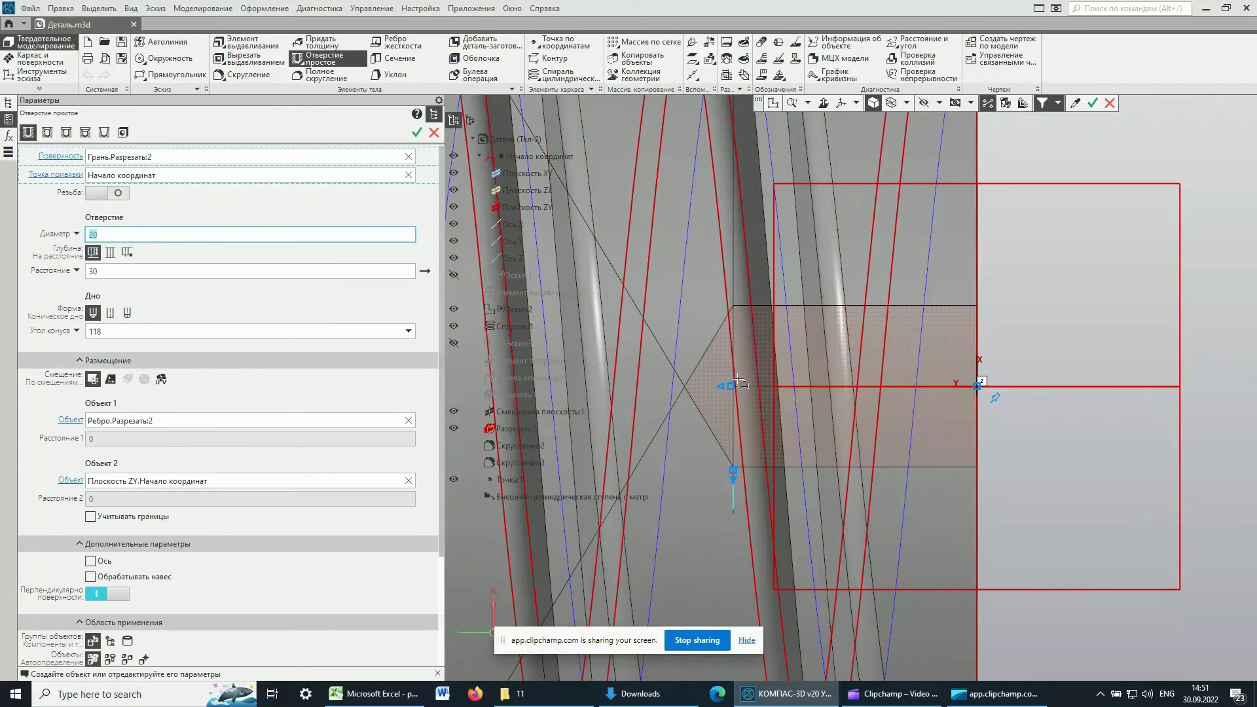
# Enable a GOST 24705-2004 coarse metric thread on the hole, 20 mm long
pyautogui.click(118, 194)
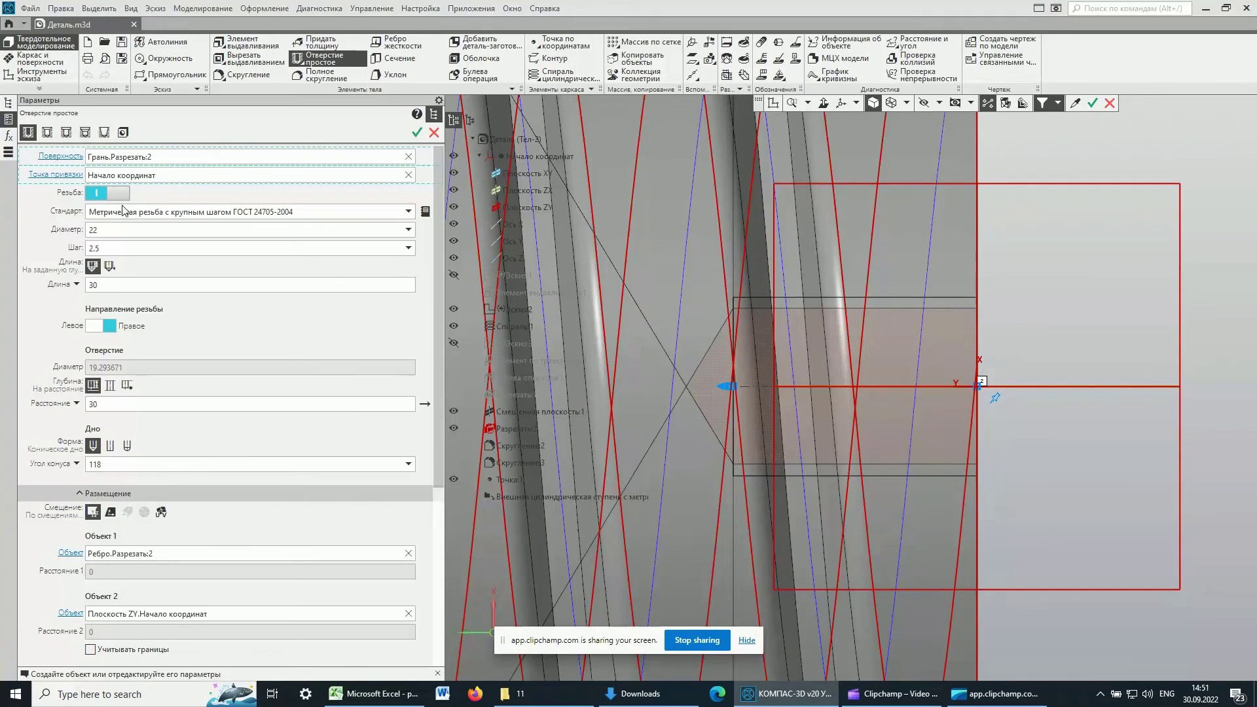
pyautogui.click(411, 214)
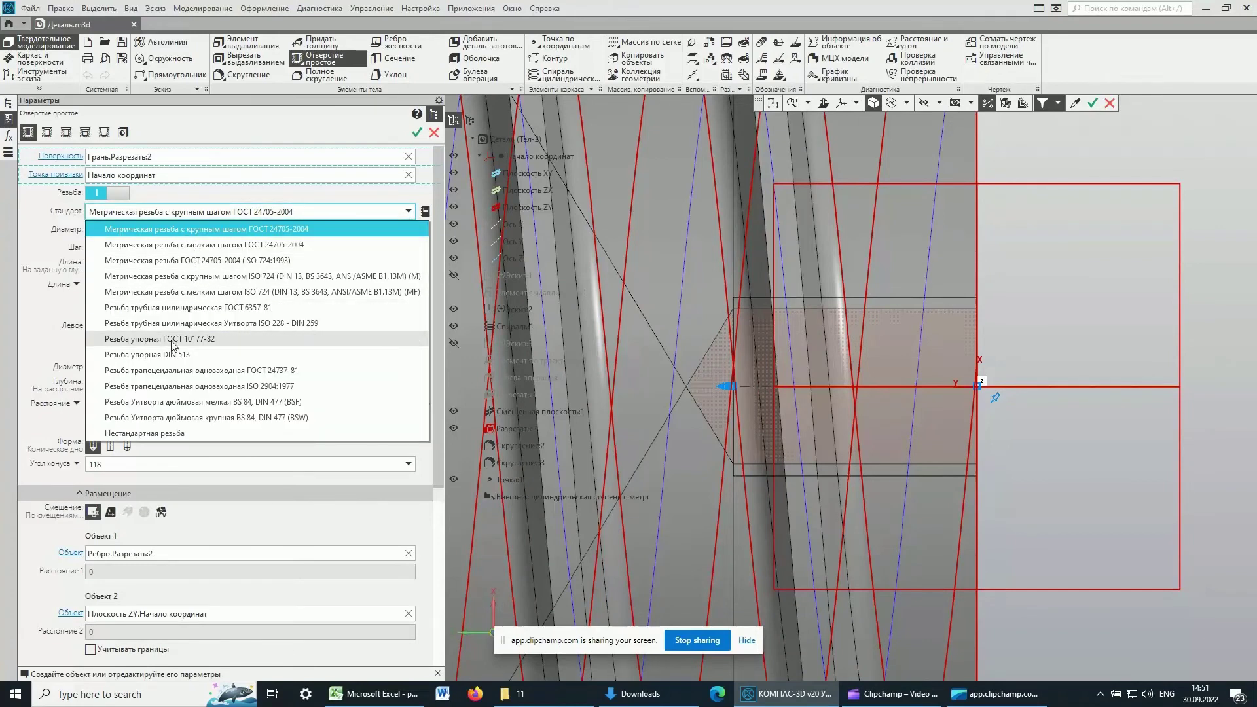
pyautogui.click(37, 208)
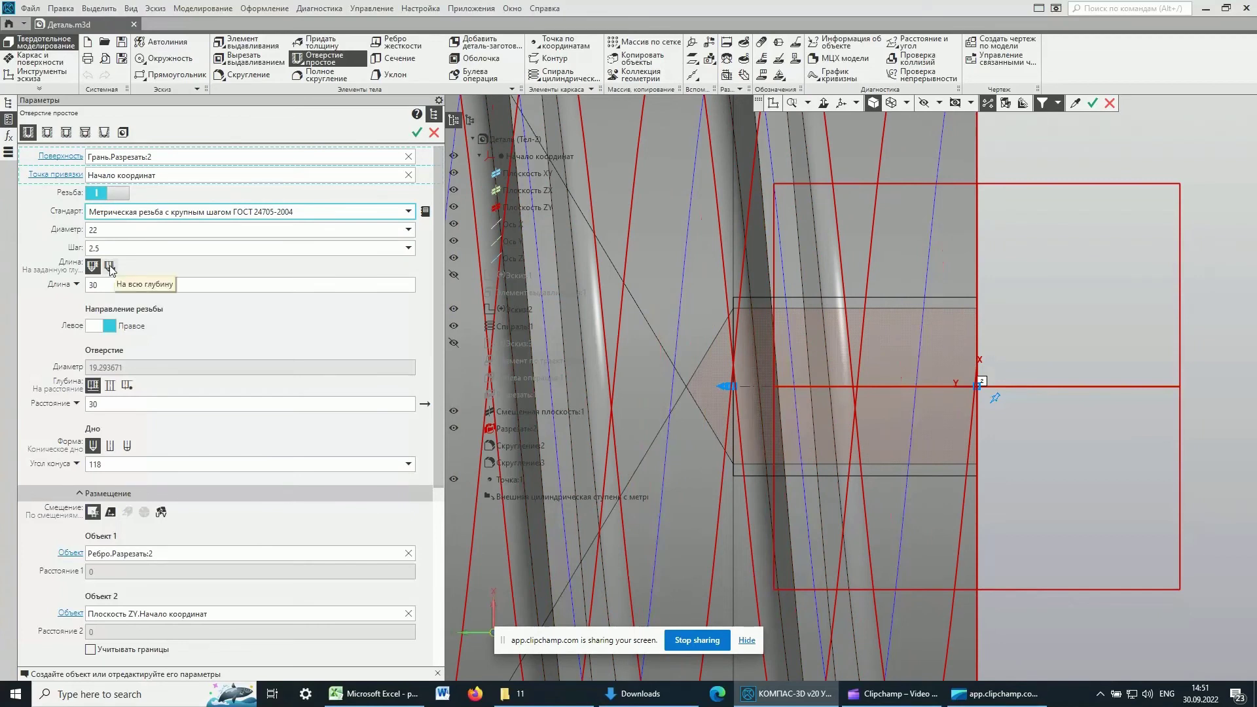
pyautogui.click(101, 287)
pyautogui.write('20')
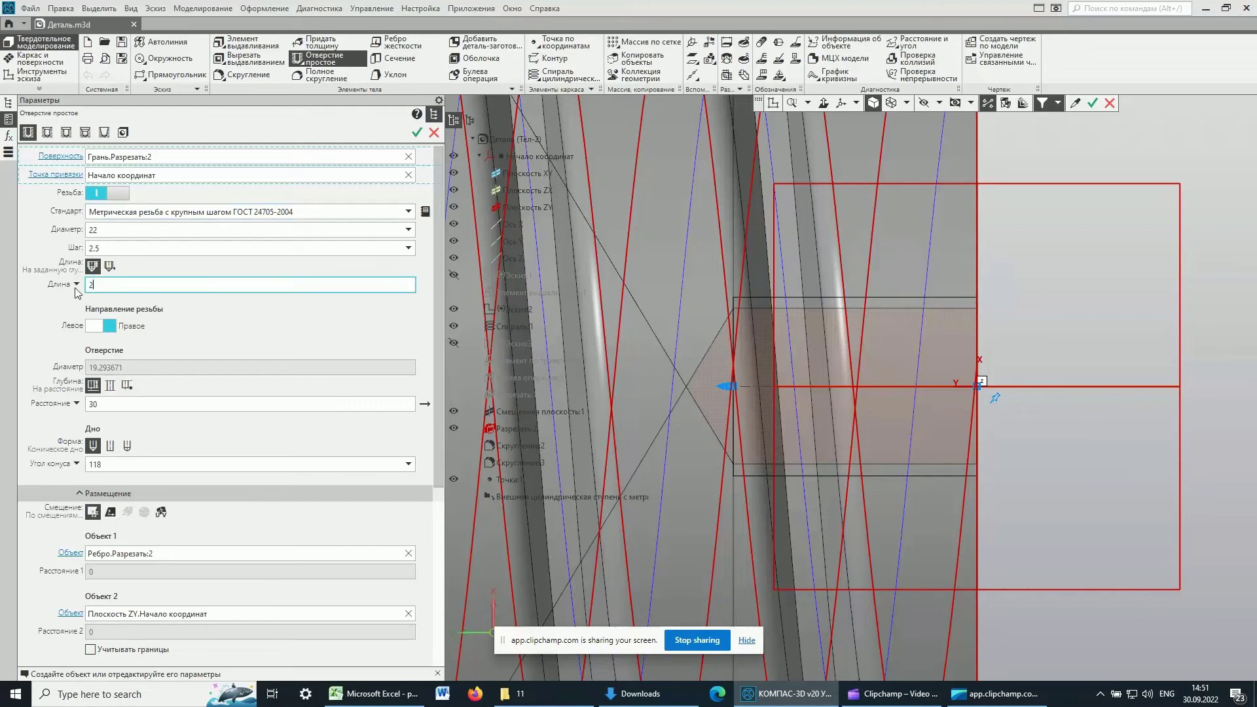
pyautogui.click(105, 252)
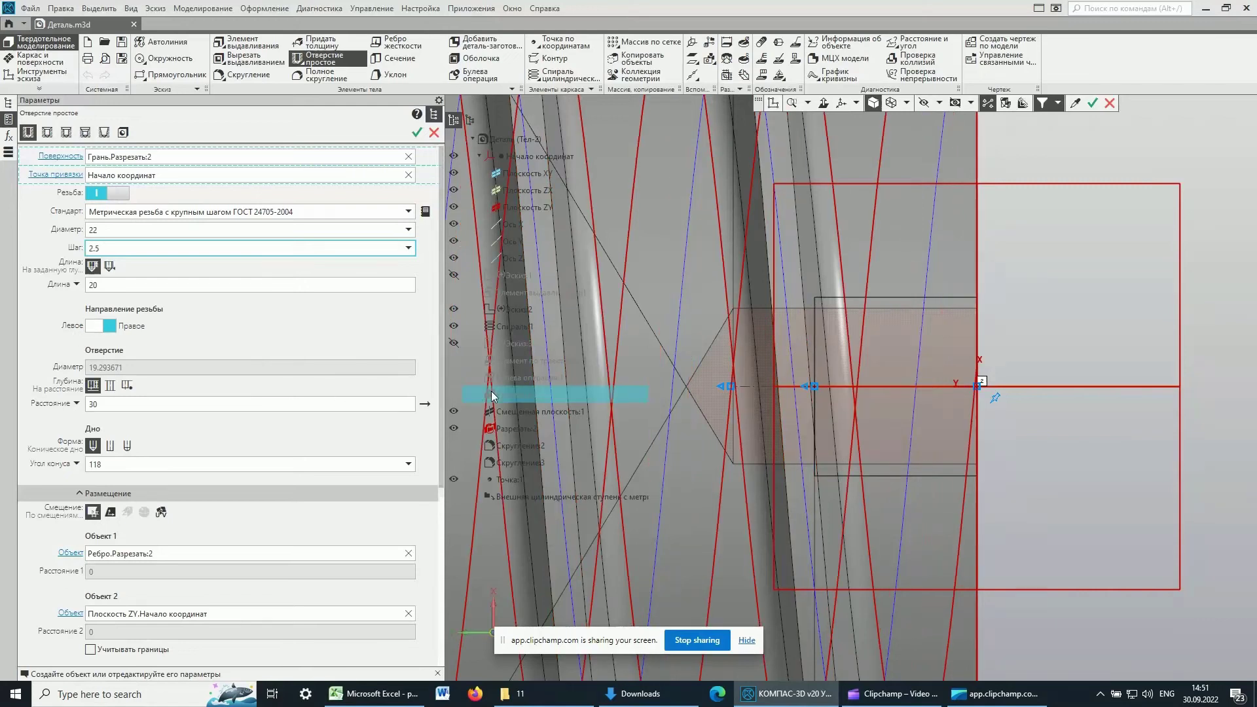
# Create the M22x2.5 threaded hole as Отверстие:2 and close its panel
pyautogui.moveTo(1070, 320); pyautogui.dragTo(1056, 327, button='middle')
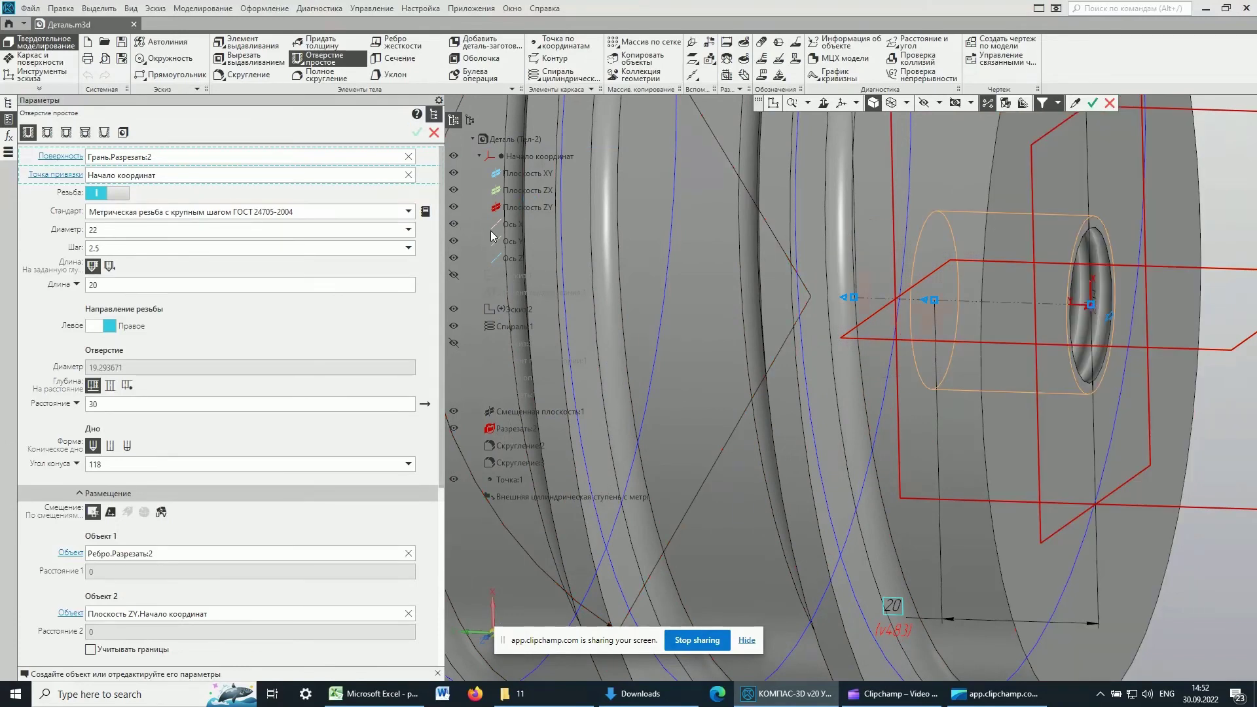
pyautogui.click(416, 133)
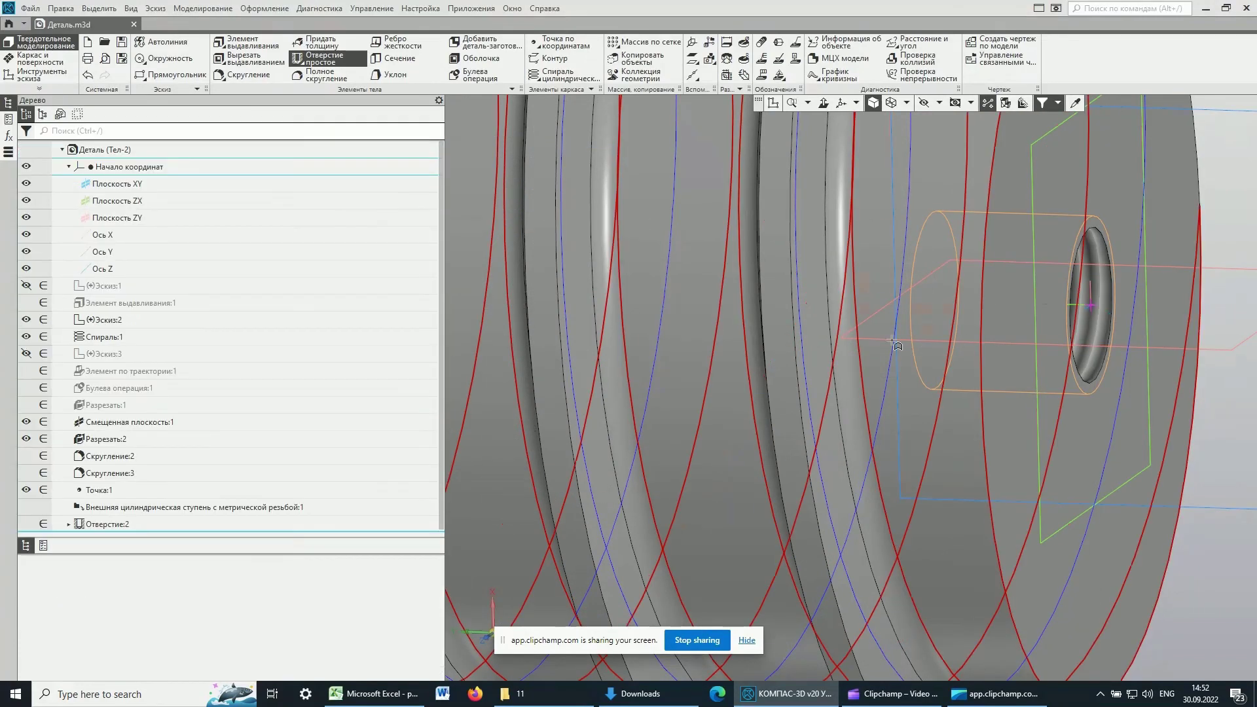
pyautogui.click(432, 133)
pyautogui.moveTo(1008, 389); pyautogui.dragTo(900, 389, button='middle')
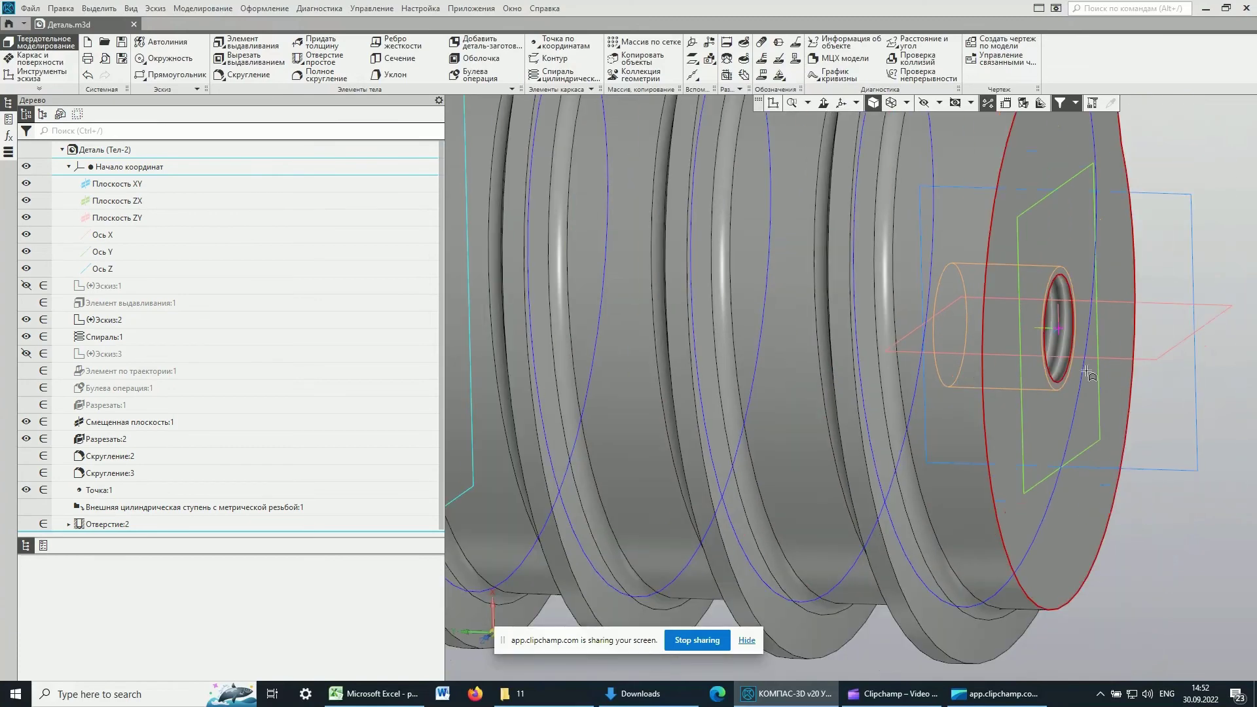
pyautogui.scroll(4, 900, 389)
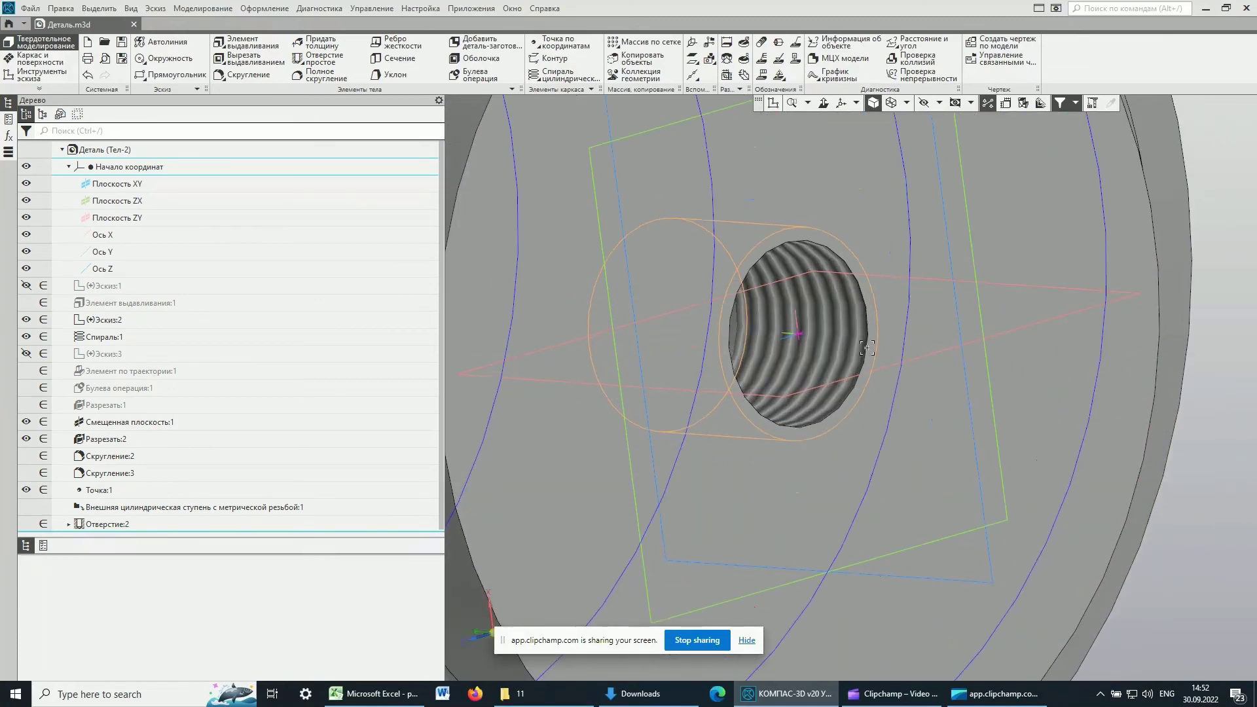
pyautogui.scroll(2, 811, 385)
pyautogui.scroll(-3, 810, 385)
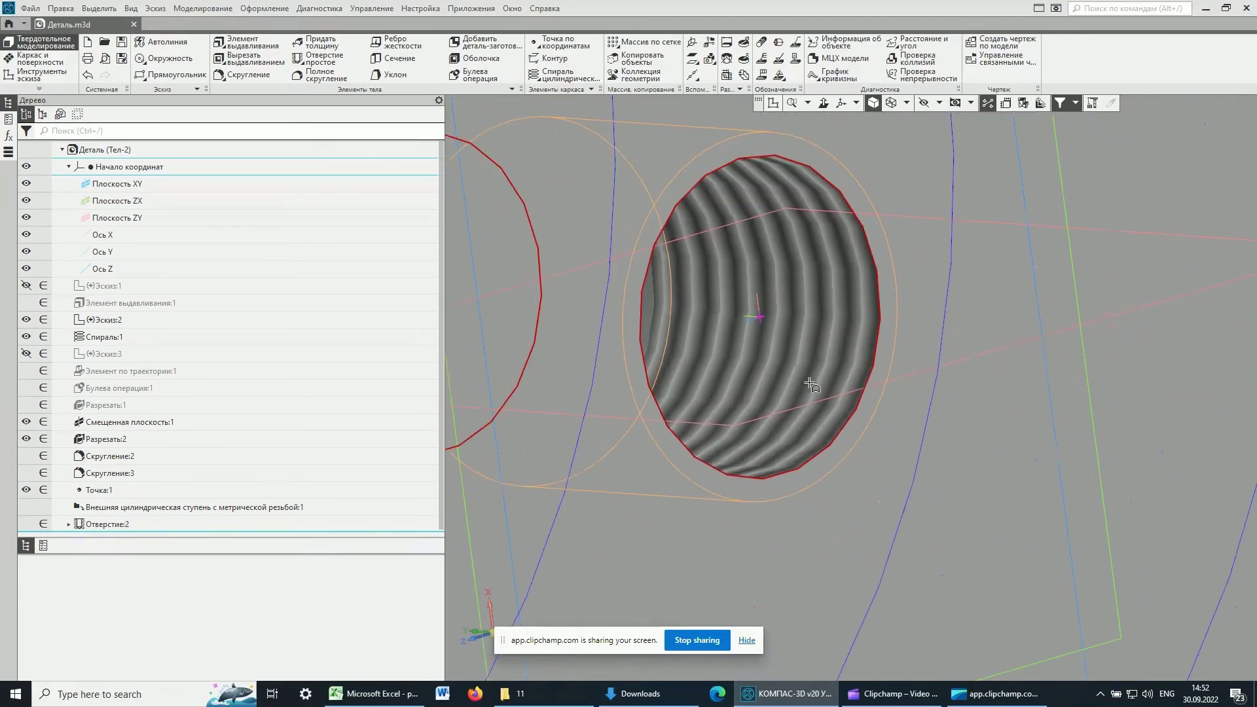
pyautogui.scroll(-2, 810, 385)
pyautogui.moveTo(826, 343); pyautogui.dragTo(828, 346, button='middle')
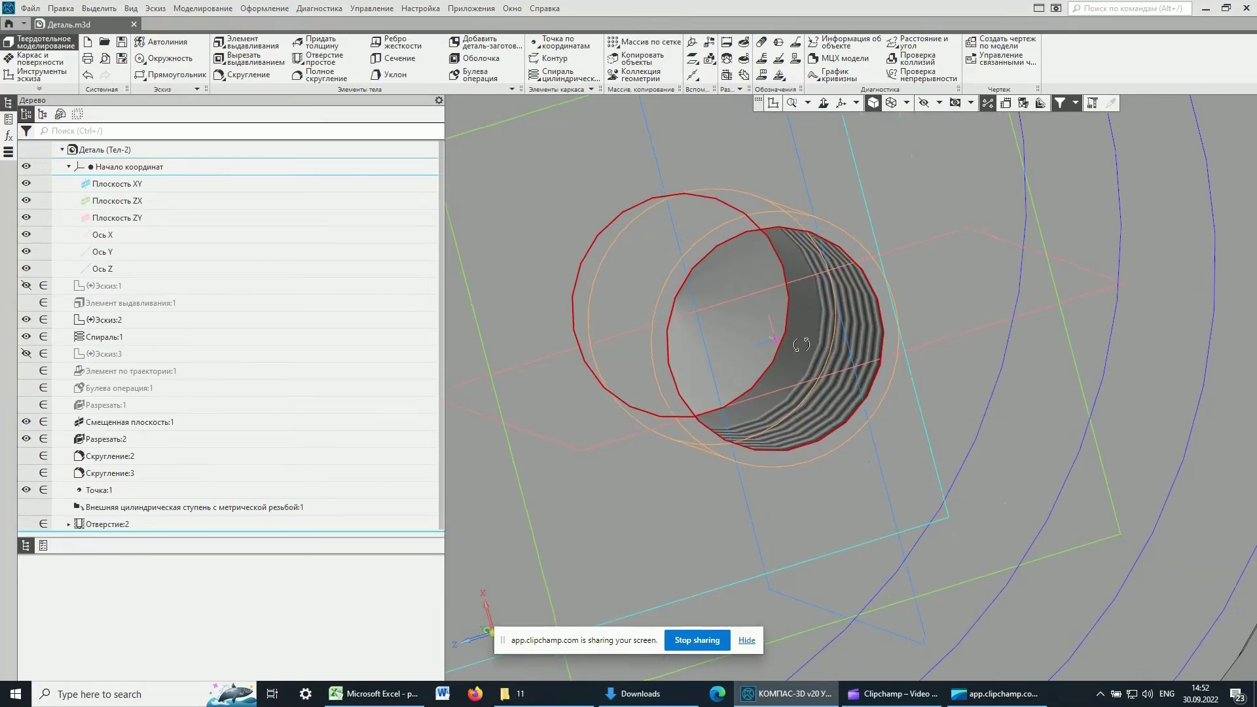
pyautogui.scroll(-3, 828, 346)
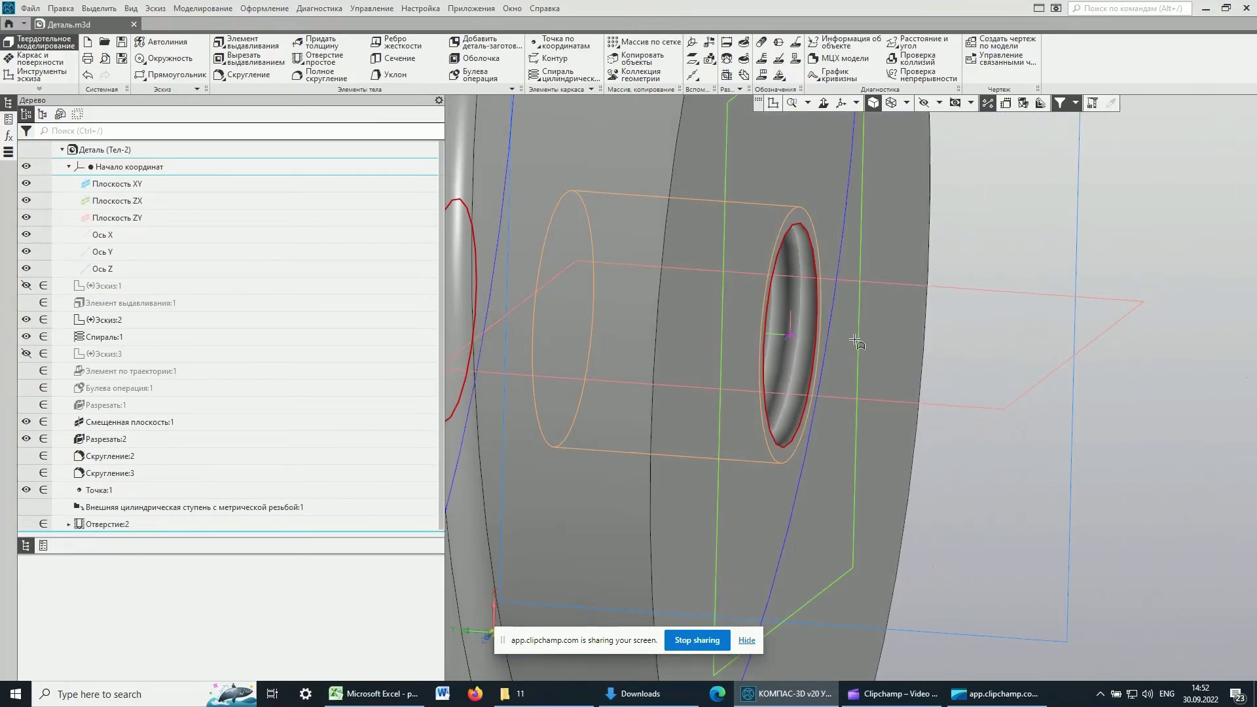
pyautogui.scroll(-2, 870, 389)
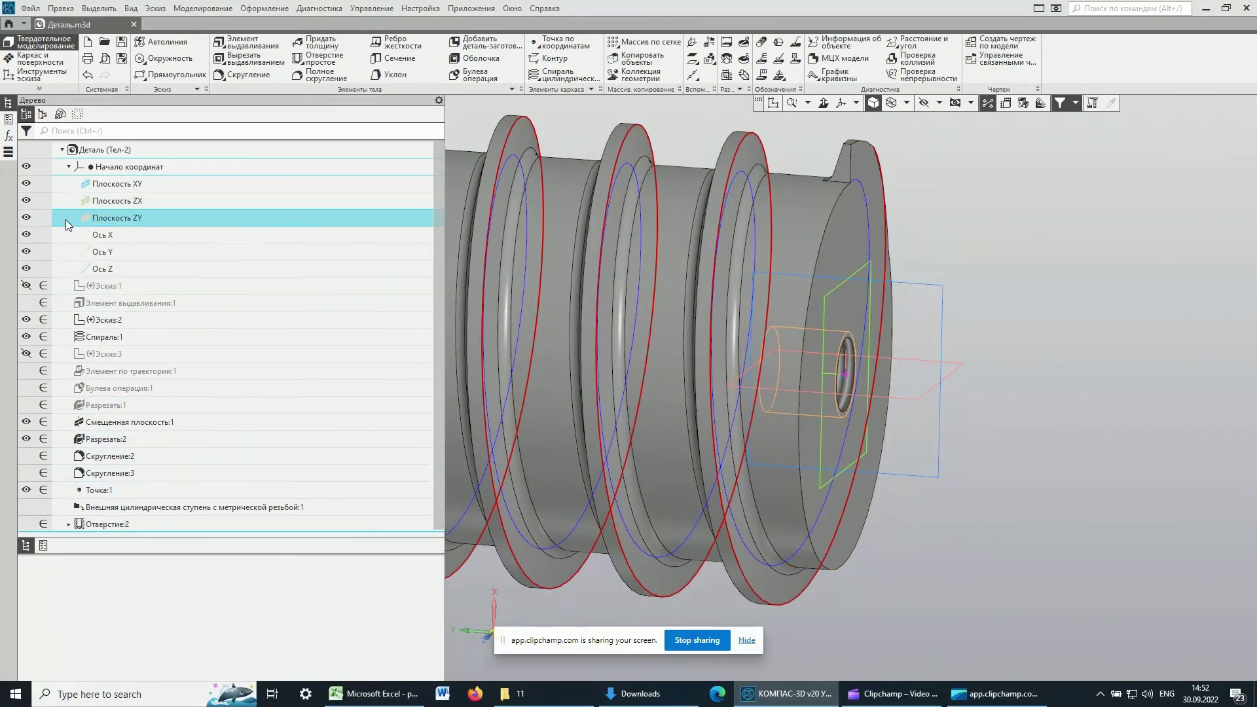
pyautogui.click(120, 522)
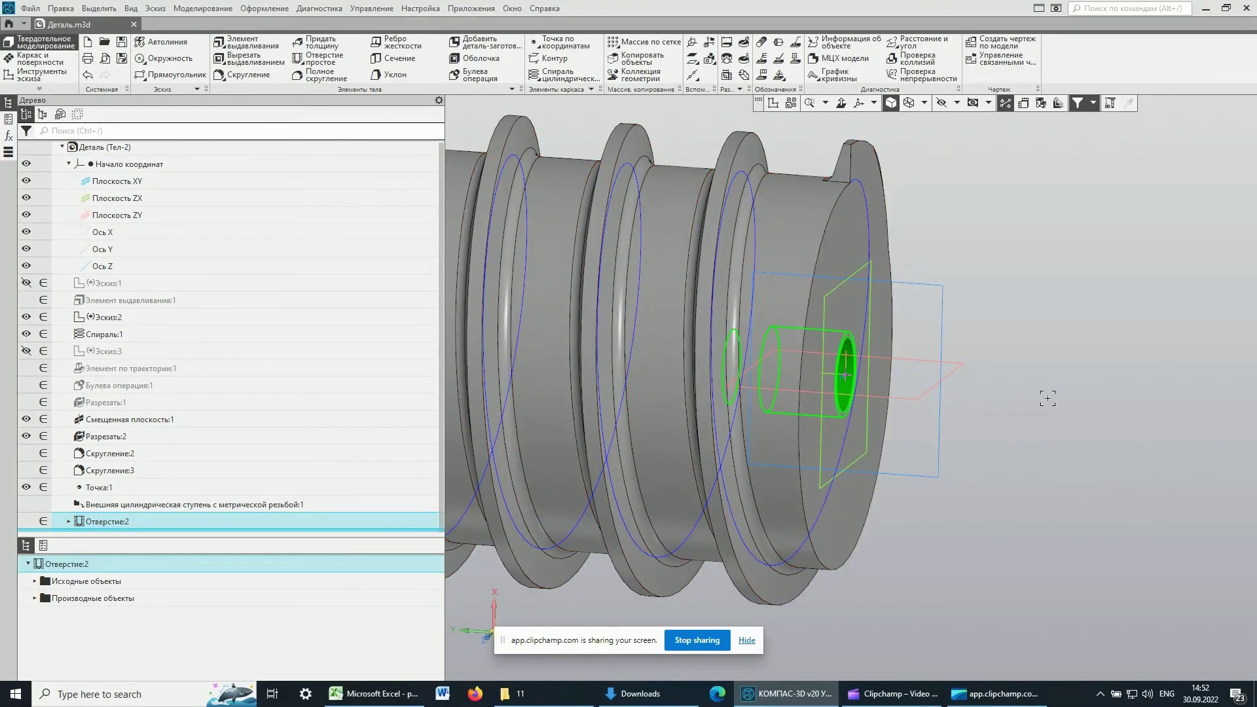
pyautogui.moveTo(926, 248)
pyautogui.keyDown('shift'); pyautogui.mouseDown(button='middle')
pyautogui.moveTo(1037, 249)
pyautogui.moveTo(1066, 265)
pyautogui.mouseUp(button='middle'); pyautogui.keyUp('shift')
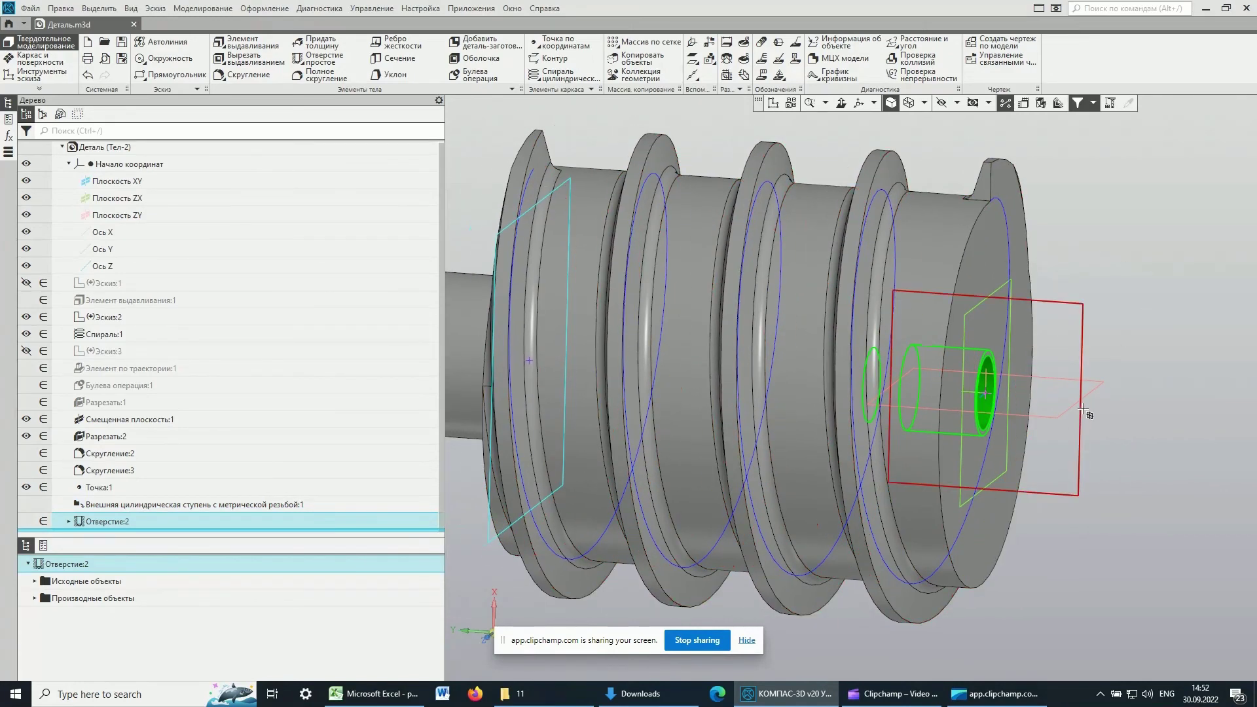
pyautogui.scroll(-2, 864, 409)
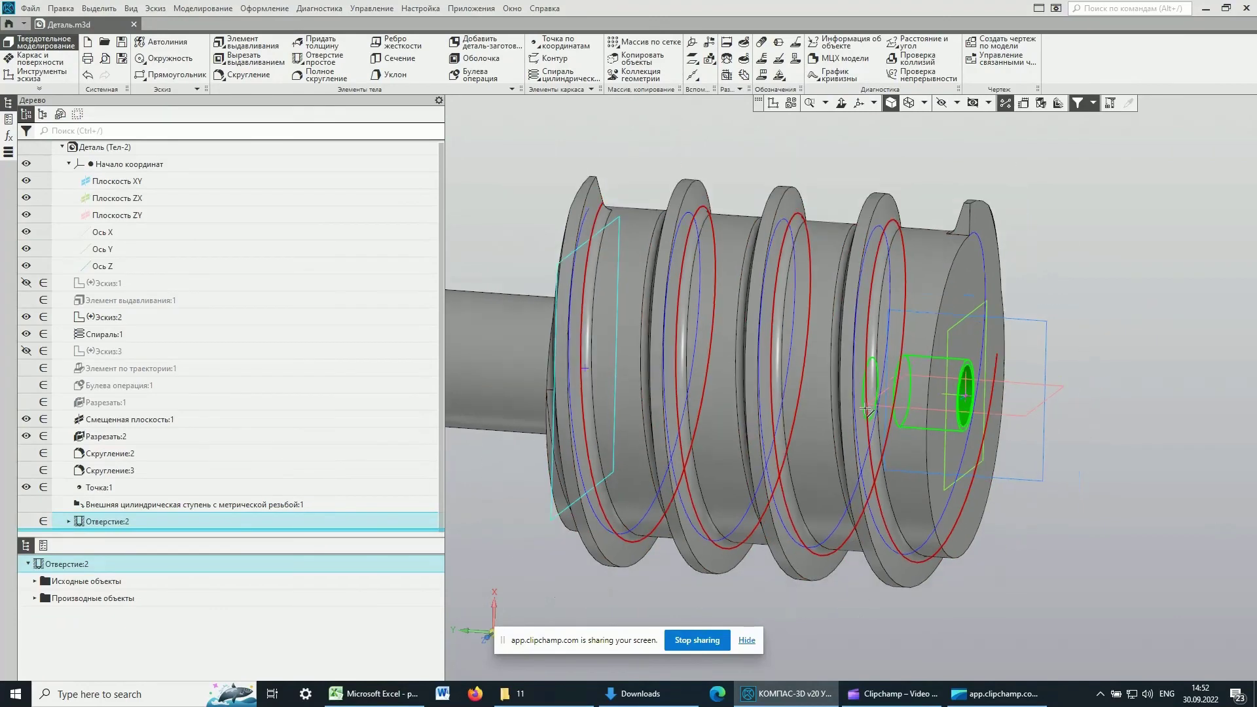
pyautogui.scroll(-2, 864, 409)
pyautogui.moveTo(615, 477); pyautogui.dragTo(889, 398, button='middle')
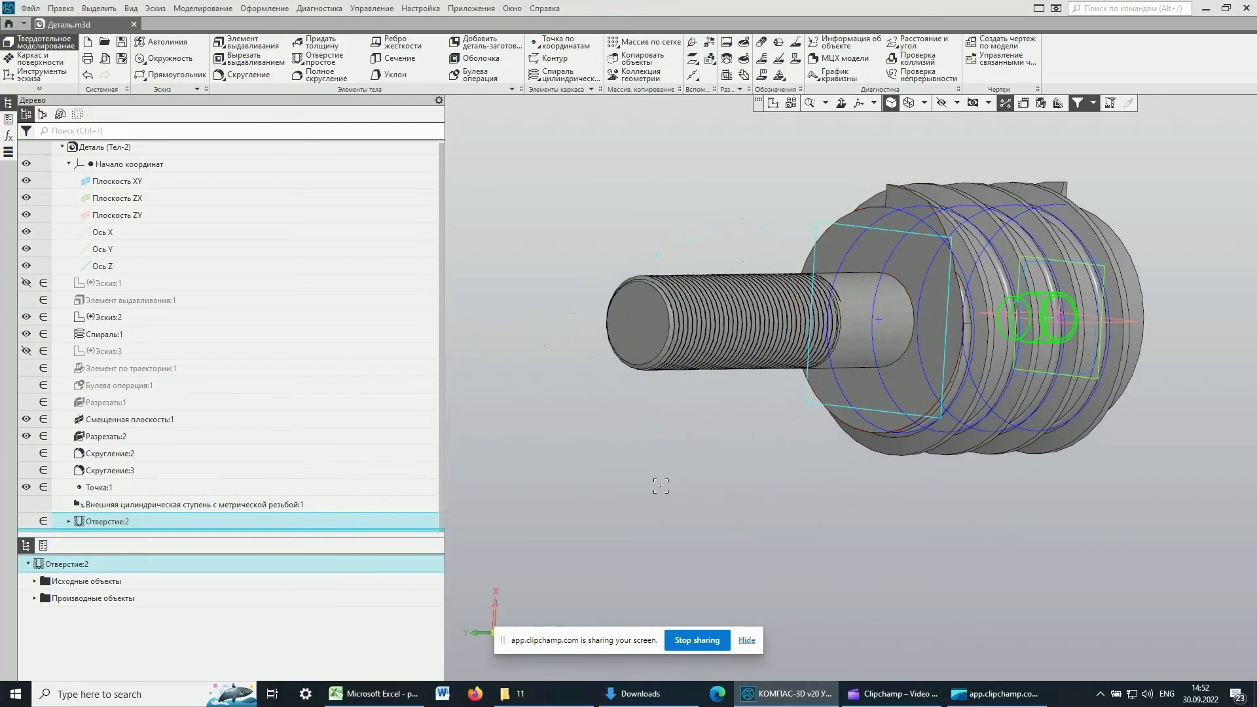
pyautogui.moveTo(790, 465); pyautogui.dragTo(758, 455, button='middle')
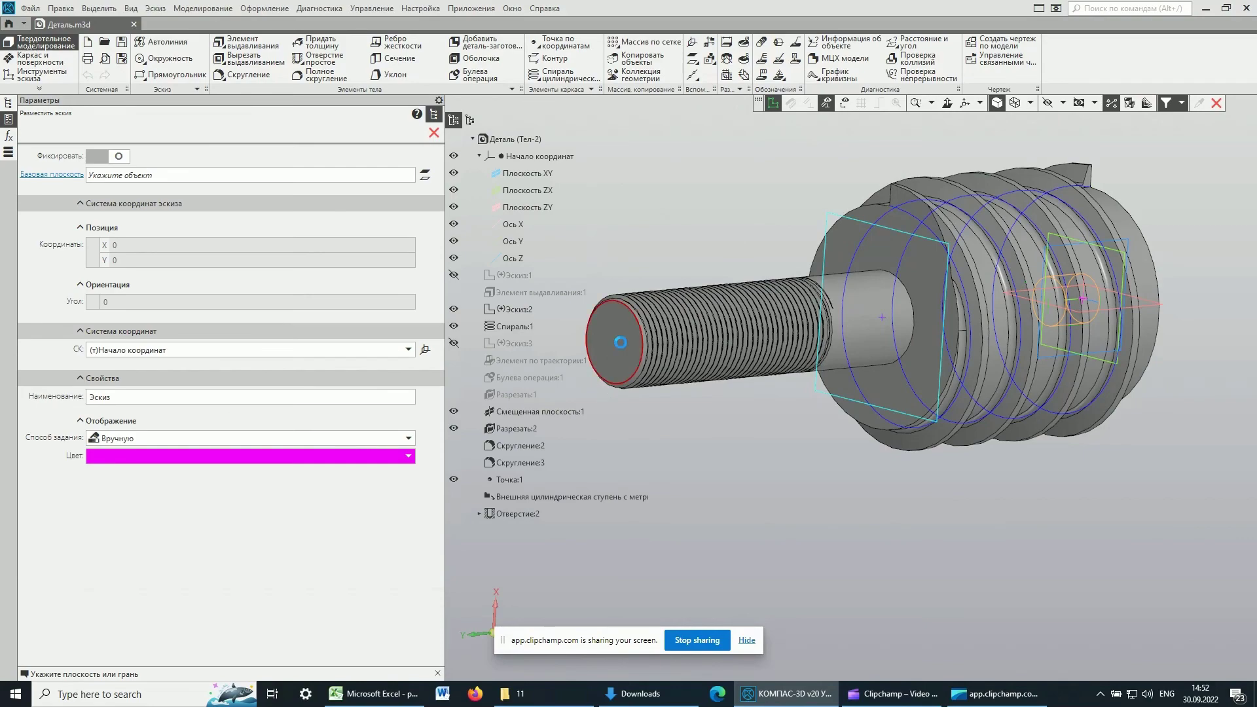
# Start a sketch on the shaft's end face with a circle centred at the origin
pyautogui.click(706, 399)
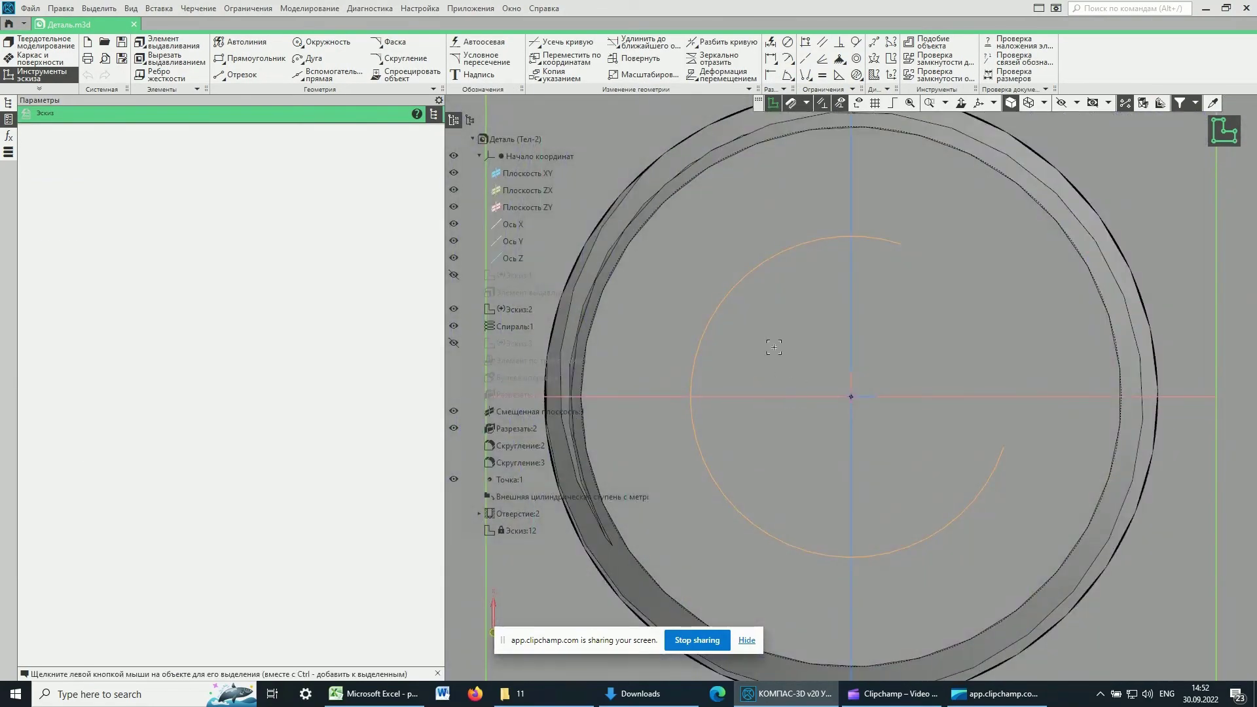
pyautogui.click(308, 43)
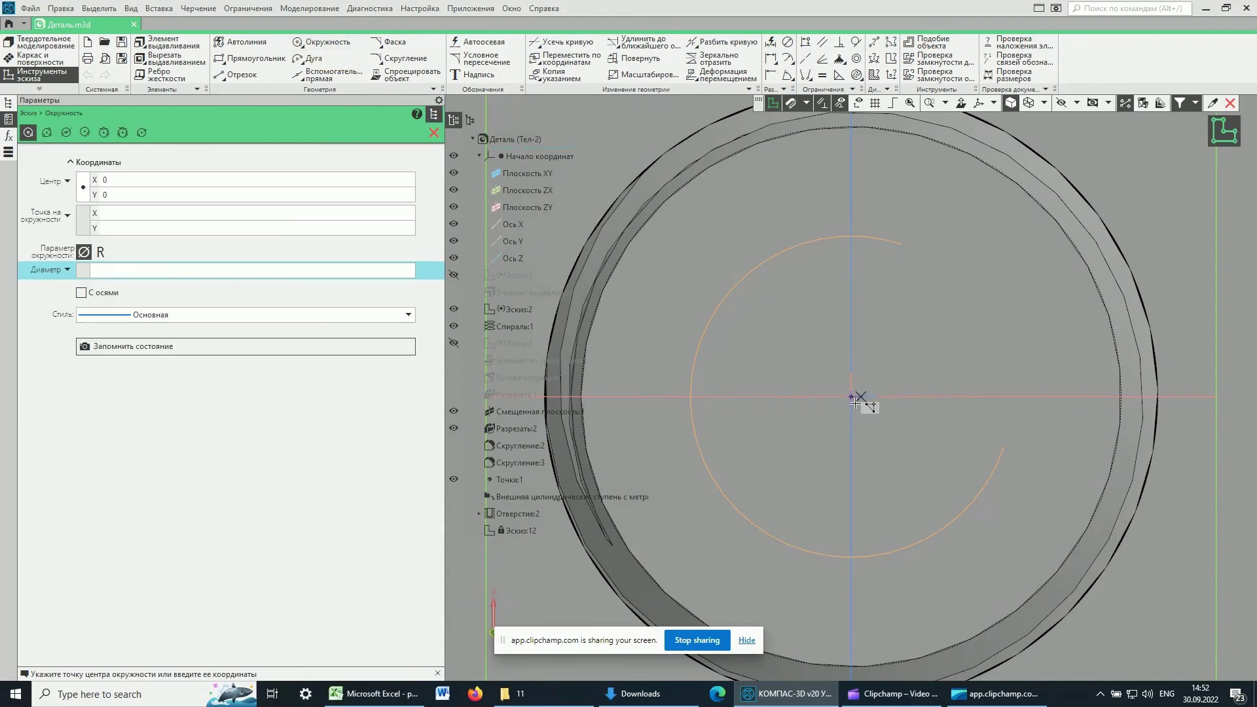
pyautogui.click(859, 397)
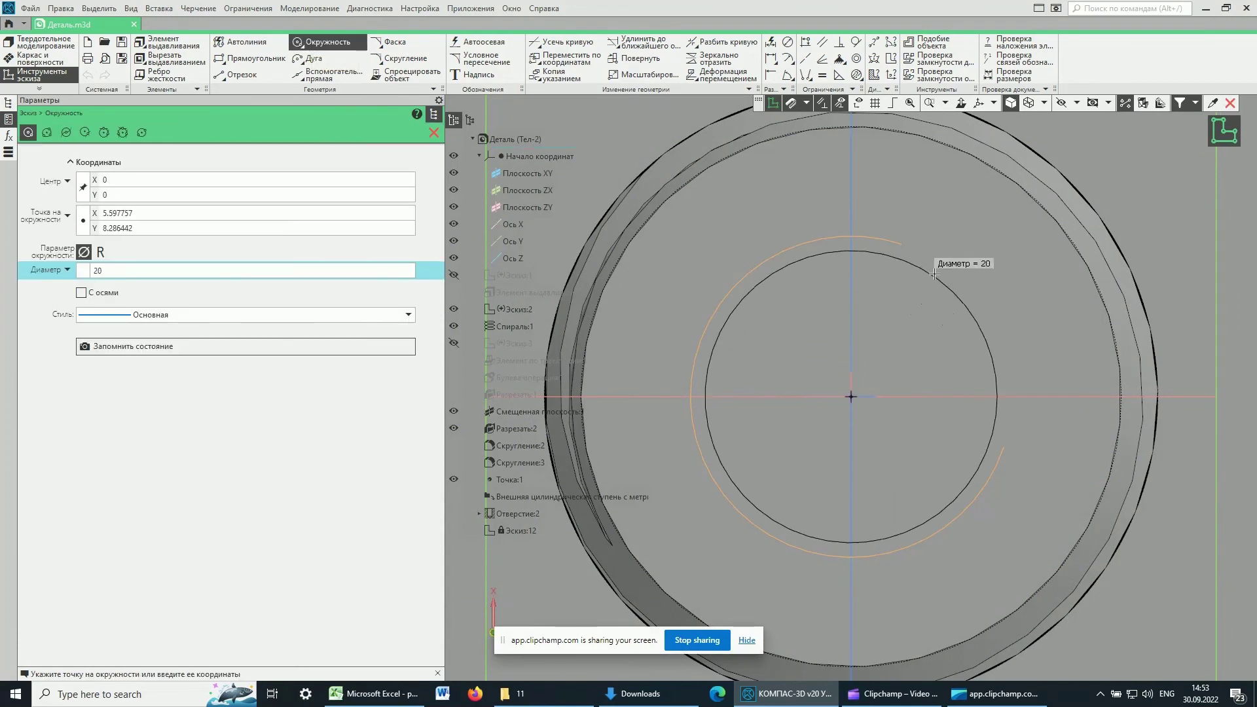
pyautogui.click(930, 289)
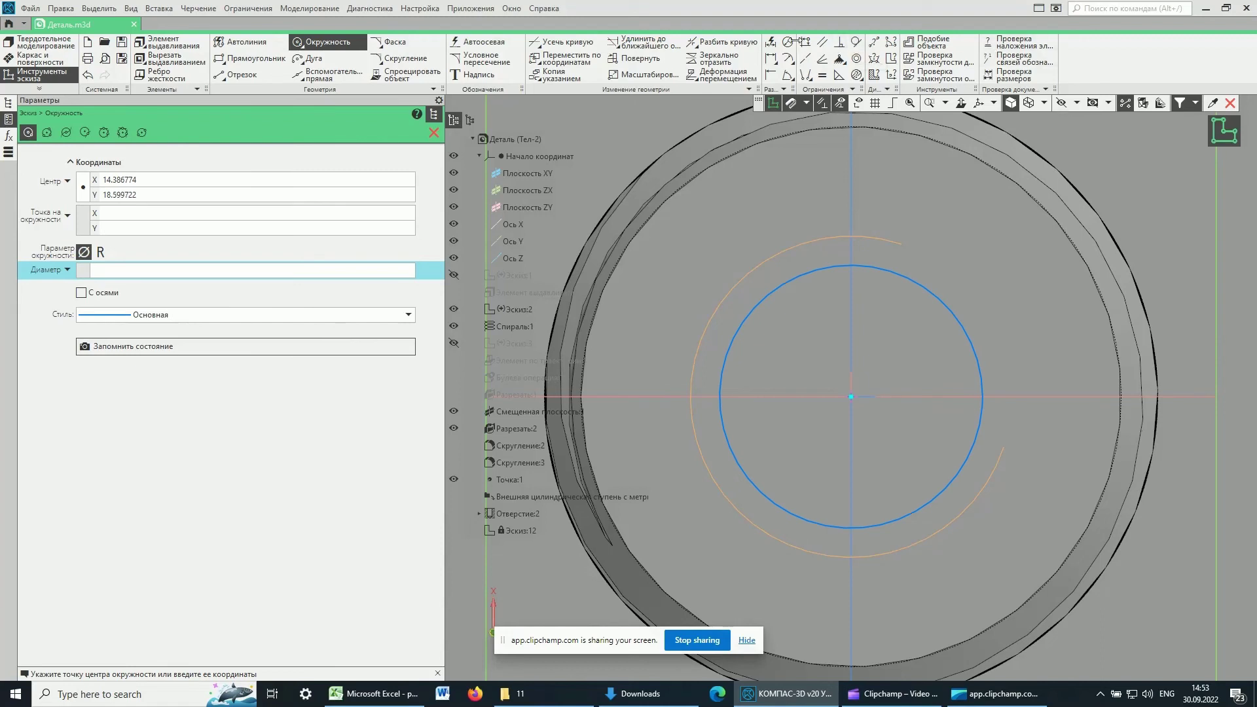
# Dimension the circle to Ø20 and exit the sketch as Эскиз:12
pyautogui.click(917, 284)
pyautogui.click(973, 253)
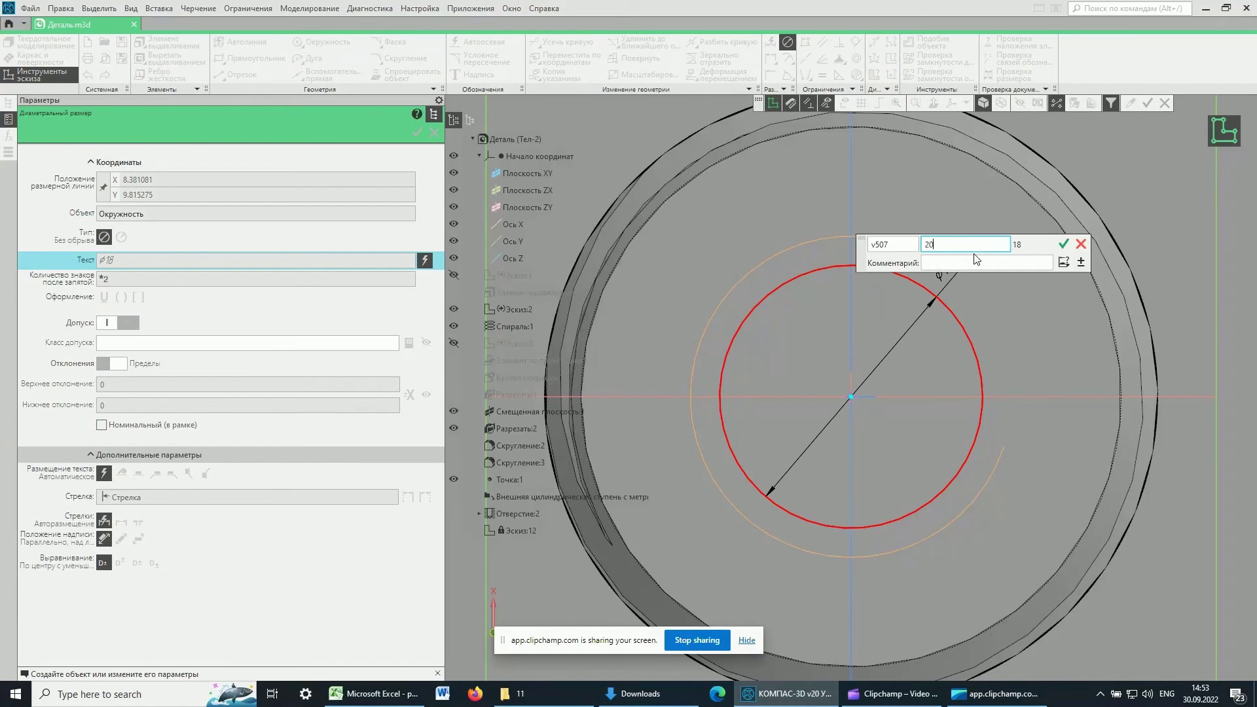
pyautogui.click(1063, 245)
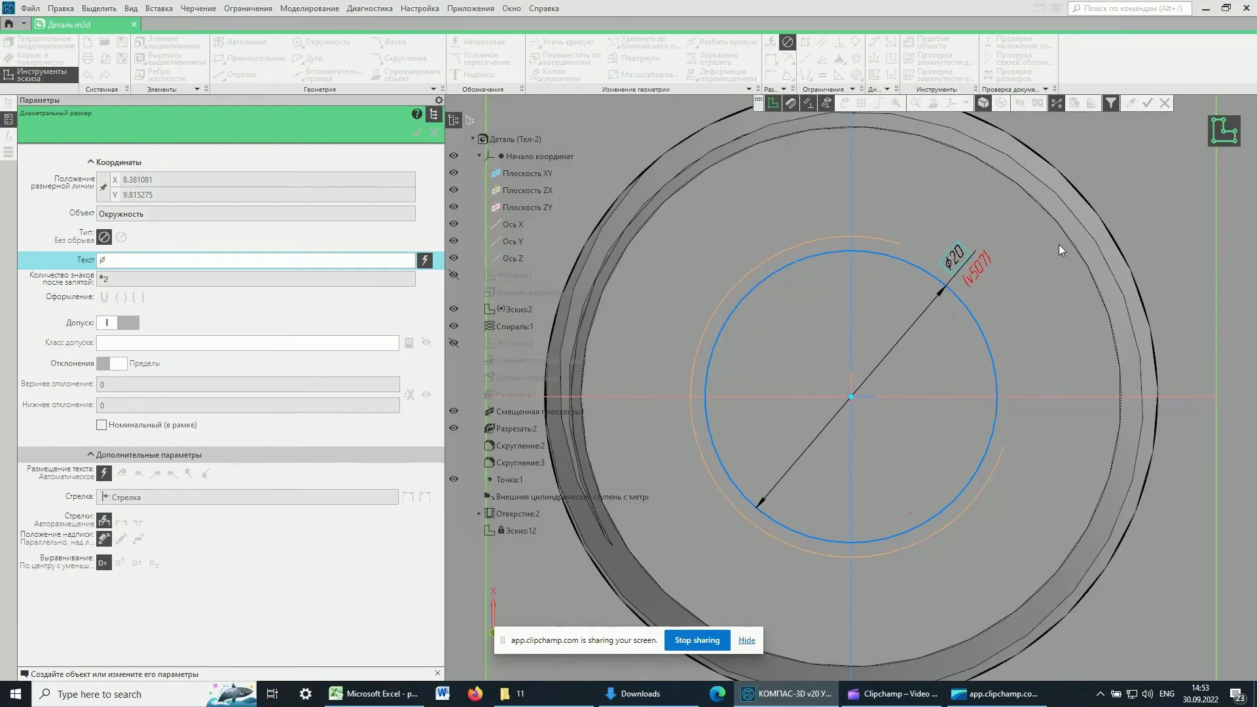
pyautogui.click(434, 133)
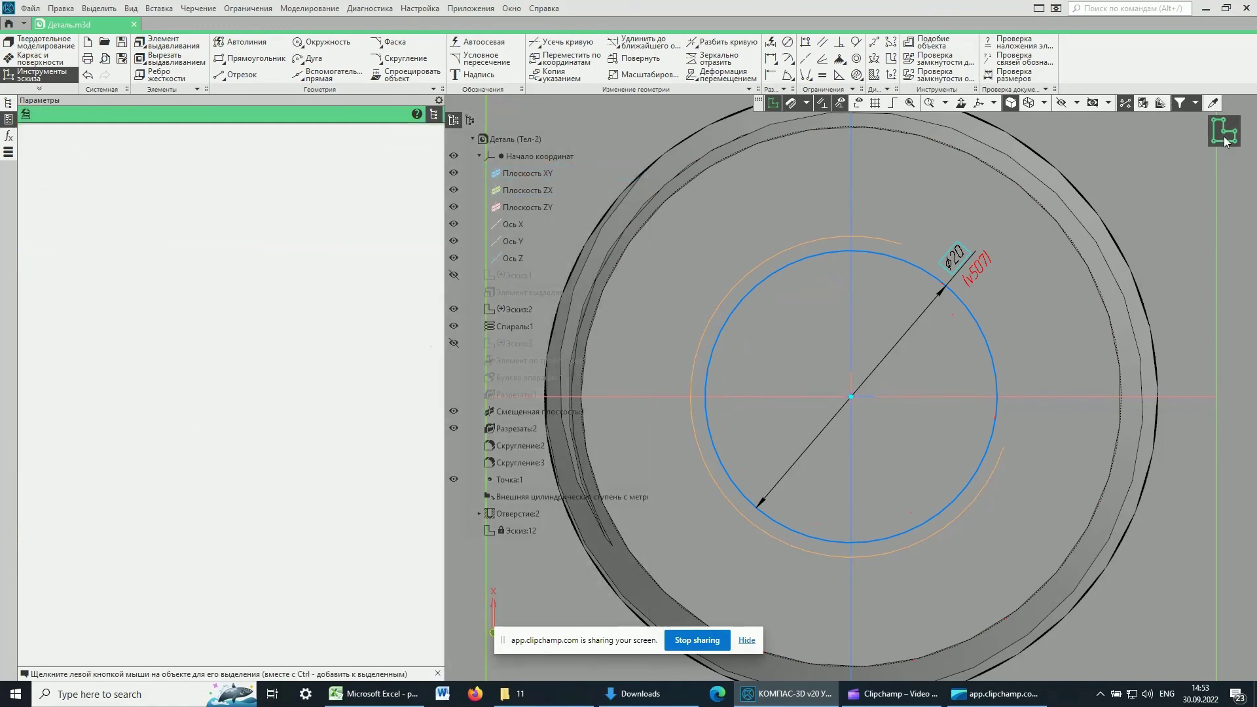
pyautogui.moveTo(1223, 136); pyautogui.dragTo(861, 315, button='middle')
pyautogui.press('Escape')
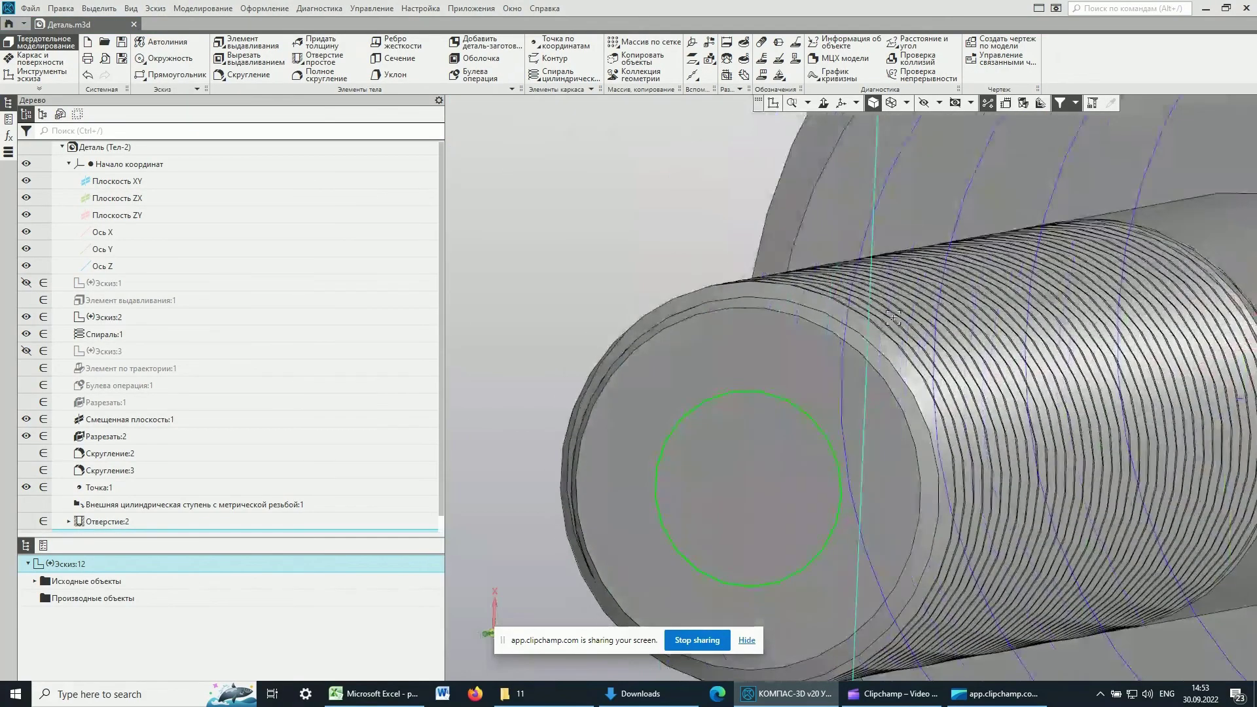
# Extrude the Ø20 circle 46 mm outward from the shaft end as Элемент выдавливания:4
pyautogui.scroll(1, 663, 278)
pyautogui.scroll(2, 795, 255)
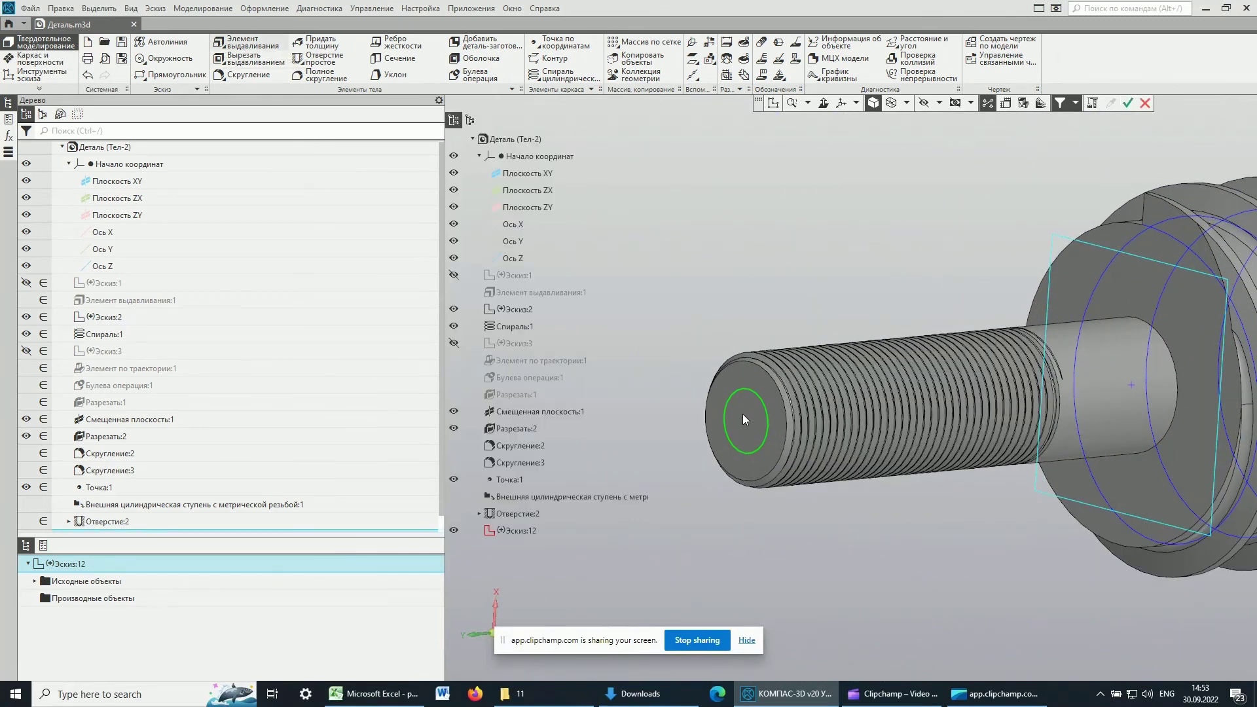
pyautogui.moveTo(686, 426); pyautogui.dragTo(621, 436)
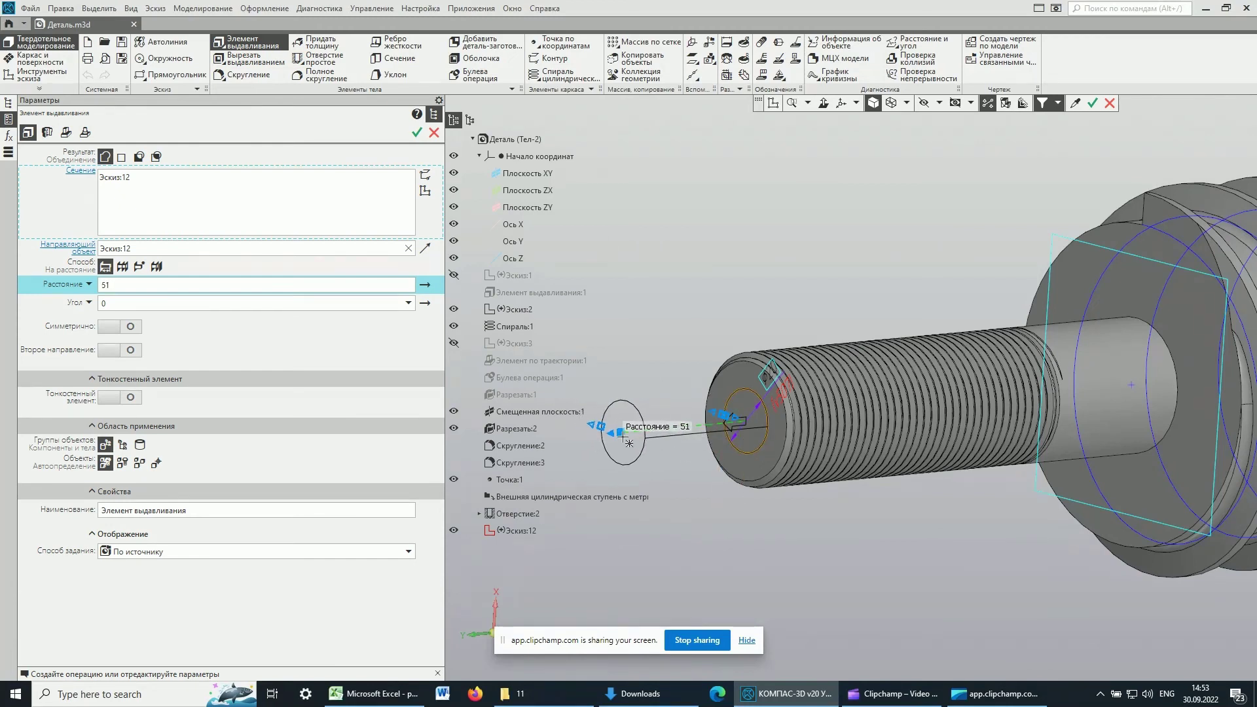
pyautogui.moveTo(622, 436); pyautogui.dragTo(632, 432)
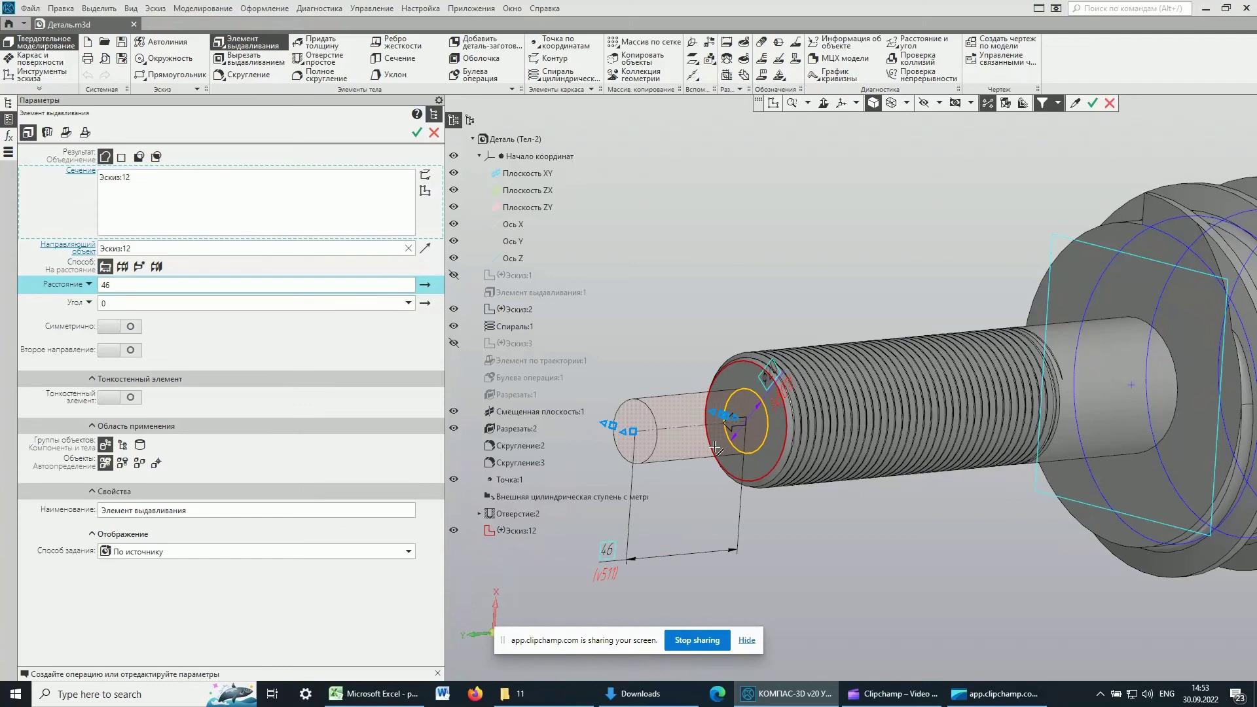
pyautogui.click(417, 135)
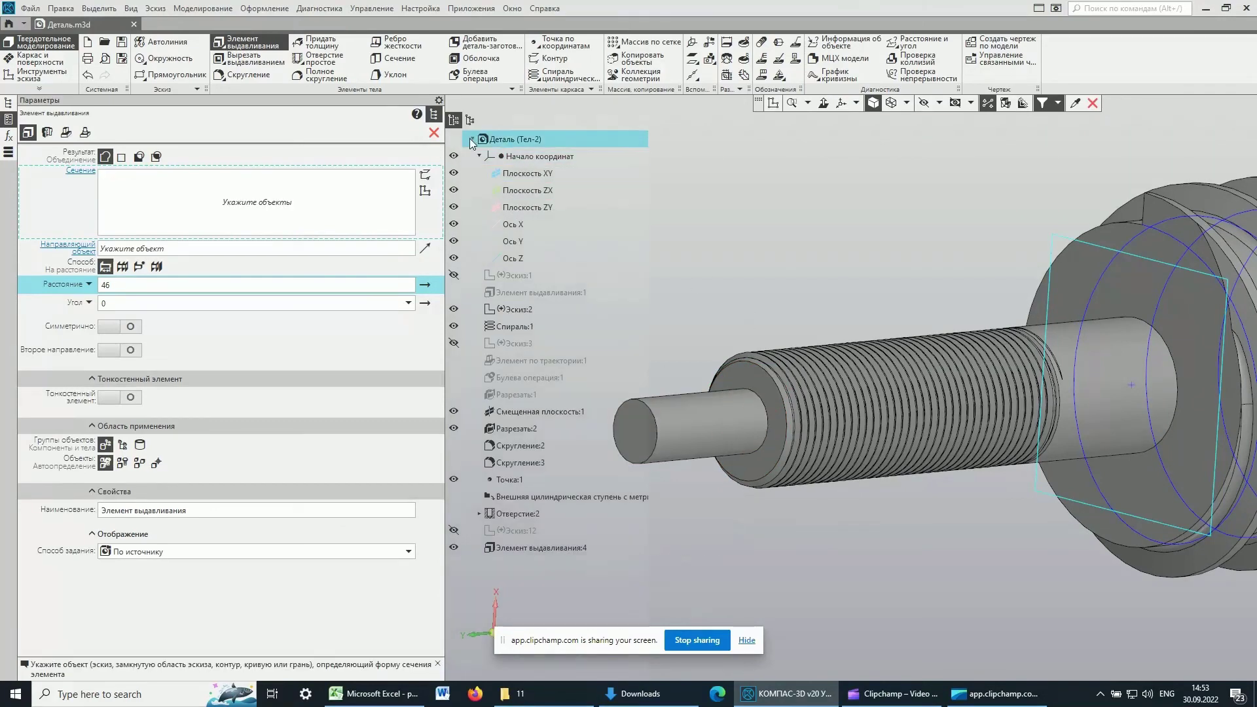
pyautogui.click(433, 133)
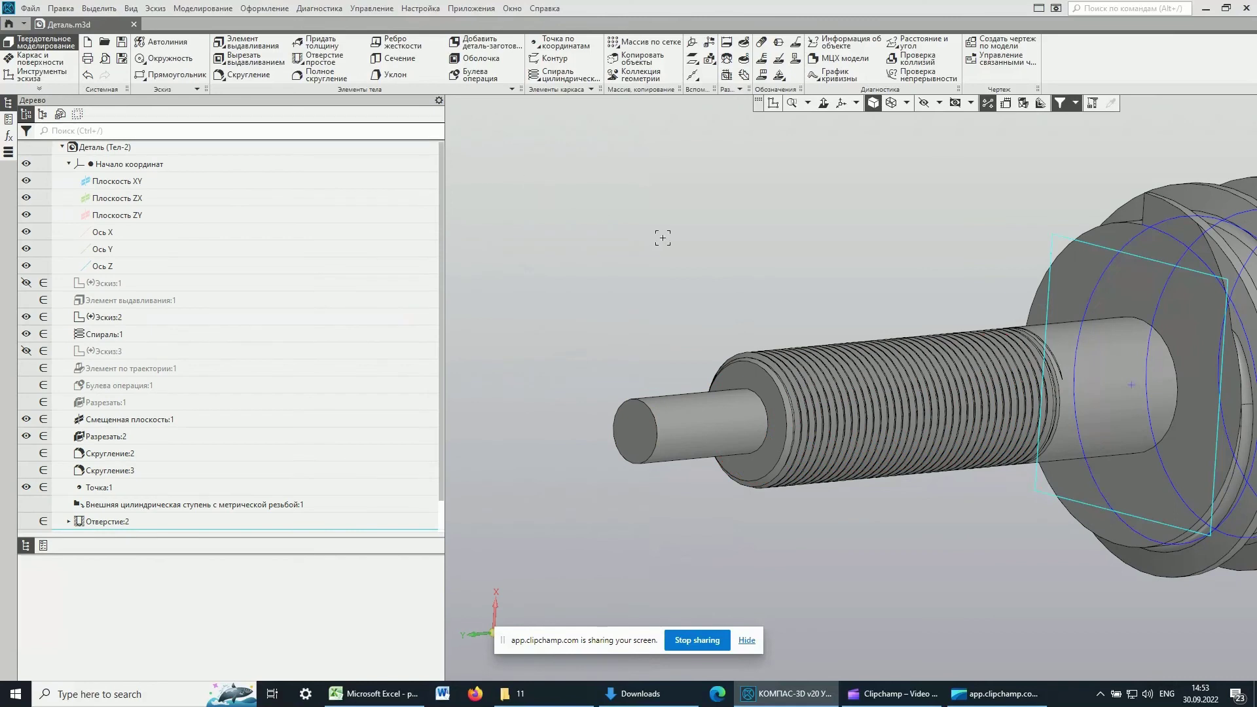
# Start Условное изображение резьбы from Оформление and bring the pin into view
pyautogui.click(253, 9)
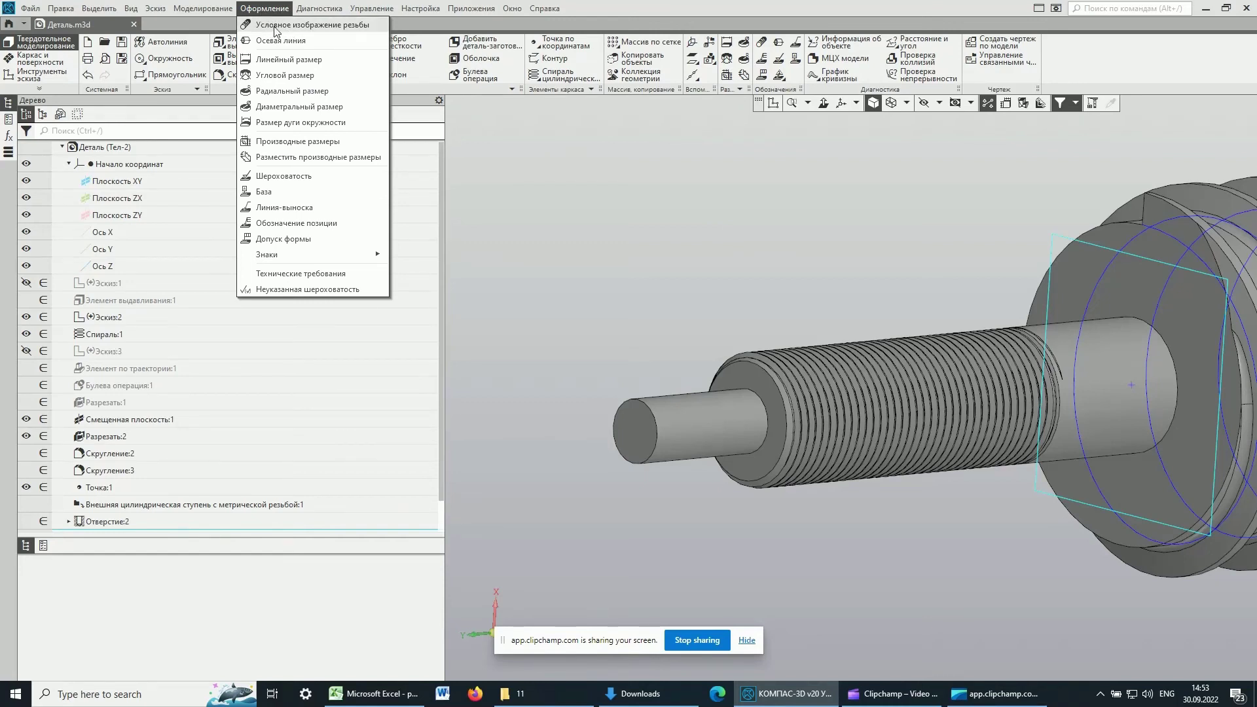
pyautogui.click(311, 26)
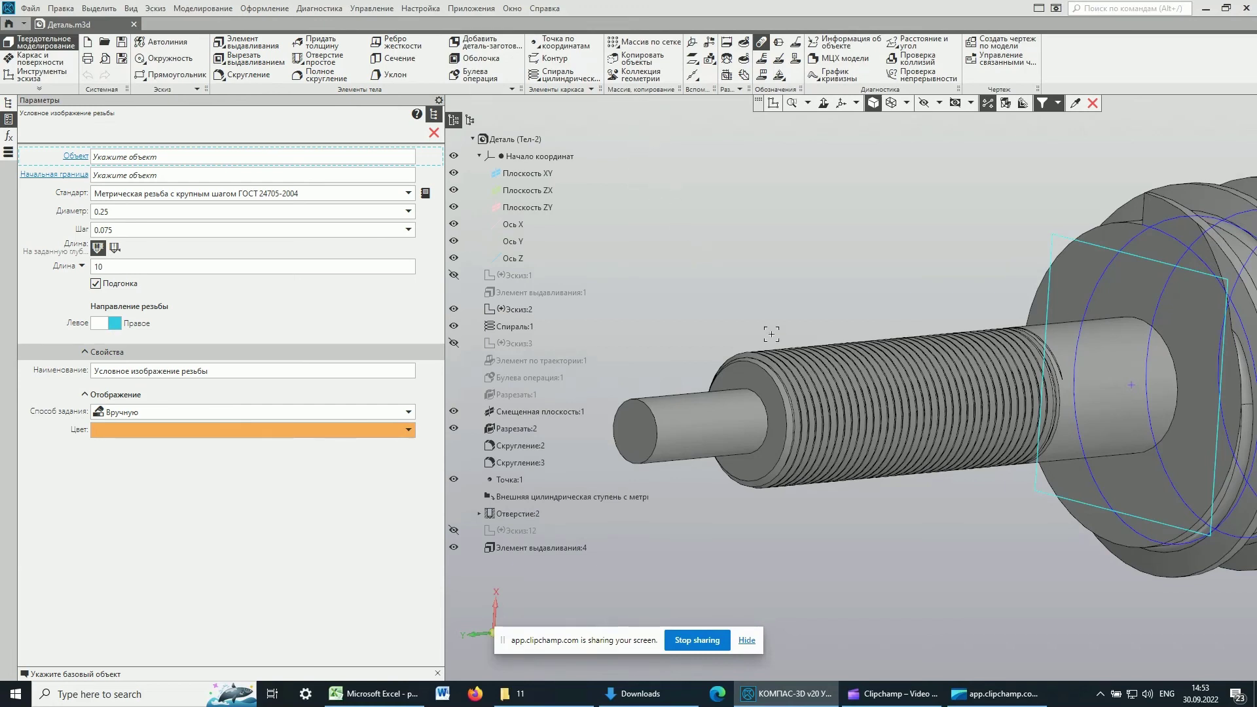
pyautogui.keyDown('shift'); pyautogui.moveTo(754, 327); pyautogui.dragTo(835, 253, button='middle'); pyautogui.keyUp('shift')
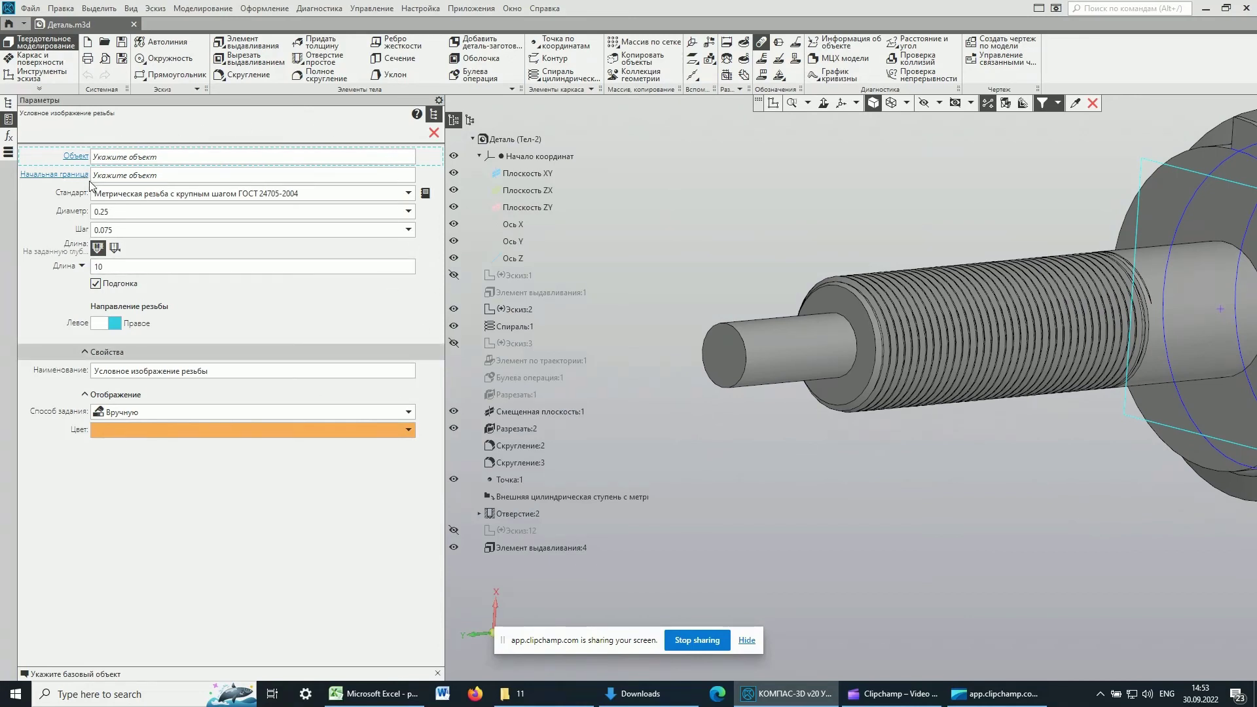
# Place a cosmetic thread on the pin's cylindrical face, starting from the pin's end face
pyautogui.click(777, 334)
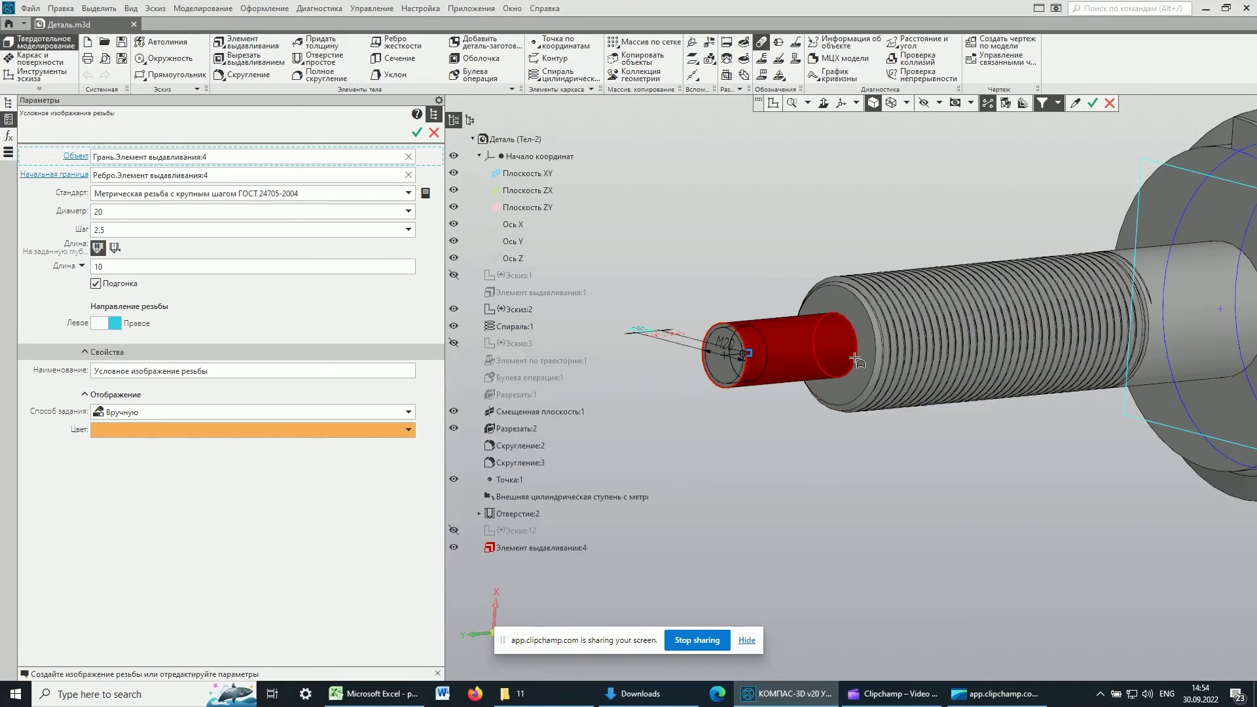
pyautogui.scroll(2, 723, 393)
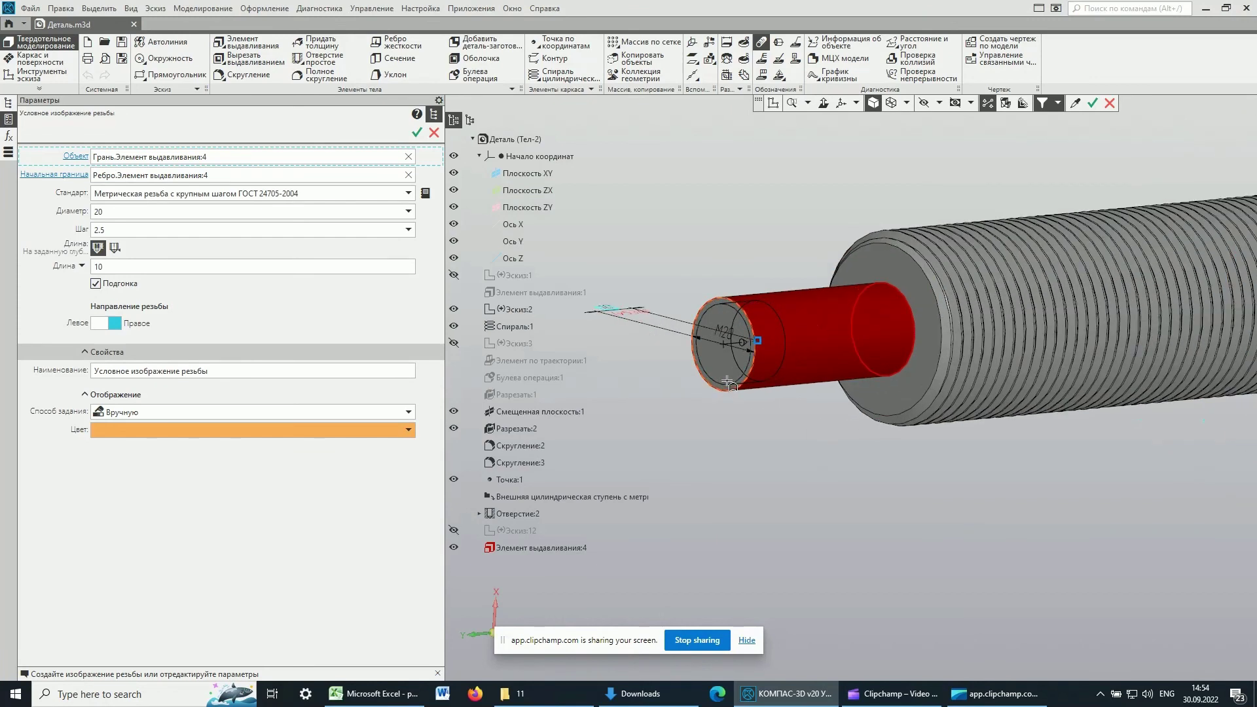
pyautogui.moveTo(836, 407); pyautogui.dragTo(827, 410, button='middle')
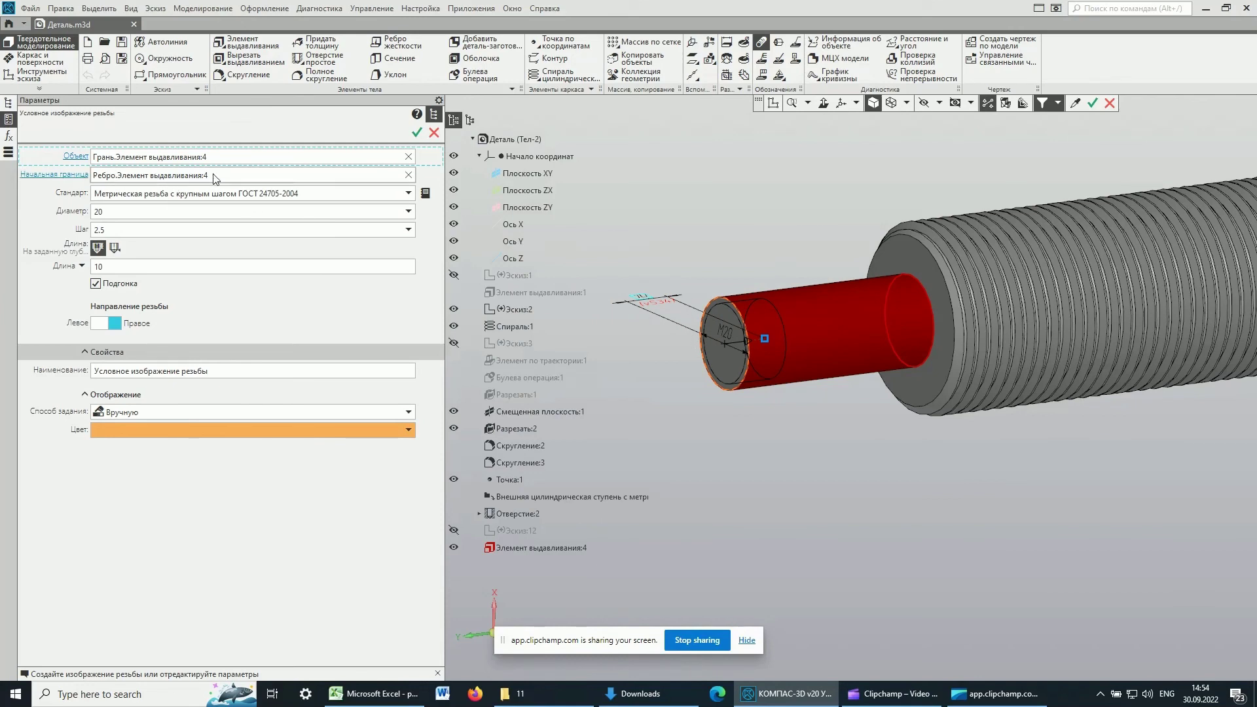
pyautogui.click(410, 177)
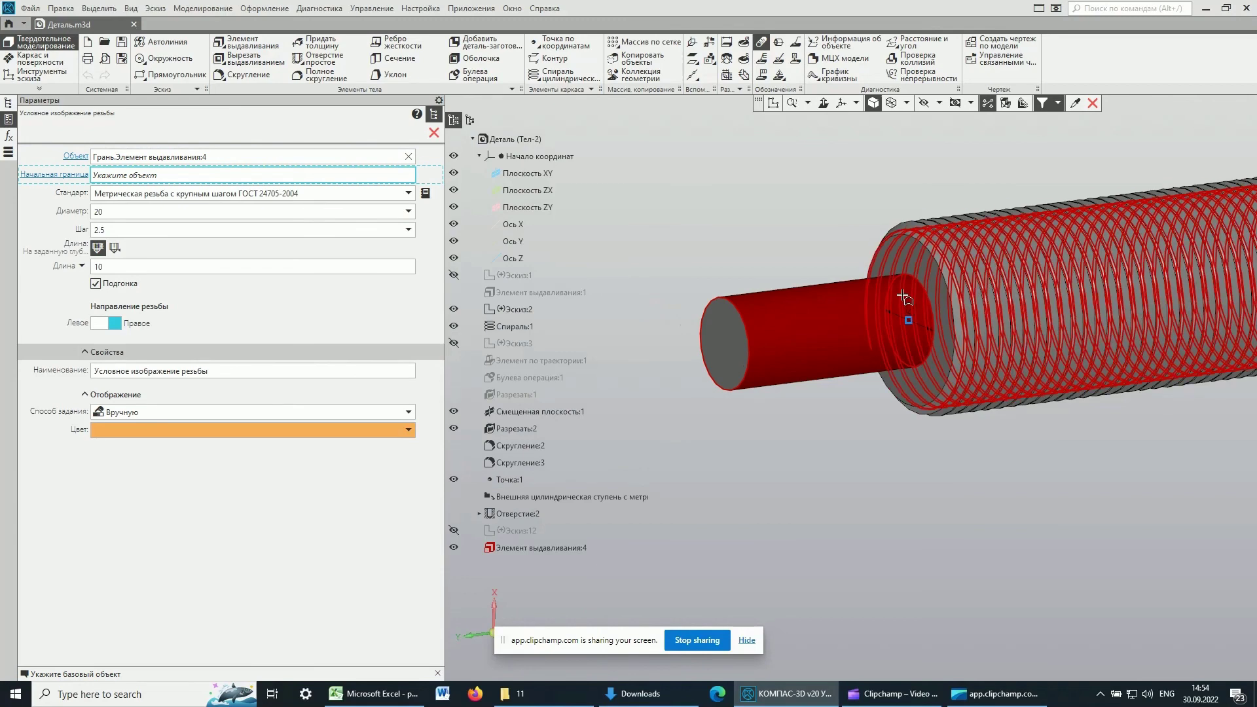
pyautogui.click(716, 322)
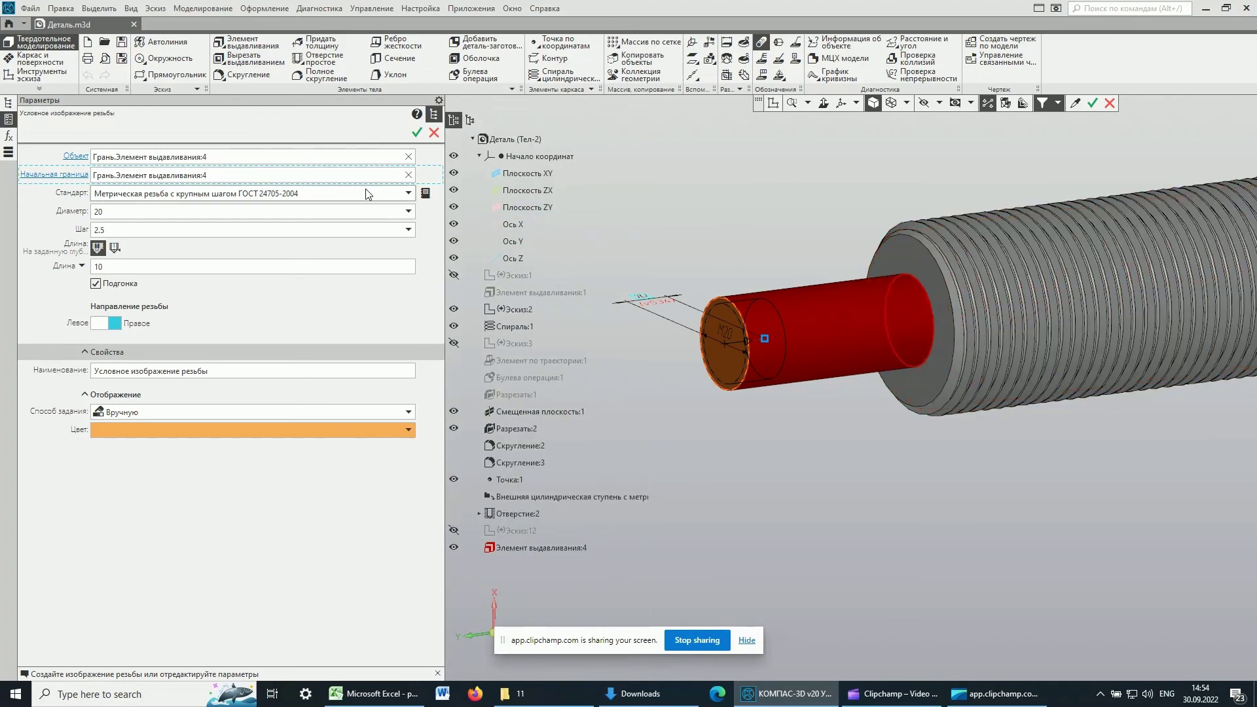
# Set the coarse-pitch metric thread to pitch 2.5 and length 20 mm, and confirm
pyautogui.click(408, 194)
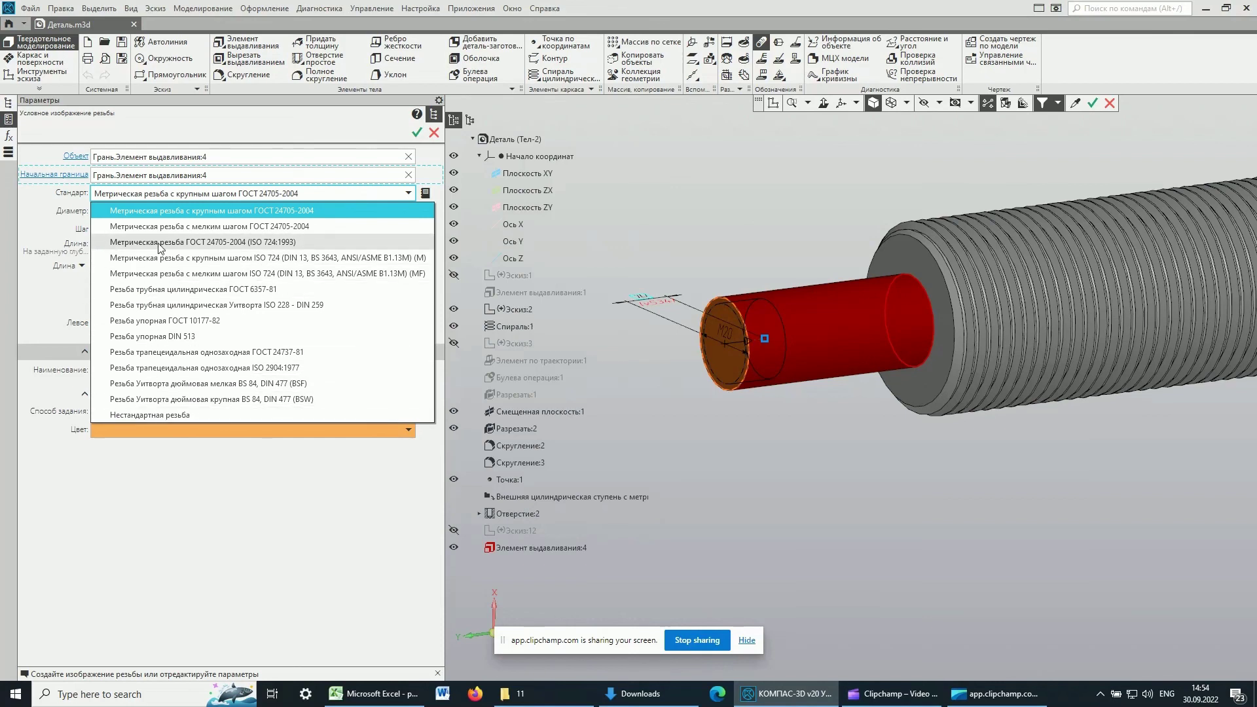
pyautogui.click(34, 199)
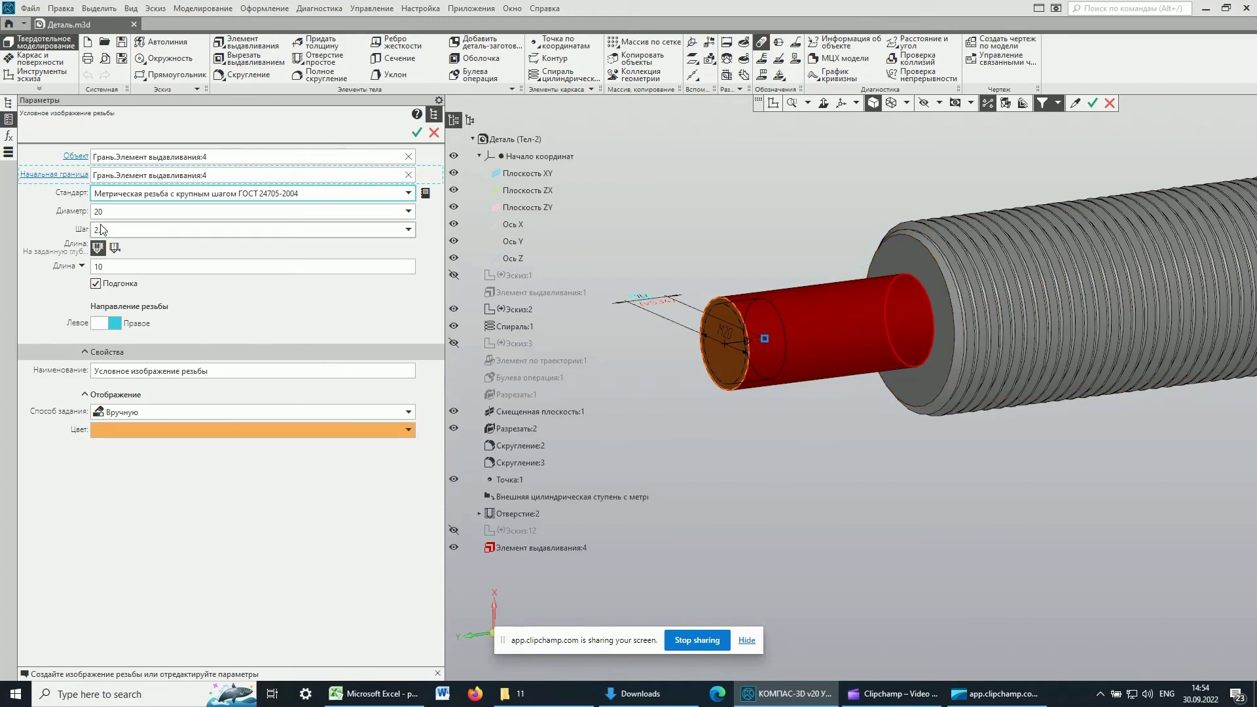
pyautogui.write('.5')
pyautogui.click(409, 231)
pyautogui.click(408, 231)
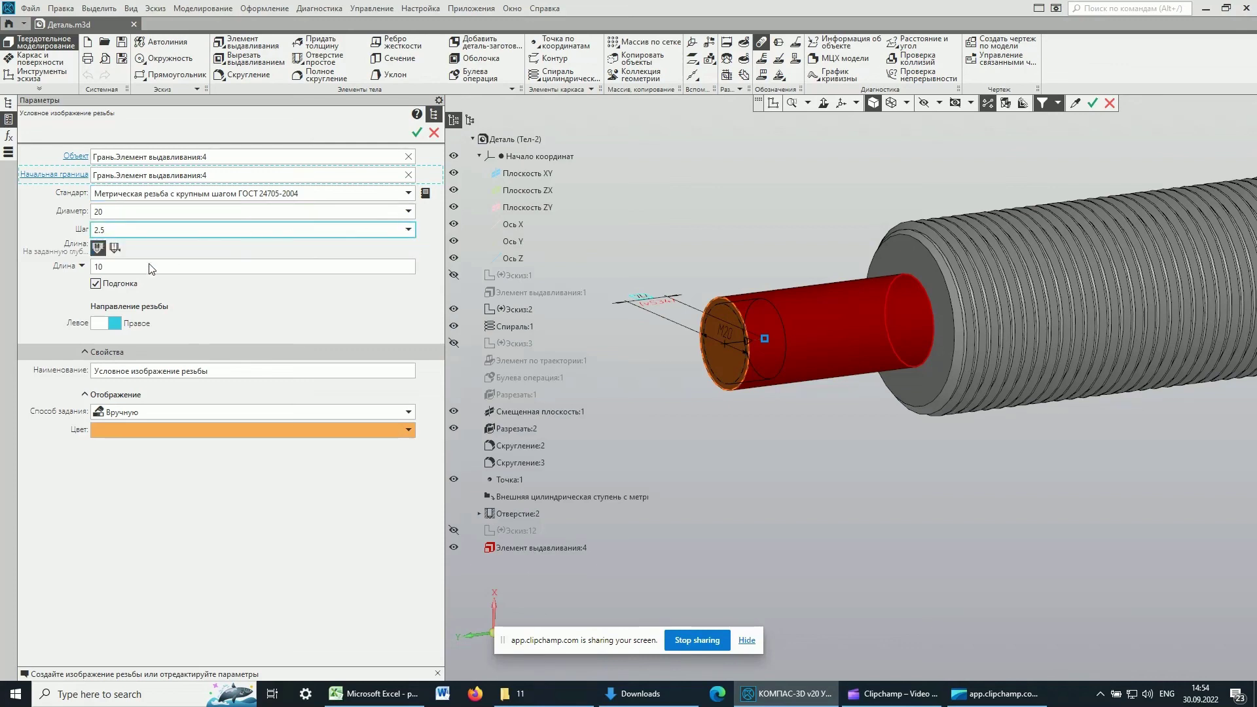
pyautogui.doubleClick(104, 269)
pyautogui.write('20')
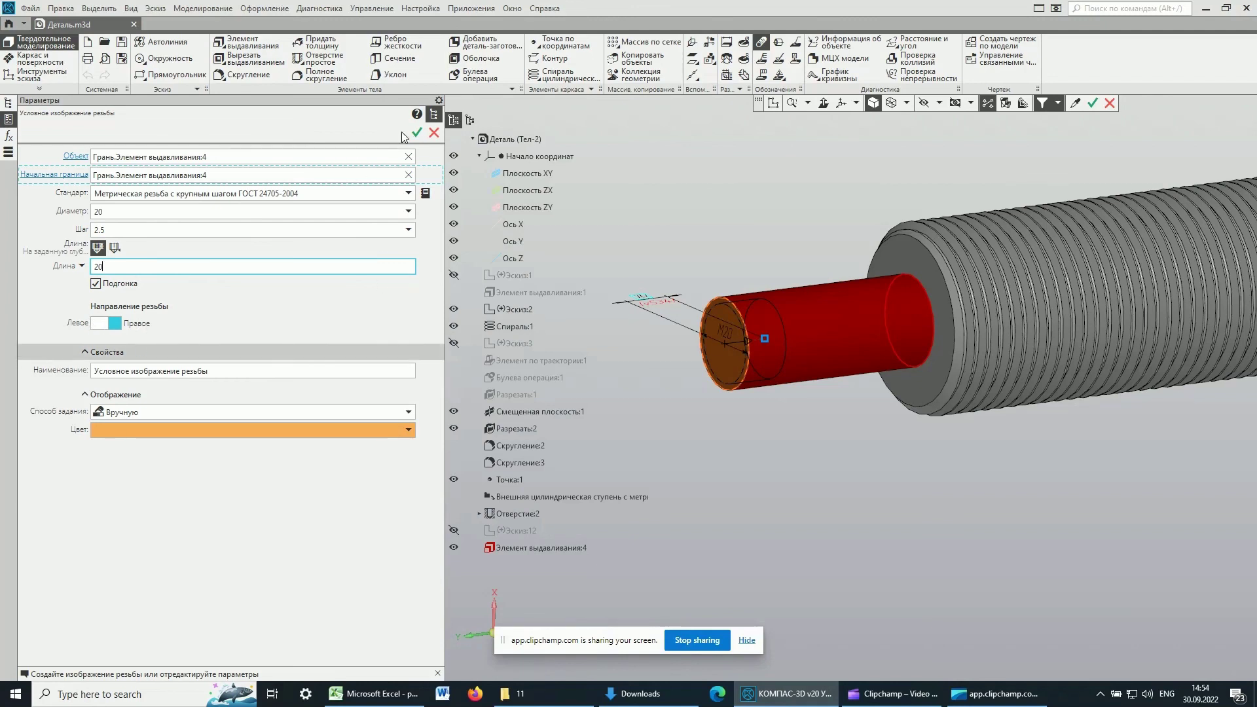
pyautogui.hotkey('ctrl', 'Return')
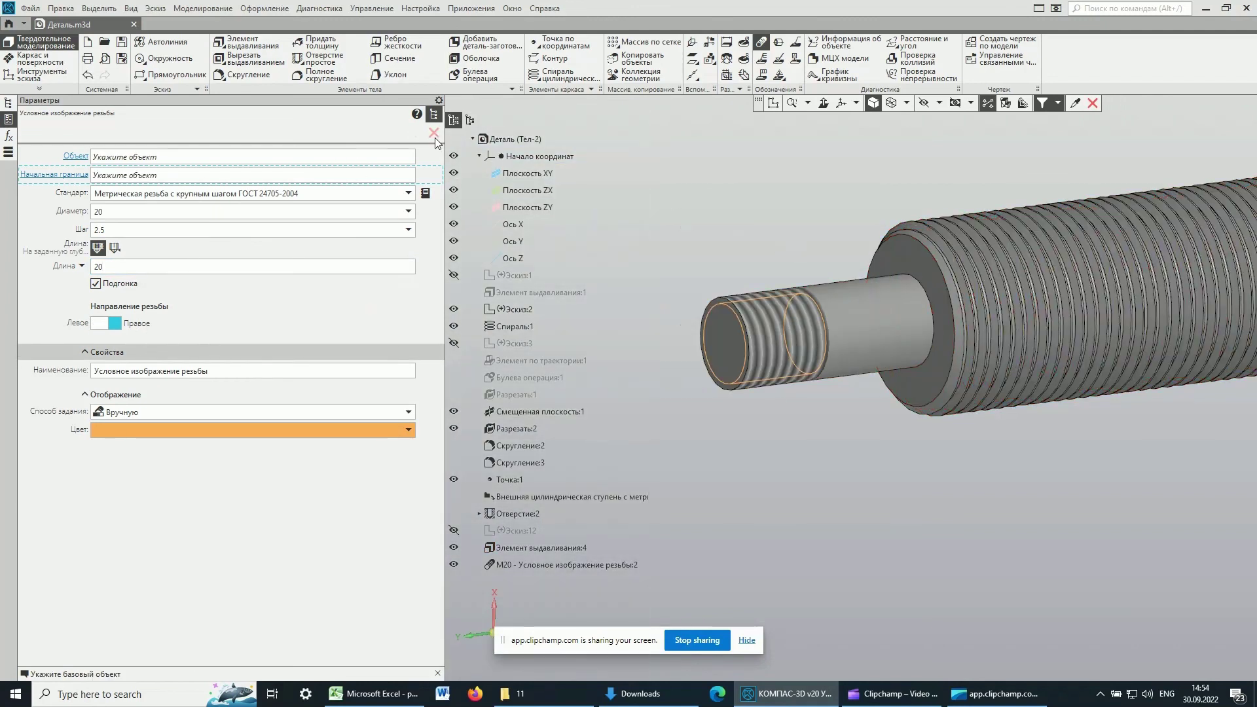
pyautogui.click(433, 134)
pyautogui.scroll(-2, 273, 349)
pyautogui.scroll(-1, 273, 350)
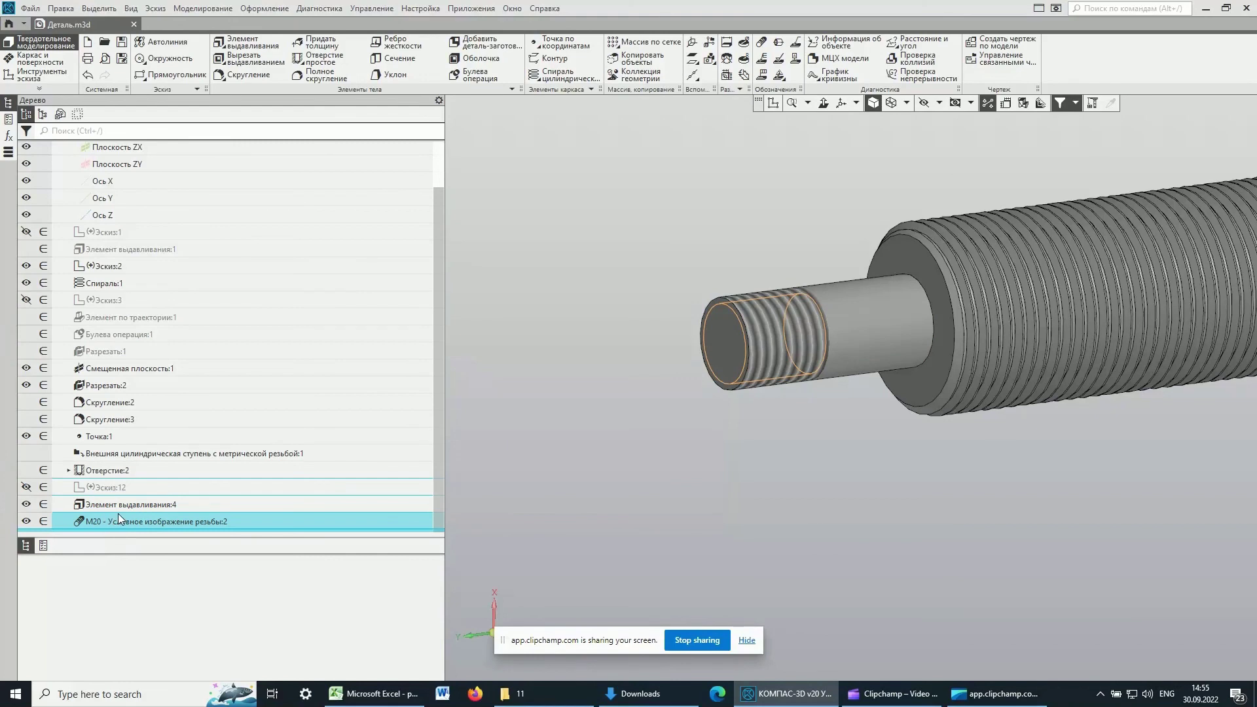
pyautogui.click(96, 471)
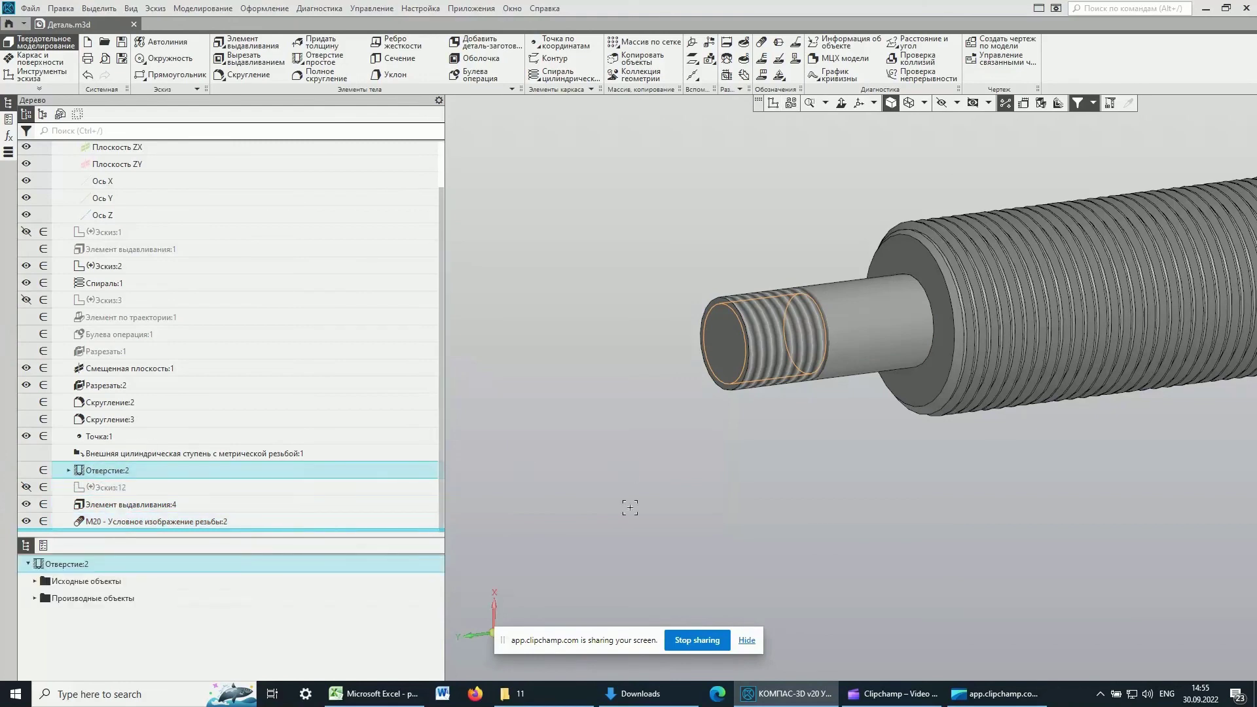
pyautogui.click(154, 521)
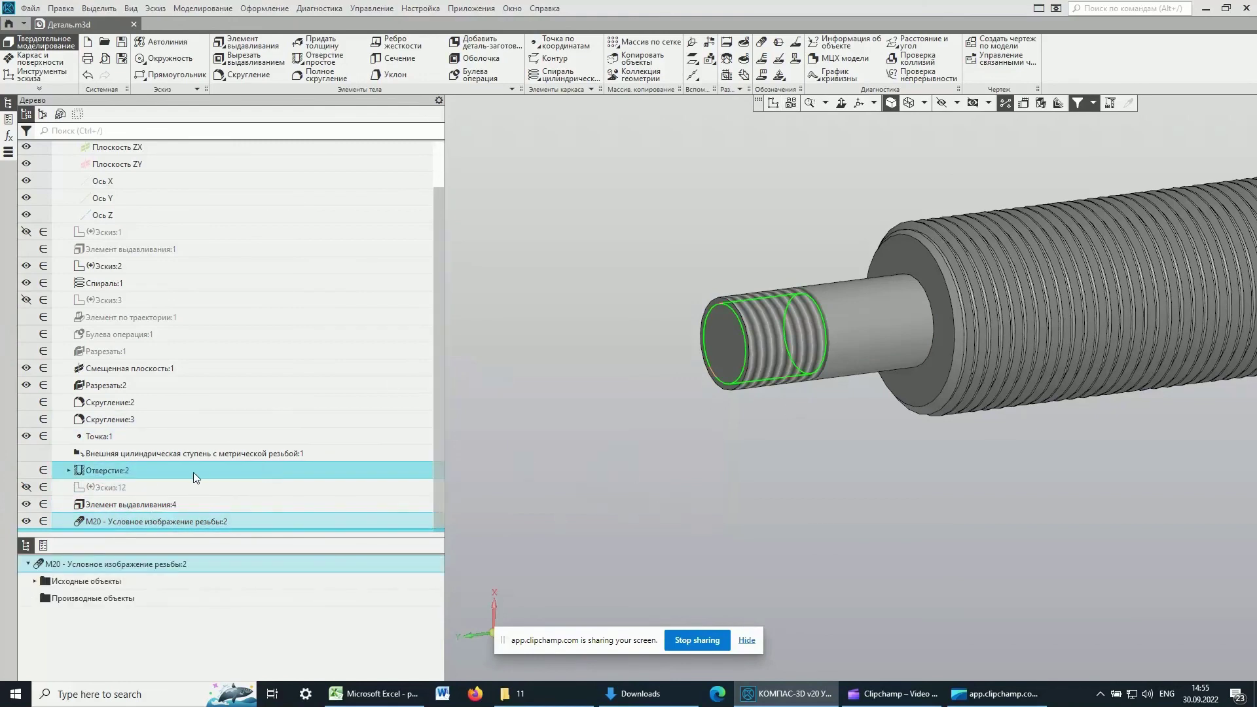
pyautogui.moveTo(439, 349); pyautogui.dragTo(421, 370)
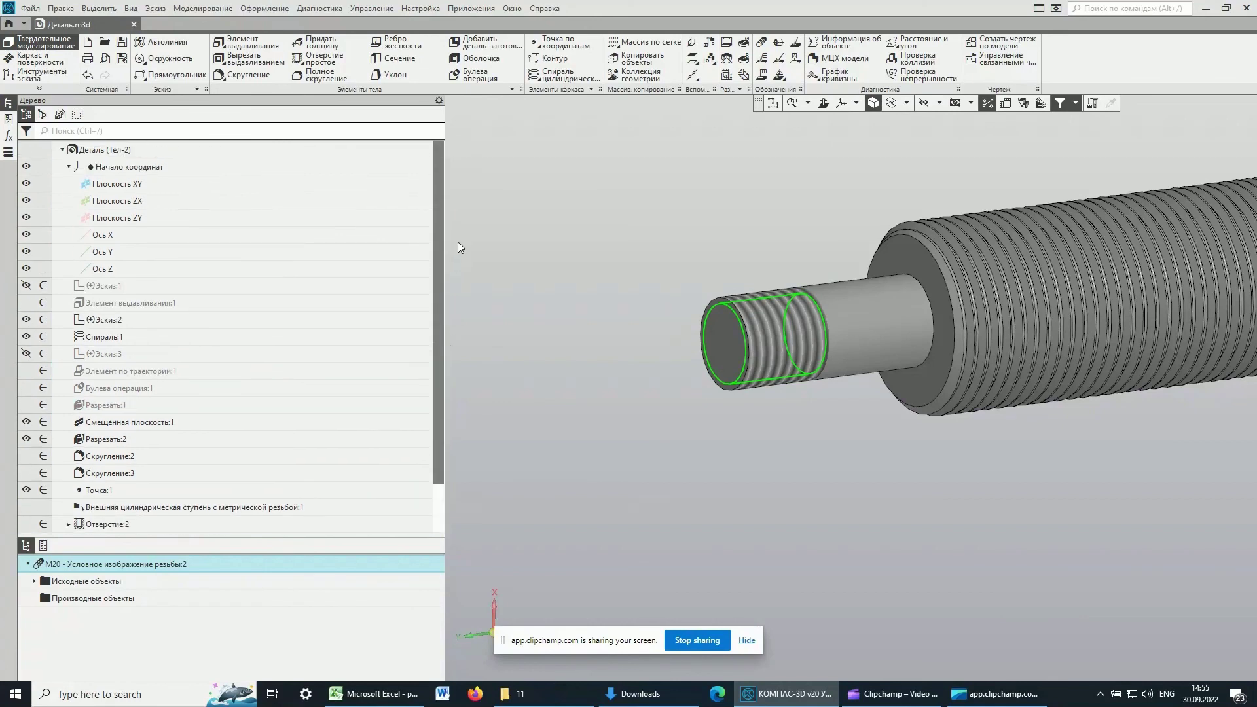
pyautogui.click(790, 227)
pyautogui.scroll(3, 767, 331)
pyautogui.scroll(2, 766, 331)
pyautogui.moveTo(955, 496); pyautogui.dragTo(733, 500, button='middle')
pyautogui.scroll(-2, 989, 430)
pyautogui.scroll(-3, 988, 431)
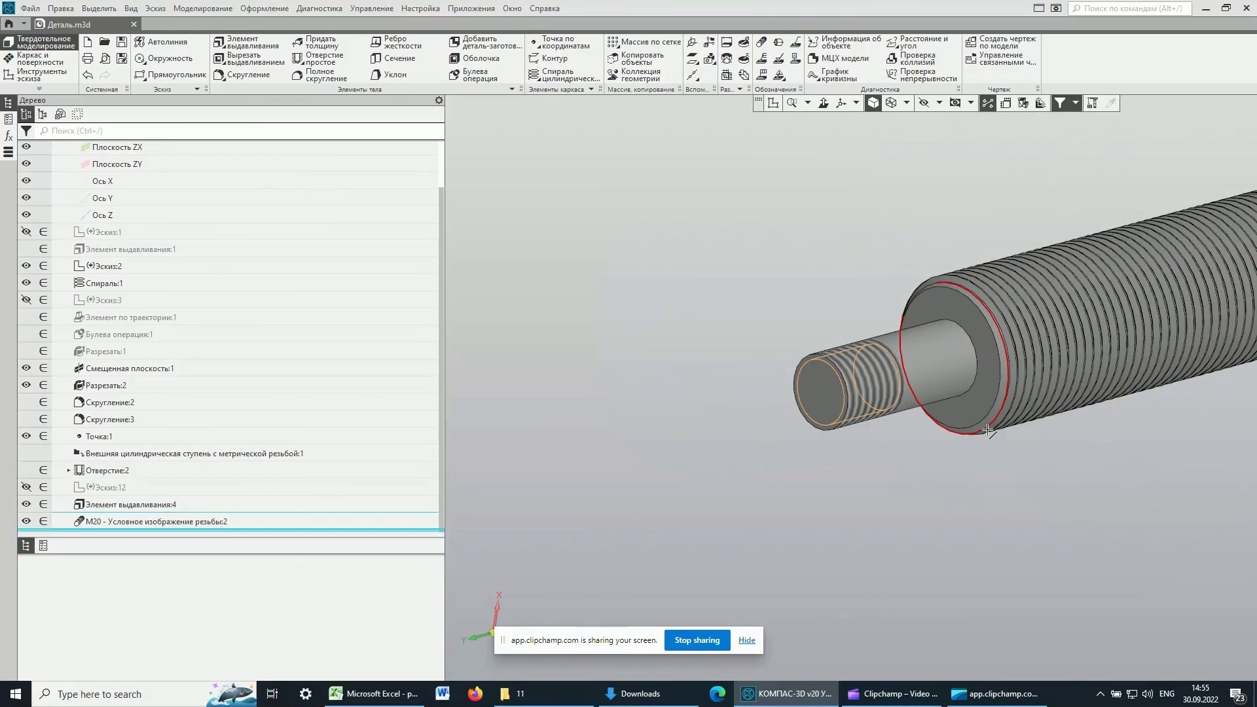
pyautogui.scroll(2, 988, 430)
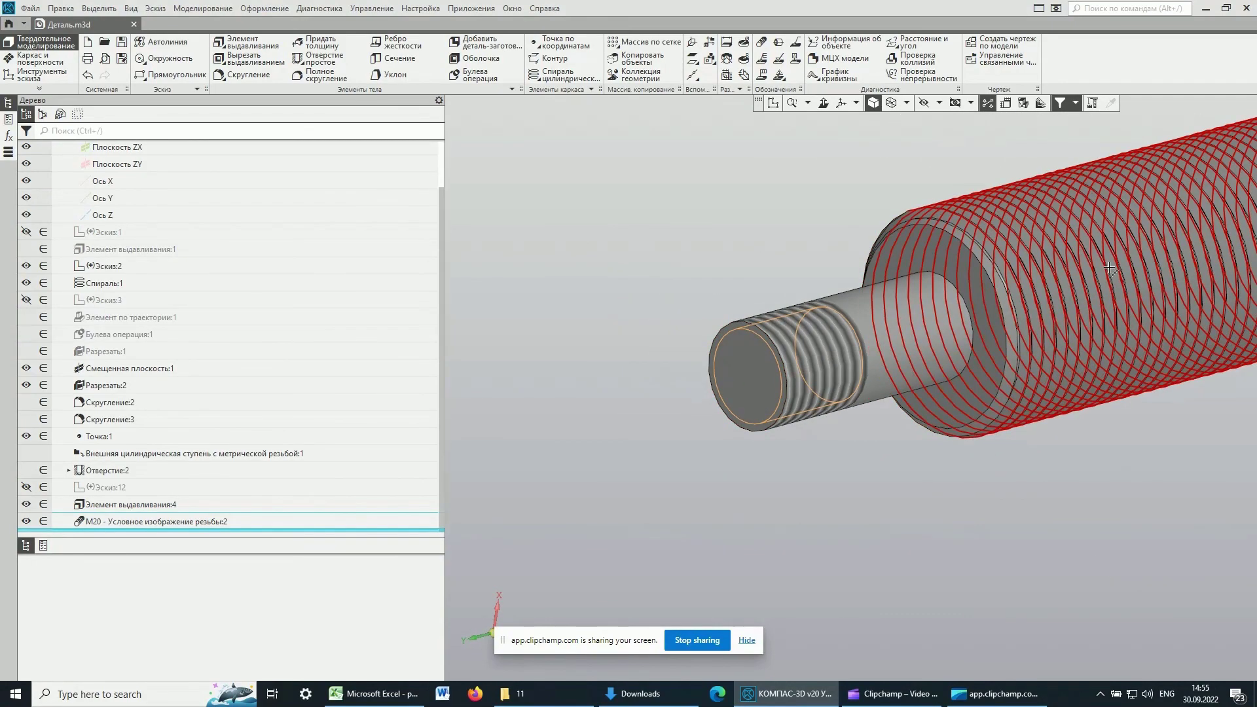
pyautogui.scroll(3, 1109, 268)
pyautogui.scroll(-3, 855, 327)
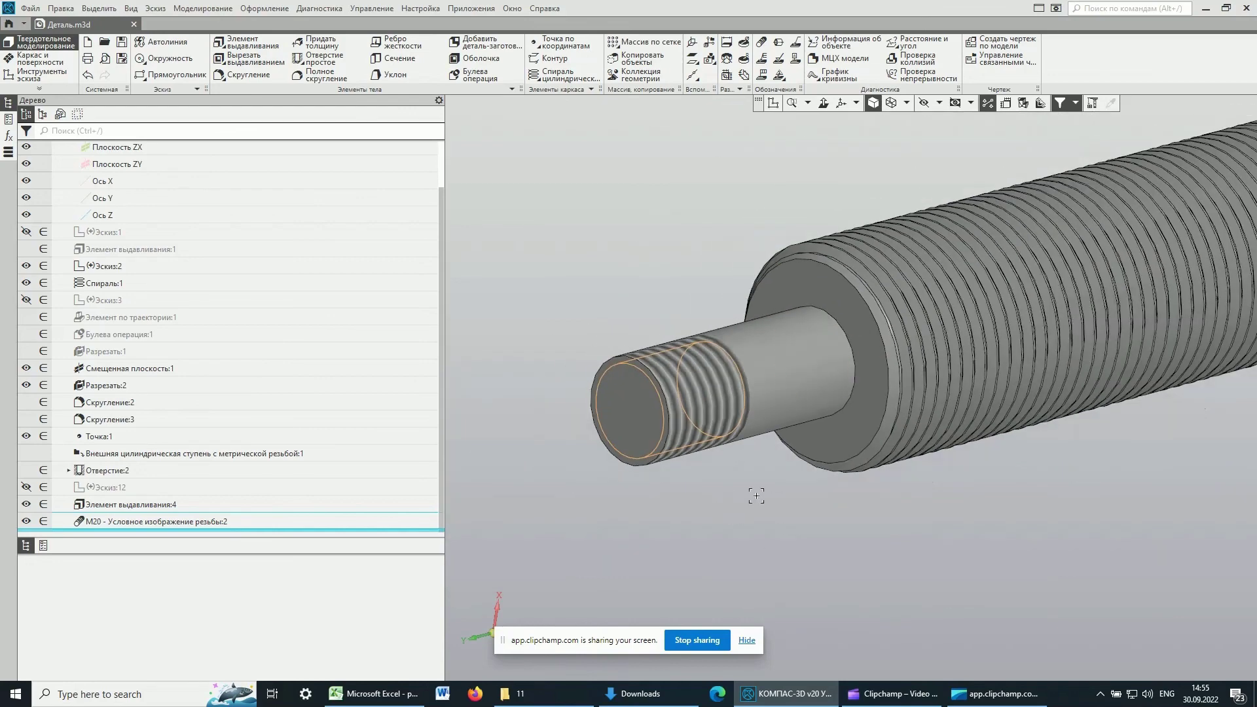
pyautogui.moveTo(756, 495); pyautogui.dragTo(734, 485, button='middle')
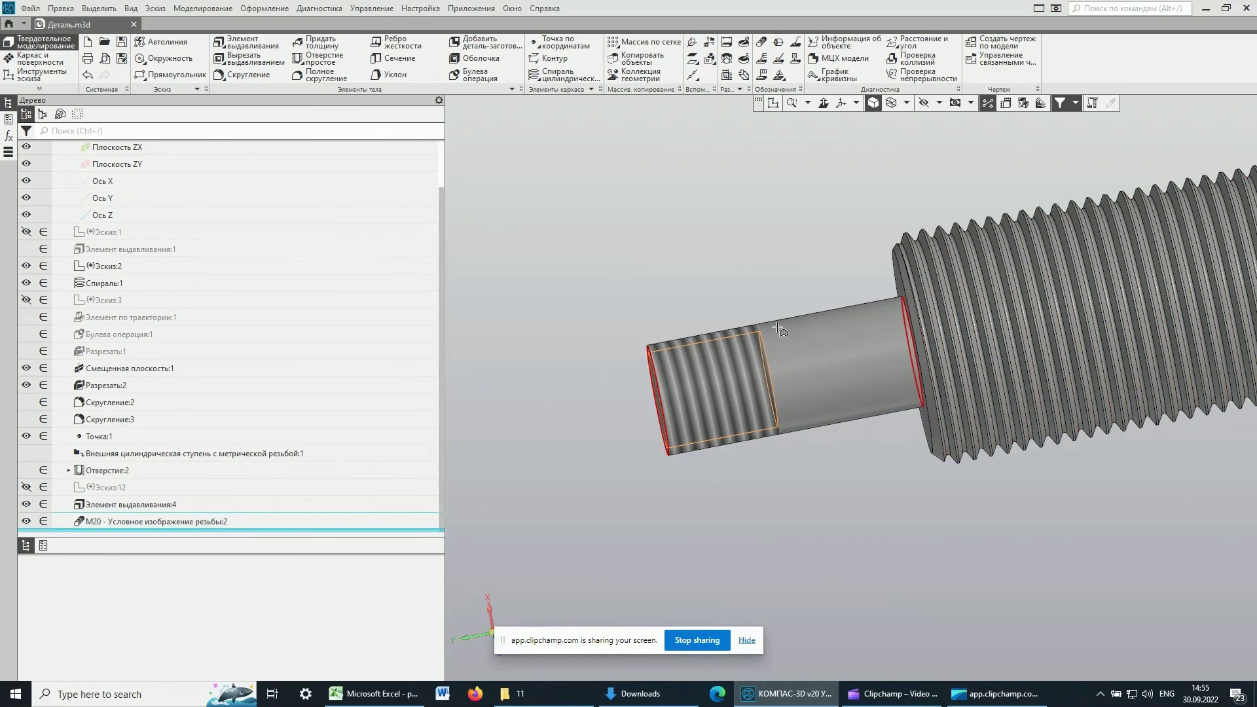
pyautogui.scroll(3, 733, 363)
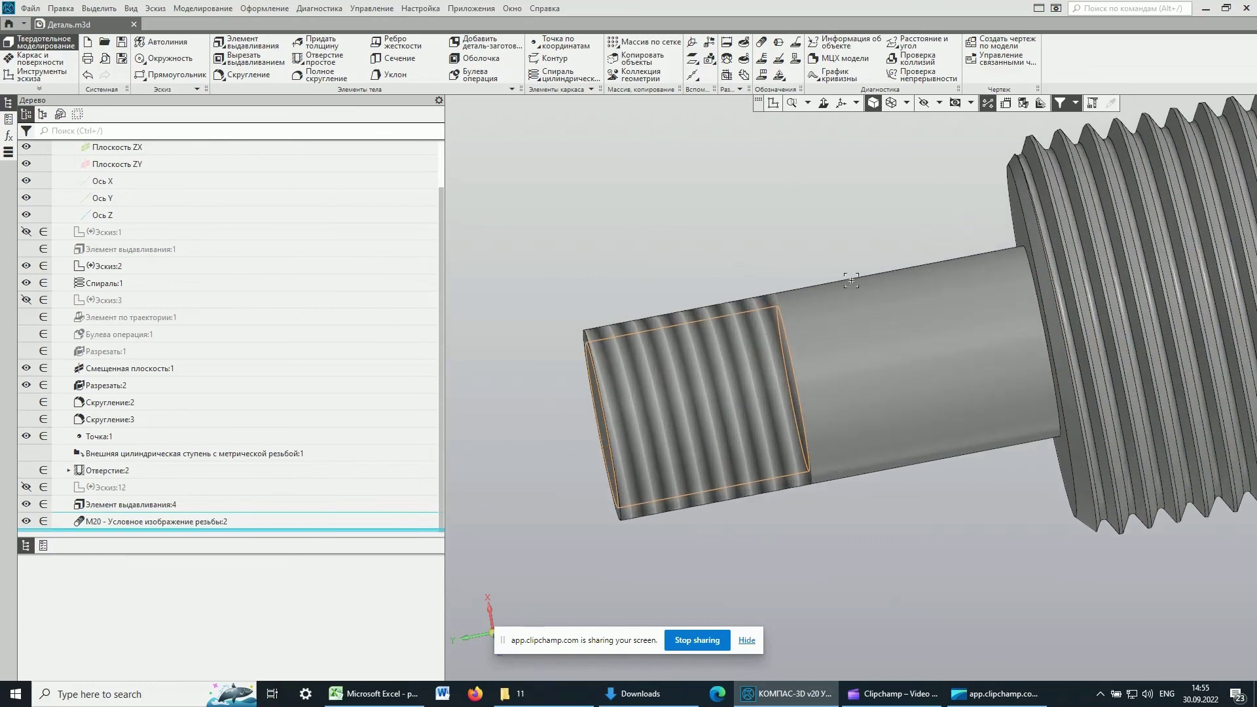
pyautogui.scroll(-3, 745, 286)
pyautogui.scroll(-2, 1036, 427)
pyautogui.scroll(-2, 1041, 426)
pyautogui.scroll(-3, 1044, 419)
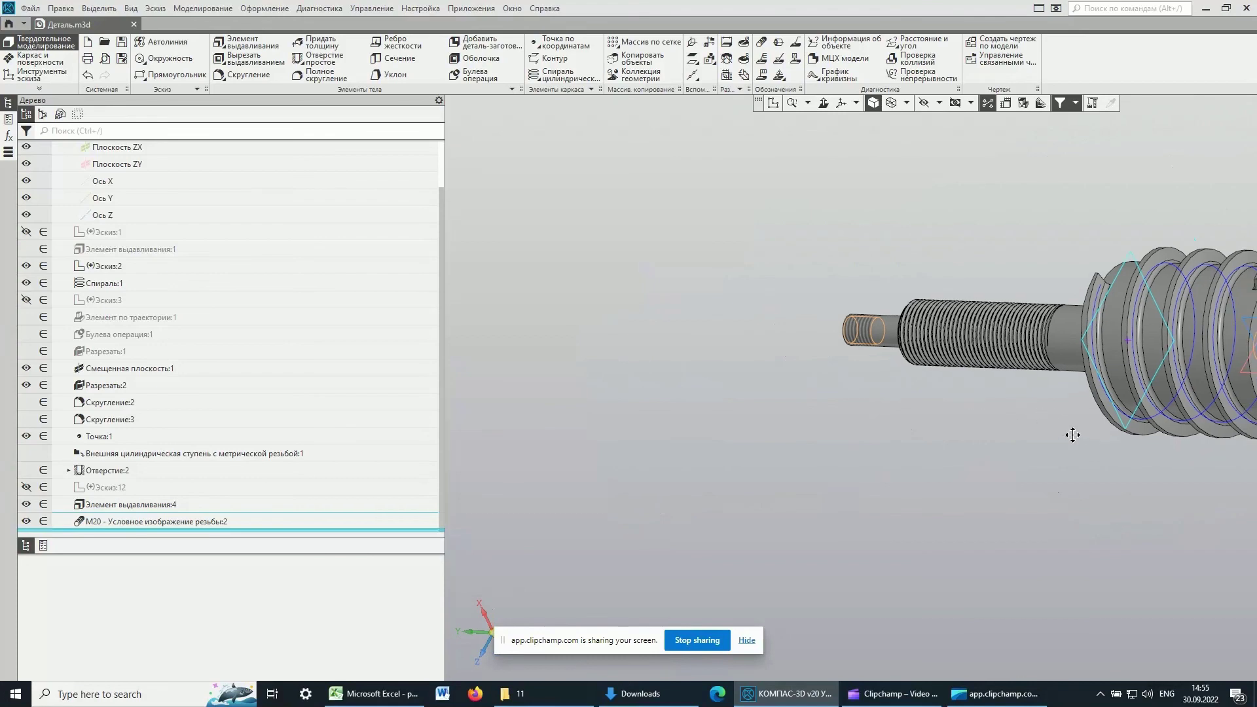
pyautogui.keyDown('shift'); pyautogui.moveTo(1046, 416); pyautogui.dragTo(796, 418, button='middle'); pyautogui.keyUp('shift')
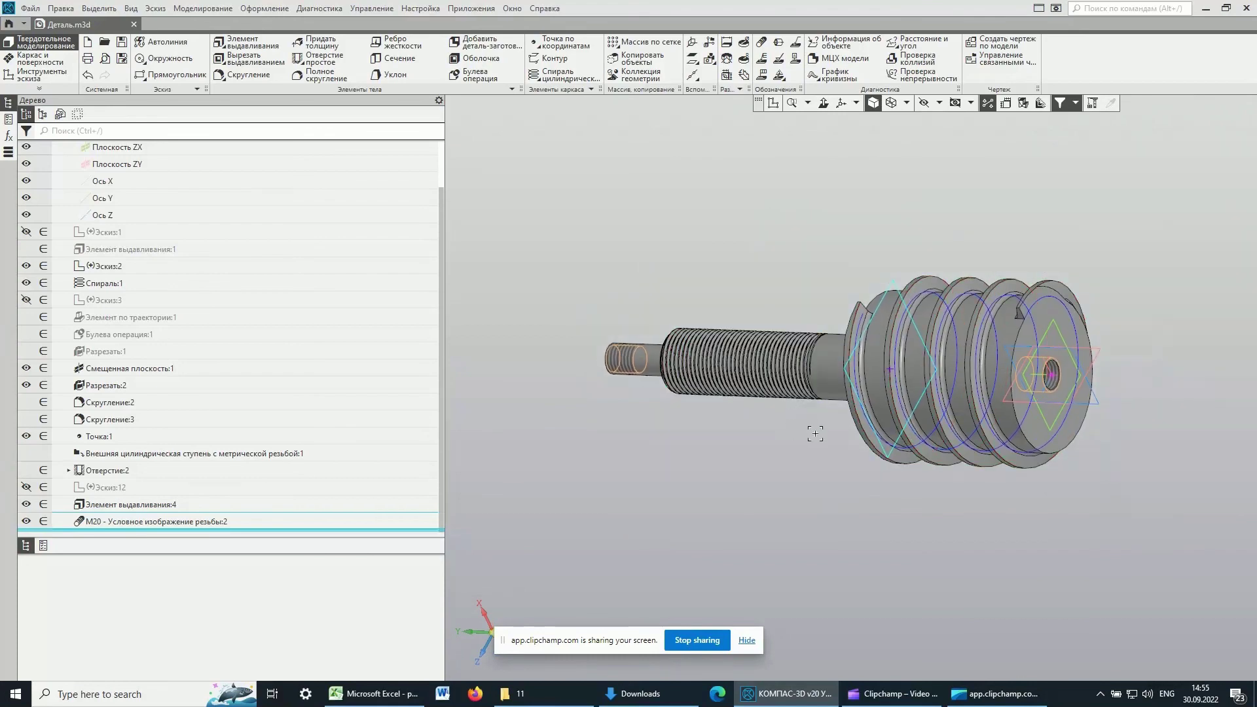
pyautogui.scroll(1, 814, 434)
pyautogui.moveTo(698, 444)
pyautogui.mouseDown(button='middle')
pyautogui.moveTo(732, 440)
pyautogui.moveTo(718, 440)
pyautogui.moveTo(687, 499)
pyautogui.moveTo(688, 545)
pyautogui.moveTo(681, 521)
pyautogui.moveTo(693, 521)
pyautogui.mouseUp(button='middle')
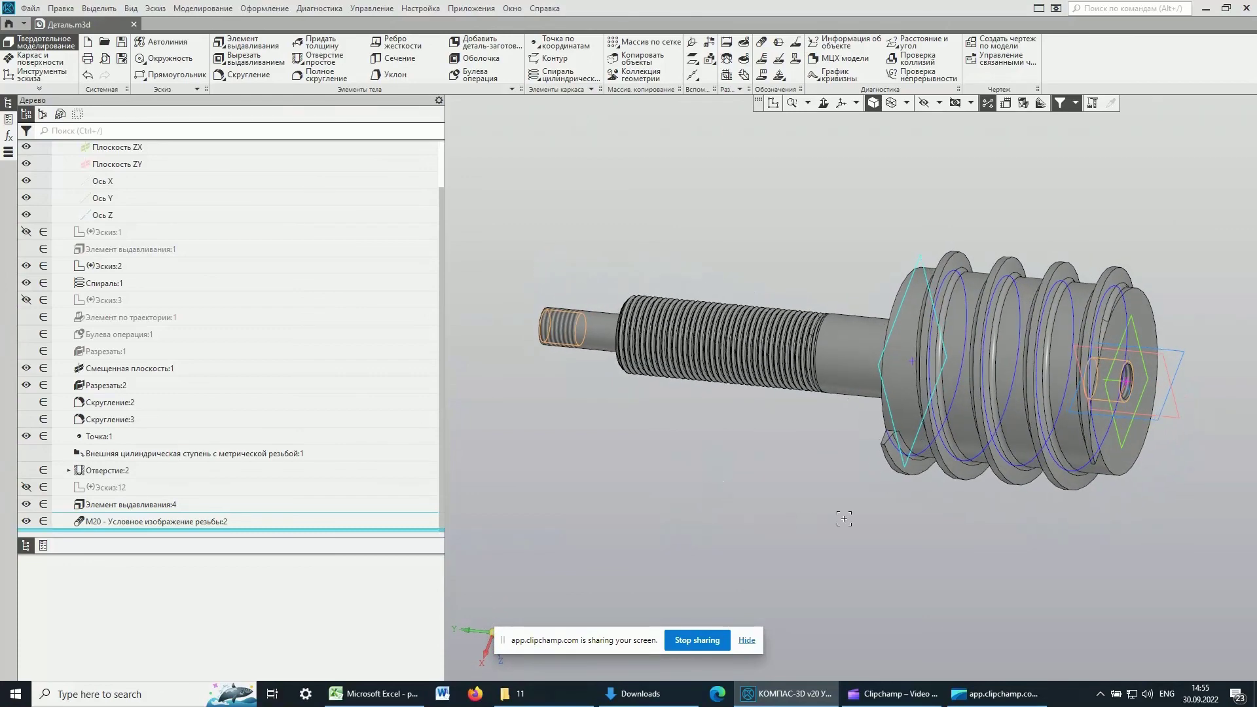